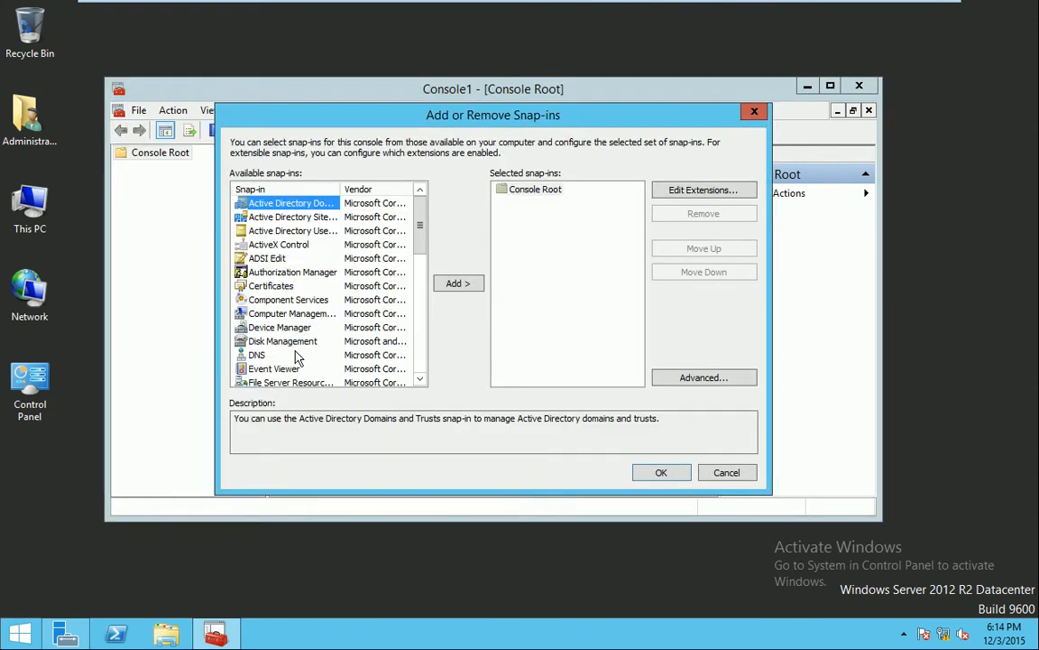
Browse the snap-in list, close the chooser without adding anything, and move the console window higher
{"action": "scroll", "coordinate": [271, 343], "scroll_direction": "down", "scroll_amount": 1}
{"action": "scroll", "coordinate": [271, 354], "scroll_direction": "down", "scroll_amount": 2}
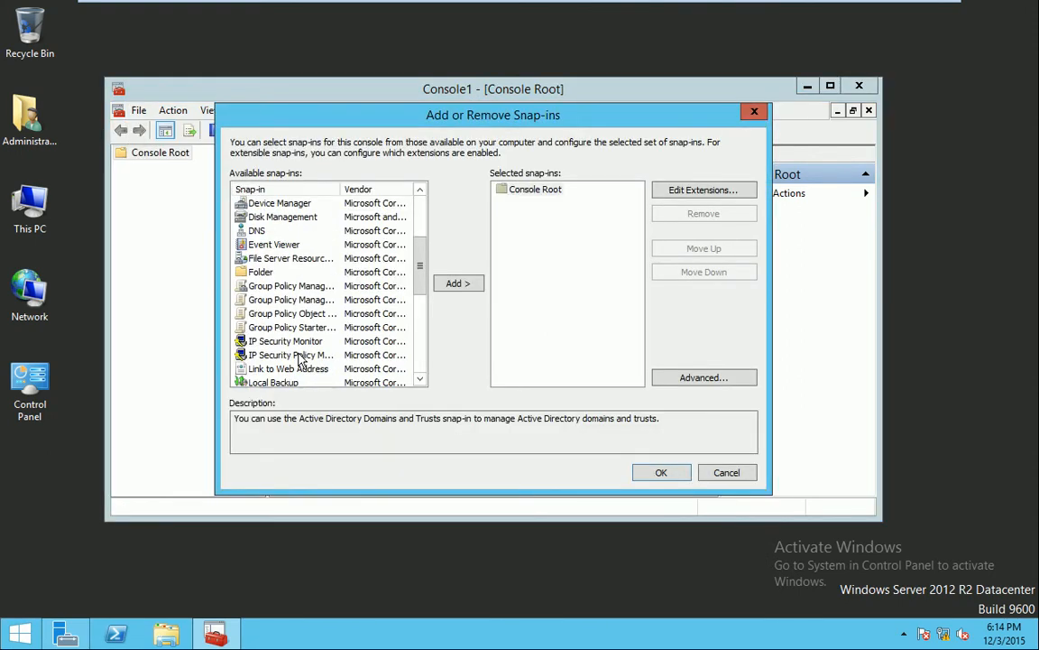
{"action": "left_click", "coordinate": [281, 285]}
{"action": "left_click", "coordinate": [661, 473]}
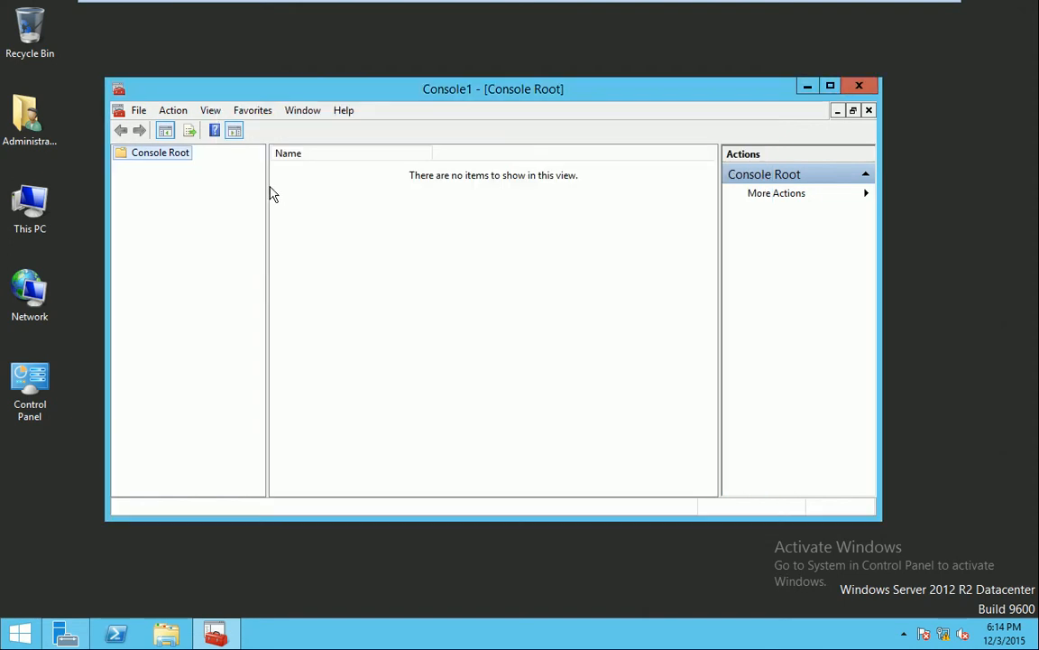
{"action": "left_click_drag", "start_coordinate": [418, 93], "coordinate": [482, 66]}
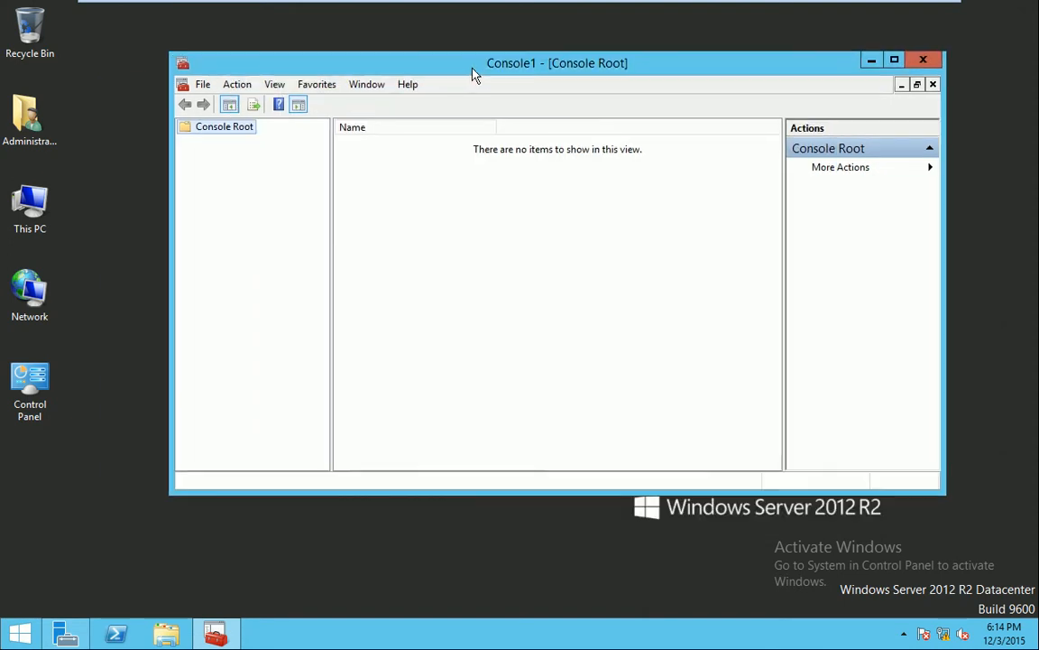
Add the Group Policy Management snap-in to Console1
{"action": "left_click", "coordinate": [203, 83]}
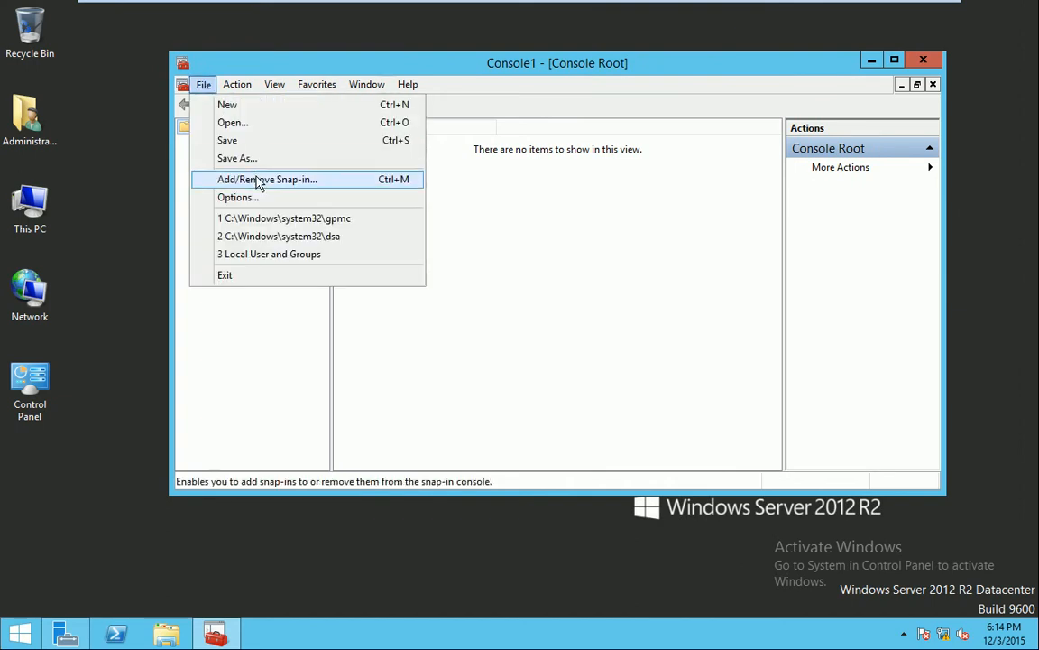
{"action": "left_click", "coordinate": [227, 175]}
{"action": "left_click", "coordinate": [350, 315]}
{"action": "scroll", "coordinate": [359, 325], "scroll_direction": "down", "scroll_amount": 3}
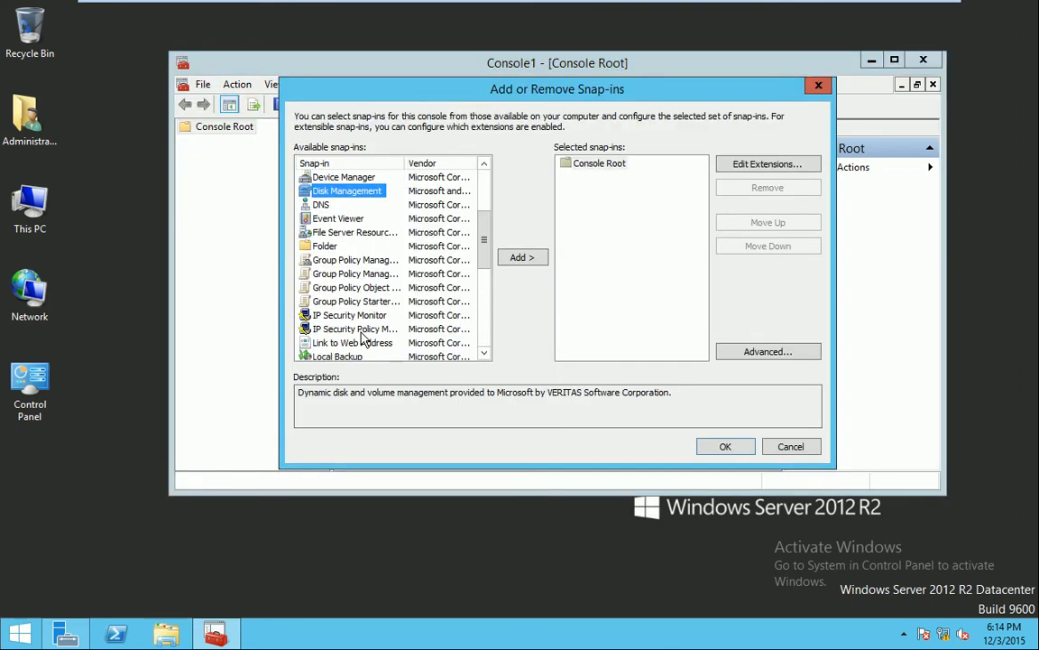
{"action": "left_click", "coordinate": [333, 259]}
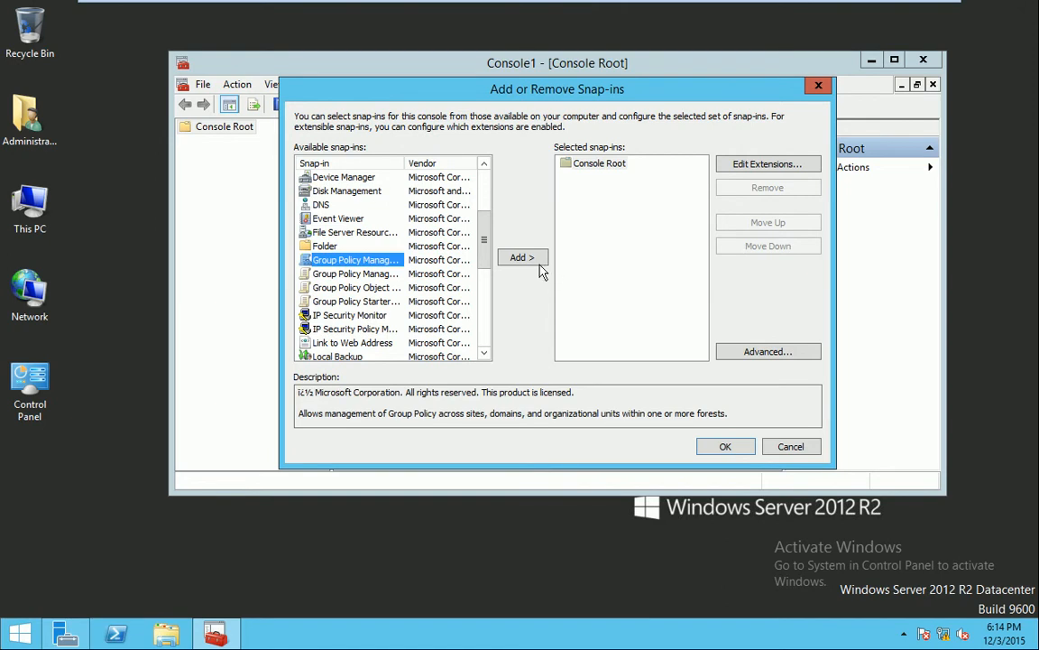
{"action": "left_click", "coordinate": [501, 256]}
{"action": "left_click", "coordinate": [727, 446]}
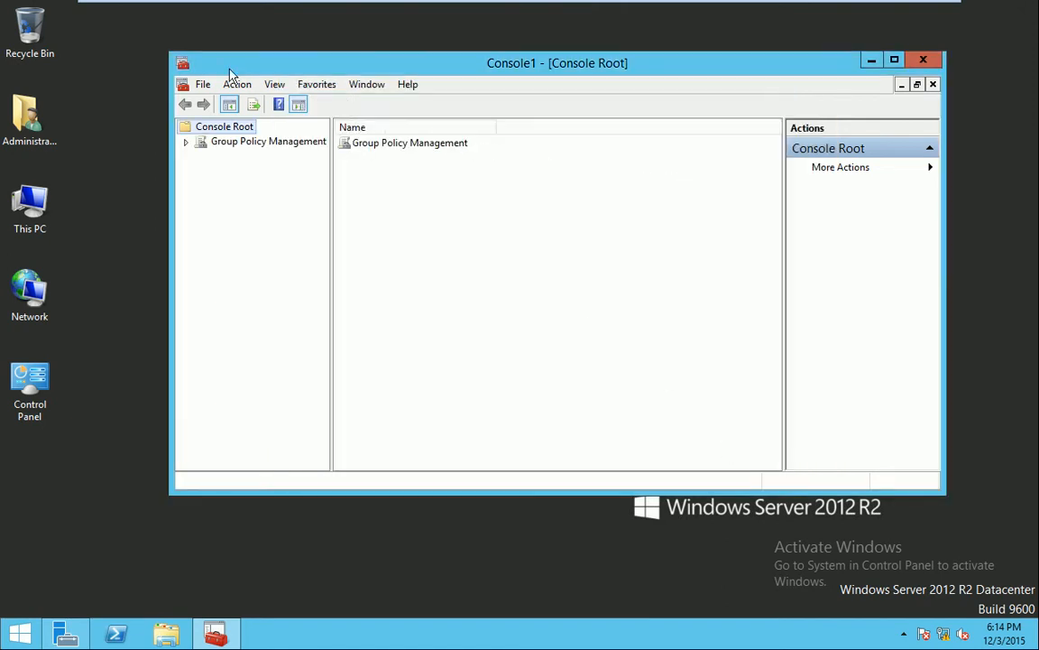
Expand Group Policy Management and the bitm.local forest in a wider tree pane
{"action": "left_click", "coordinate": [184, 145]}
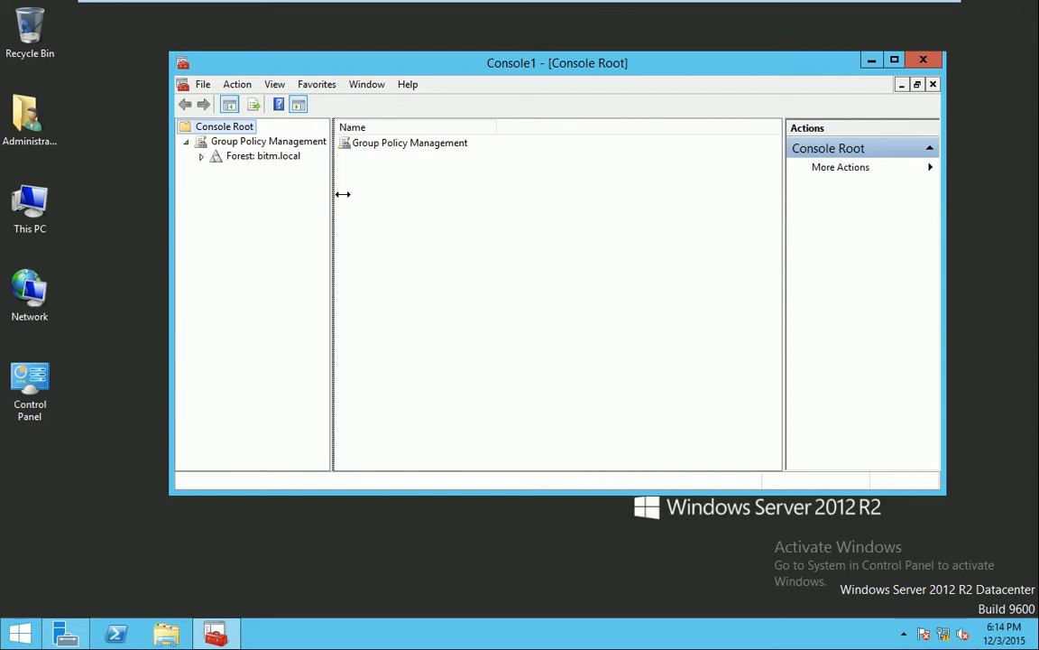
{"action": "left_click_drag", "start_coordinate": [332, 192], "coordinate": [422, 194]}
{"action": "left_click", "coordinate": [201, 158]}
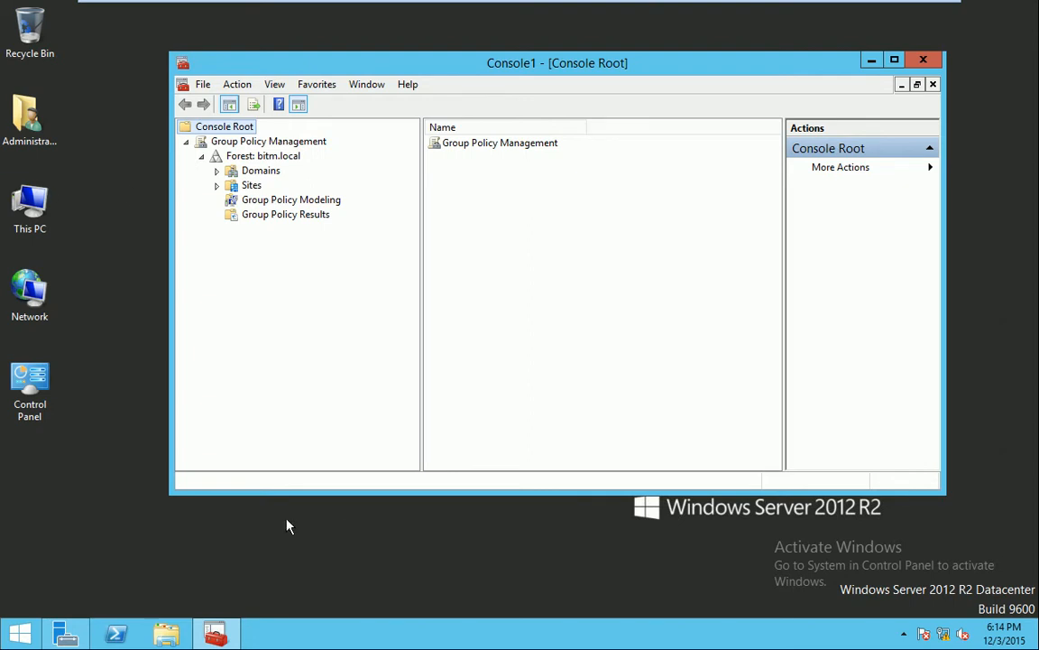
Close Console1 without saving its settings
{"action": "left_click", "coordinate": [923, 59]}
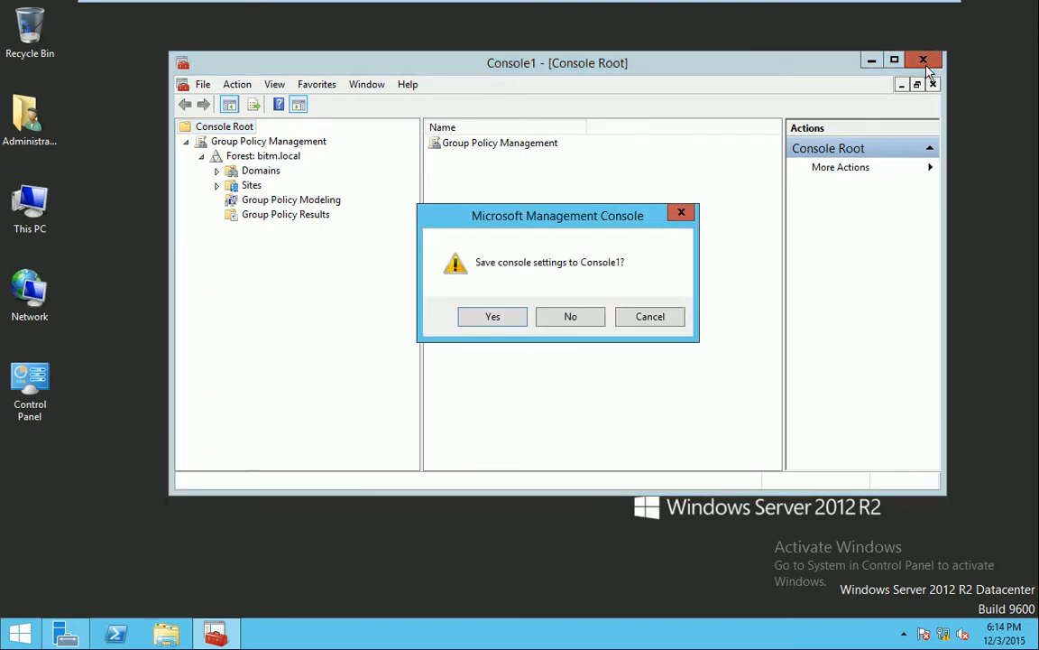
{"action": "left_click", "coordinate": [656, 319]}
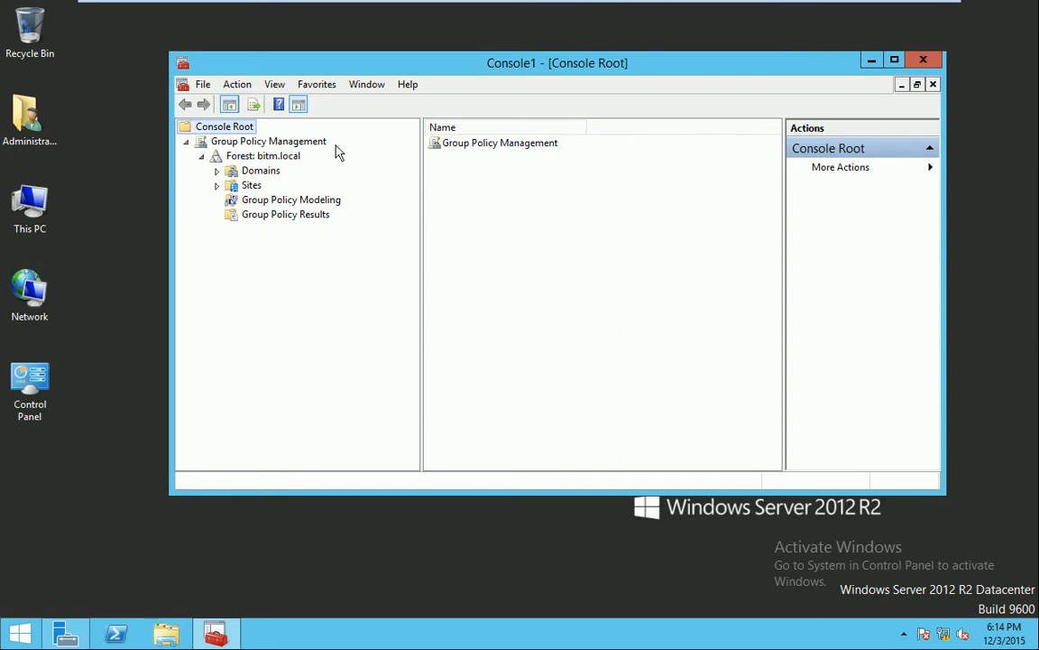
{"action": "left_click", "coordinate": [923, 60]}
{"action": "left_click", "coordinate": [579, 320]}
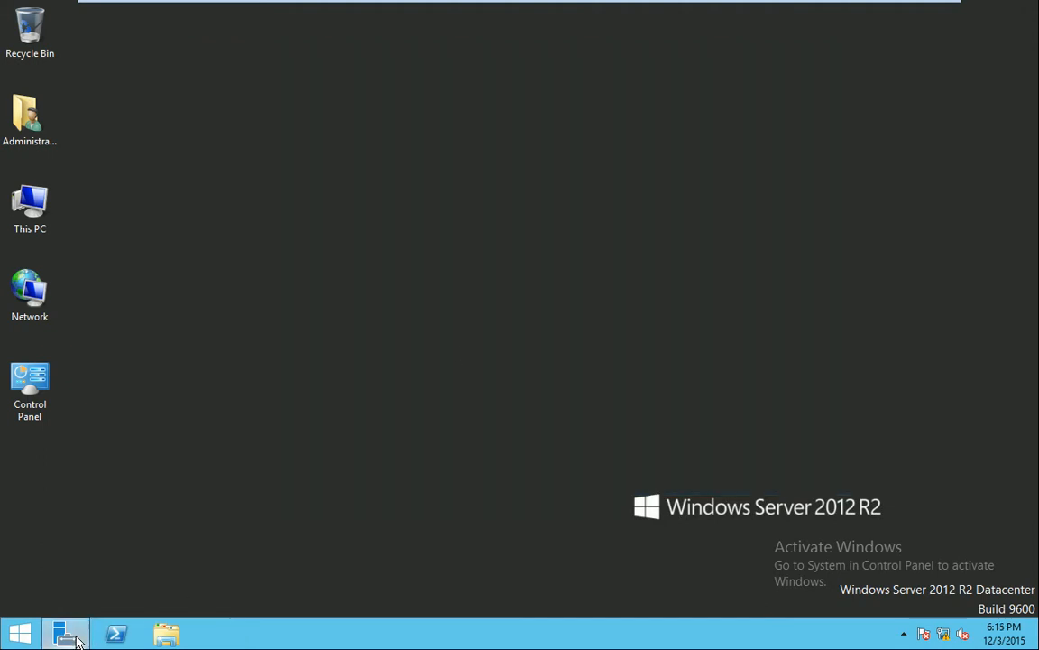
Launch Group Policy Management from Server Manager's Tools menu
{"action": "left_click", "coordinate": [67, 634]}
{"action": "left_click", "coordinate": [920, 47]}
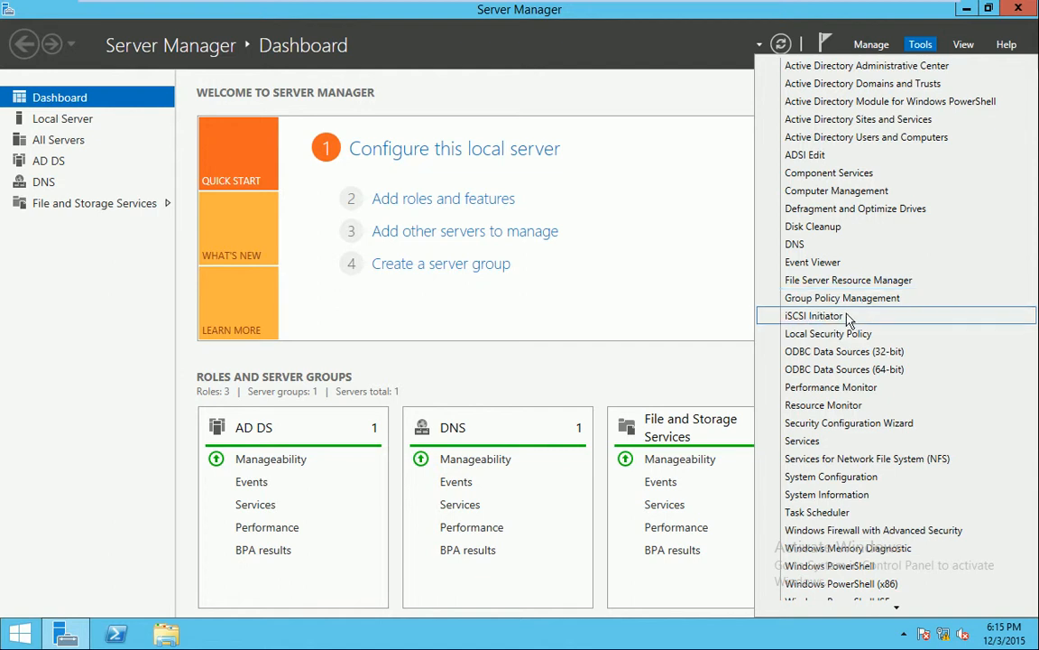
{"action": "left_click", "coordinate": [790, 298]}
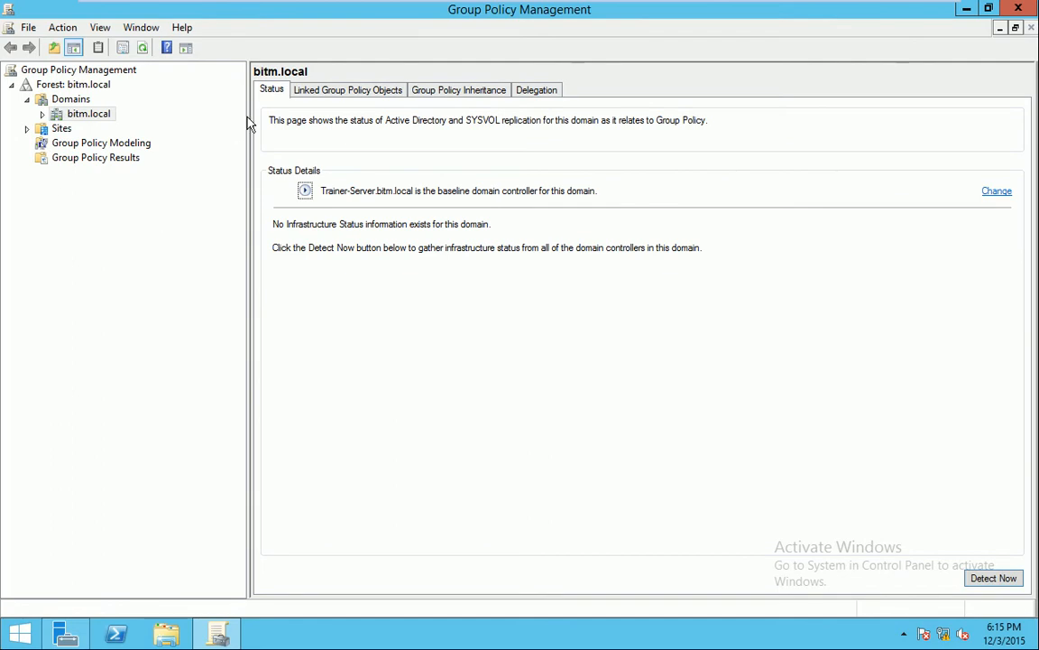
Expand bitm.local to list Default Domain Policy and the Accounts, Domain Controllers, IT, Sales and Test OUs
{"action": "left_click", "coordinate": [43, 114]}
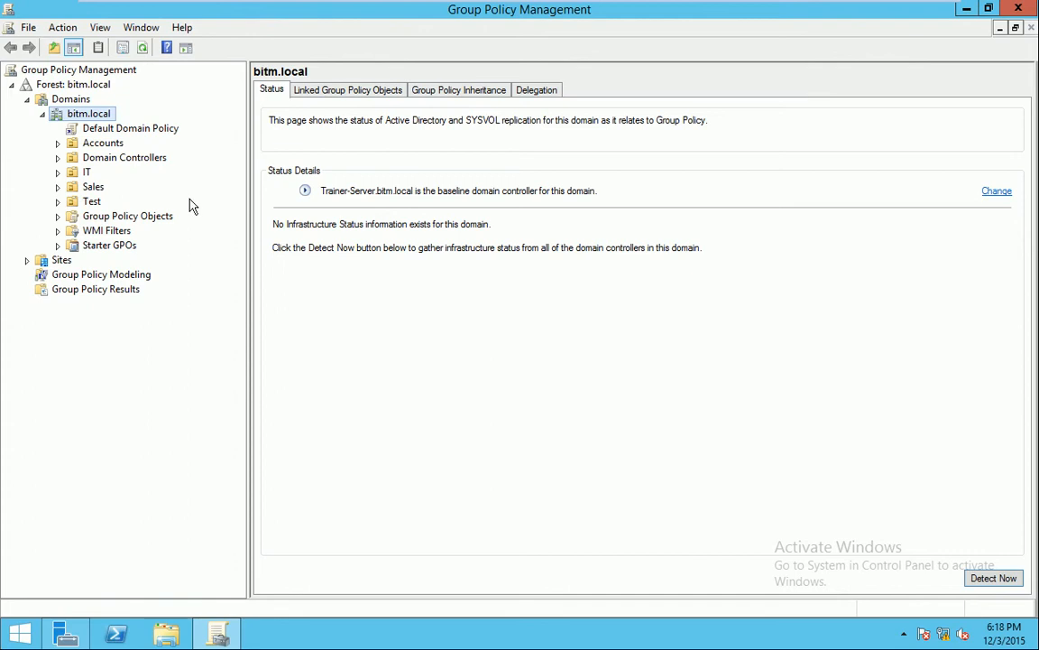
Show the Shares page of File and Storage Services in Server Manager
{"action": "left_click", "coordinate": [65, 634]}
{"action": "left_click", "coordinate": [920, 46]}
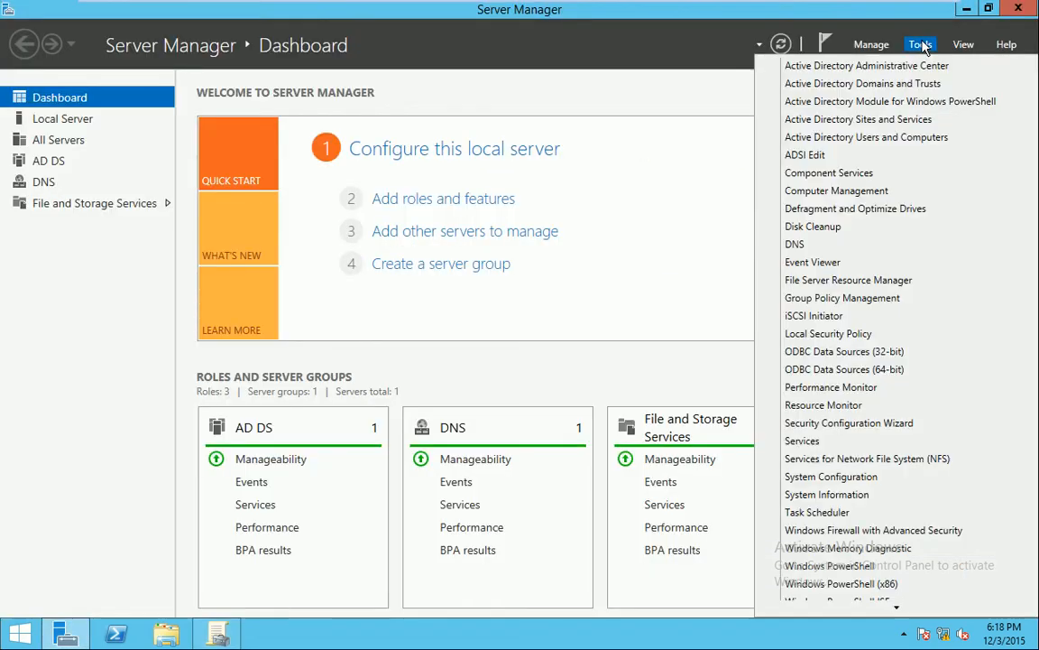
{"action": "left_click", "coordinate": [62, 203]}
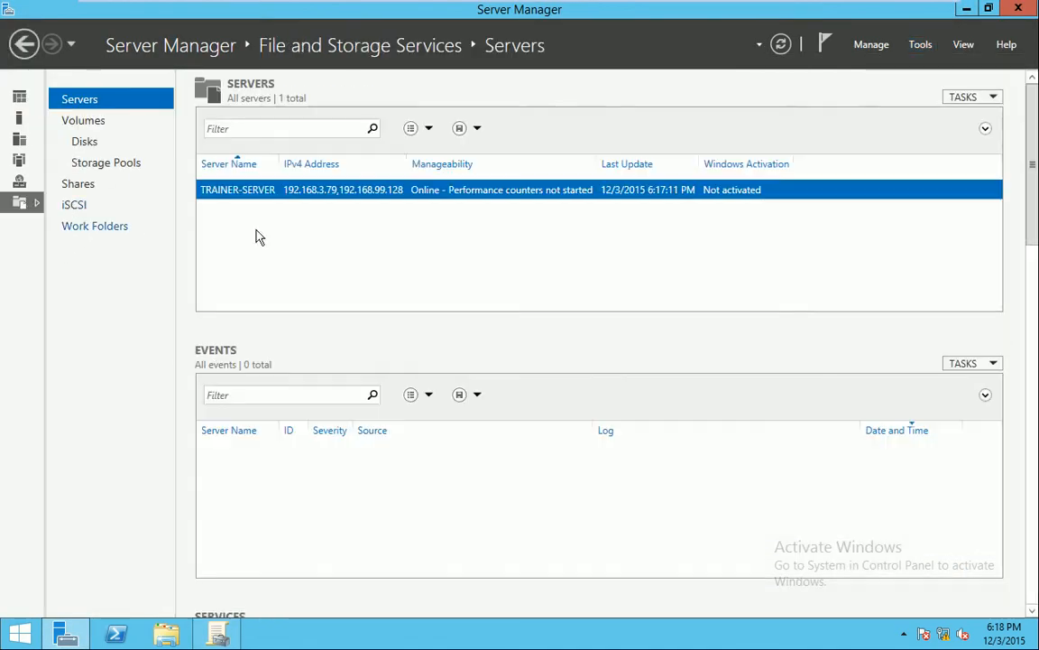
{"action": "left_click", "coordinate": [89, 183]}
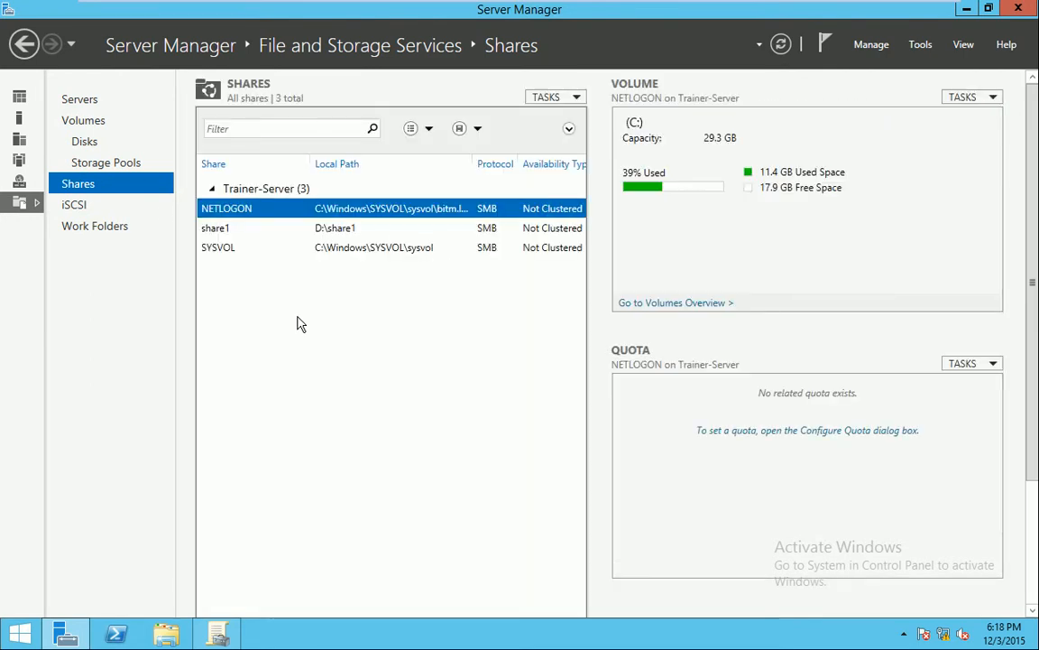
Create a new folder named Share2 on drive D:
{"action": "left_click", "coordinate": [166, 634]}
{"action": "double_click", "coordinate": [492, 409]}
{"action": "right_click", "coordinate": [499, 262]}
{"action": "mouse_move", "coordinate": [571, 444]}
{"action": "left_click", "coordinate": [740, 441]}
{"action": "type", "text": "sHARE2"}
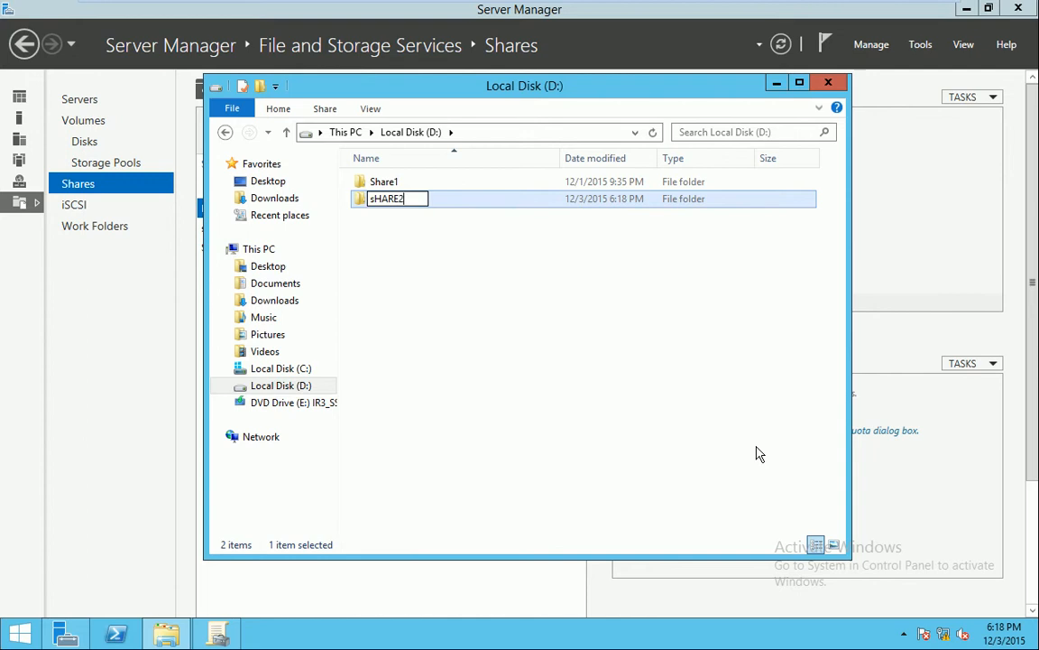
{"action": "key", "text": "BackSpace"}
{"action": "key", "text": "BackSpace"}
{"action": "key", "text": "BackSpace"}
{"action": "key", "text": "BackSpace"}
{"action": "key", "text": "BackSpace"}
{"action": "key", "text": "BackSpace"}
{"action": "type", "text": "Share2"}
{"action": "left_click", "coordinate": [786, 451]}
Minimize to the host and return to the server VM, then close the file browser
{"action": "mouse_move", "coordinate": [823, 9]}
{"action": "left_click", "coordinate": [899, 12]}
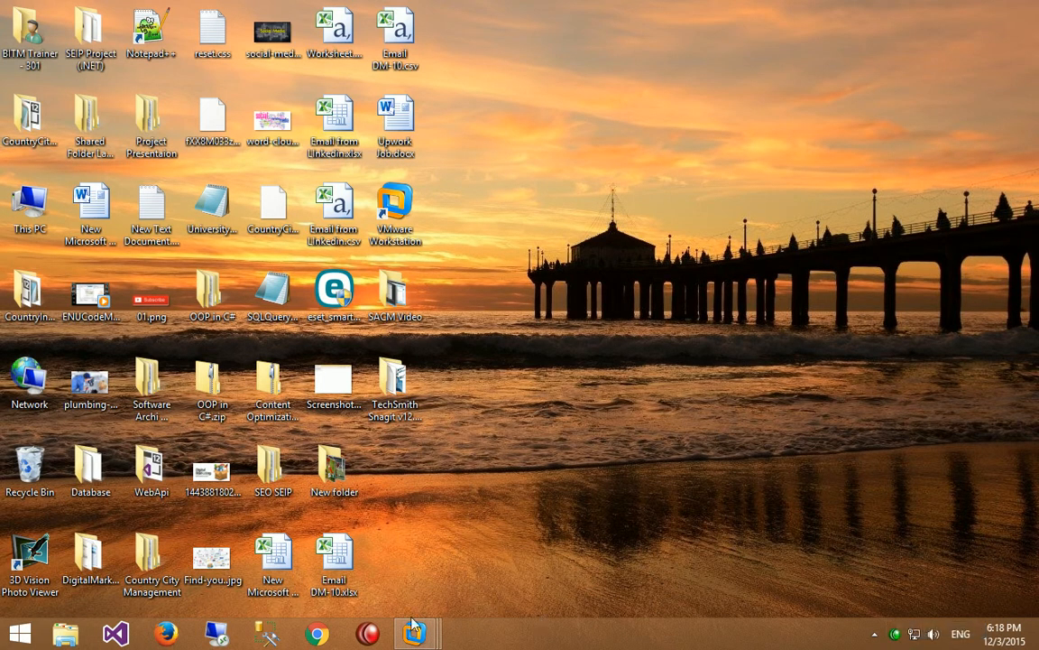
{"action": "mouse_move", "coordinate": [417, 631]}
{"action": "left_click", "coordinate": [458, 520]}
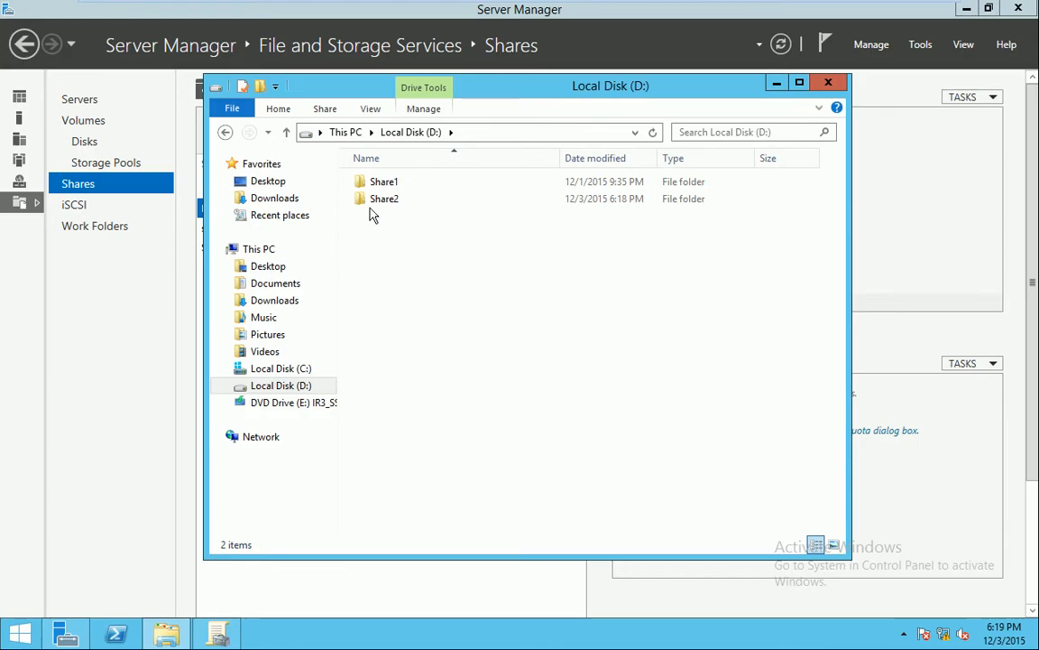
{"action": "left_click", "coordinate": [828, 82]}
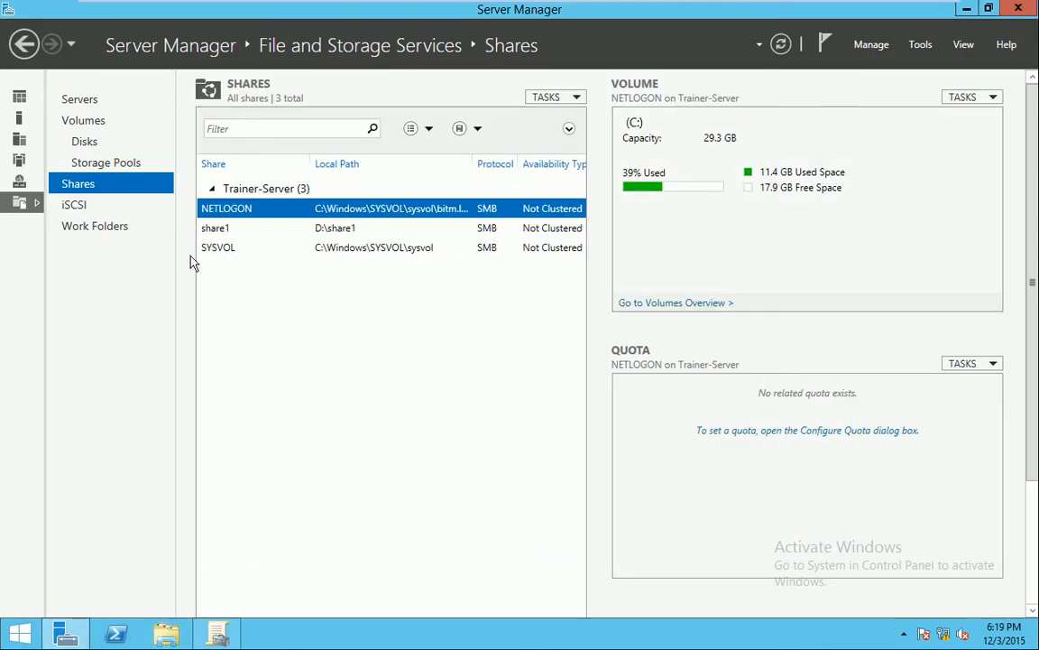
Start a new SMB Share - Advanced share with the custom path D:\share2
{"action": "right_click", "coordinate": [276, 291]}
{"action": "left_click", "coordinate": [307, 298]}
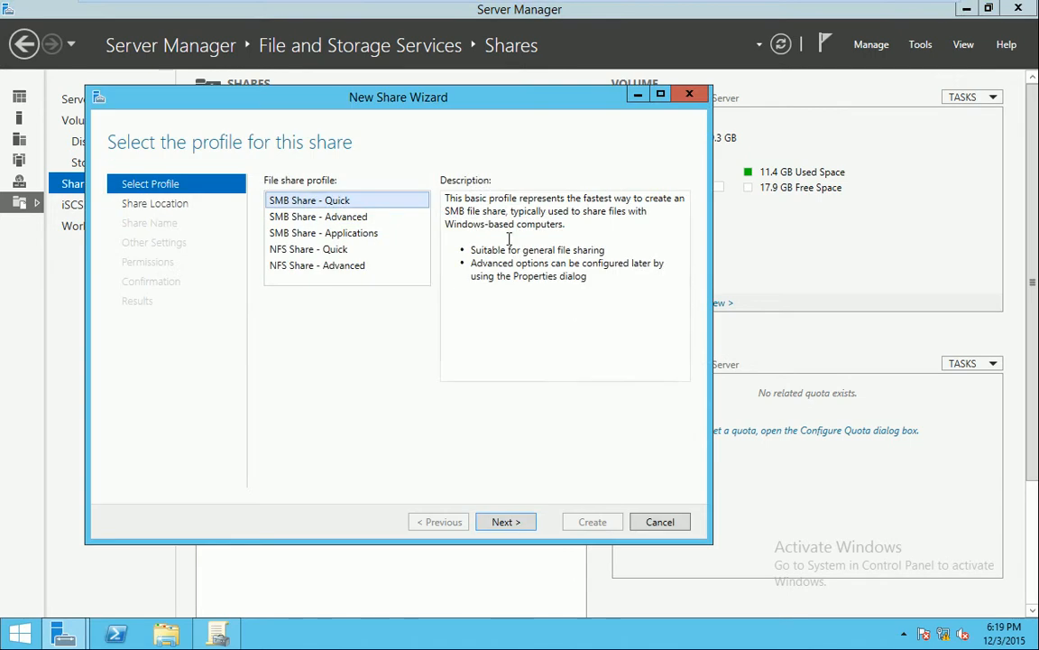
{"action": "left_click", "coordinate": [279, 218]}
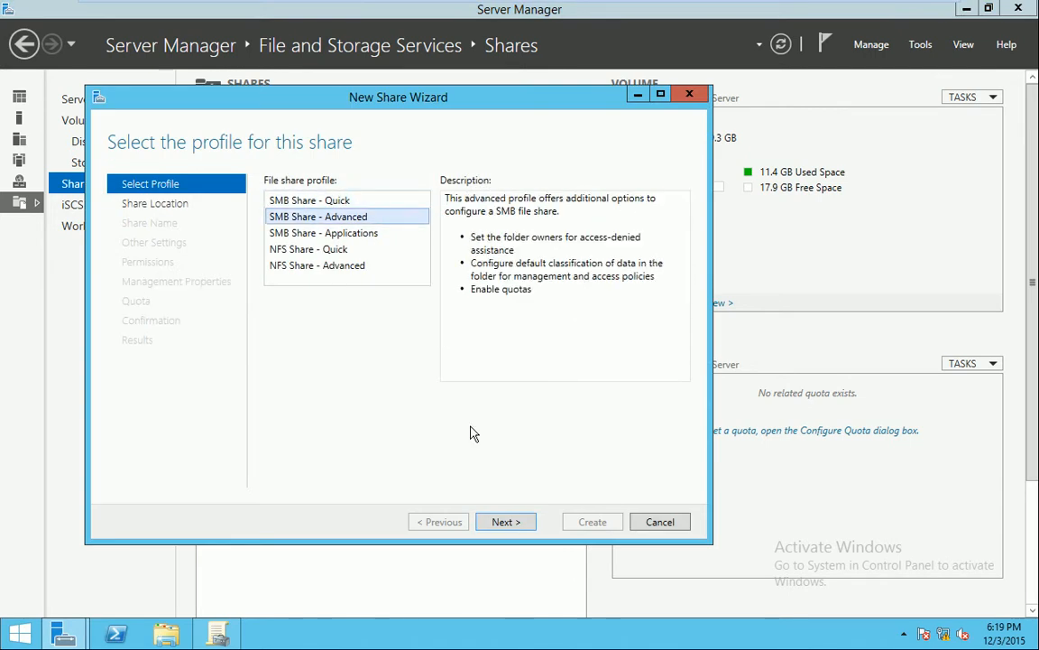
{"action": "left_click", "coordinate": [514, 527]}
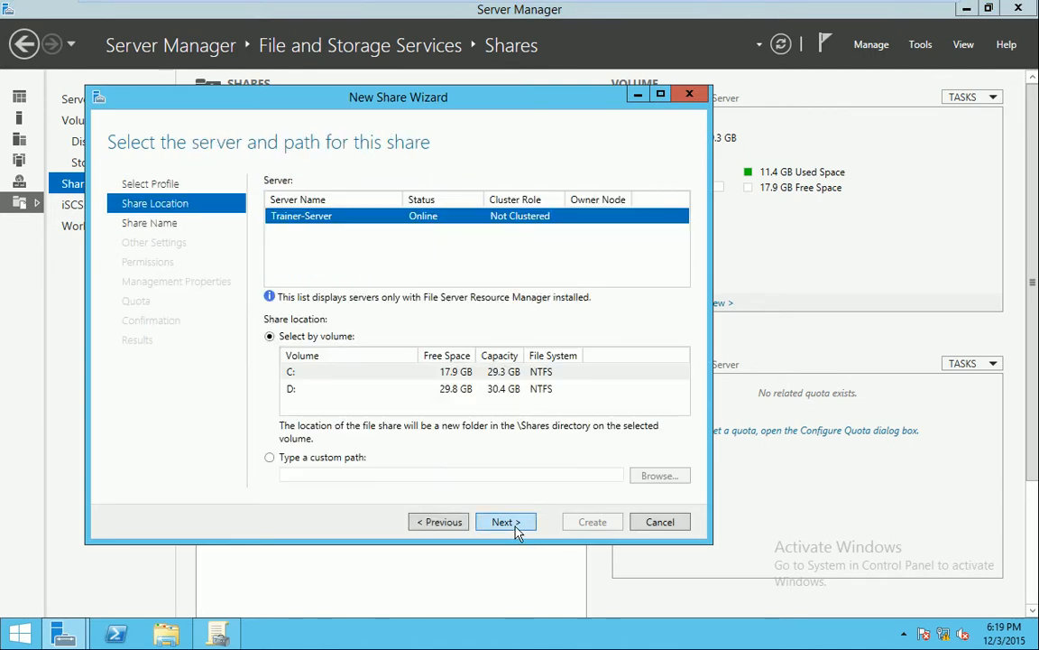
{"action": "left_click", "coordinate": [332, 459]}
{"action": "left_click", "coordinate": [659, 476]}
{"action": "left_click", "coordinate": [349, 195]}
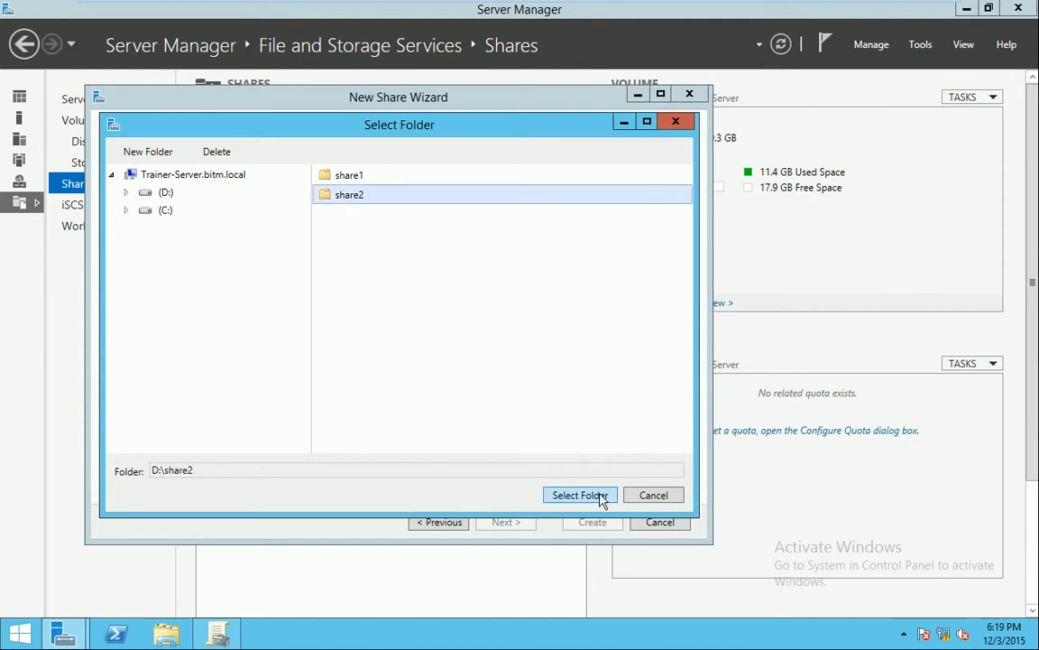
{"action": "left_click", "coordinate": [601, 497]}
Enable access-based enumeration and review the share's permissions without changes
{"action": "left_click", "coordinate": [505, 521]}
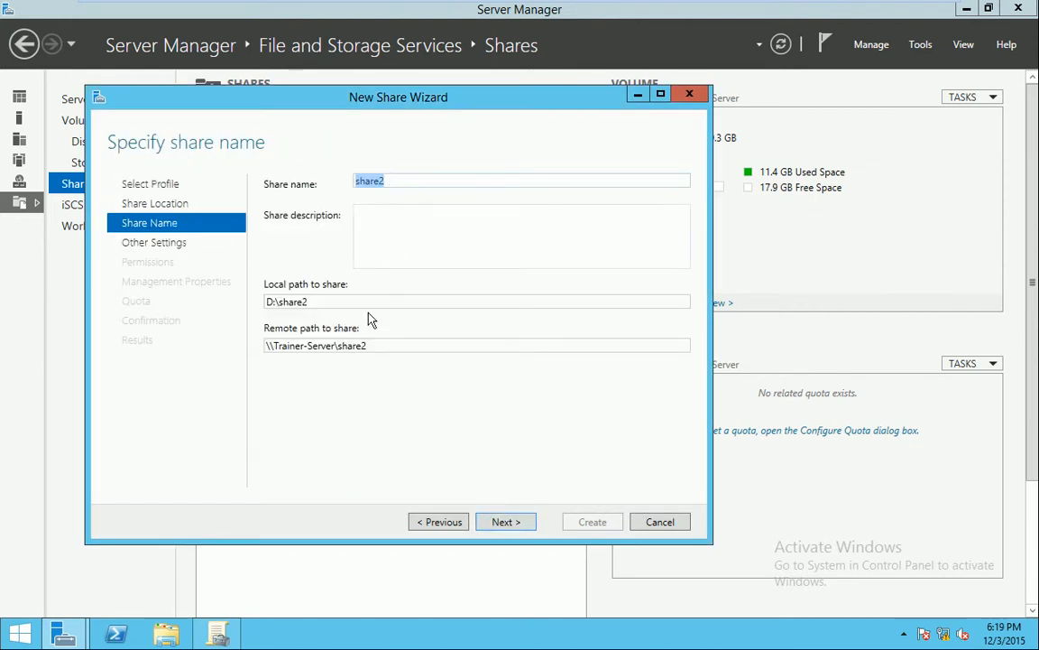
{"action": "left_click", "coordinate": [513, 524]}
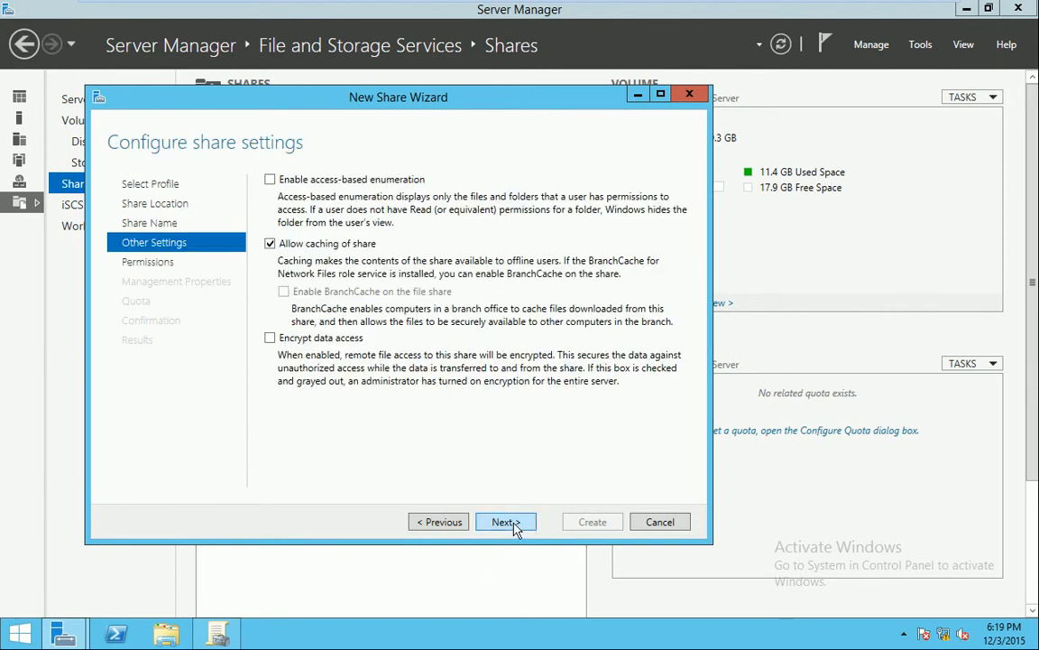
{"action": "left_click", "coordinate": [270, 180]}
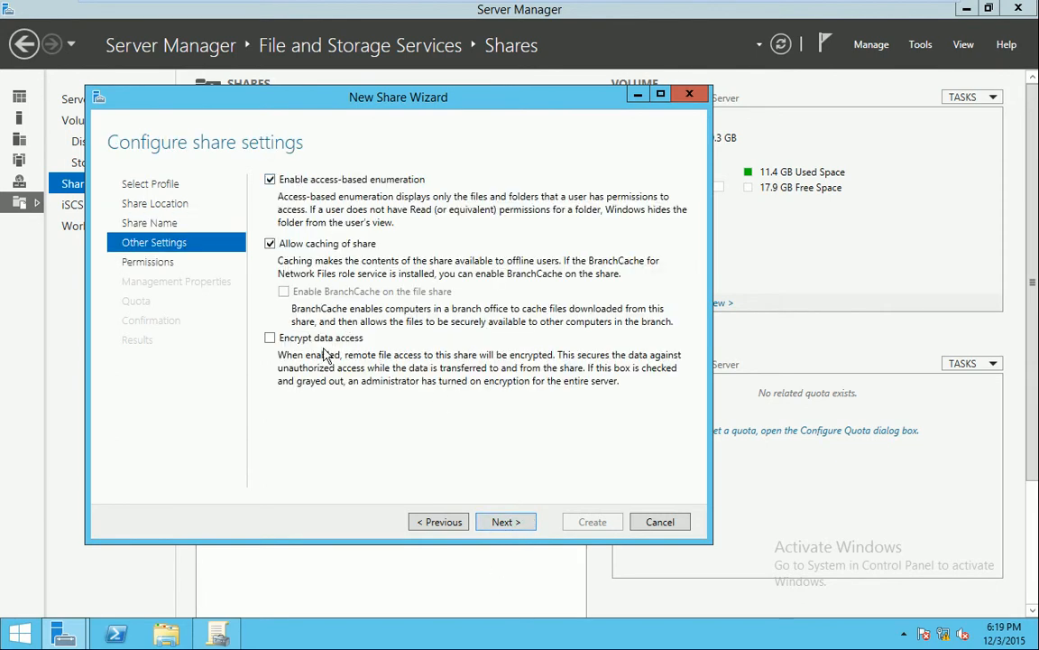
{"action": "left_click", "coordinate": [517, 521]}
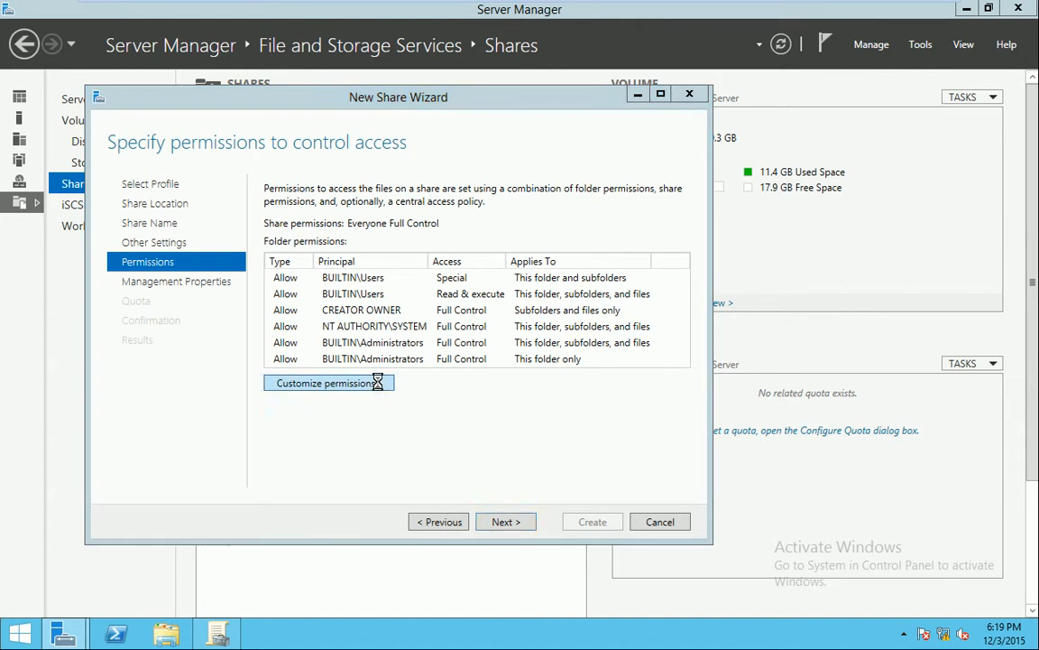
{"action": "left_click", "coordinate": [376, 382]}
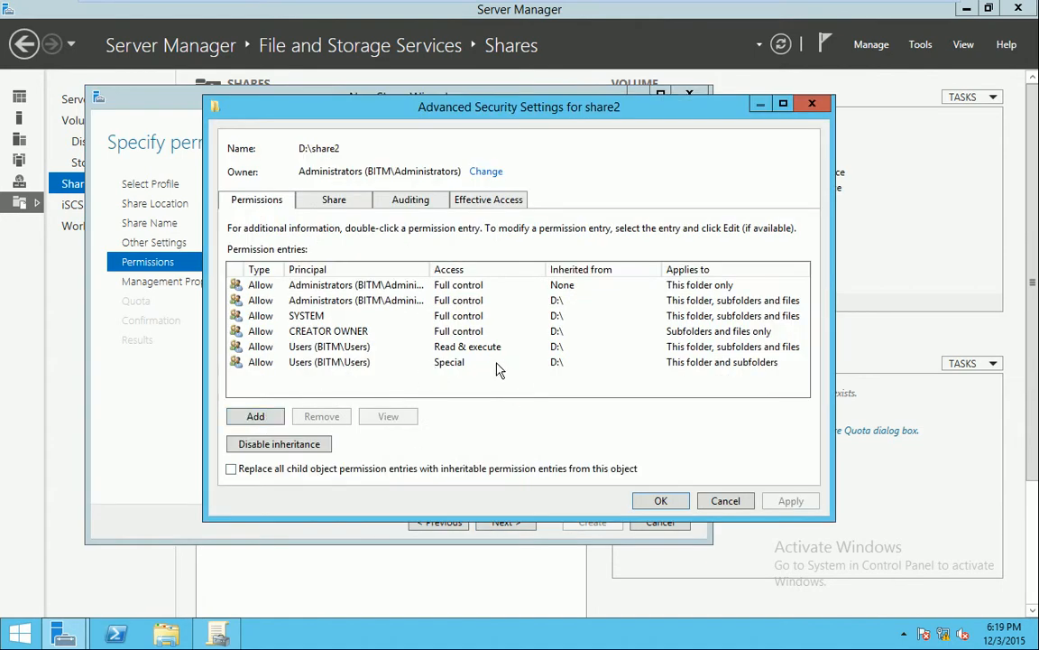
{"action": "left_click", "coordinate": [728, 501]}
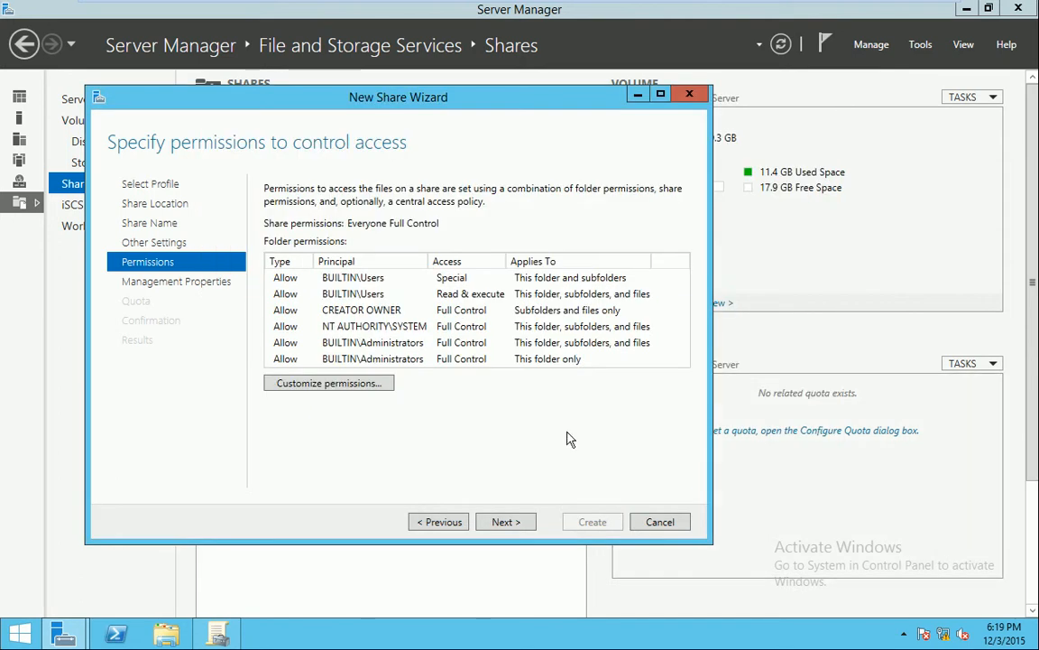
Tick User, Group, Application and Backup folder usage, keep no quota, and create share2
{"action": "left_click", "coordinate": [504, 520]}
{"action": "left_click", "coordinate": [277, 235]}
{"action": "left_click", "coordinate": [277, 255]}
{"action": "left_click", "coordinate": [277, 273]}
{"action": "left_click", "coordinate": [278, 291]}
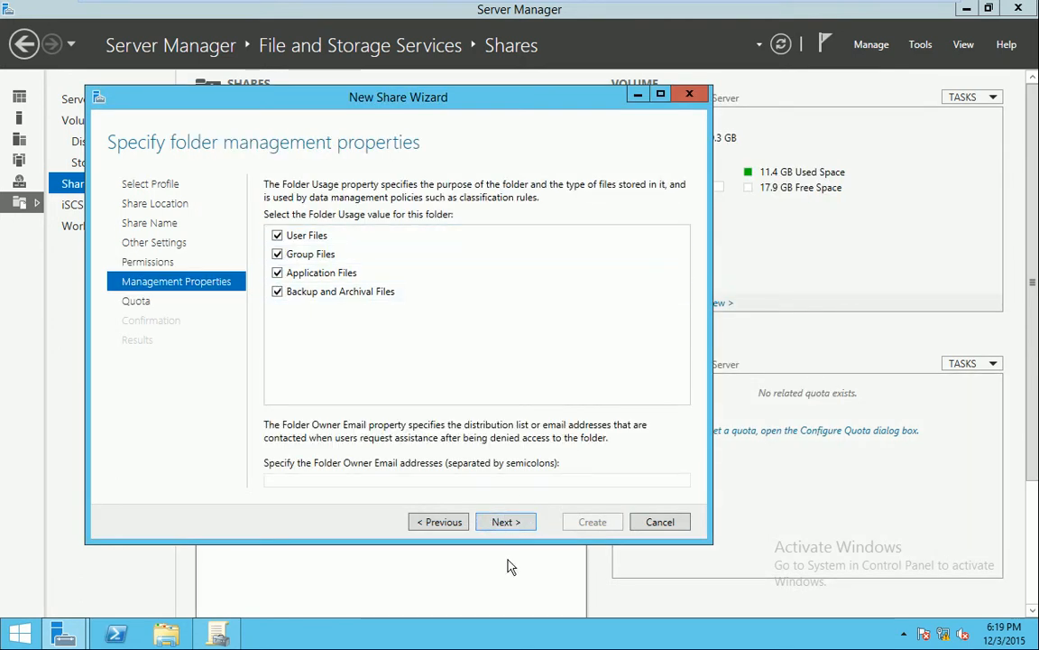
{"action": "left_click", "coordinate": [511, 523]}
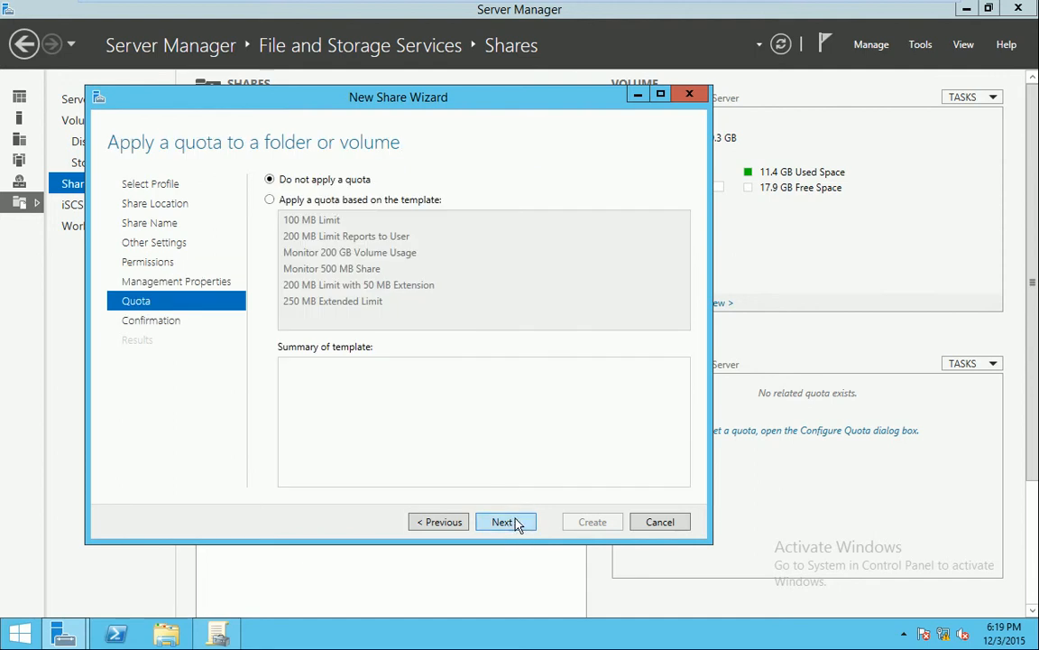
{"action": "left_click", "coordinate": [516, 524]}
{"action": "left_click", "coordinate": [596, 522]}
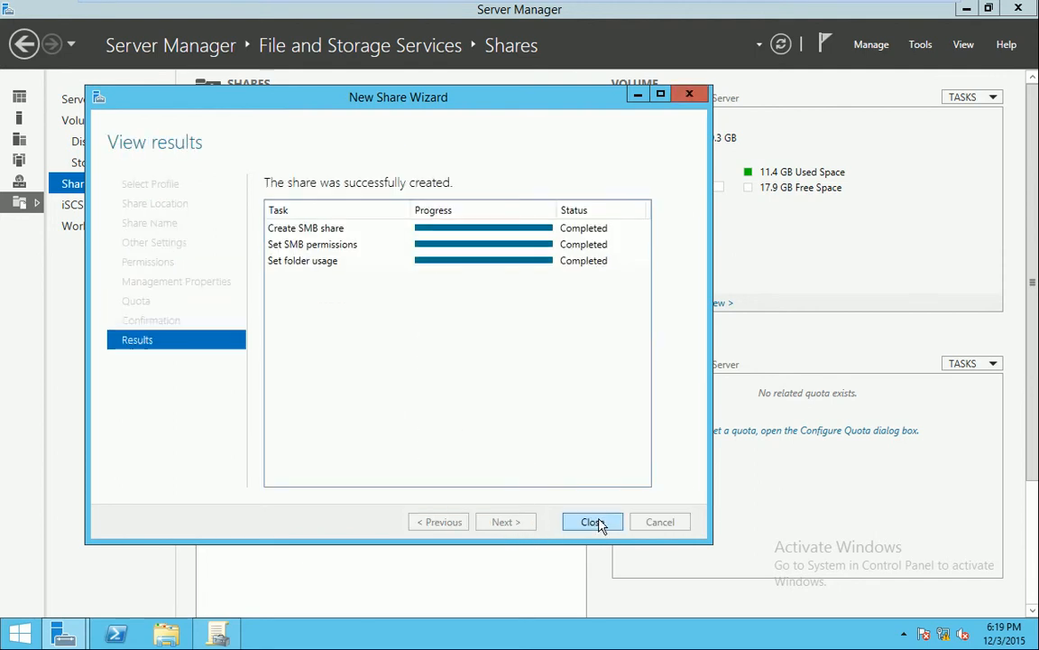
{"action": "left_click", "coordinate": [597, 522]}
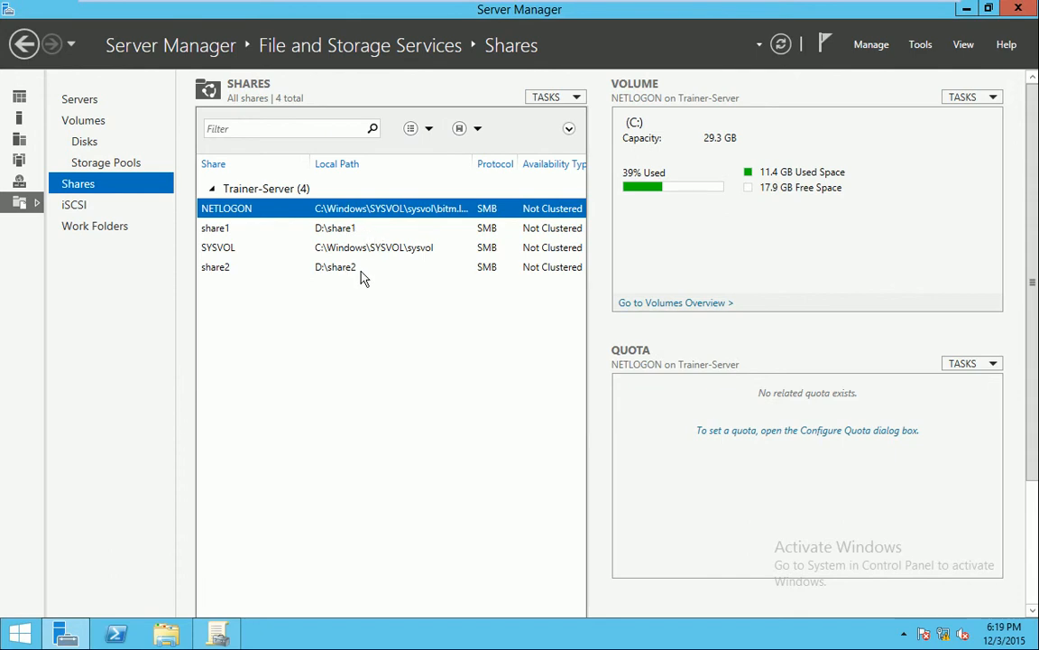
Choose 'Create a GPO in this domain, and Link it here' for bitm.local
{"action": "left_click", "coordinate": [219, 637]}
{"action": "right_click", "coordinate": [98, 114]}
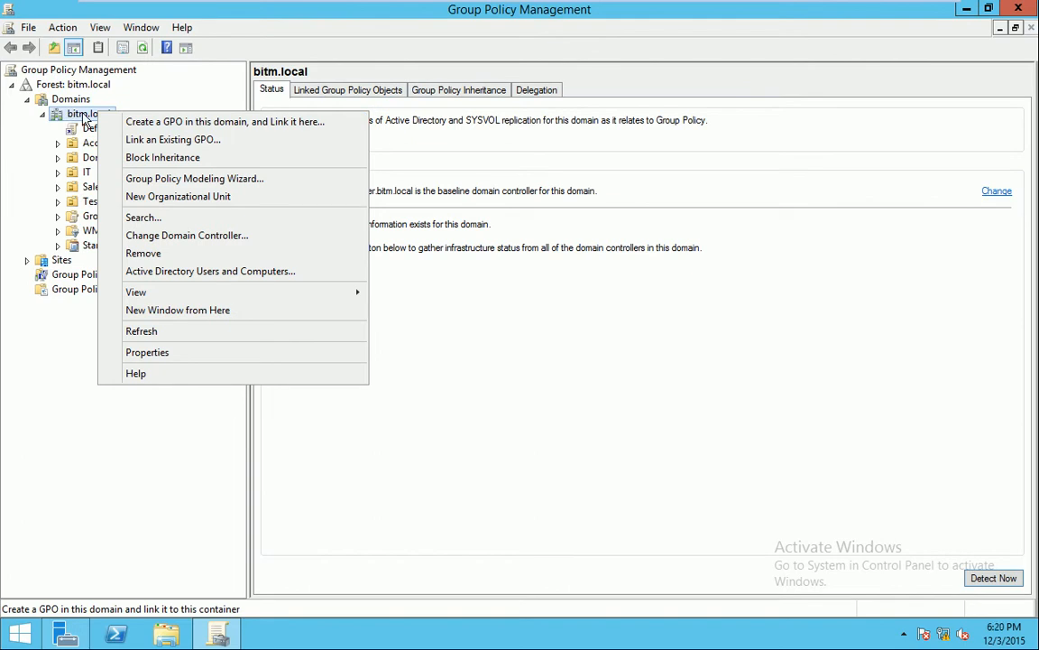
{"action": "left_click", "coordinate": [171, 121]}
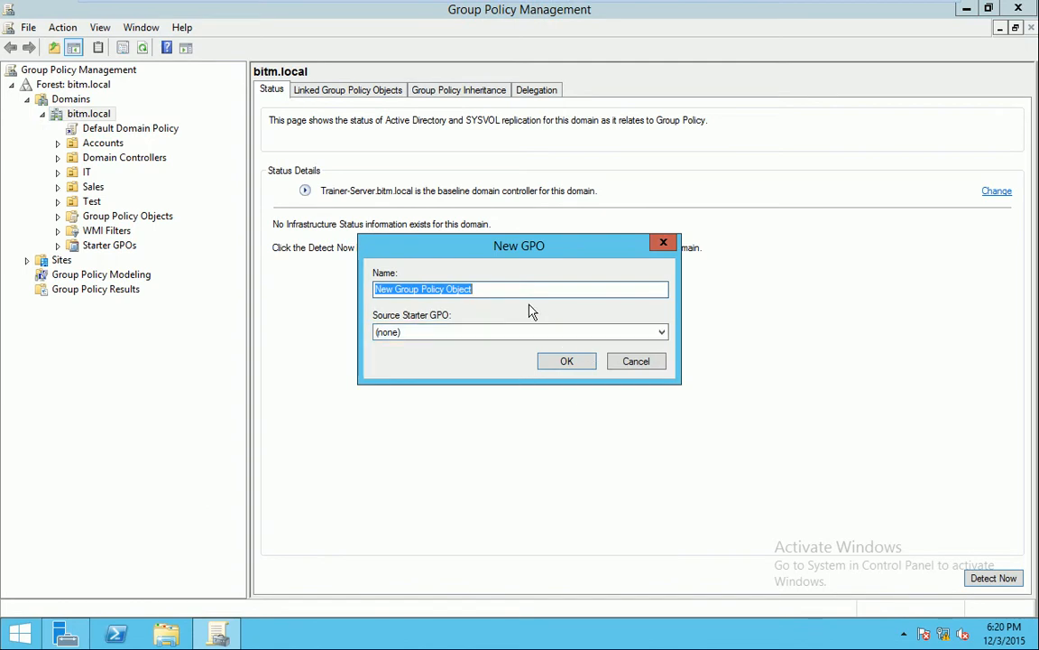
Name the new GPO 'Map Policy' with no starter GPO and create it
{"action": "type", "text": "Map Pl"}
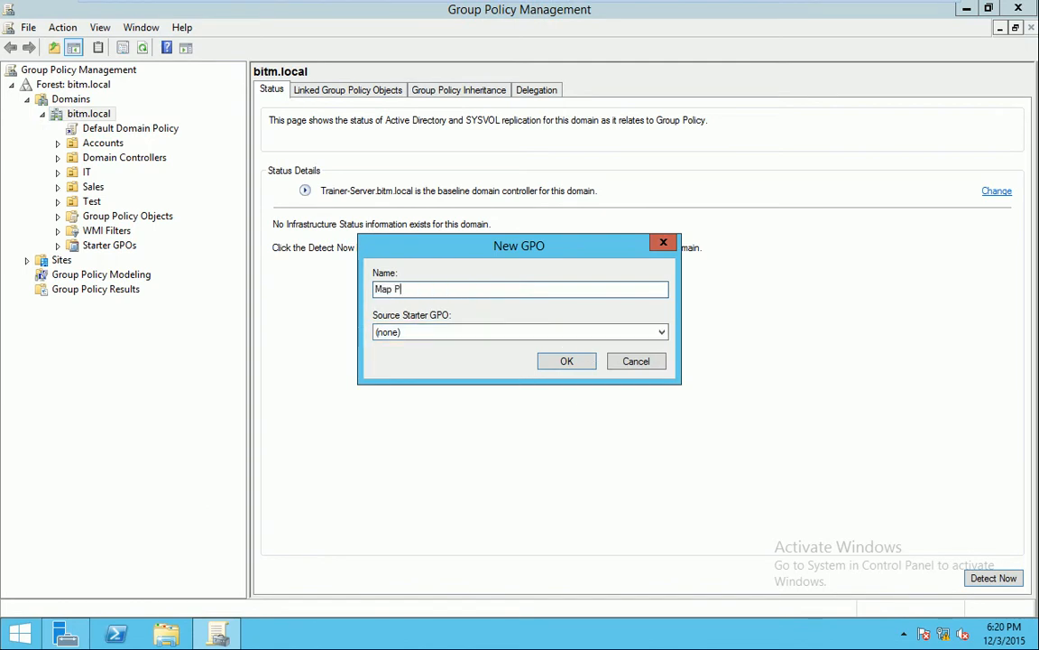
{"action": "key", "text": "BackSpace"}
{"action": "type", "text": "olicy"}
{"action": "left_click", "coordinate": [569, 333]}
{"action": "left_click", "coordinate": [569, 343]}
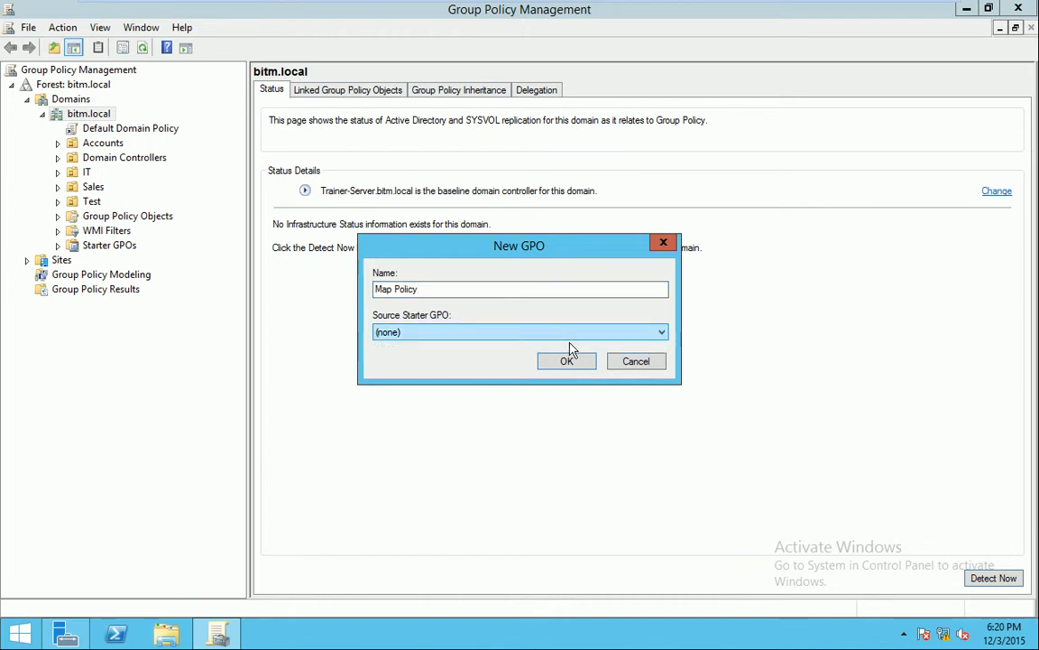
{"action": "left_click", "coordinate": [565, 360]}
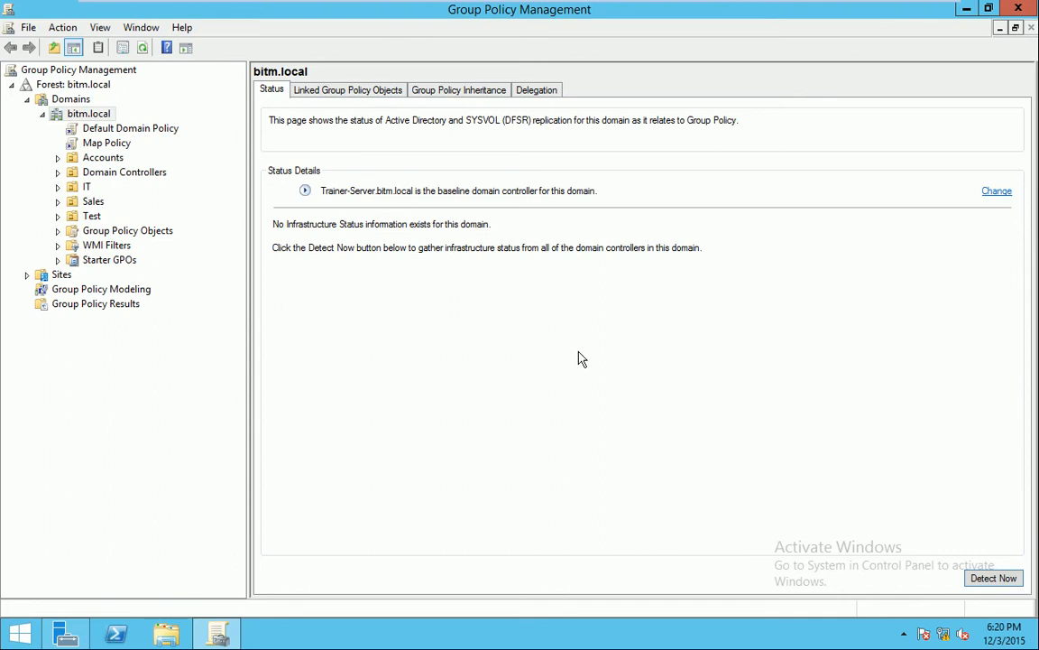
Select the Map Policy link under bitm.local, bringing up the global-changes notice
{"action": "left_click", "coordinate": [94, 139]}
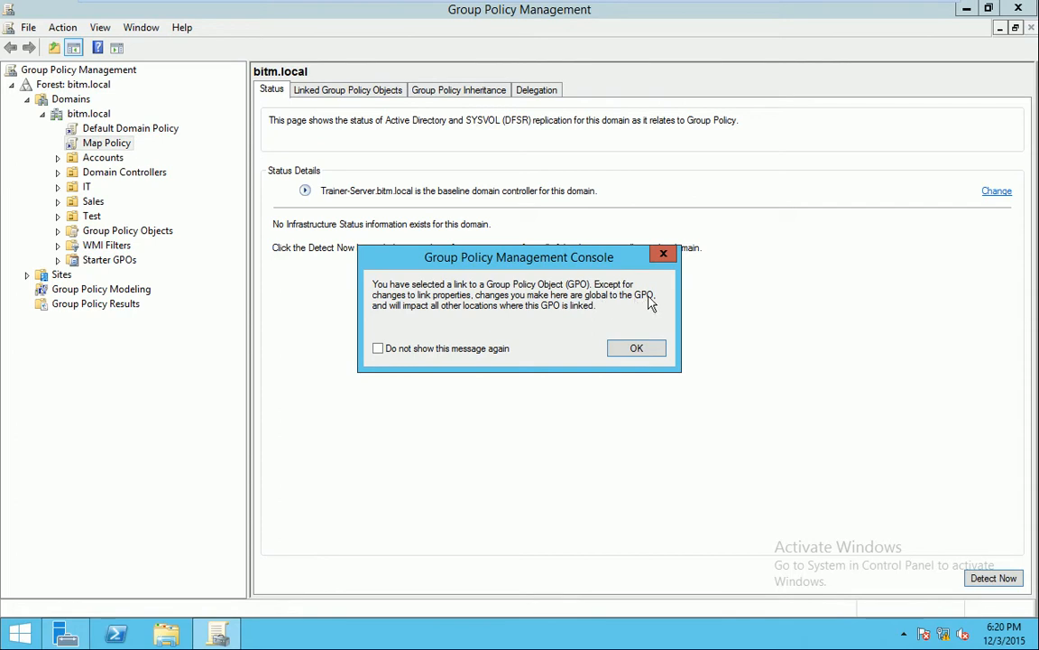
Dismiss the notice and delete Map Policy's link to bitm.local
{"action": "left_click", "coordinate": [630, 350]}
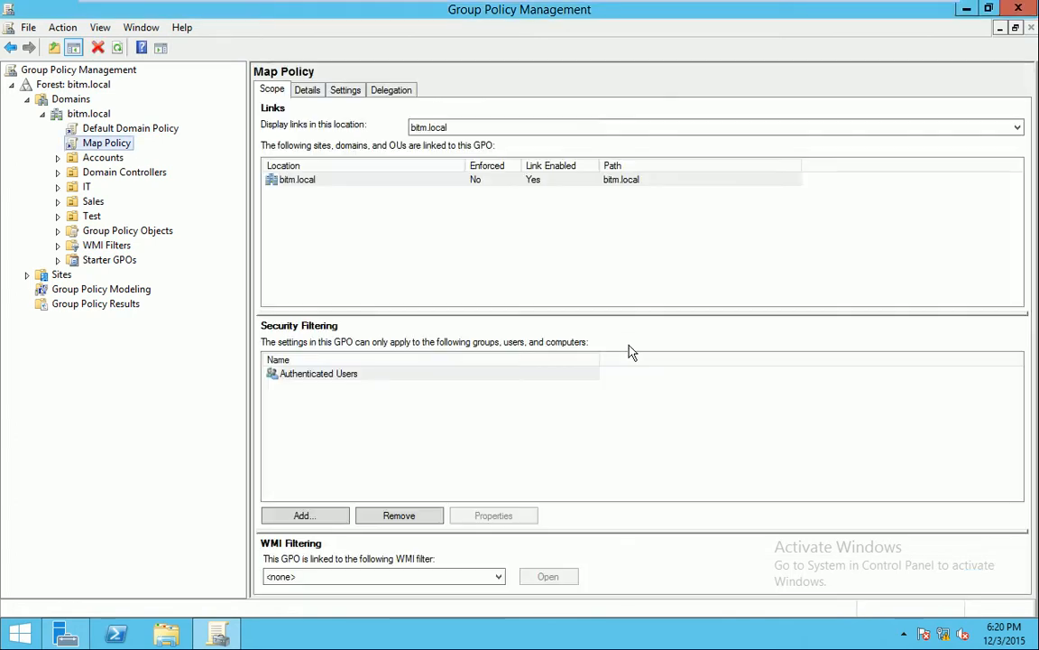
{"action": "left_click", "coordinate": [307, 187]}
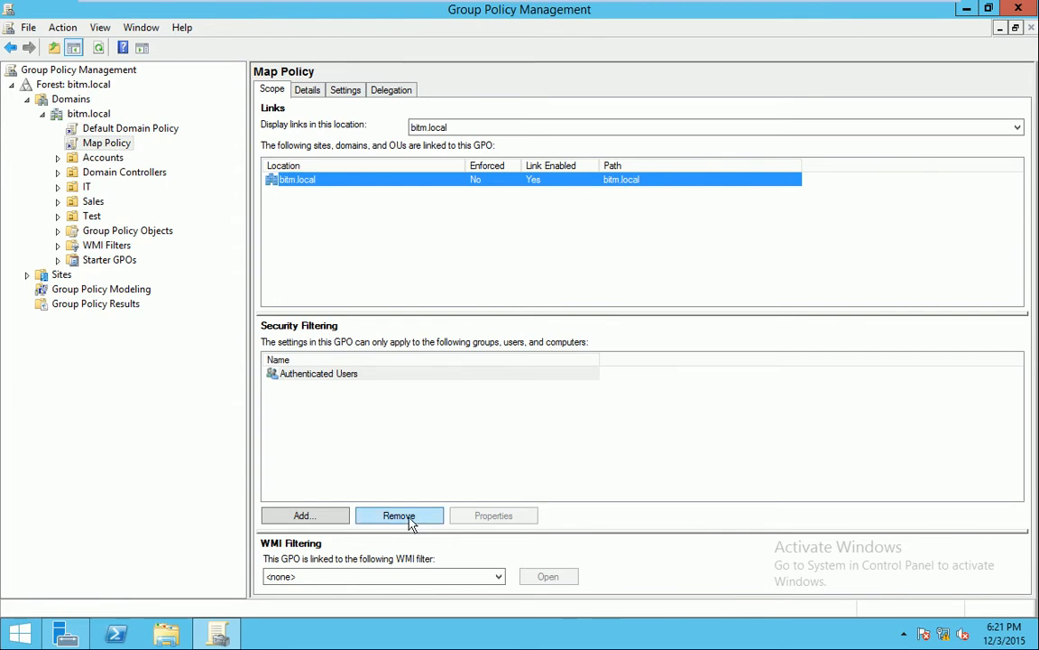
{"action": "right_click", "coordinate": [485, 188]}
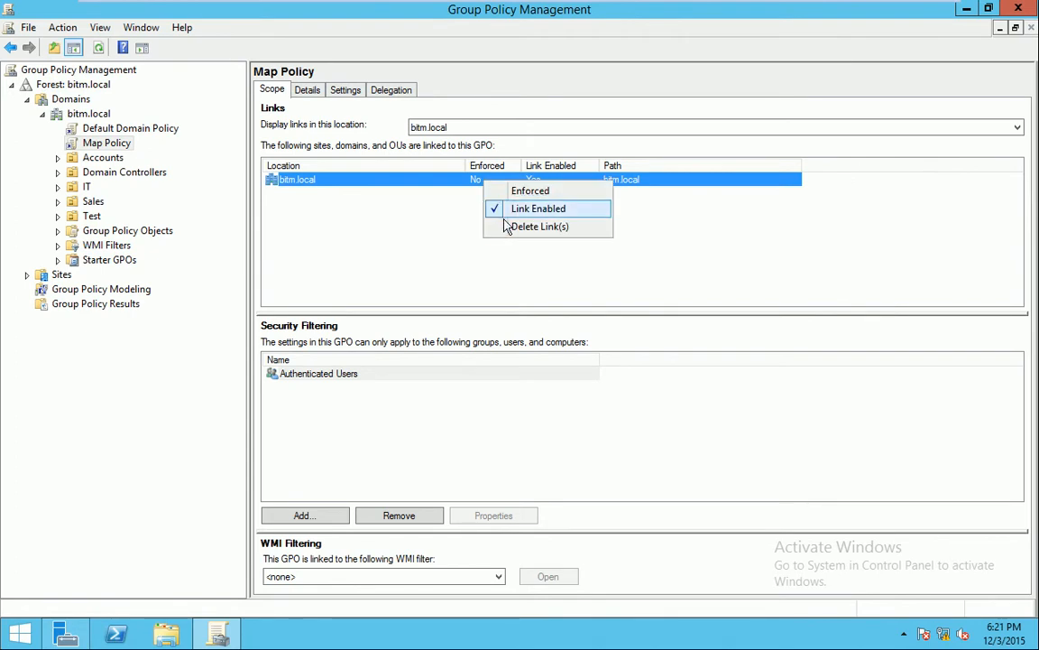
{"action": "left_click", "coordinate": [507, 228]}
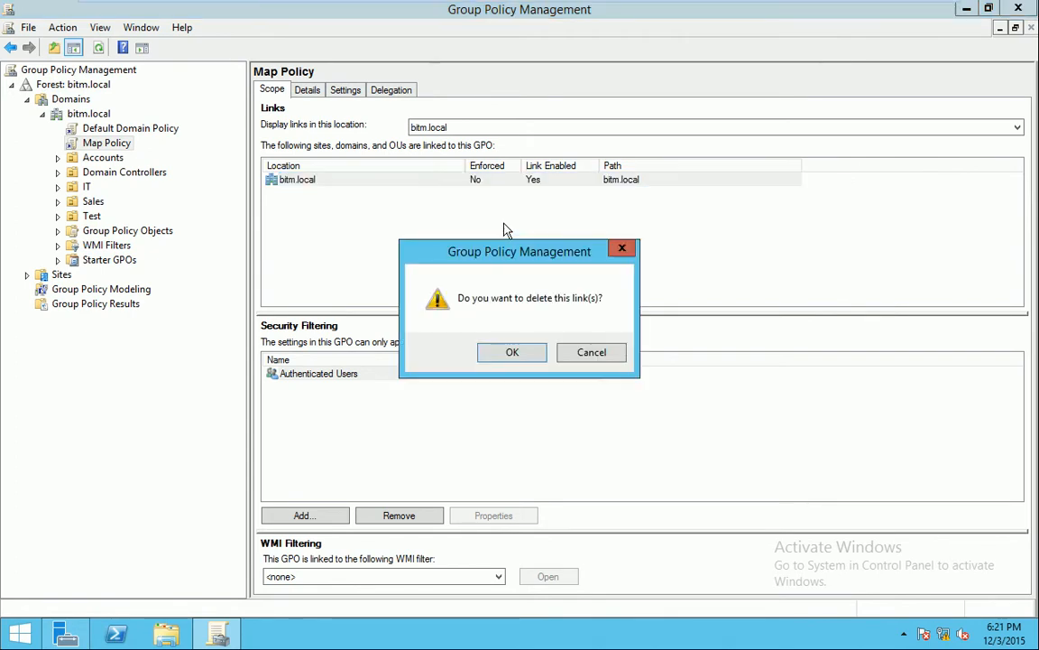
{"action": "left_click", "coordinate": [529, 361]}
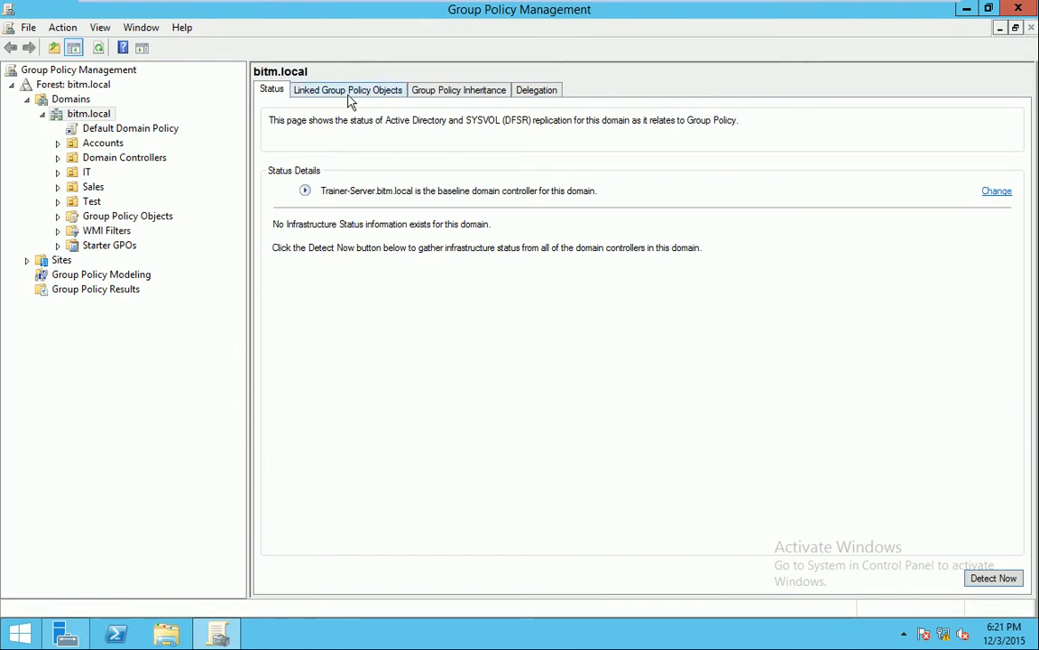
{"action": "right_click", "coordinate": [81, 116]}
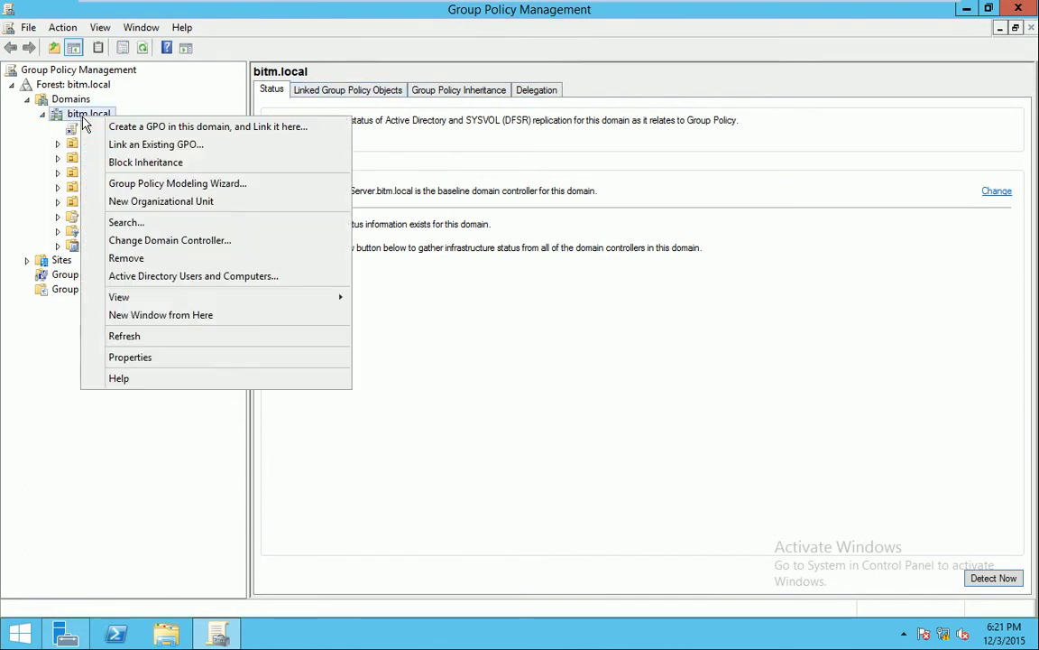
{"action": "left_click", "coordinate": [115, 134]}
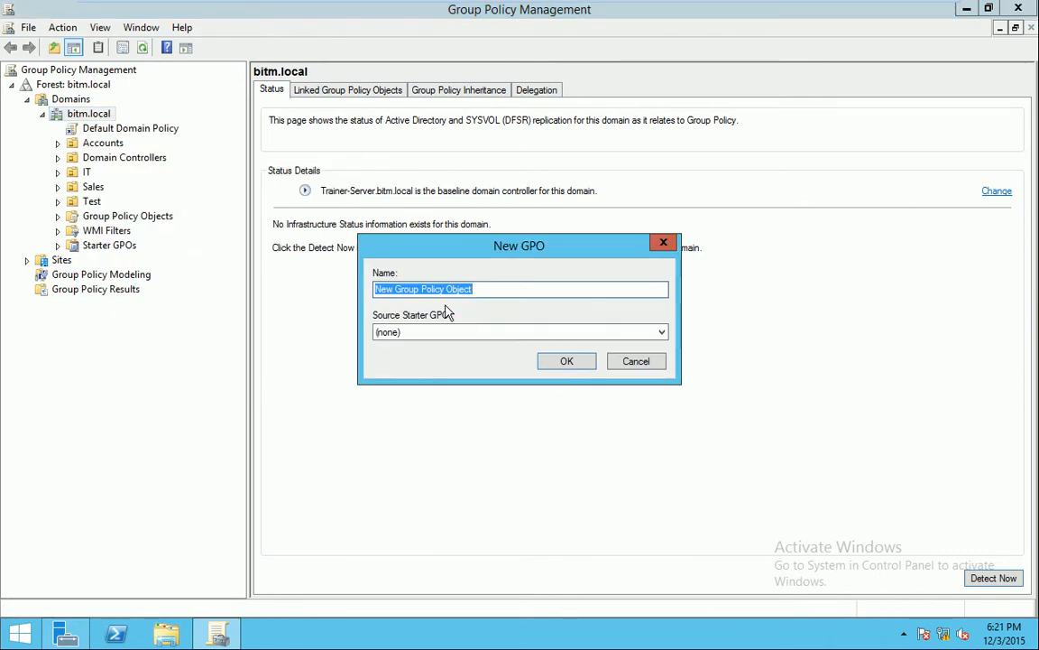
{"action": "type", "text": "Map"}
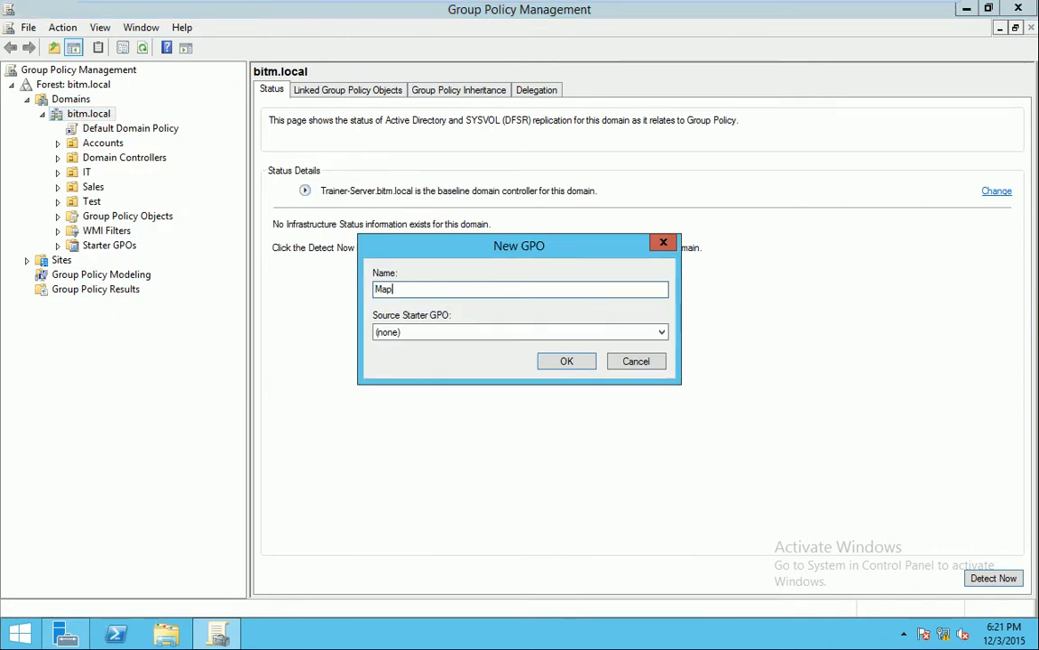
{"action": "type", "text": " Policy"}
{"action": "left_click", "coordinate": [571, 364]}
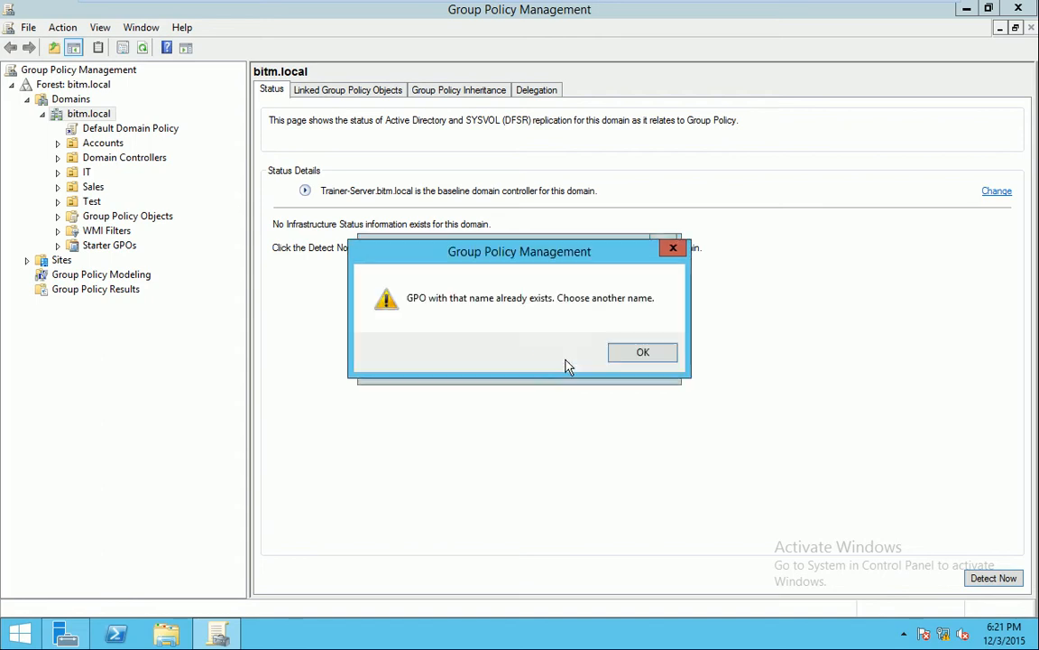
{"action": "left_click", "coordinate": [650, 356]}
{"action": "left_click", "coordinate": [654, 365]}
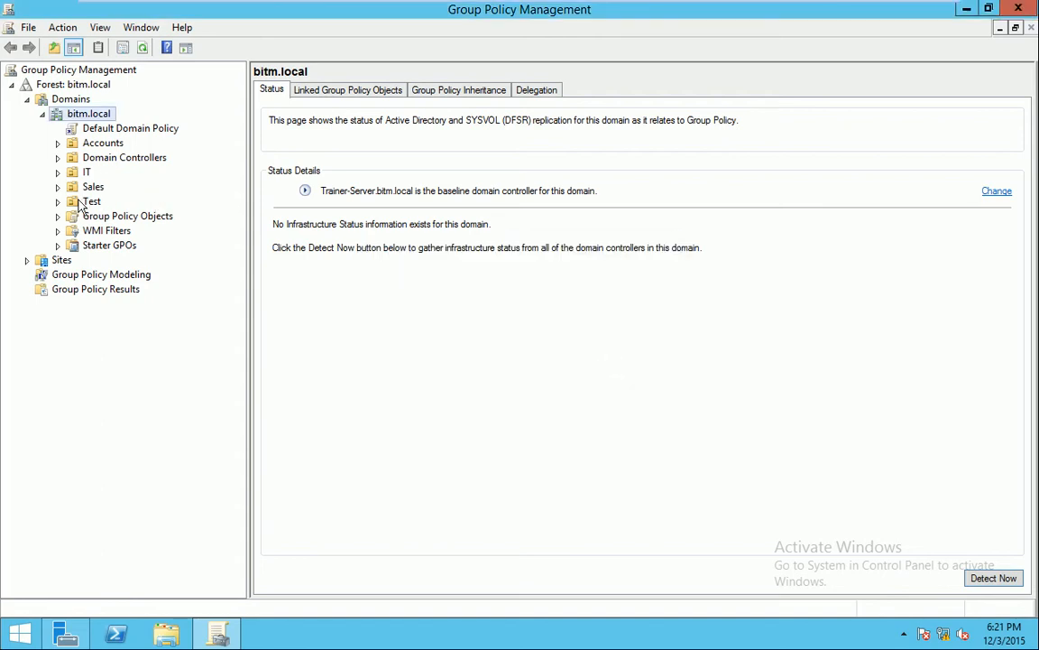
Expand Group Policy Objects and select Map Policy to view its Scope page
{"action": "left_click", "coordinate": [70, 98]}
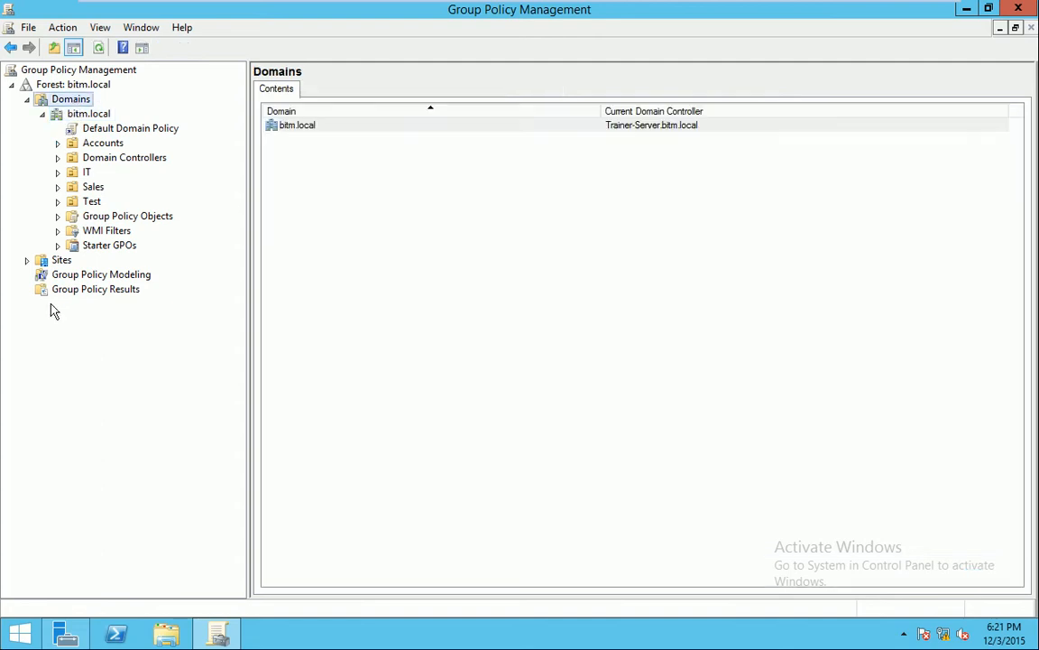
{"action": "left_click", "coordinate": [60, 85]}
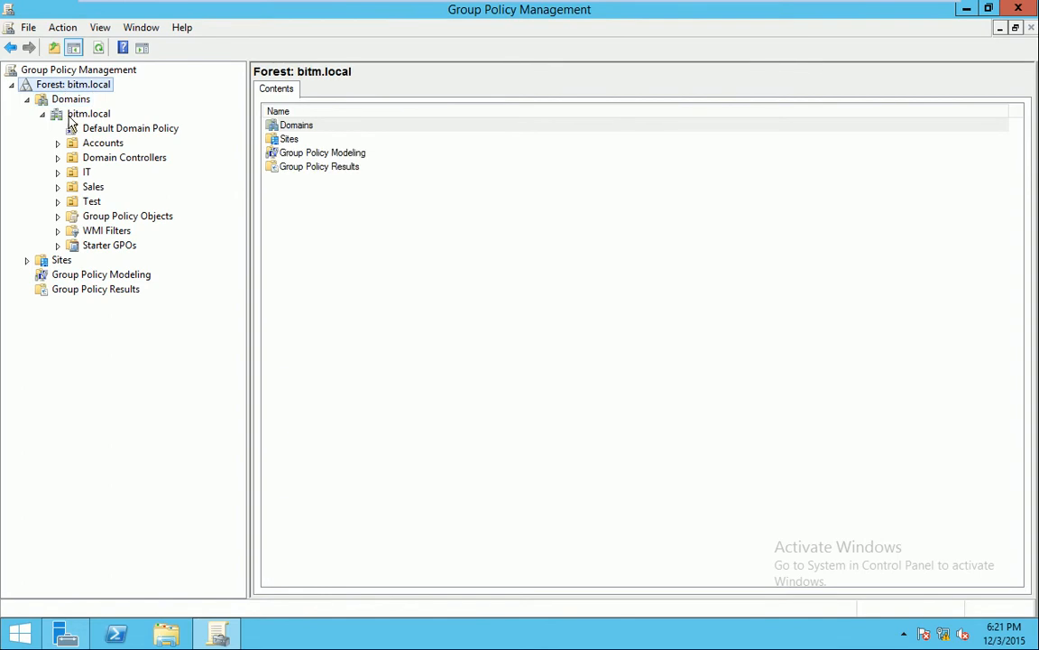
{"action": "left_click", "coordinate": [57, 216]}
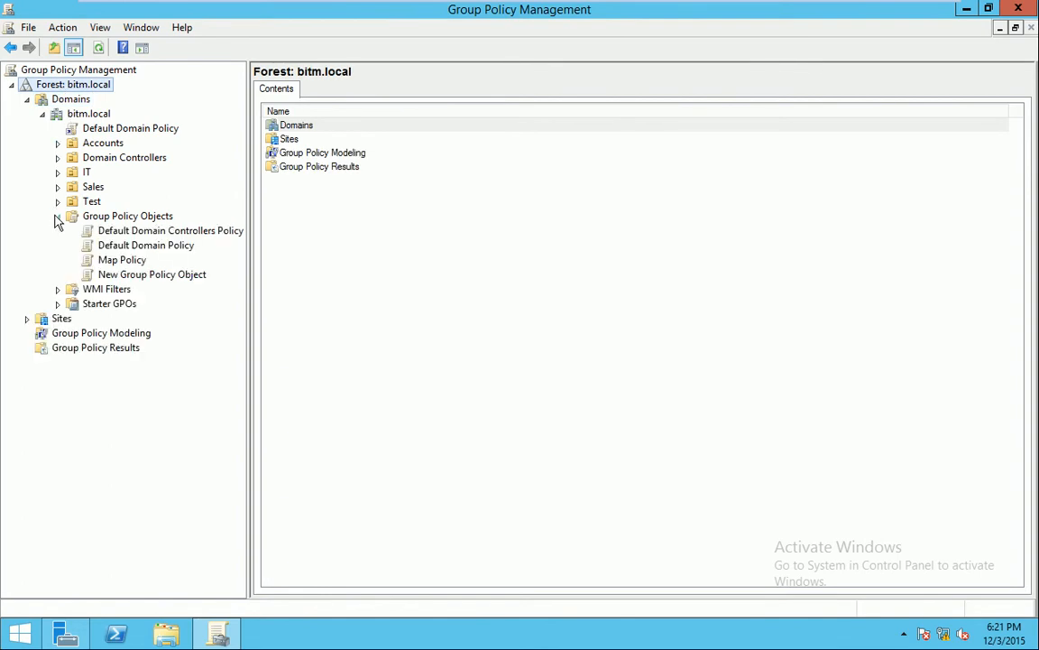
{"action": "left_click", "coordinate": [116, 260]}
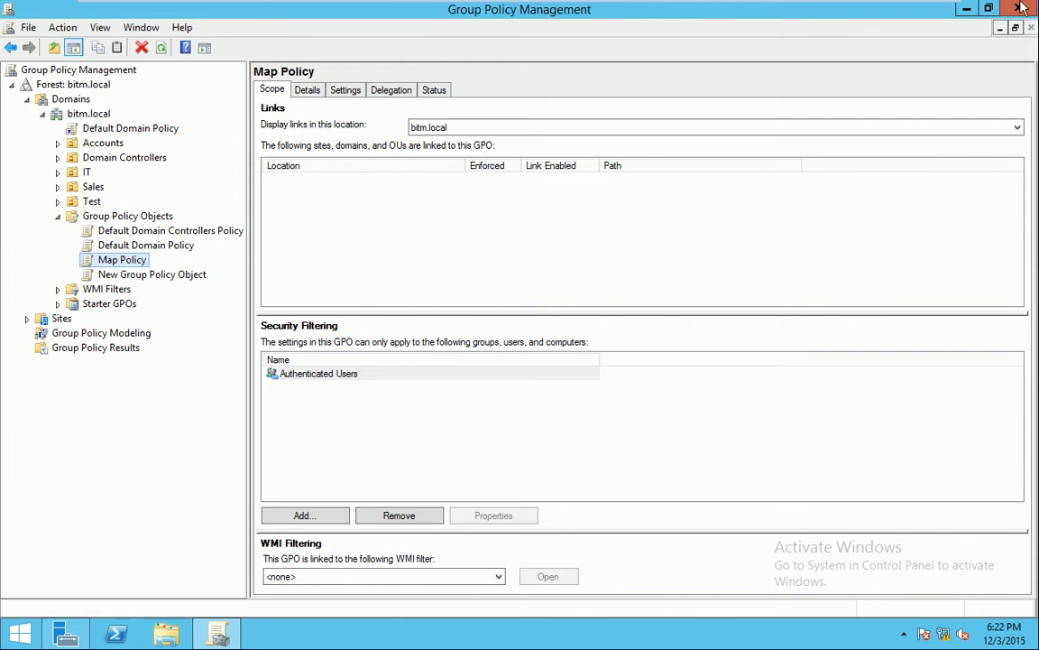
Minimize the VM, pause the screen recording, then bring the Windows Server 2012 machine back
{"action": "mouse_move", "coordinate": [933, 4]}
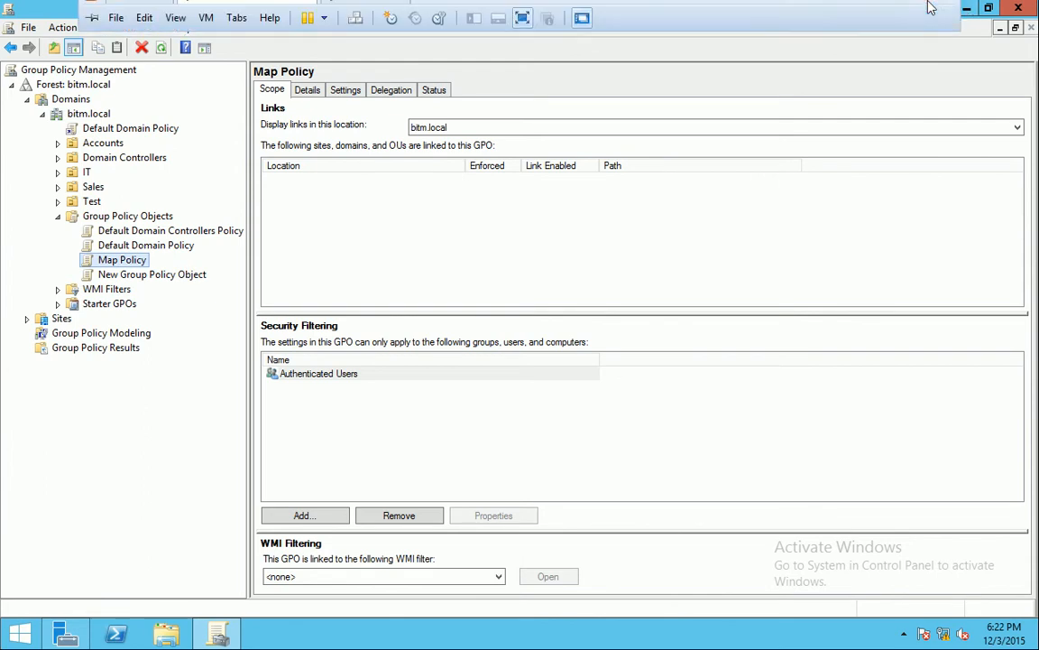
{"action": "left_click", "coordinate": [899, 7]}
{"action": "right_click", "coordinate": [893, 639]}
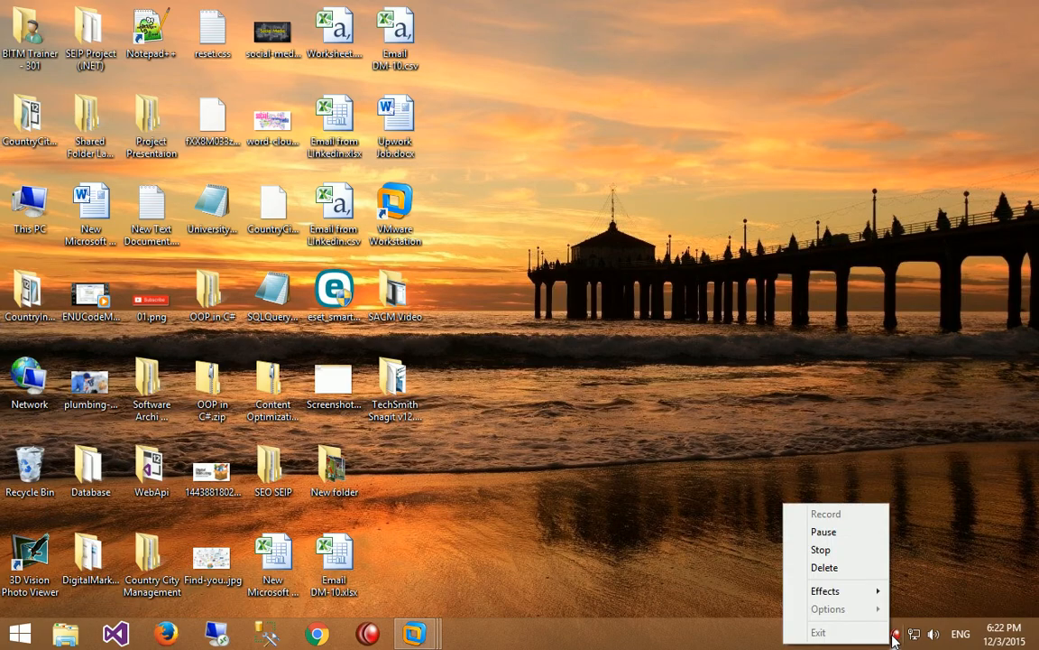
{"action": "left_click", "coordinate": [823, 531]}
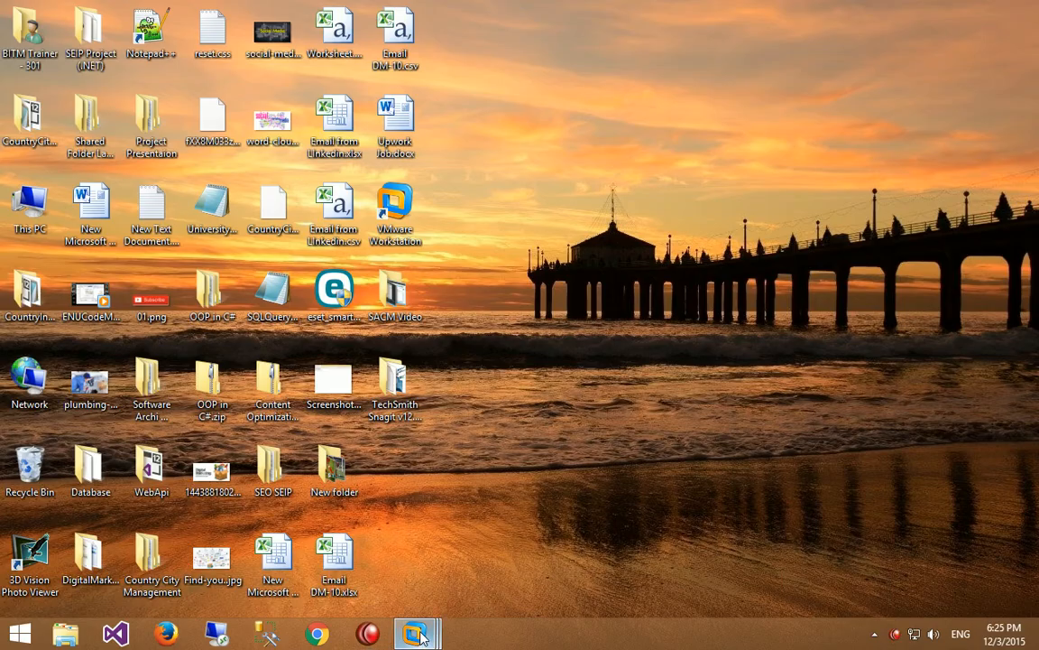
{"action": "mouse_move", "coordinate": [422, 637]}
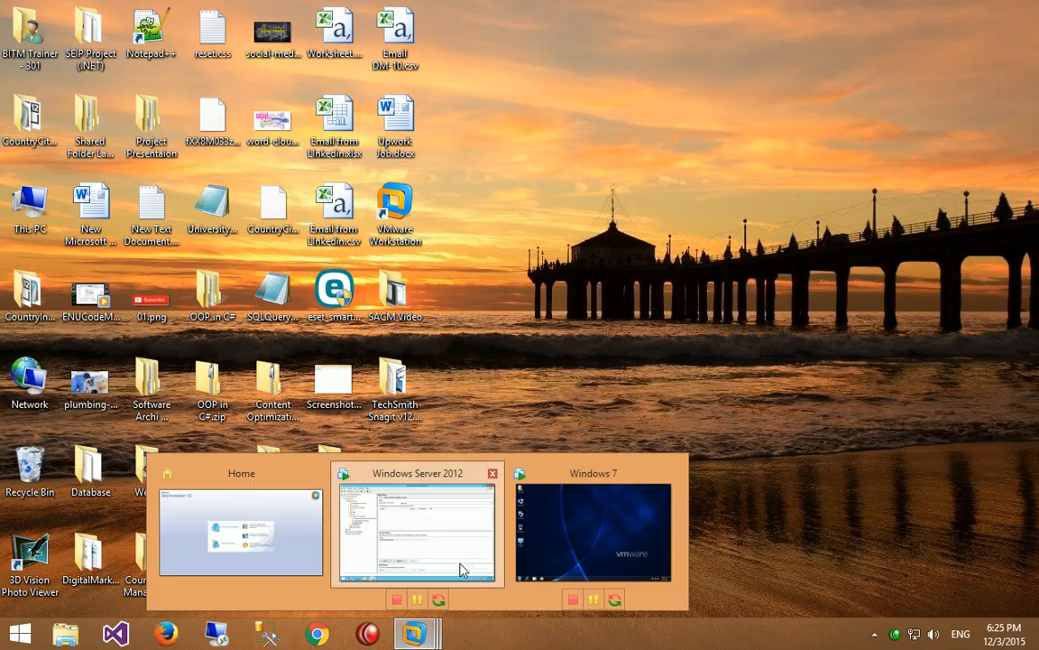
{"action": "left_click", "coordinate": [455, 551]}
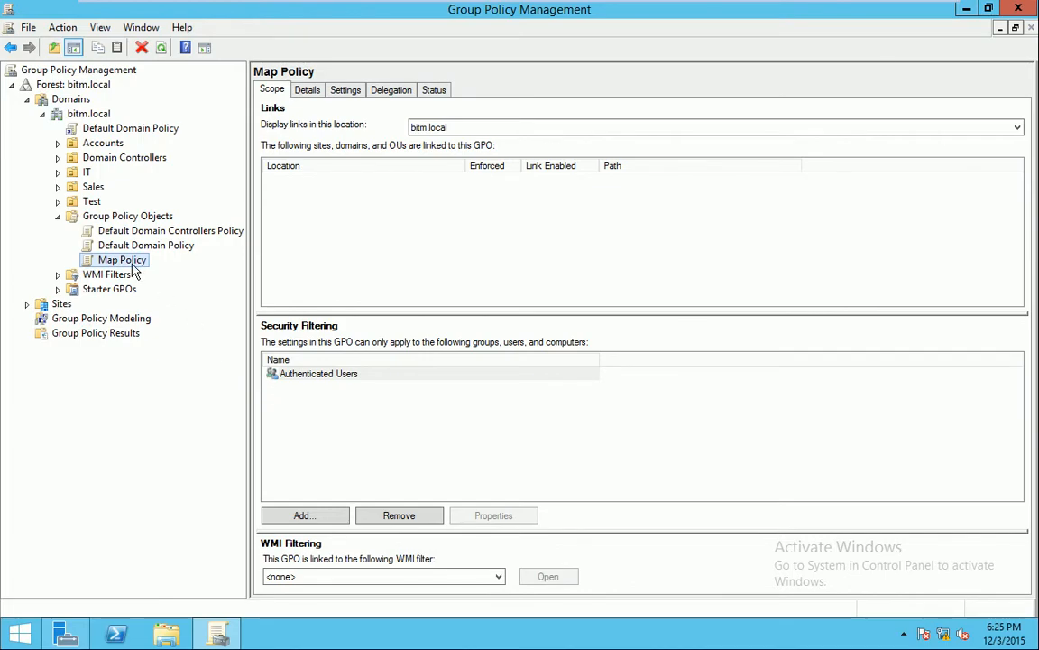
{"action": "right_click", "coordinate": [131, 263]}
{"action": "left_click", "coordinate": [164, 274]}
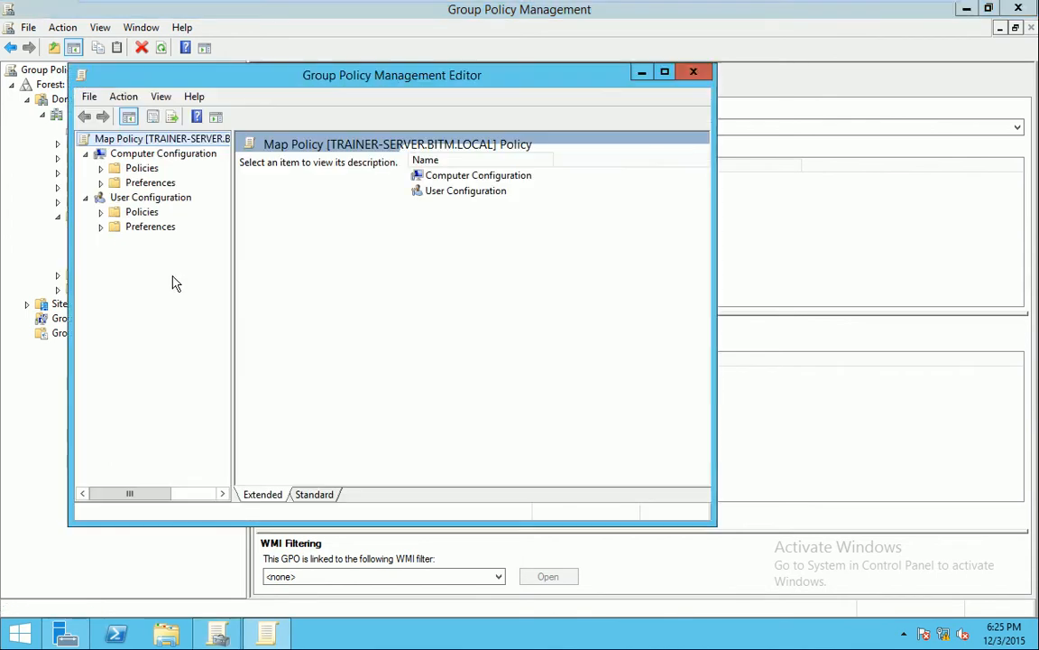
{"action": "left_click", "coordinate": [664, 74]}
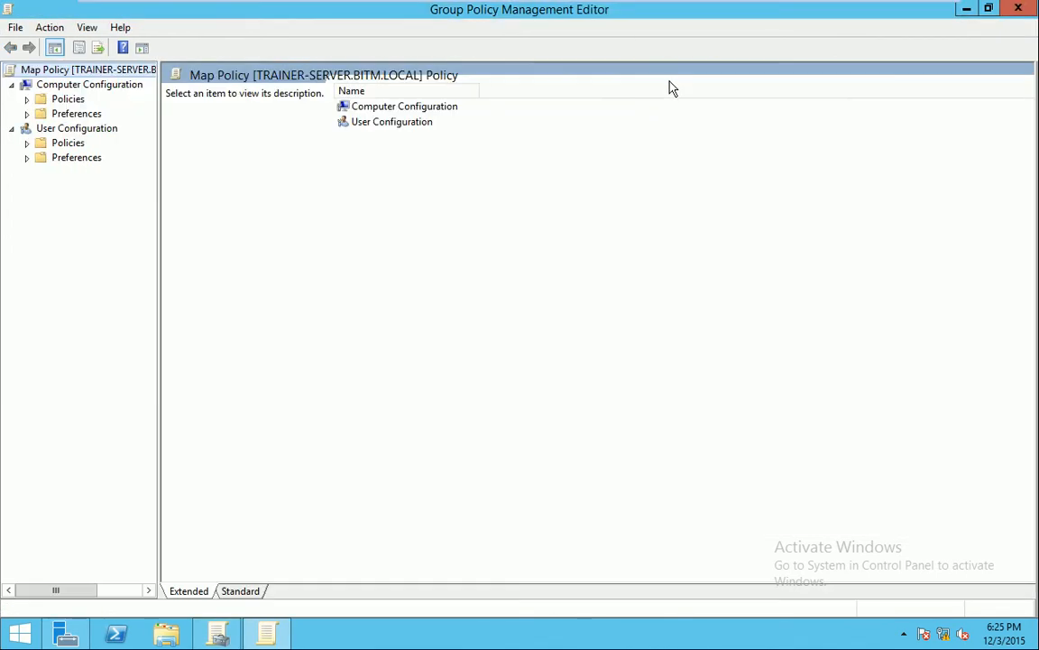
{"action": "left_click", "coordinate": [1023, 7]}
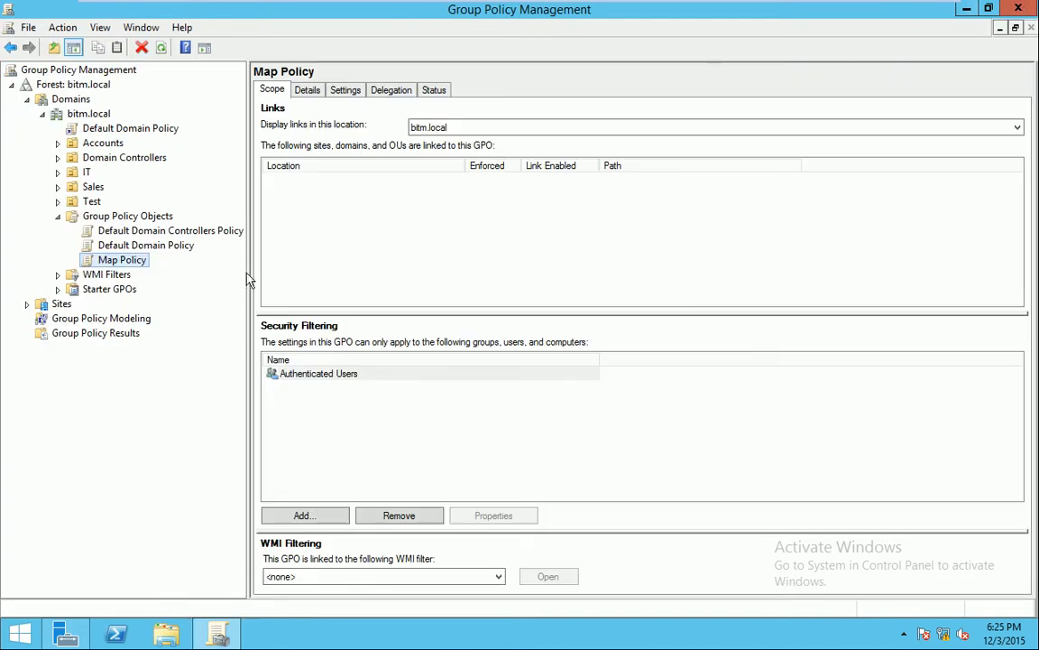
{"action": "right_click", "coordinate": [114, 263]}
{"action": "left_click", "coordinate": [149, 274]}
{"action": "left_click_drag", "start_coordinate": [594, 83], "coordinate": [668, 51]}
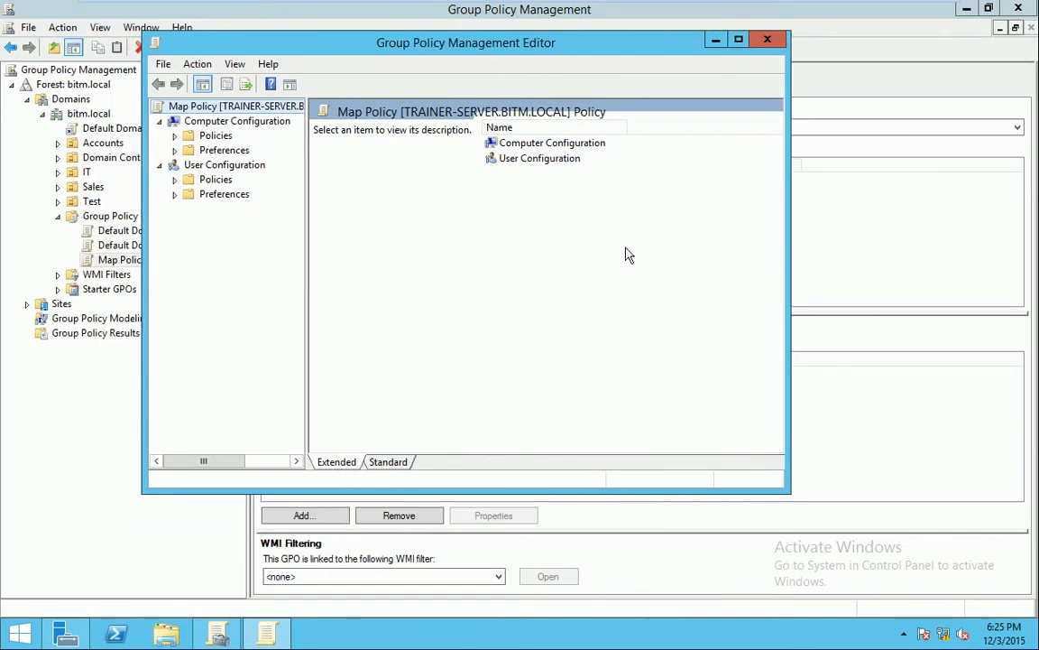
{"action": "key", "text": "super+r"}
{"action": "type", "text": "g"}
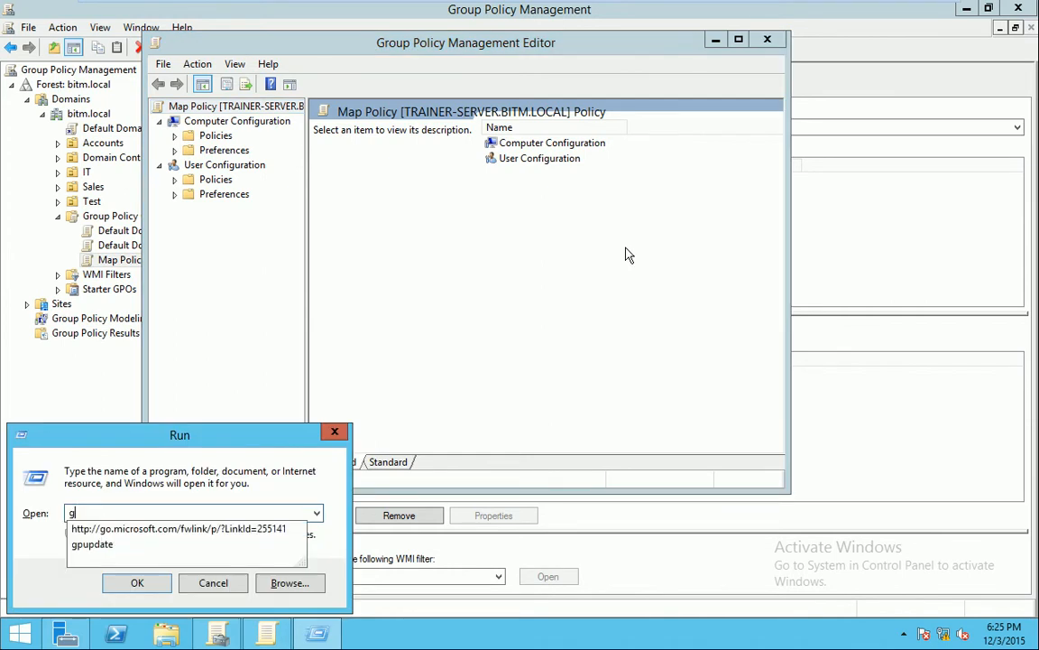
{"action": "type", "text": "pedit.msc"}
{"action": "key", "text": "Return"}
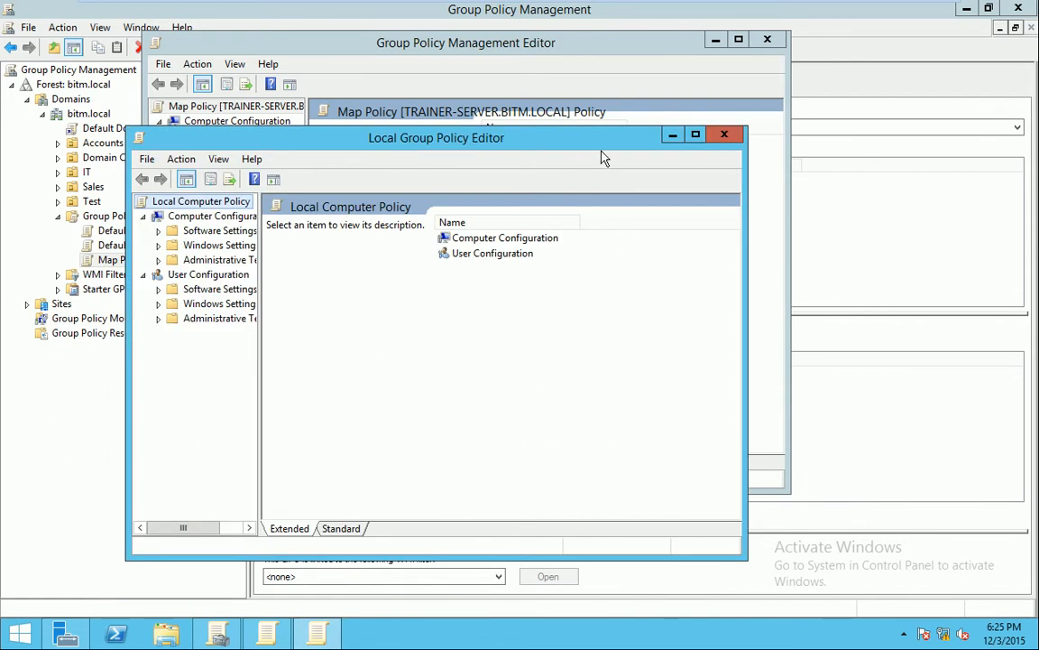
{"action": "left_click", "coordinate": [724, 134]}
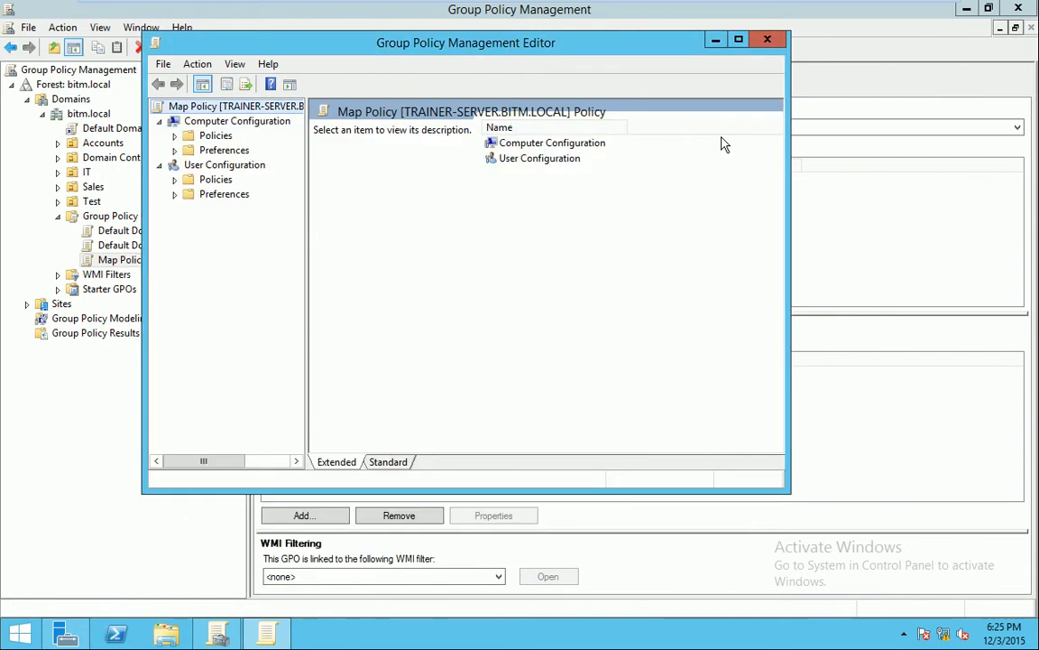
{"action": "left_click_drag", "start_coordinate": [460, 54], "coordinate": [479, 53]}
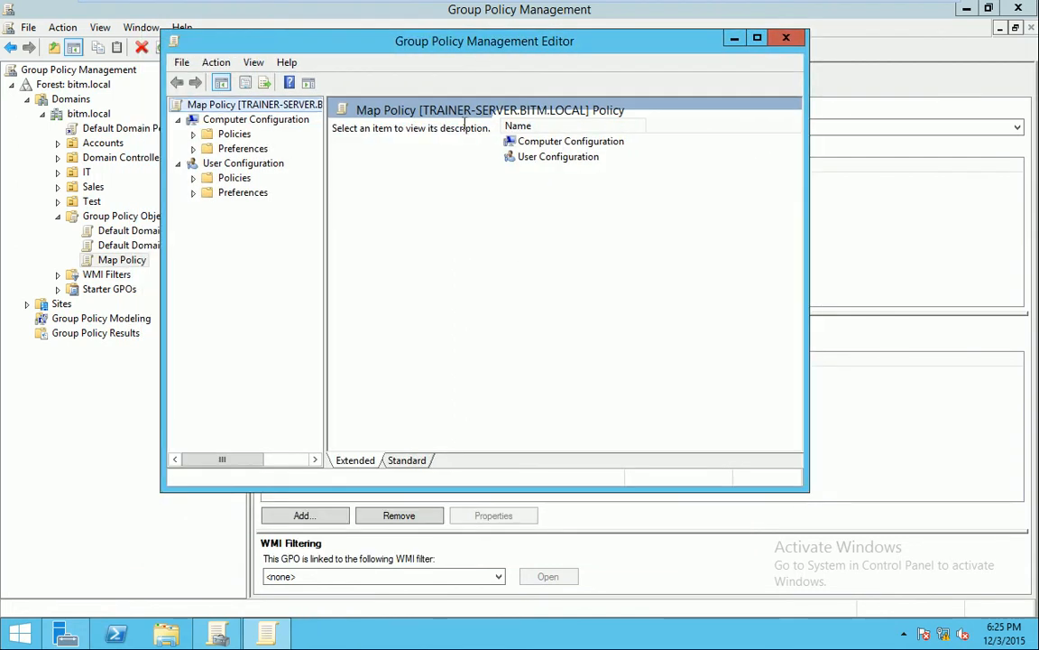
{"action": "left_click_drag", "start_coordinate": [415, 56], "coordinate": [514, 66]}
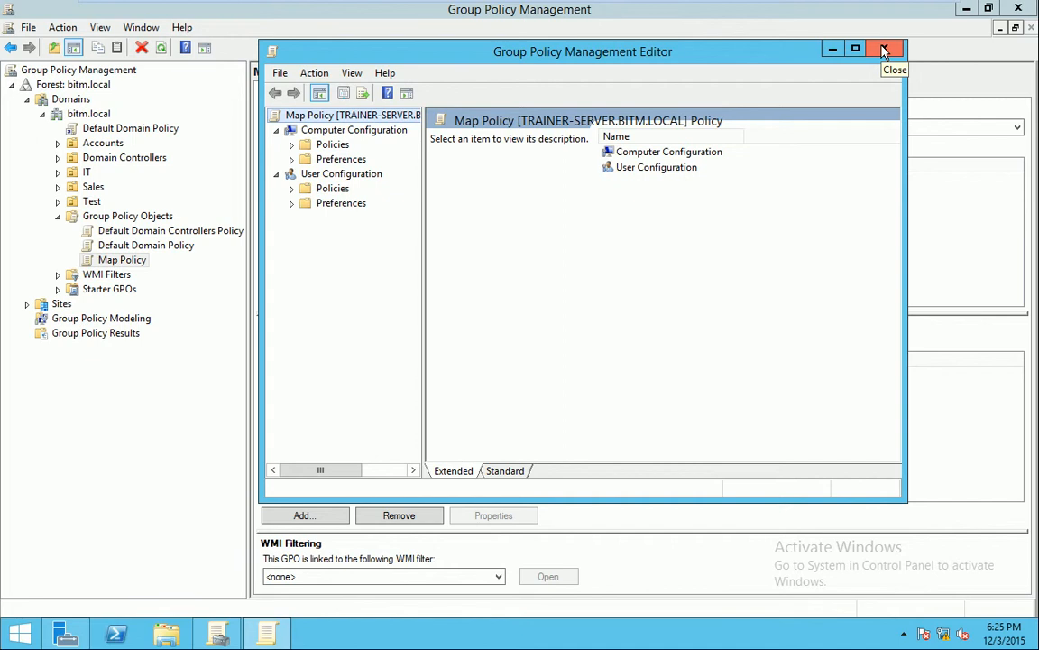
{"action": "left_click_drag", "start_coordinate": [736, 65], "coordinate": [703, 65]}
{"action": "left_click", "coordinate": [849, 52]}
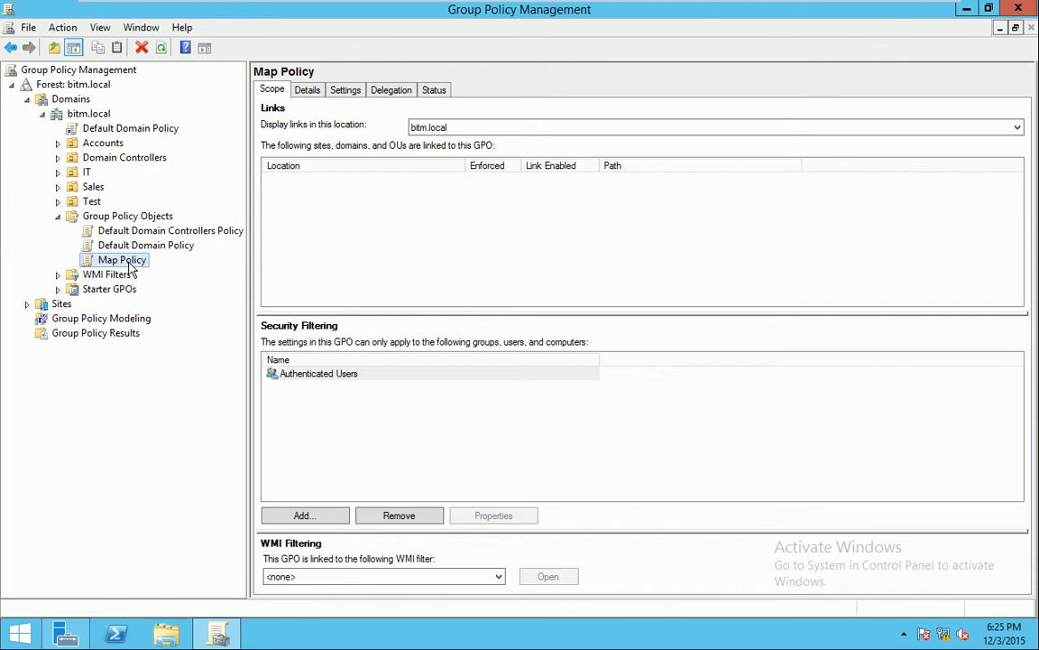
{"action": "right_click", "coordinate": [136, 219]}
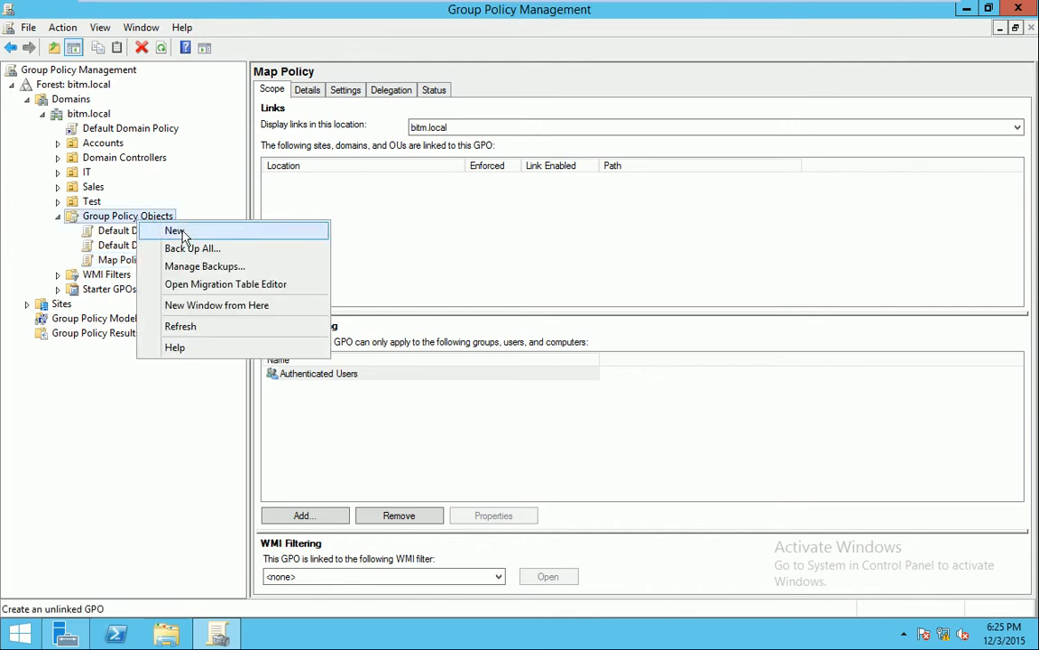
{"action": "left_click", "coordinate": [177, 231]}
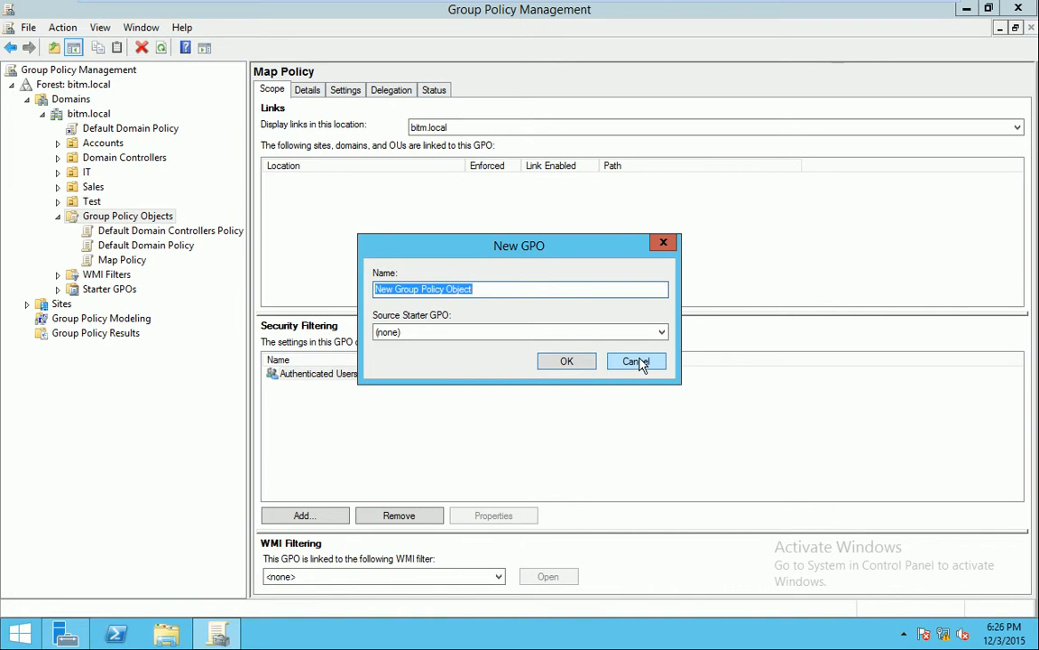
{"action": "left_click", "coordinate": [569, 361]}
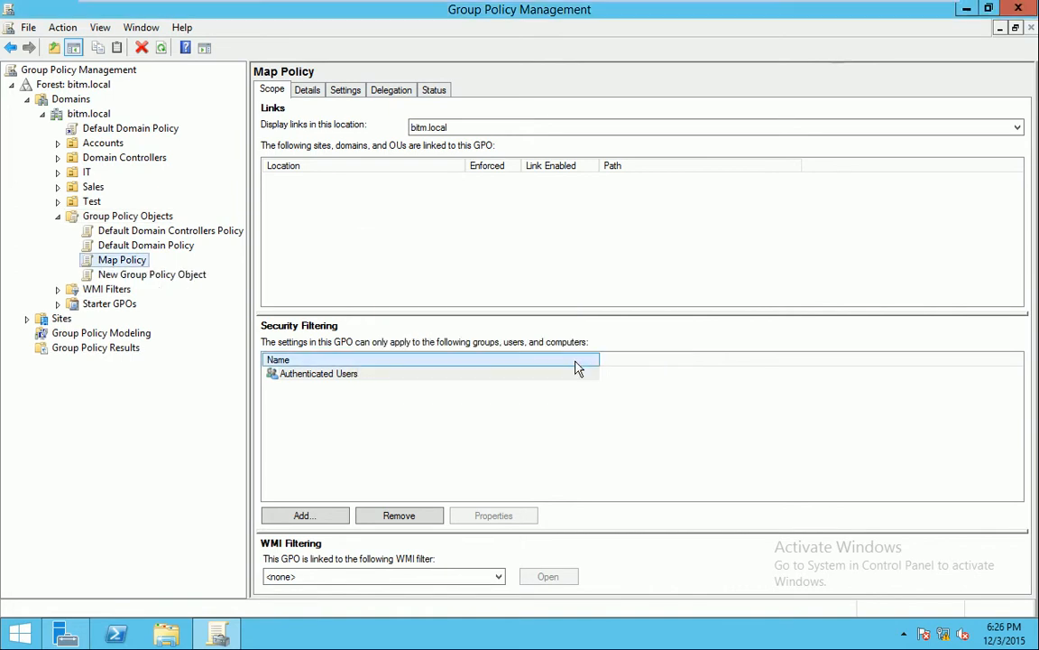
{"action": "left_click", "coordinate": [151, 276]}
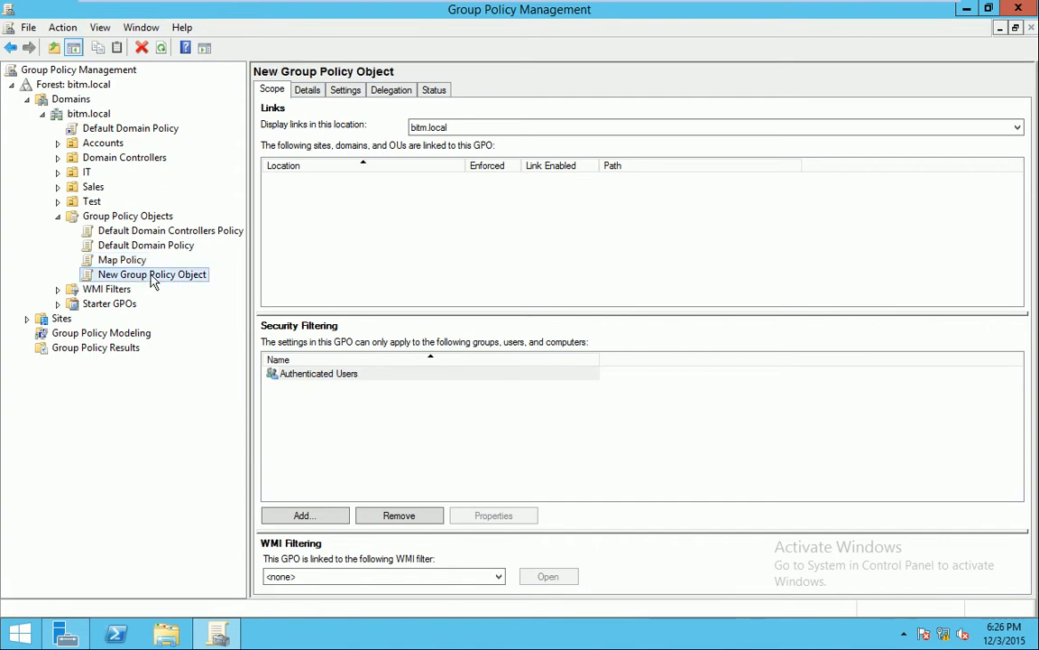
{"action": "right_click", "coordinate": [151, 275]}
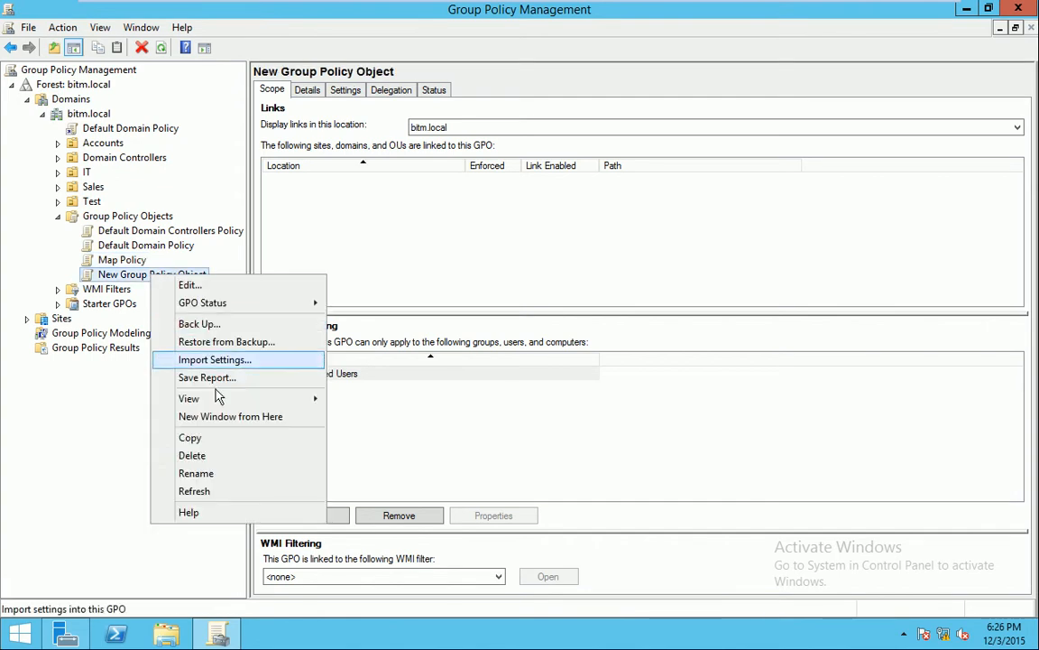
{"action": "left_click", "coordinate": [226, 463]}
{"action": "left_click", "coordinate": [580, 325]}
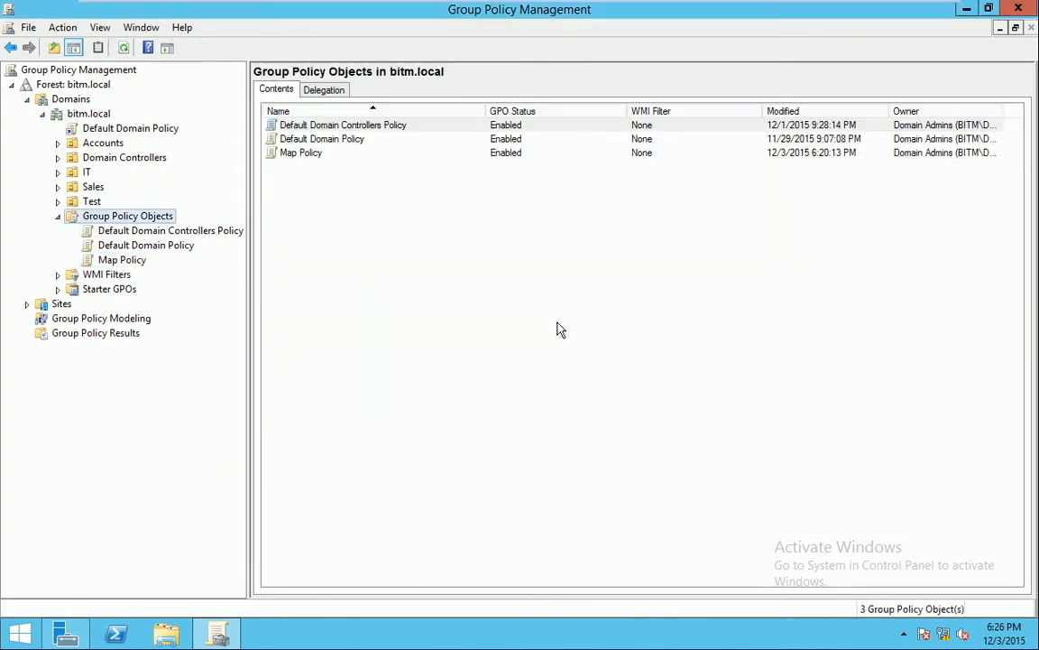
{"action": "left_click", "coordinate": [115, 264]}
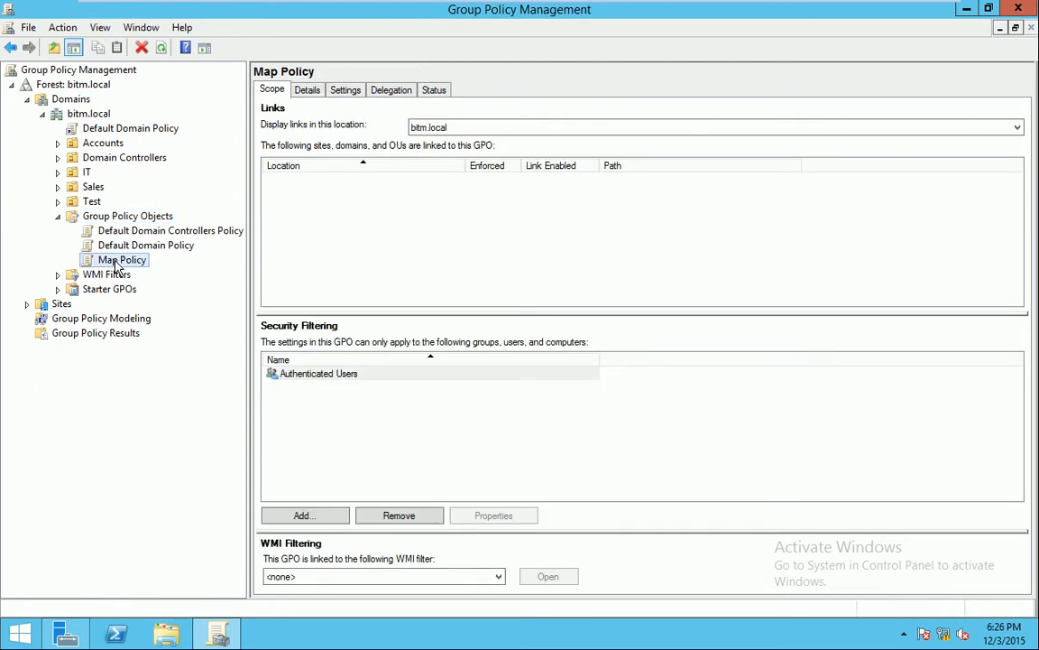
Edit Map Policy and move the Group Policy Management Editor window up and right
{"action": "right_click", "coordinate": [115, 266]}
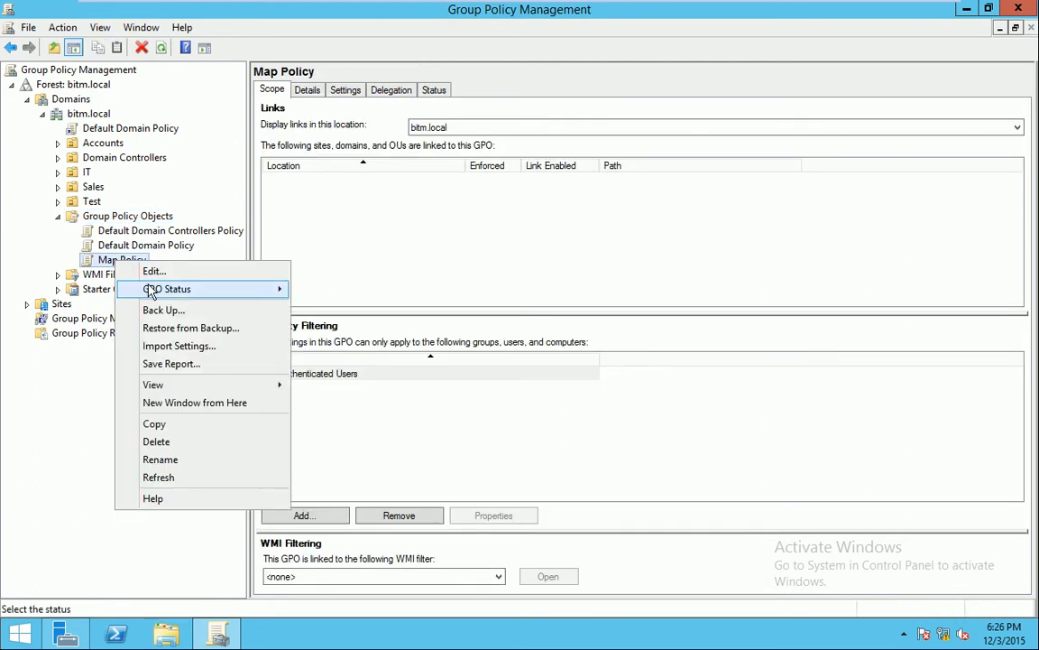
{"action": "mouse_move", "coordinate": [151, 290]}
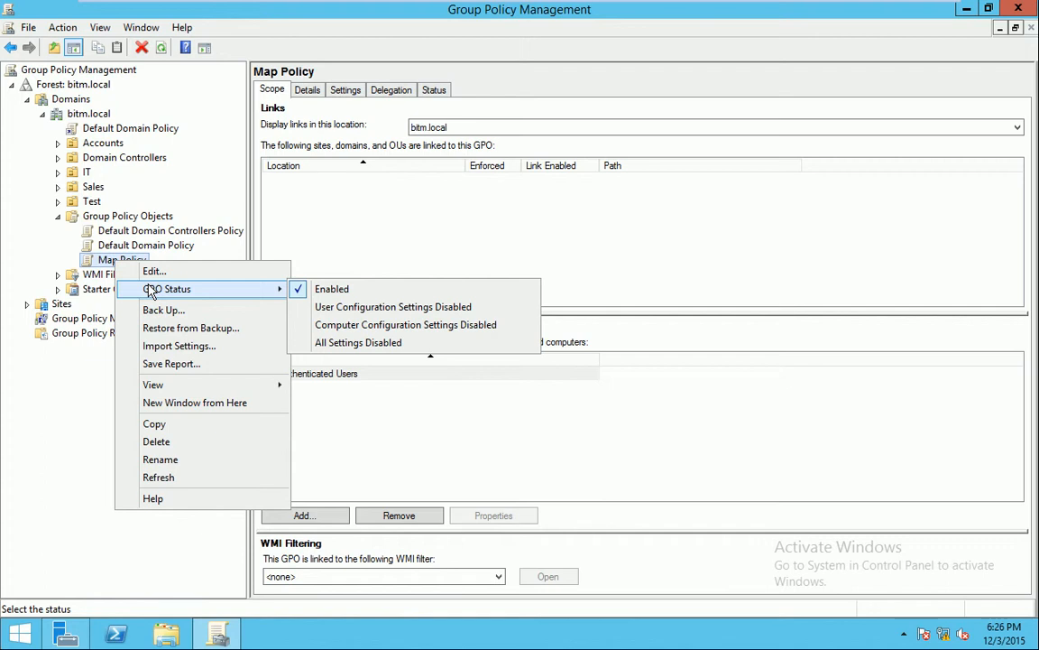
{"action": "left_click", "coordinate": [154, 271]}
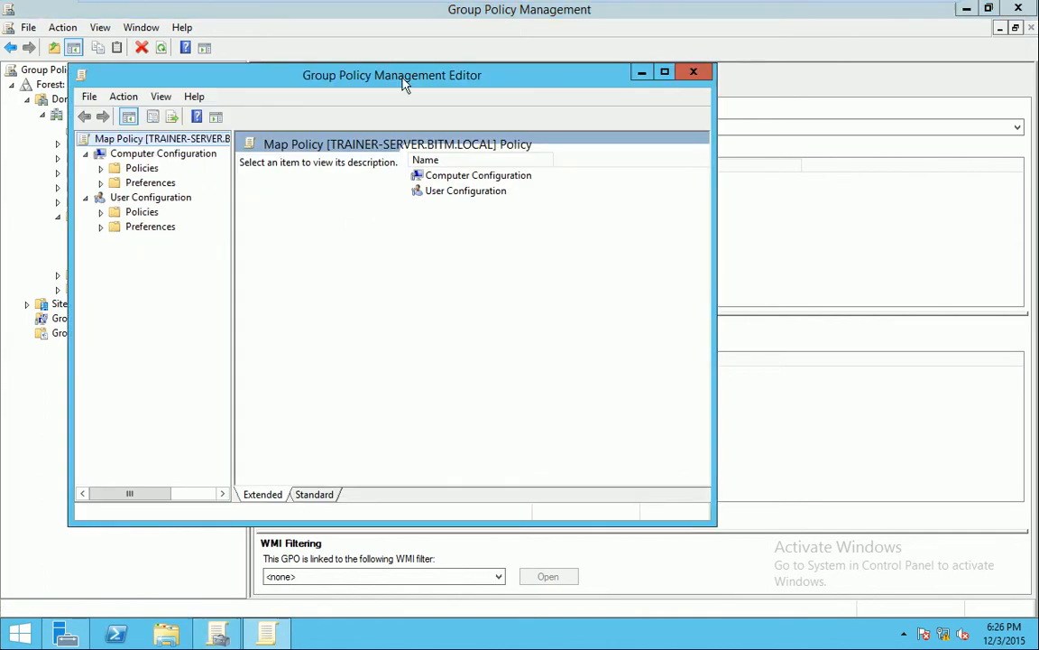
{"action": "left_click_drag", "start_coordinate": [405, 83], "coordinate": [465, 65]}
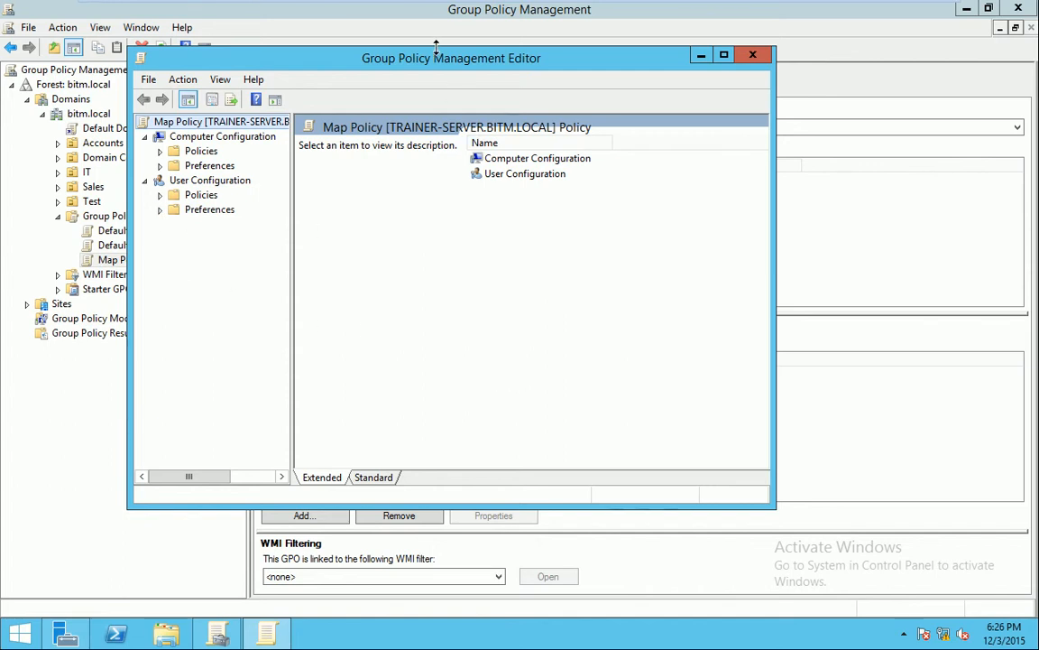
{"action": "left_click_drag", "start_coordinate": [449, 65], "coordinate": [455, 54]}
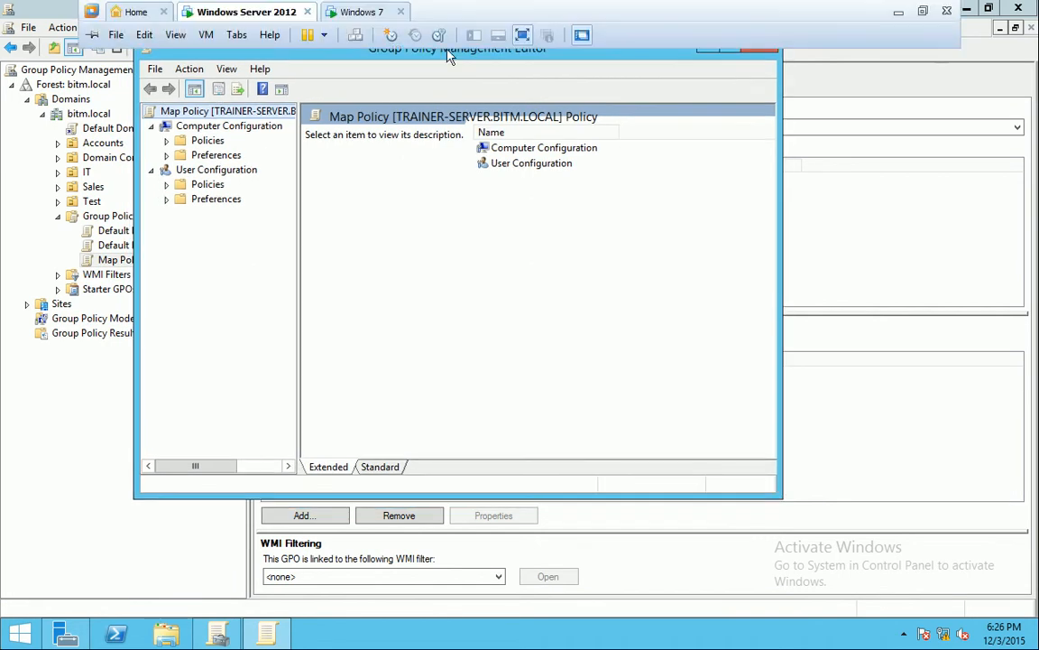
On the Windows 7 VM, open Computer Management from Computer's menu, then close it
{"action": "left_click", "coordinate": [364, 13]}
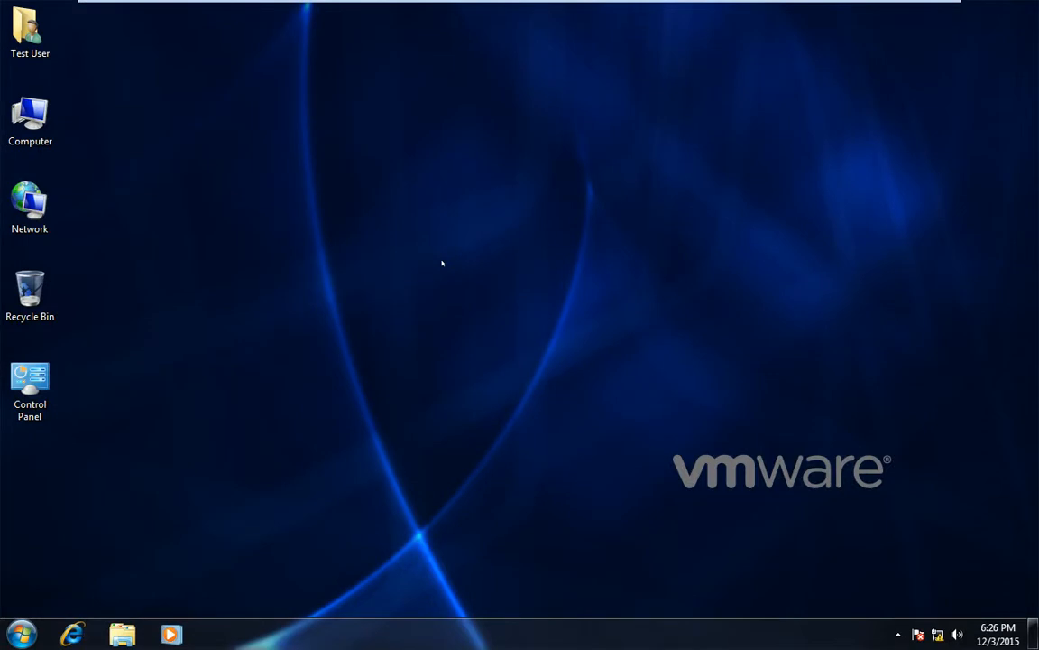
{"action": "right_click", "coordinate": [26, 107]}
{"action": "left_click", "coordinate": [87, 136]}
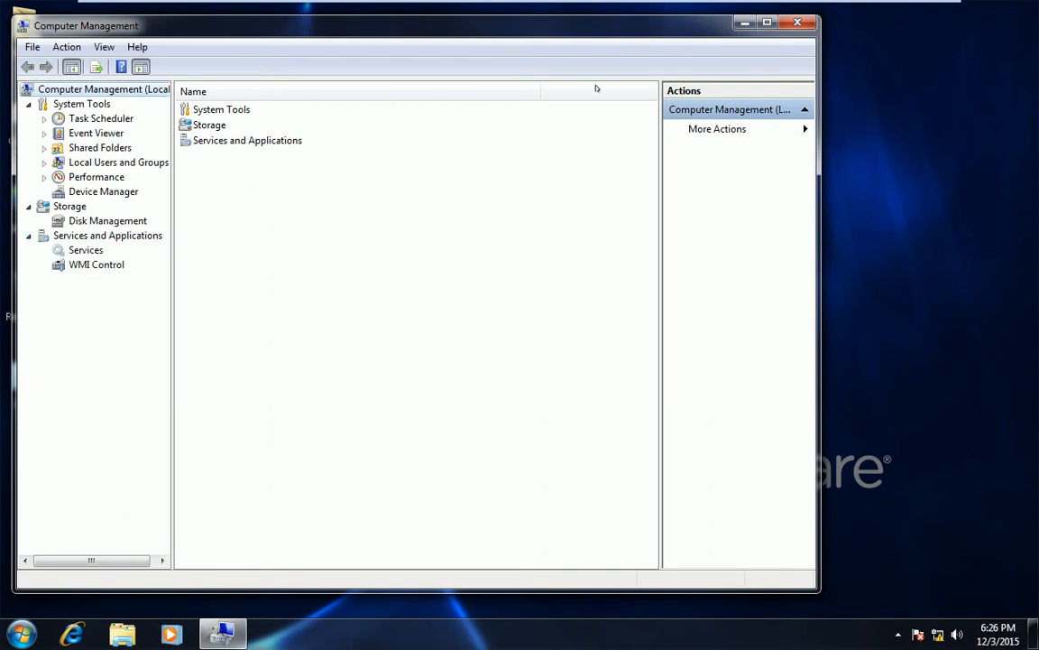
{"action": "left_click", "coordinate": [799, 24]}
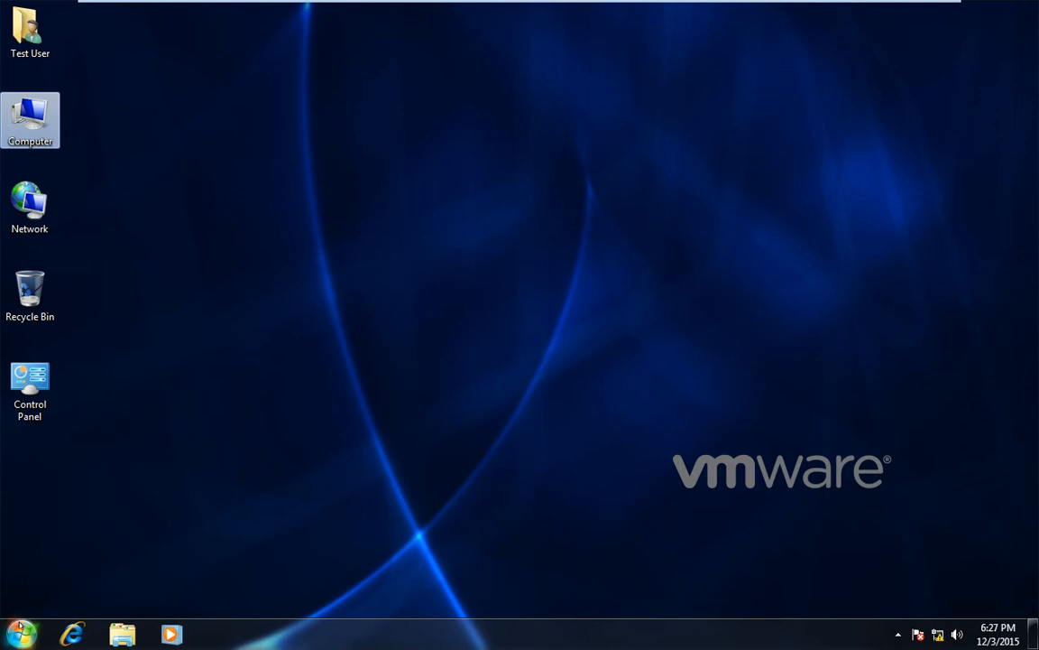
{"action": "right_click", "coordinate": [34, 111]}
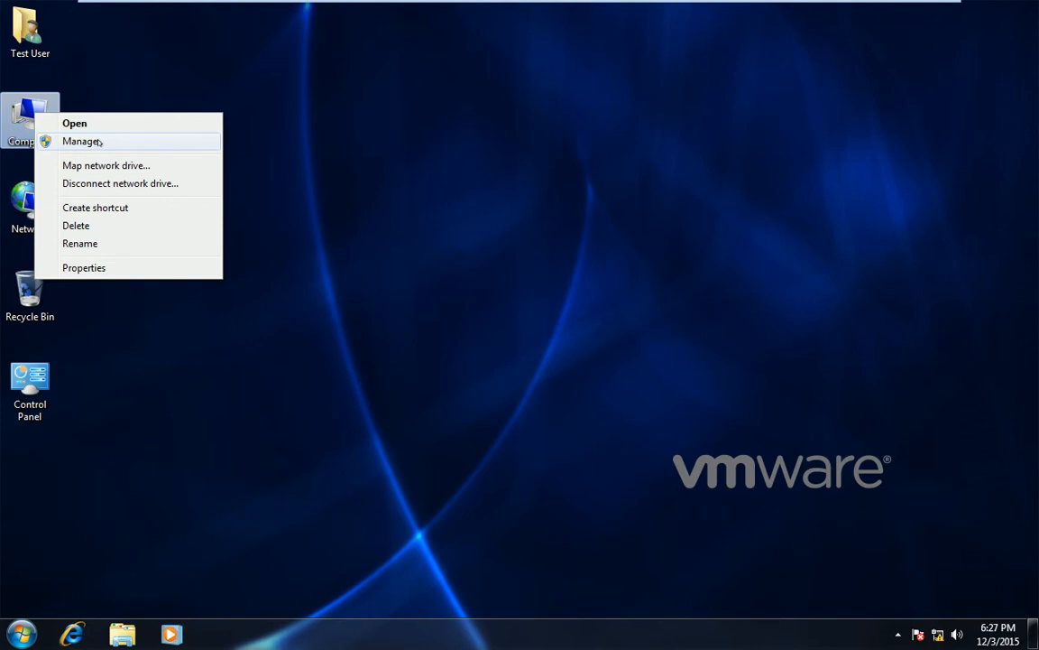
{"action": "left_click", "coordinate": [443, 169]}
Launch the command prompt from the Start search, then close it
{"action": "left_click", "coordinate": [27, 627]}
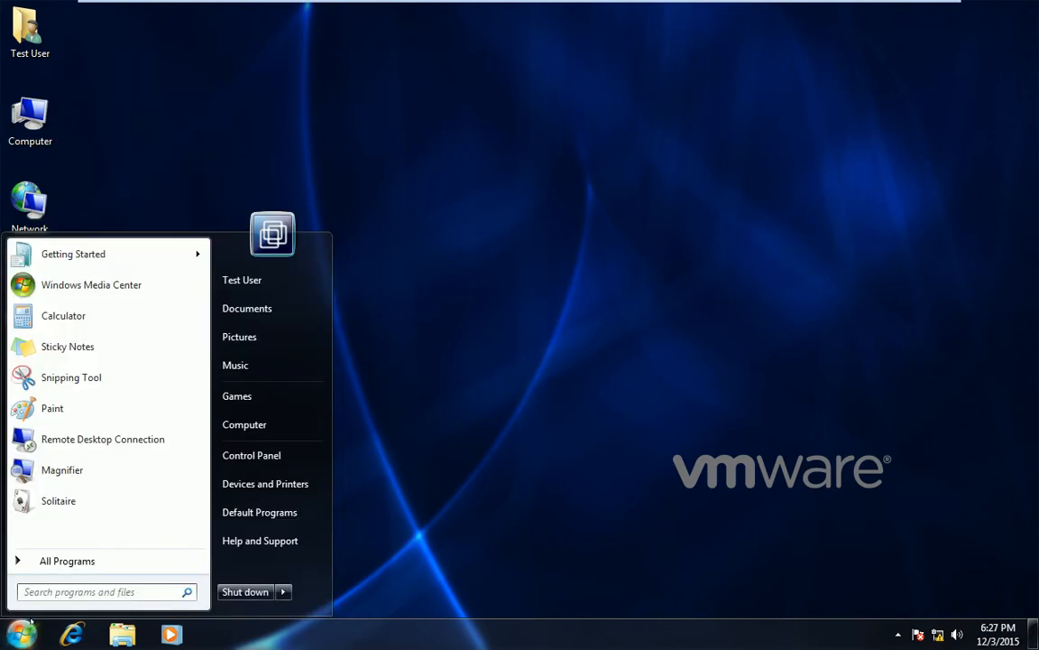
{"action": "type", "text": "cmd"}
{"action": "key", "text": "Return"}
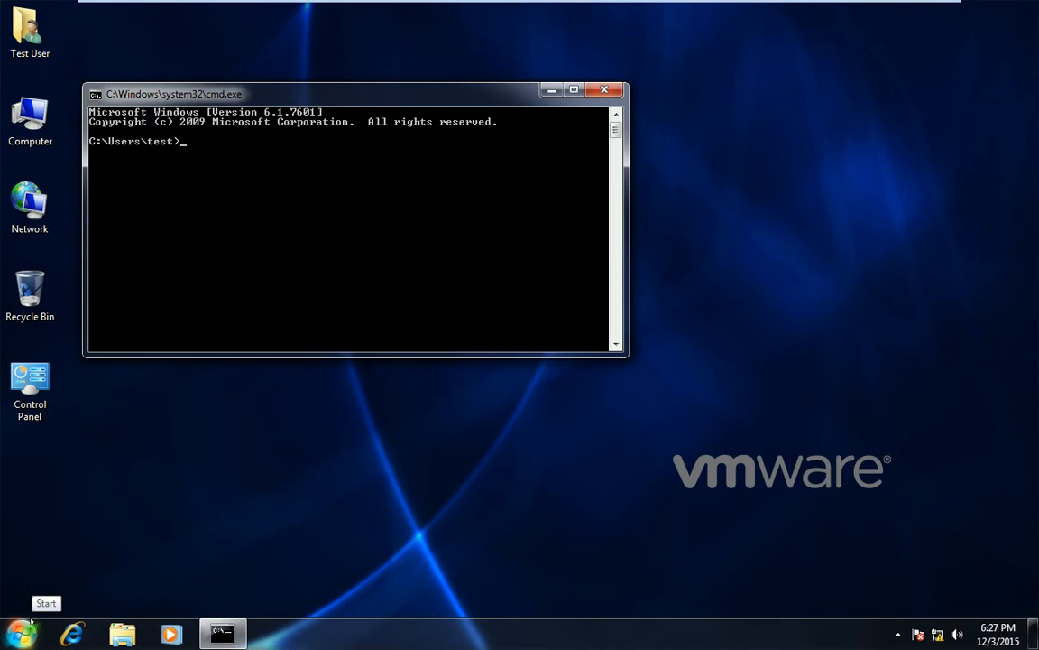
{"action": "left_click", "coordinate": [605, 90]}
Run gpedit.msc and widen the Local Group Policy Editor's tree pane
{"action": "key", "text": "super+r"}
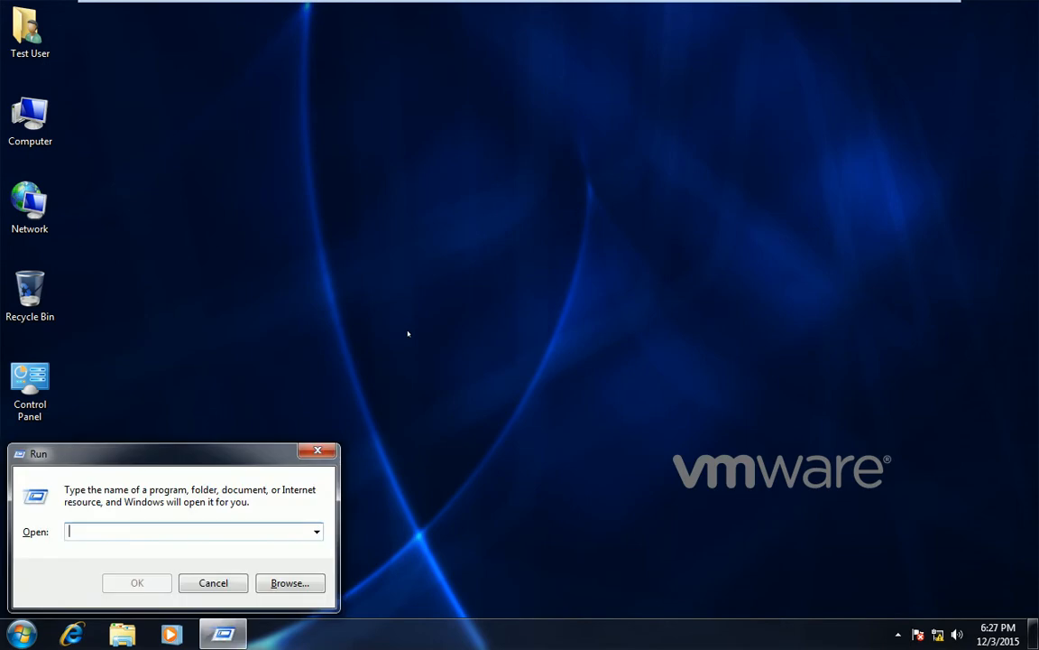
{"action": "type", "text": "gpedit.msc"}
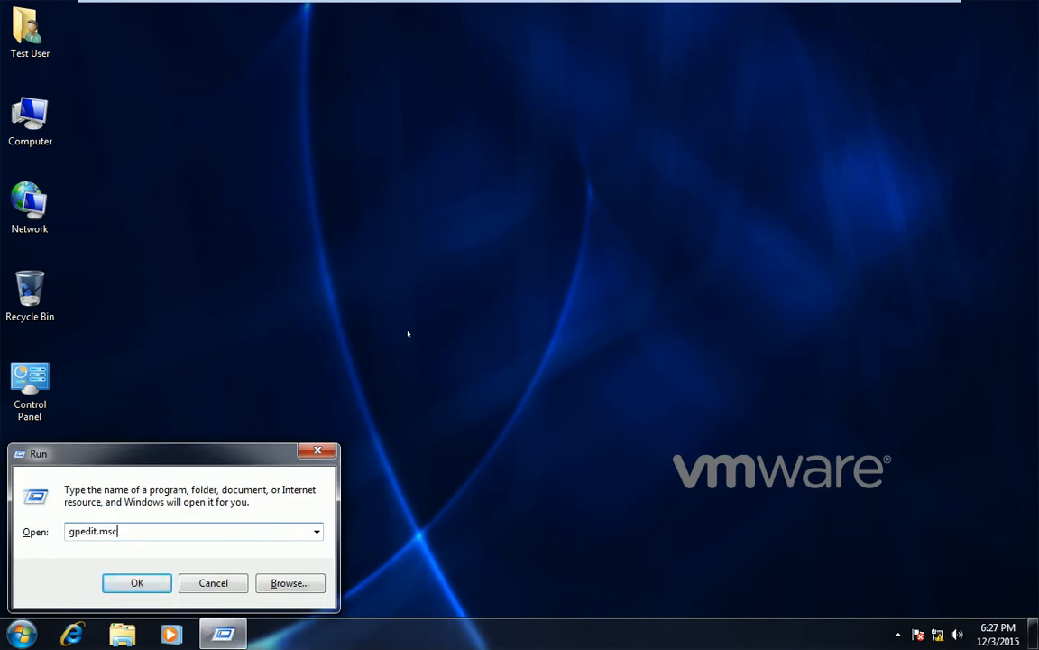
{"action": "key", "text": "Return"}
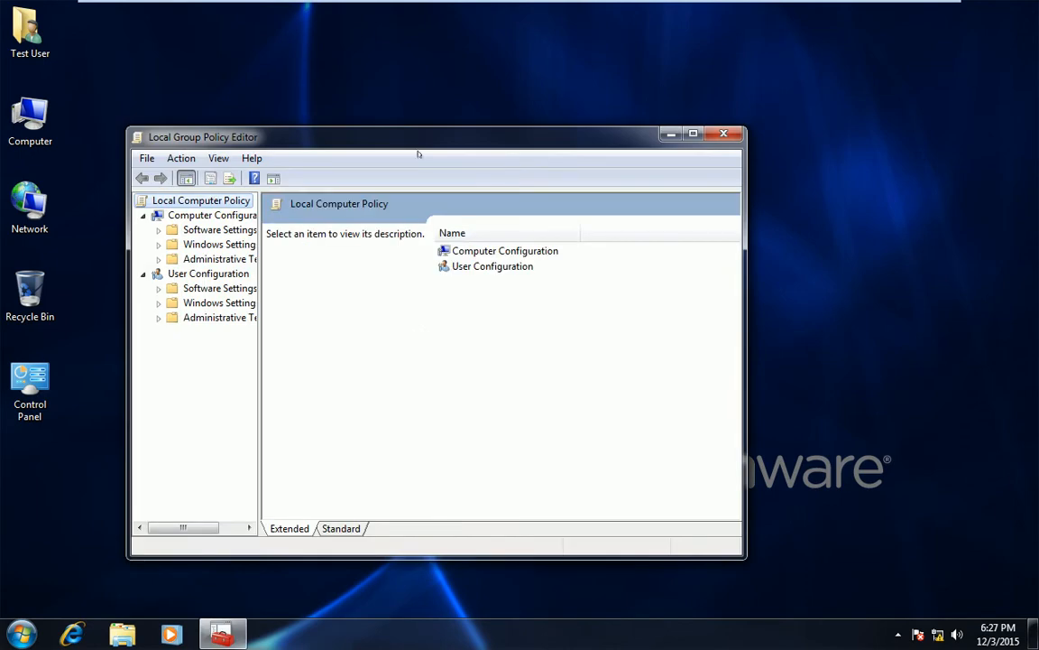
{"action": "left_click_drag", "start_coordinate": [401, 142], "coordinate": [444, 107]}
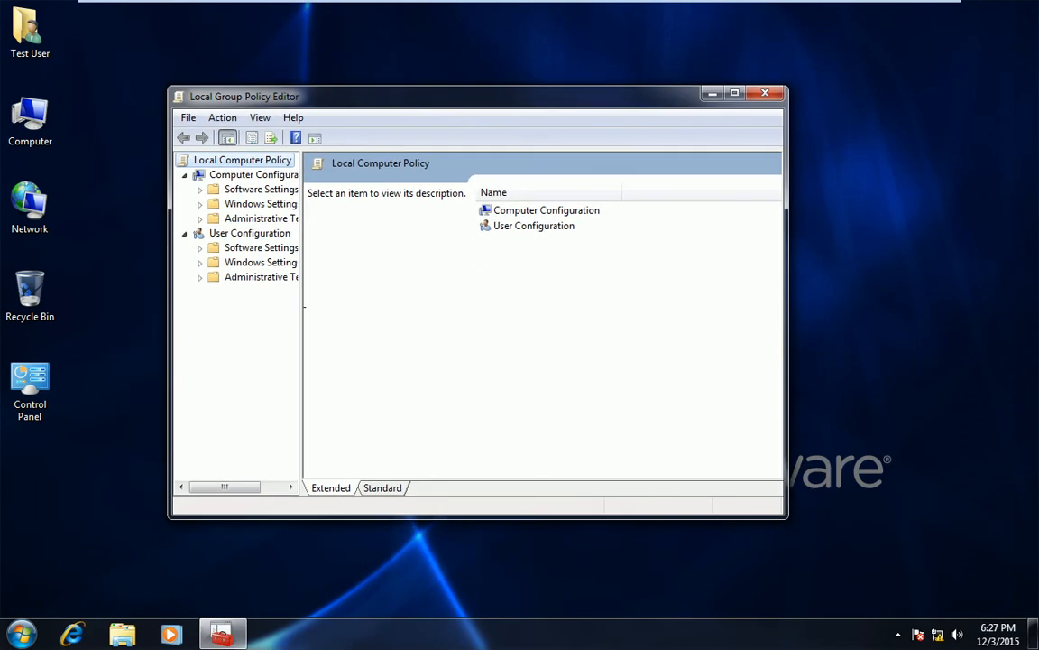
{"action": "left_click_drag", "start_coordinate": [305, 306], "coordinate": [364, 297]}
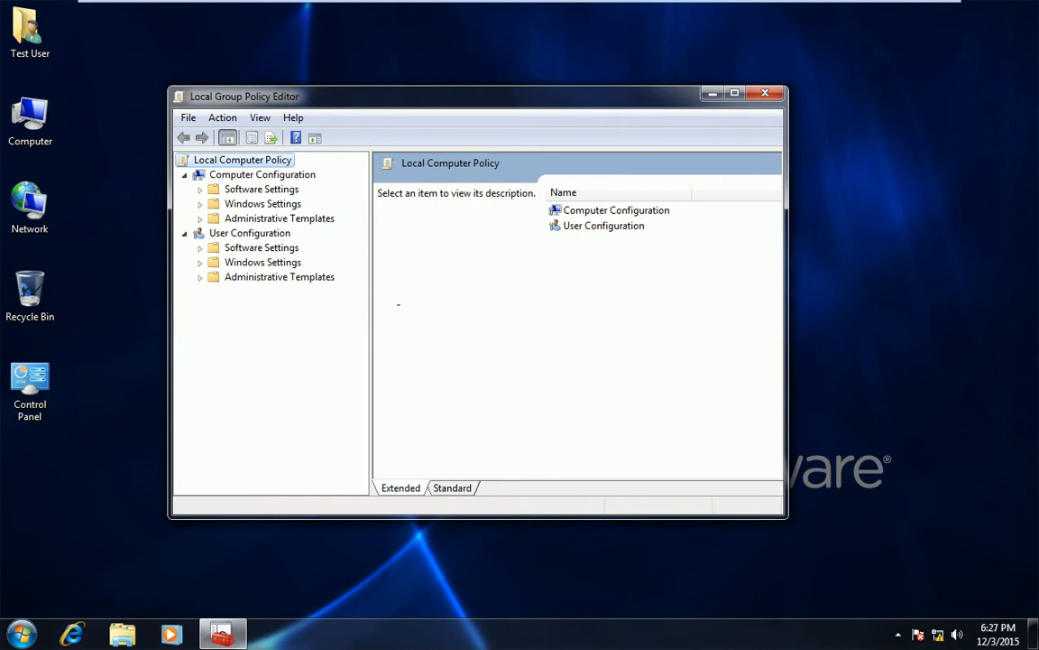
Glance at the server, reopen and dismiss the Windows 7 Run box, then return to the server
{"action": "left_click", "coordinate": [260, 15]}
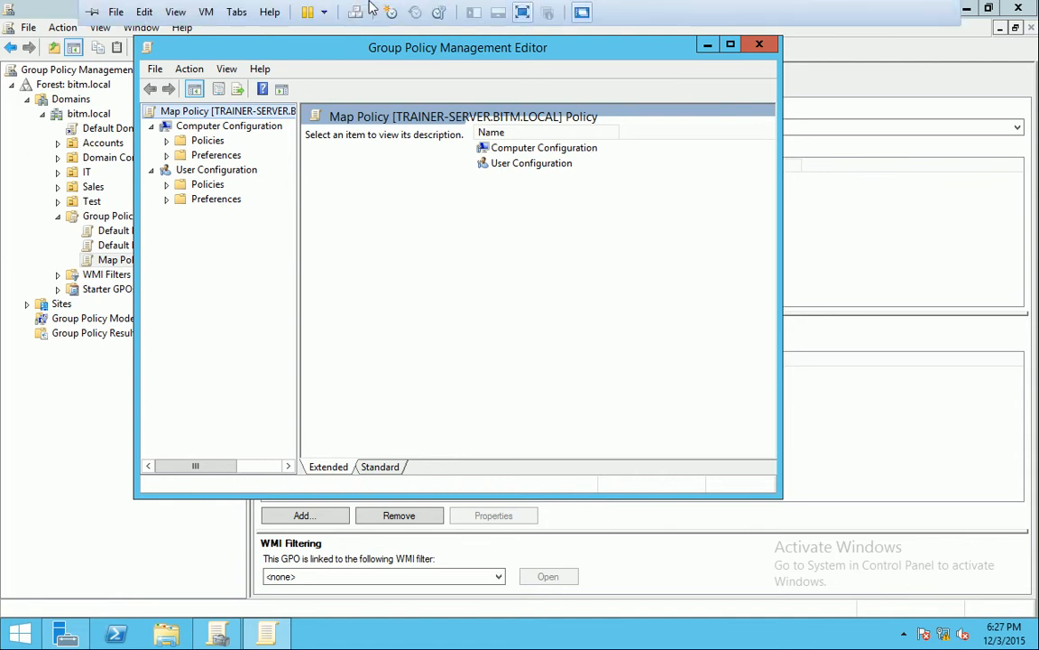
{"action": "left_click", "coordinate": [379, 12]}
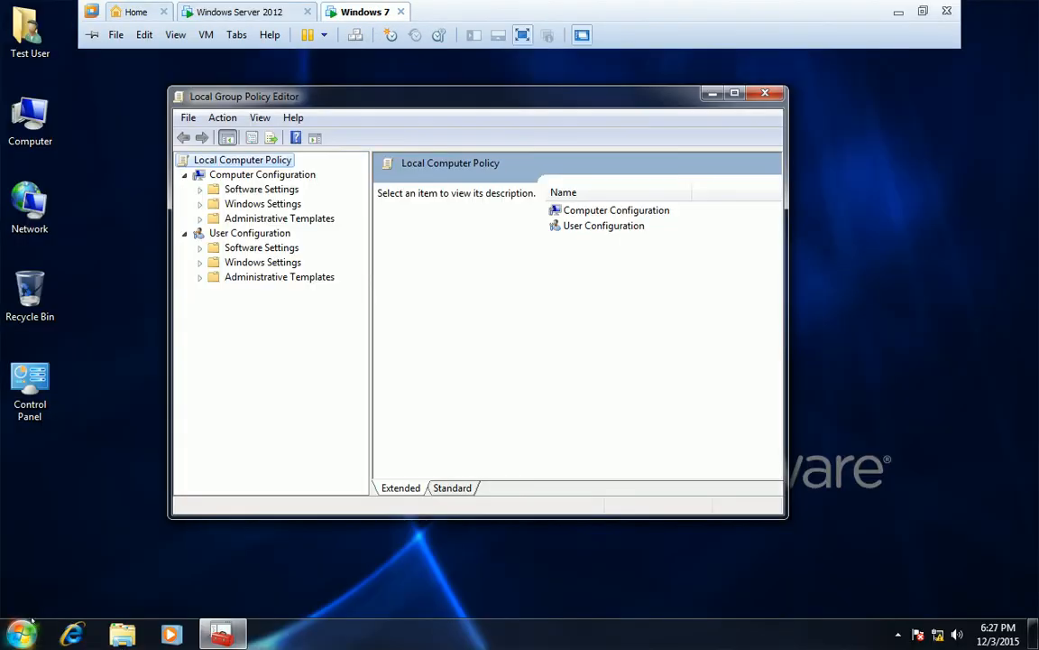
{"action": "key", "text": "super+r"}
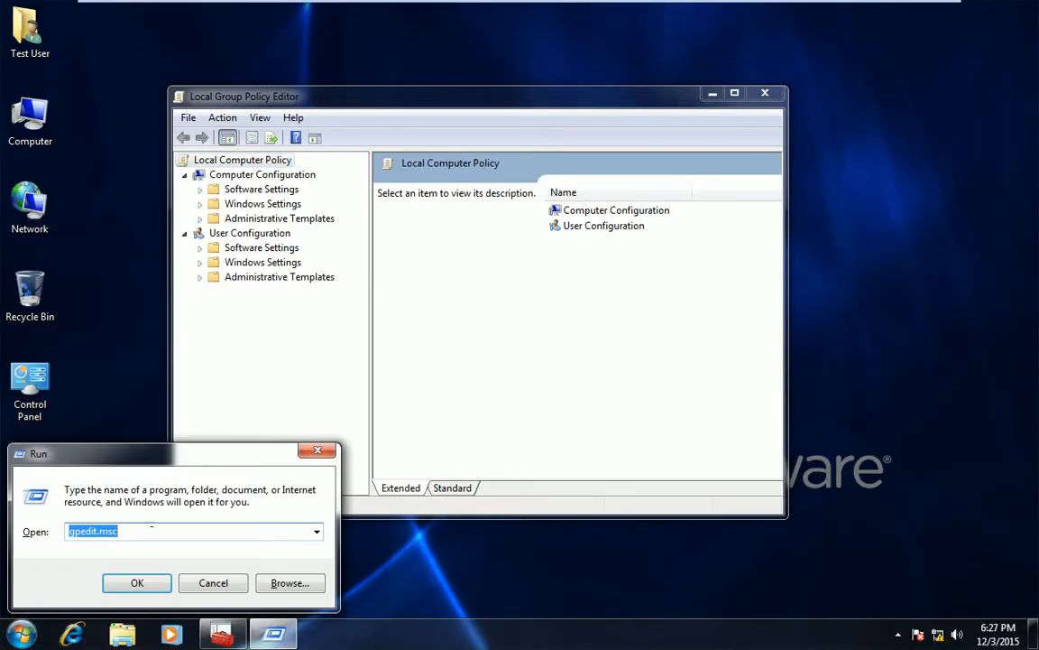
{"action": "left_click", "coordinate": [154, 531]}
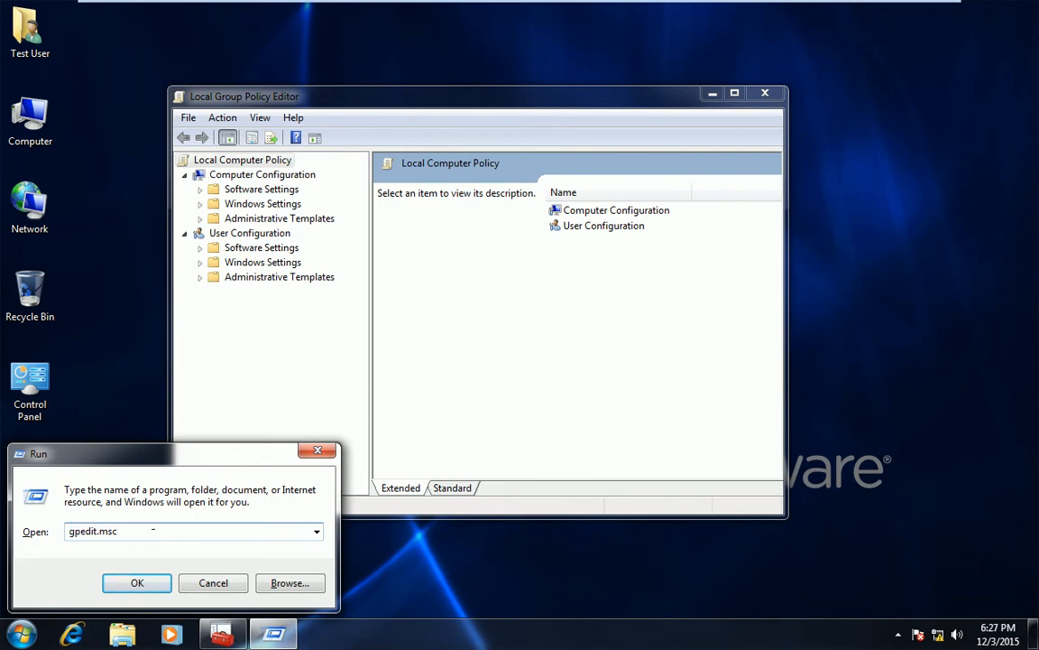
{"action": "mouse_move", "coordinate": [301, 4]}
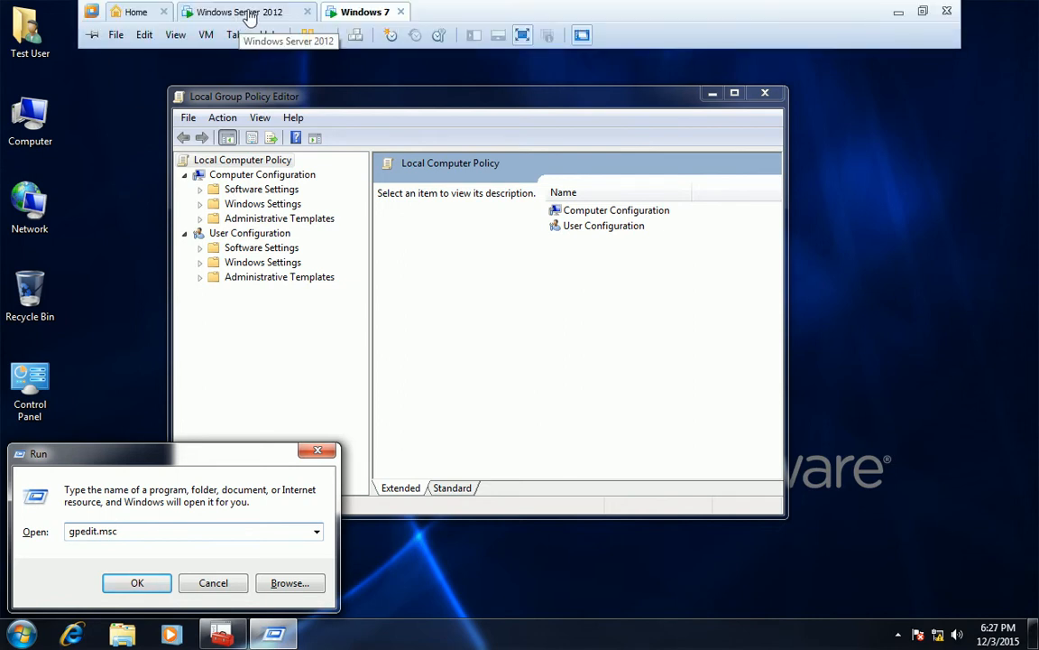
{"action": "left_click", "coordinate": [318, 450]}
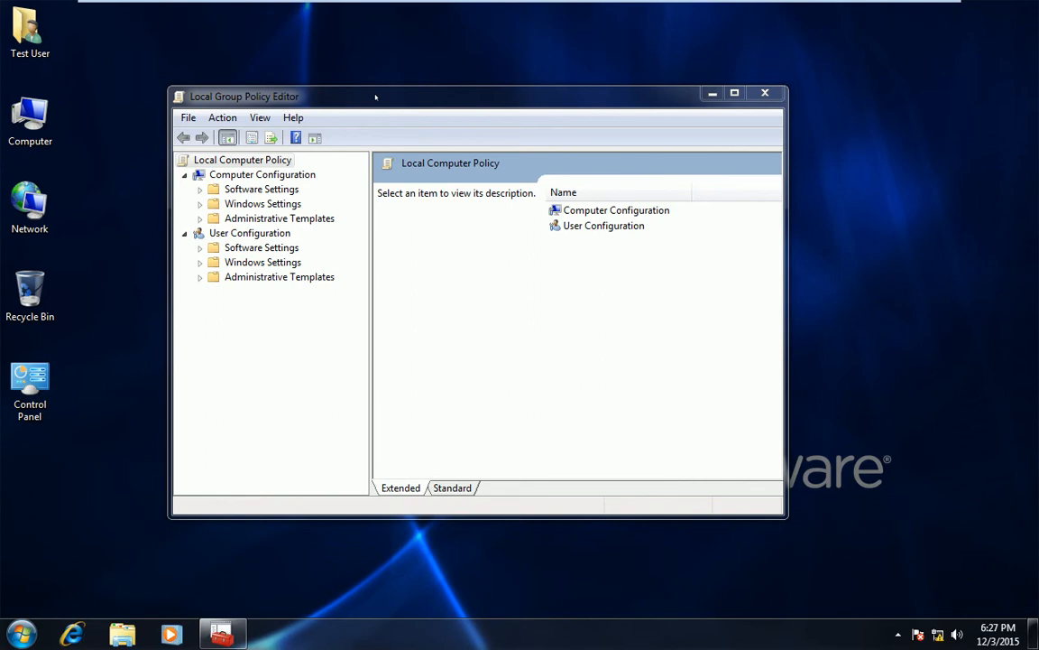
{"action": "mouse_move", "coordinate": [378, 4]}
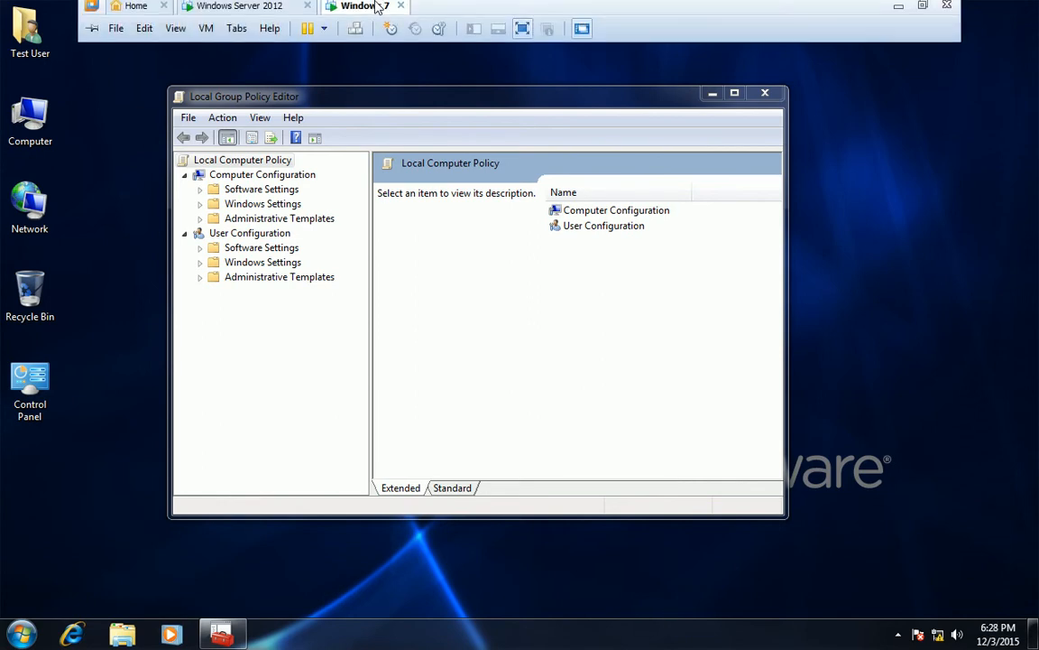
{"action": "left_click", "coordinate": [273, 19]}
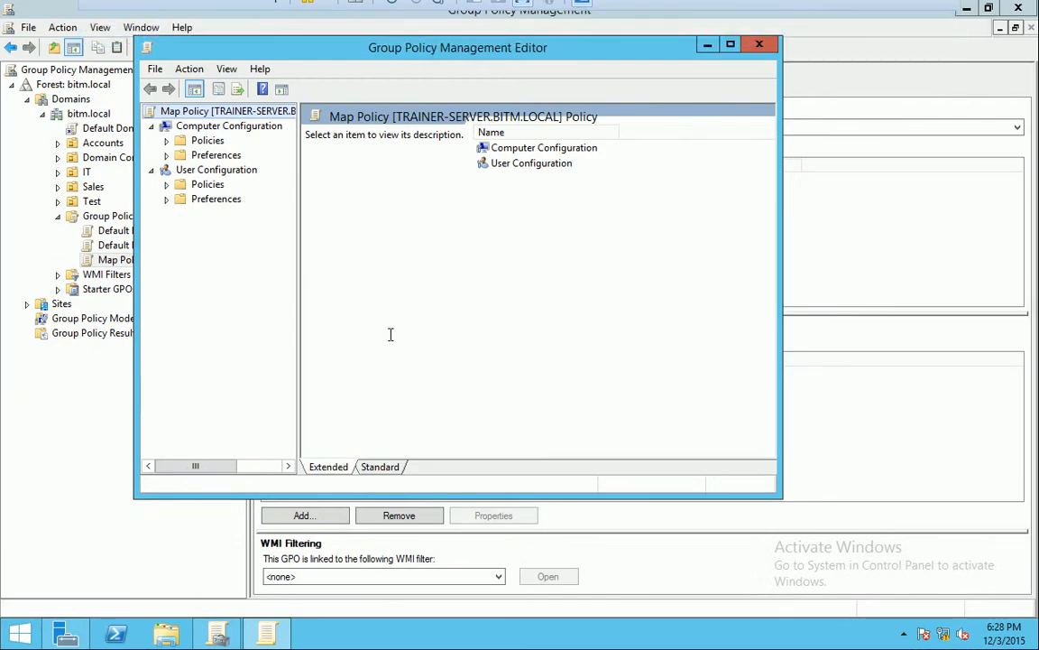
Run mmc and select Group Policy Object Editor under Add/Remove Snap-ins
{"action": "key", "text": "super+r"}
{"action": "type", "text": "mmc"}
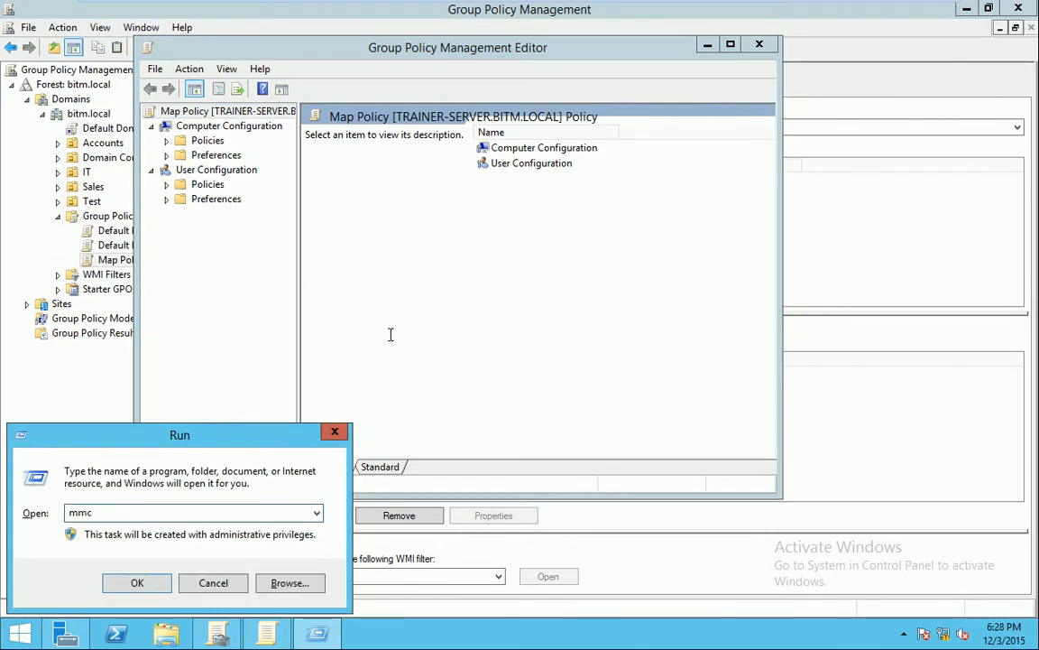
{"action": "key", "text": "Return"}
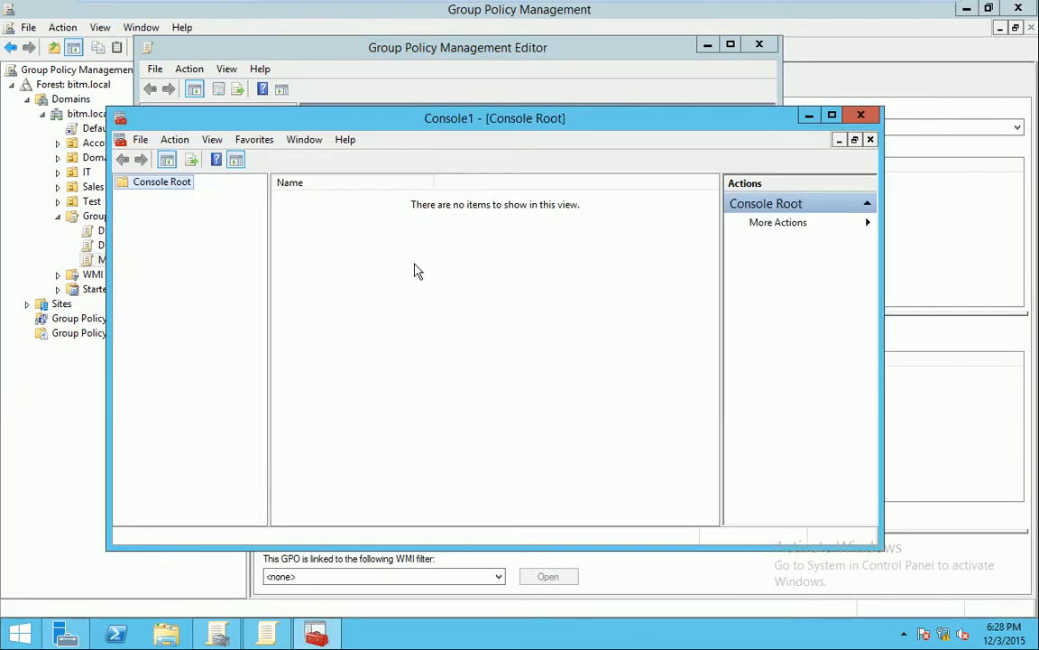
{"action": "left_click", "coordinate": [141, 139]}
{"action": "left_click", "coordinate": [197, 237]}
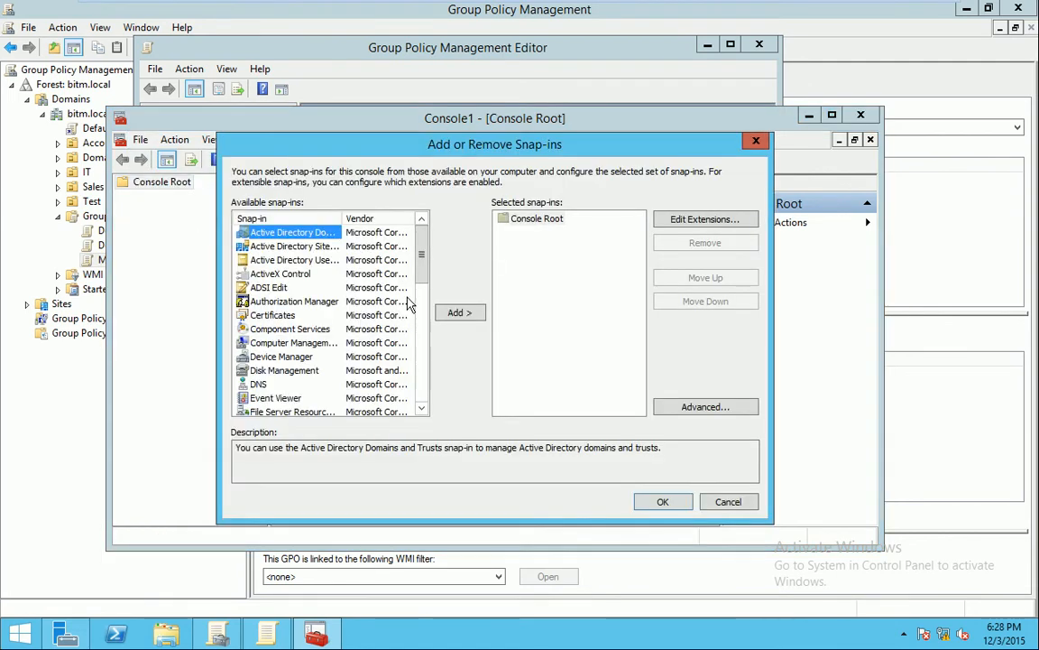
{"action": "scroll", "coordinate": [327, 386], "scroll_direction": "down", "scroll_amount": 4}
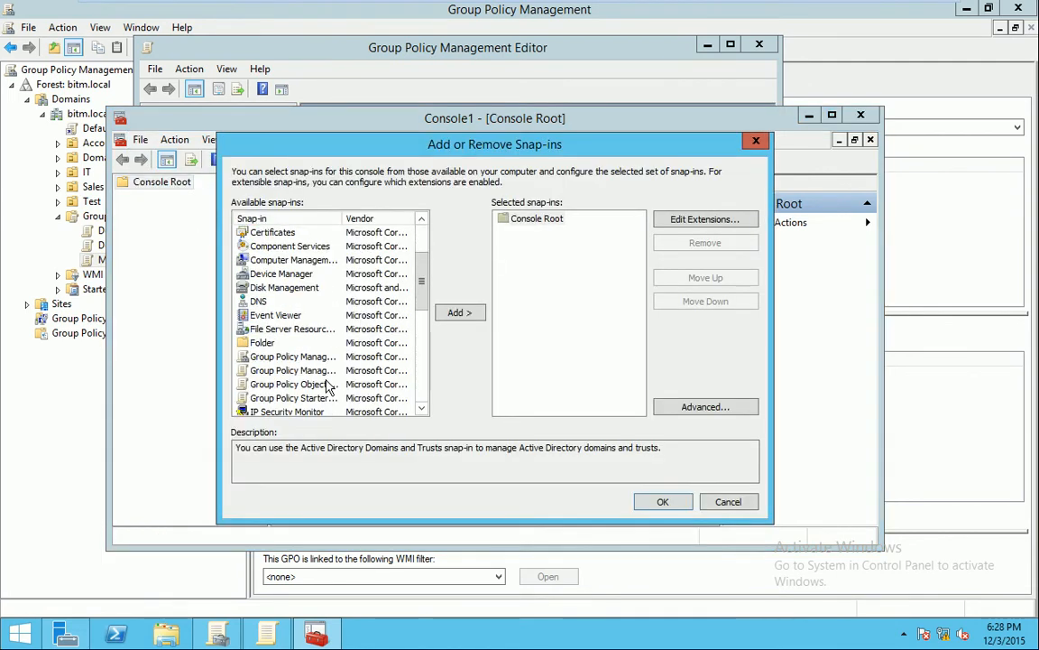
{"action": "scroll", "coordinate": [328, 387], "scroll_direction": "down", "scroll_amount": 4}
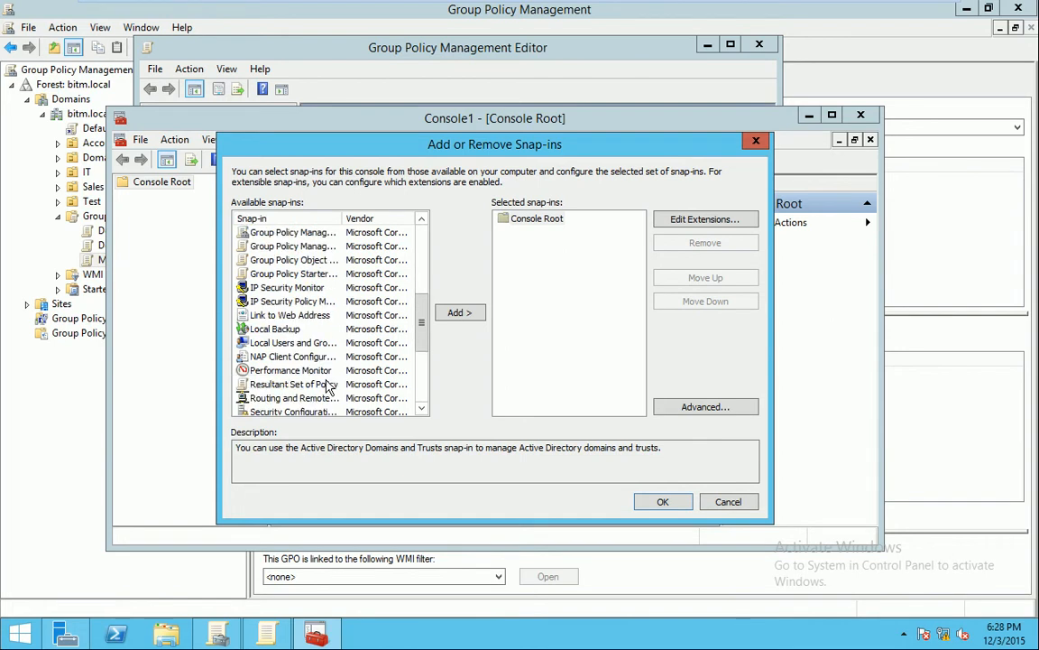
{"action": "scroll", "coordinate": [327, 386], "scroll_direction": "down", "scroll_amount": 1}
{"action": "scroll", "coordinate": [328, 386], "scroll_direction": "up", "scroll_amount": 3}
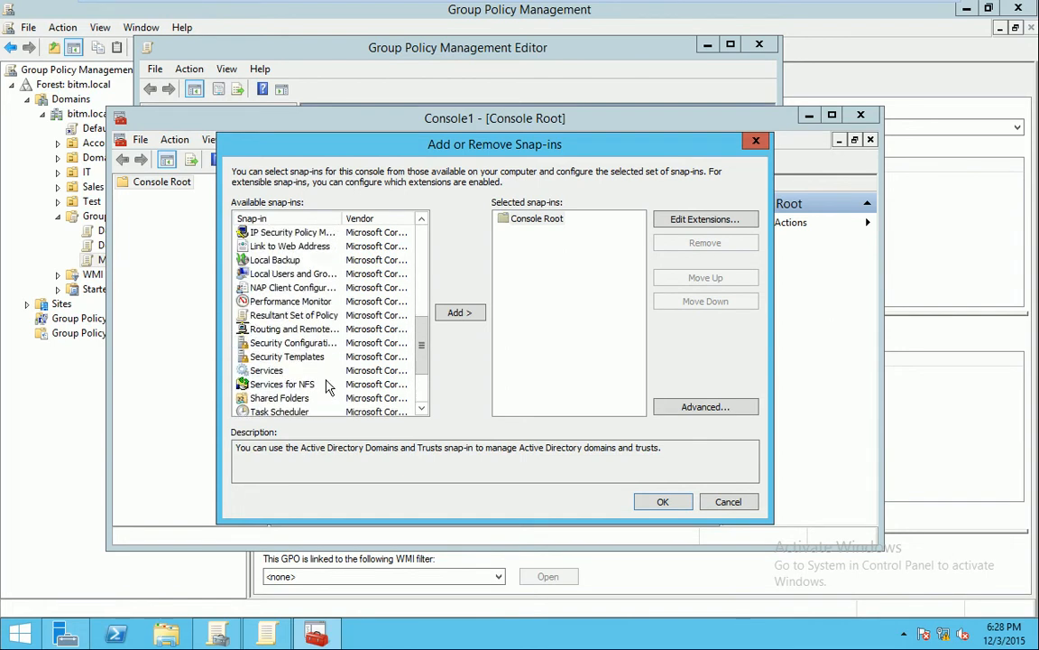
{"action": "scroll", "coordinate": [327, 386], "scroll_direction": "up", "scroll_amount": 1}
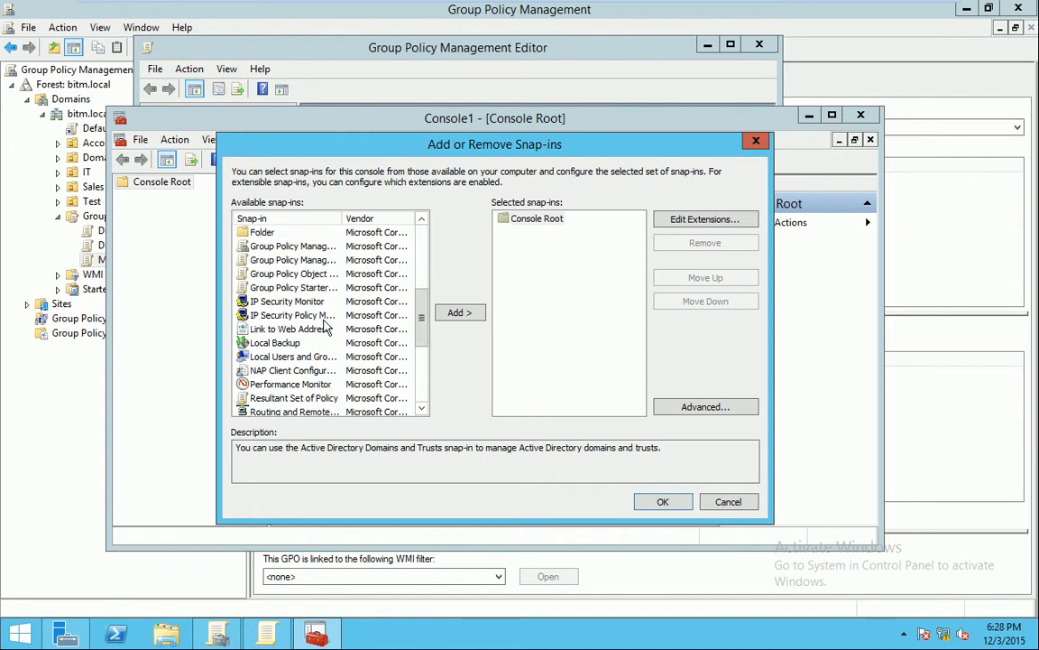
{"action": "left_click", "coordinate": [290, 273]}
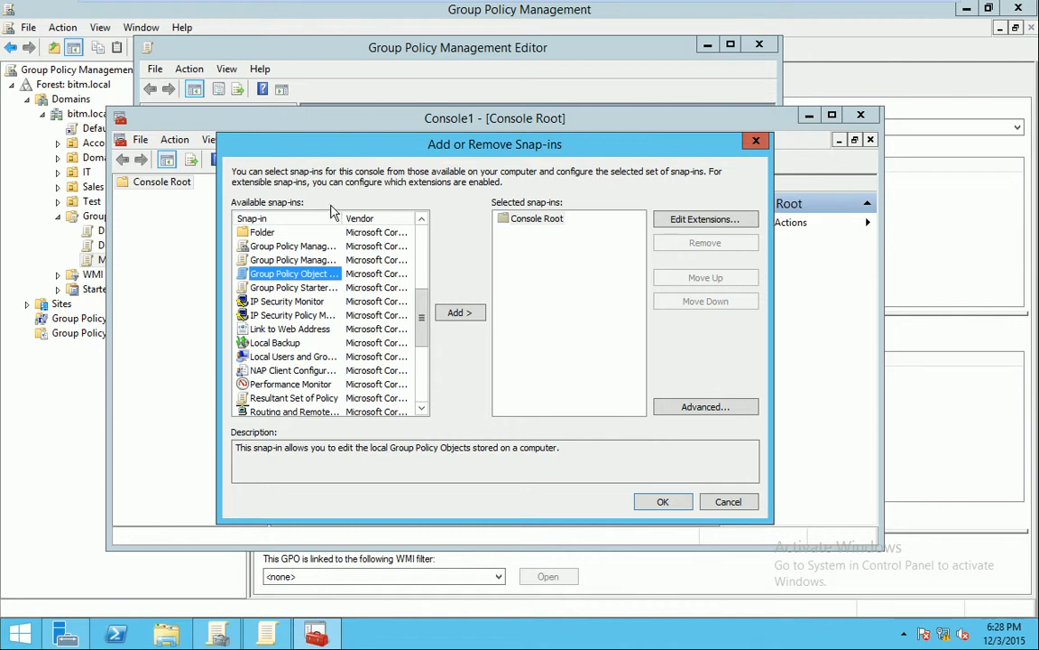
Add the snap-in, browsing to another computer and picking USER-PC from the directory search
{"action": "left_click", "coordinate": [458, 313]}
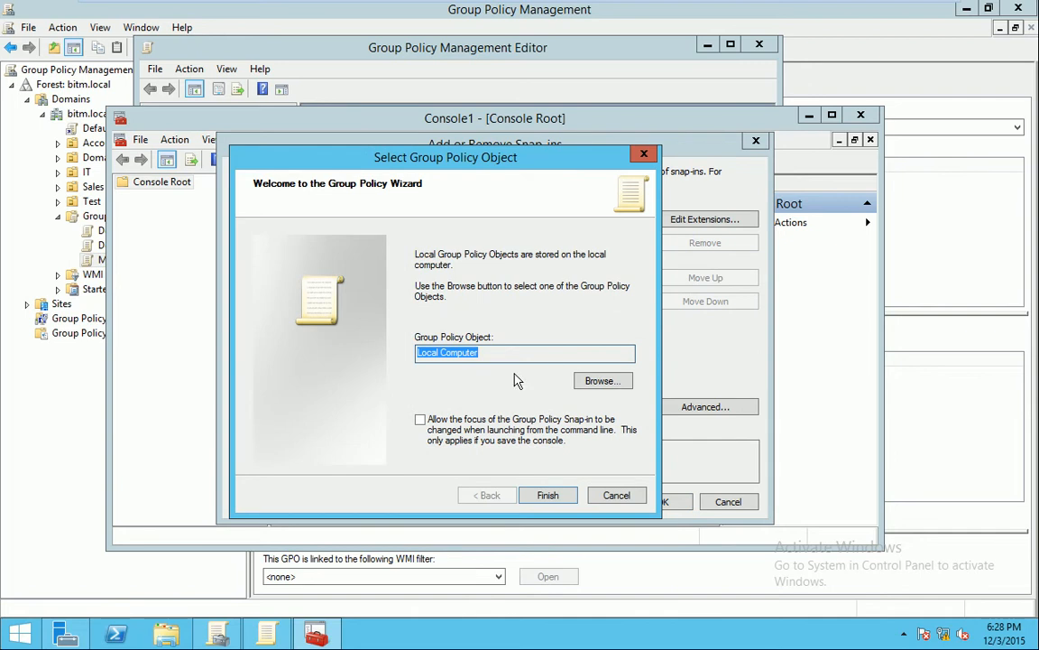
{"action": "left_click", "coordinate": [620, 383]}
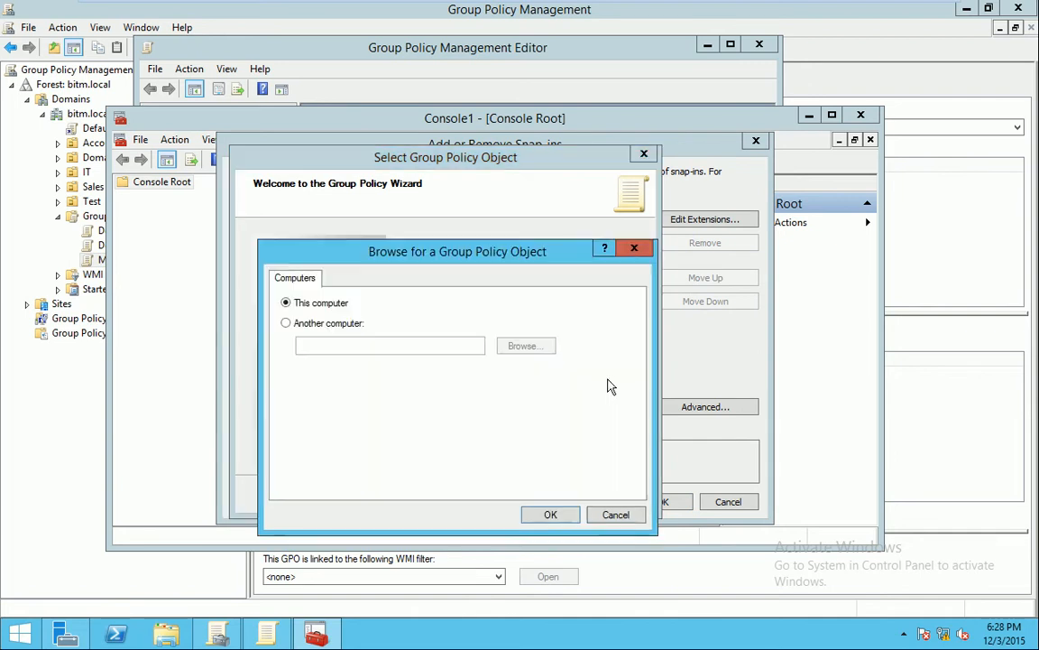
{"action": "left_click", "coordinate": [306, 323]}
{"action": "left_click", "coordinate": [530, 347]}
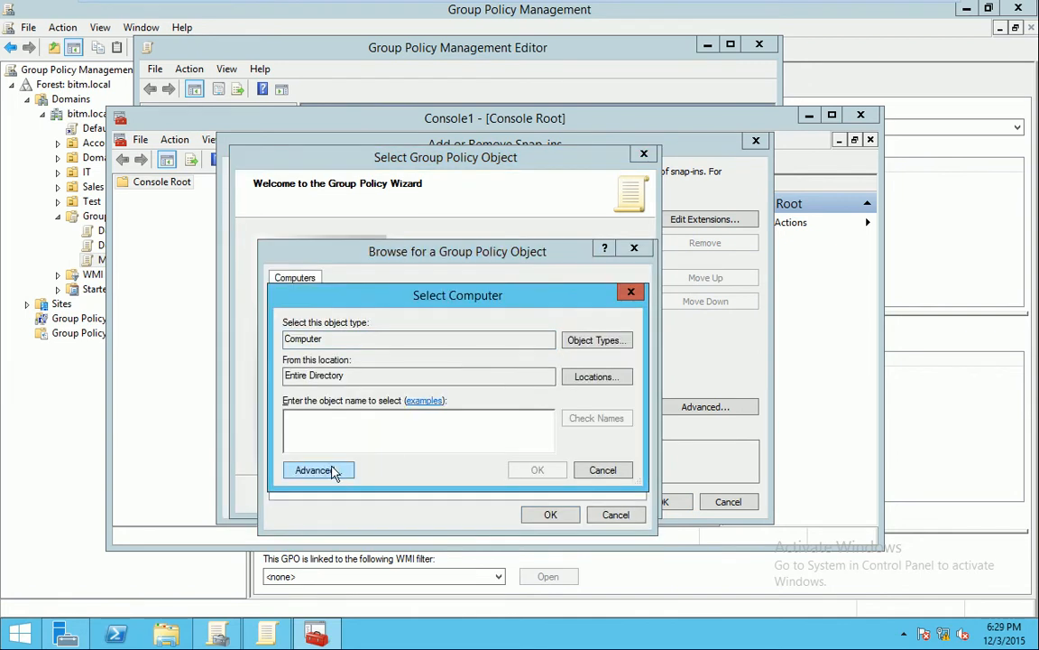
{"action": "left_click", "coordinate": [334, 470]}
{"action": "left_click", "coordinate": [657, 307]}
{"action": "left_click", "coordinate": [320, 484]}
{"action": "left_click", "coordinate": [591, 431]}
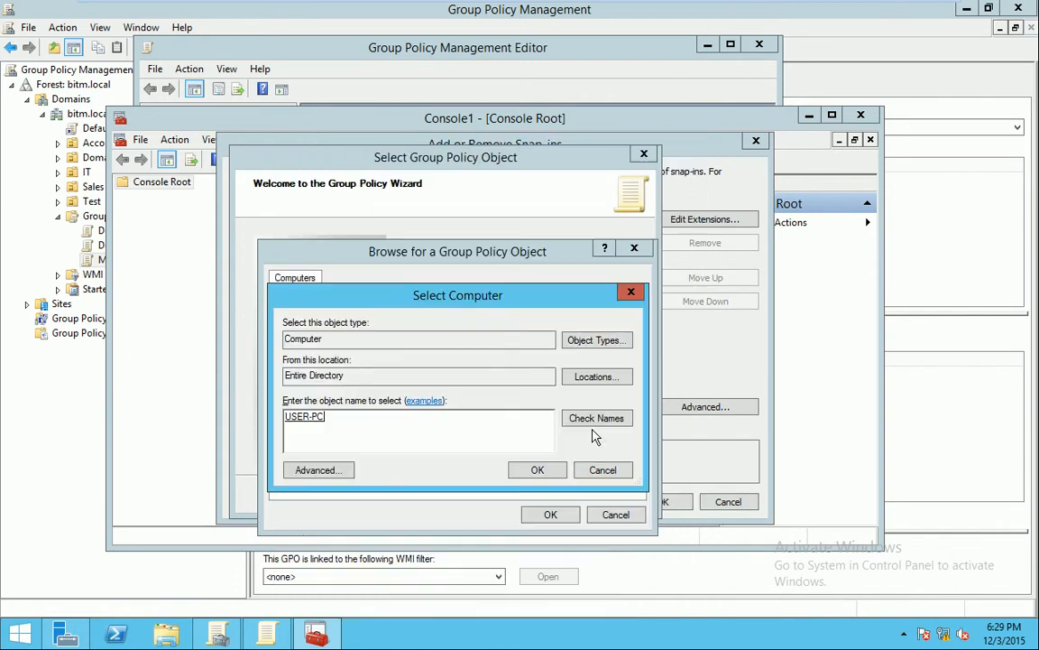
{"action": "left_click", "coordinate": [541, 472]}
Finish the wizard targeting USER-PC.bitm.local and apply the snap-in to Console1
{"action": "left_click", "coordinate": [554, 514]}
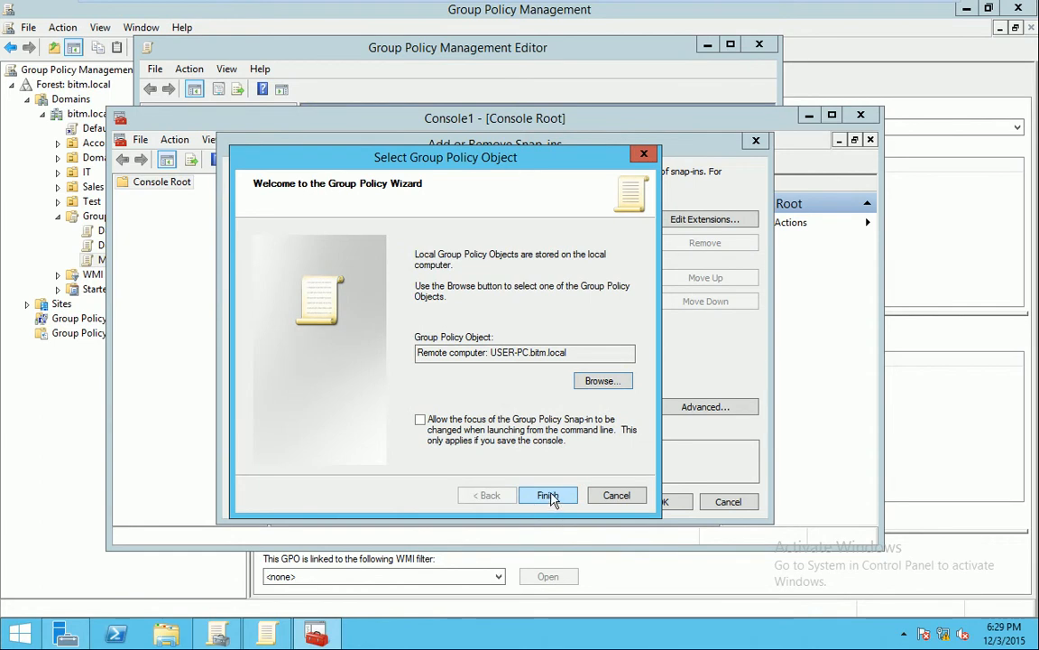
{"action": "left_click", "coordinate": [420, 419]}
{"action": "left_click", "coordinate": [558, 498]}
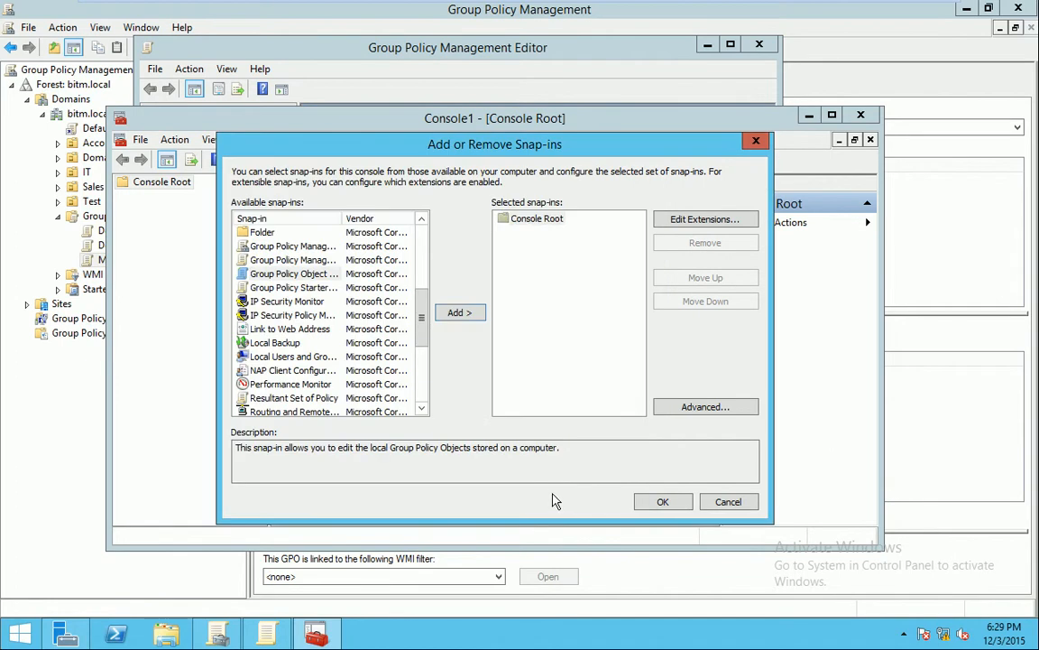
{"action": "left_click", "coordinate": [668, 501]}
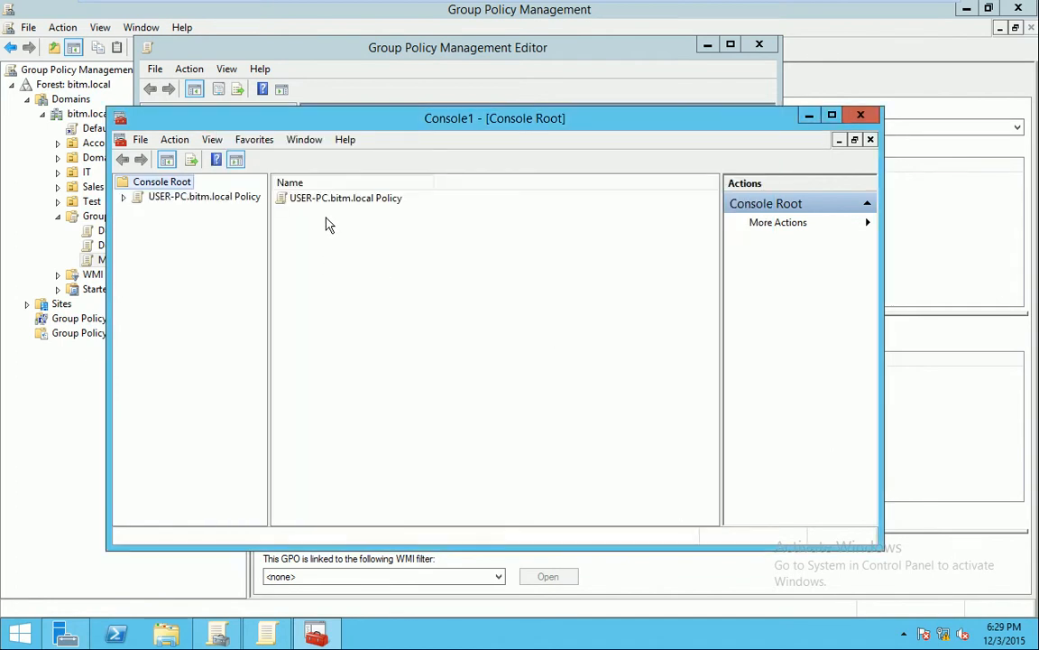
Expand USER-PC.bitm.local Policy with both its configurations, then switch to Windows 7
{"action": "left_click", "coordinate": [123, 197]}
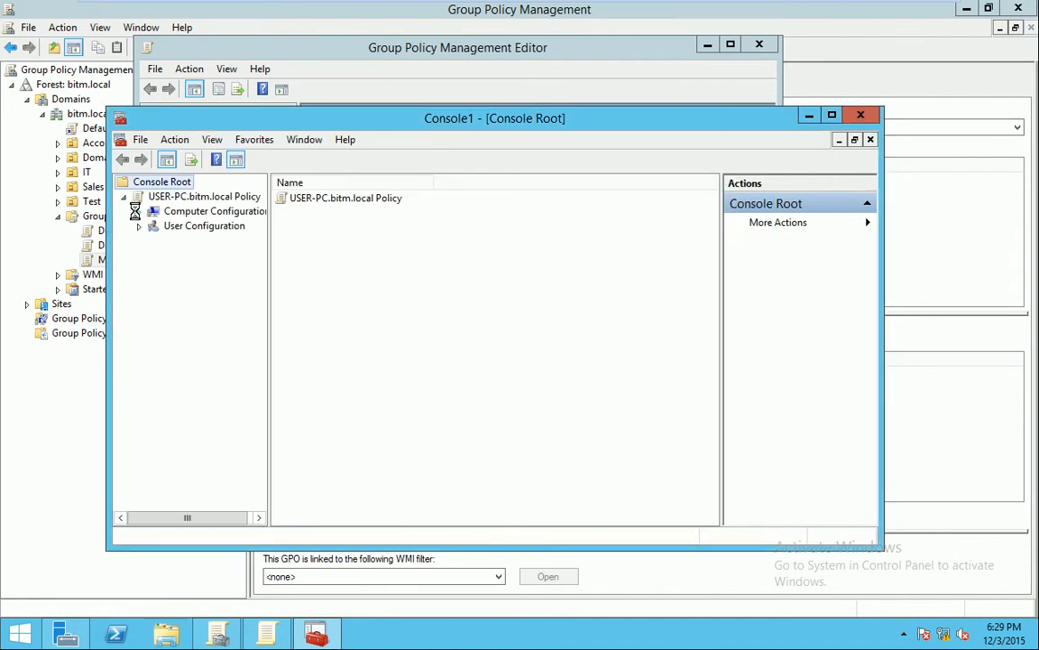
{"action": "left_click", "coordinate": [139, 211]}
{"action": "left_click", "coordinate": [139, 270]}
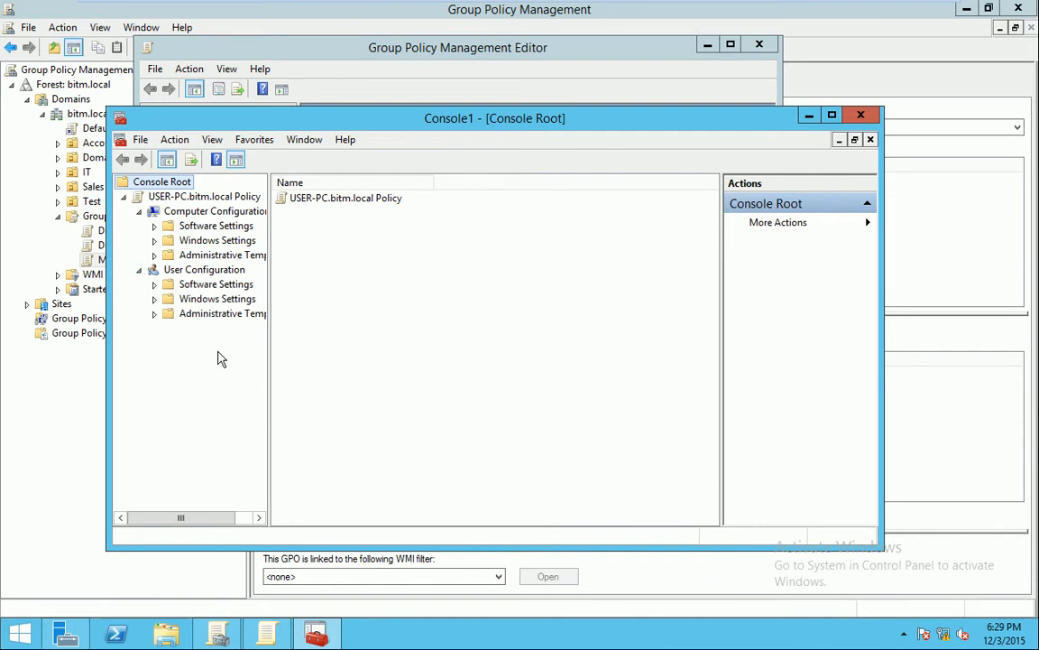
{"action": "left_click", "coordinate": [361, 14]}
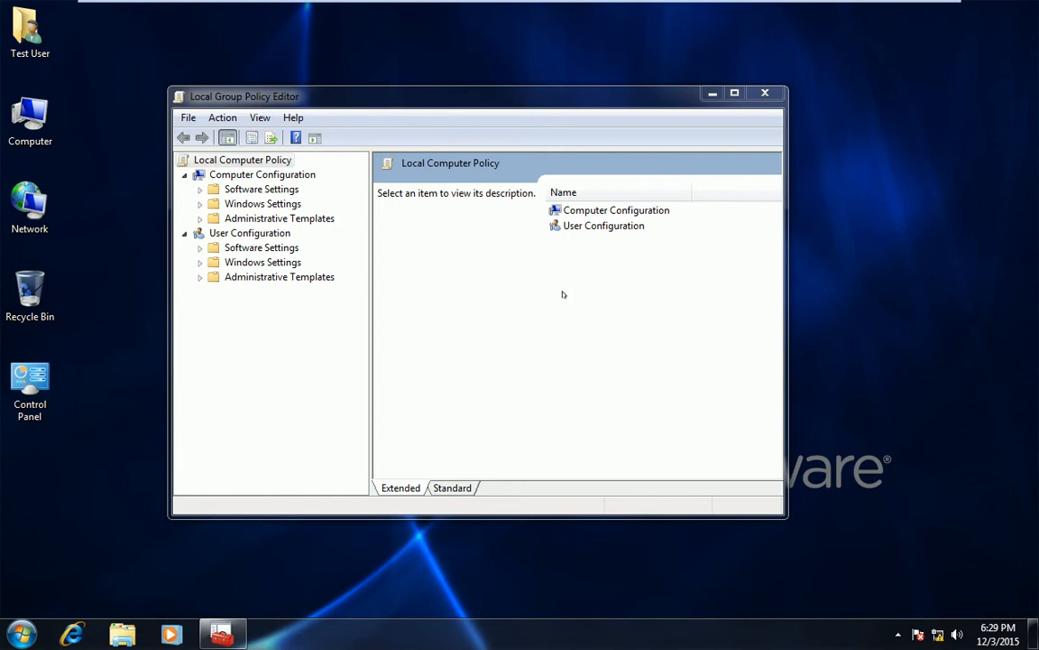
Return from the Windows 7 client to the Windows Server 2012 machine
{"action": "mouse_move", "coordinate": [381, 3]}
{"action": "left_click", "coordinate": [282, 18]}
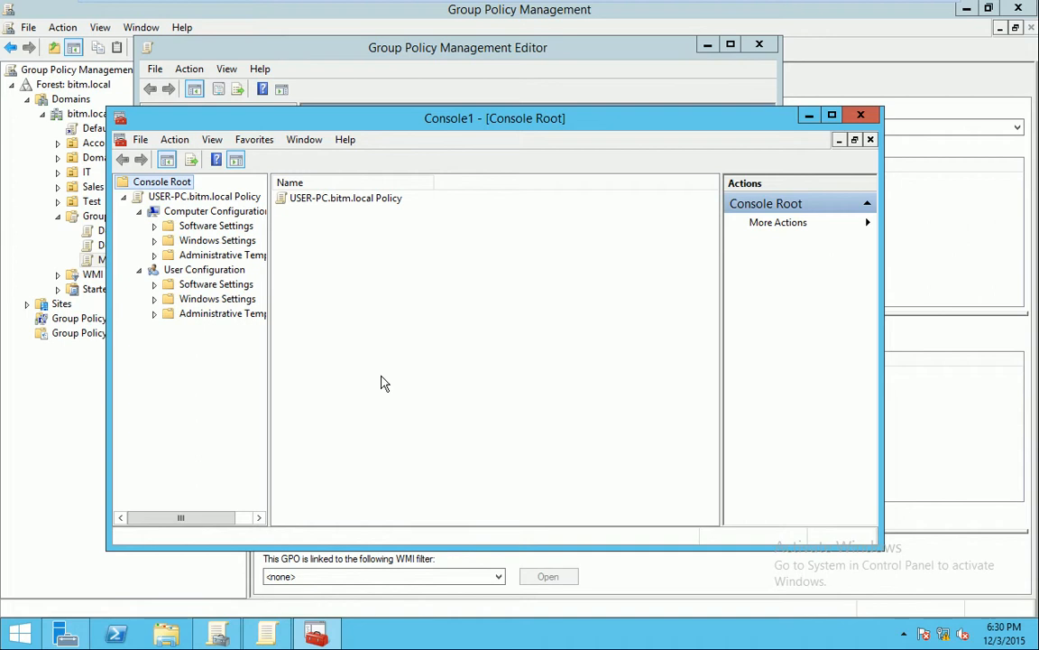
Expand user Windows Settings and Administrative Templates, widen the tree, and expand Network, System, Windows Components
{"action": "left_click", "coordinate": [155, 299]}
{"action": "left_click", "coordinate": [154, 357]}
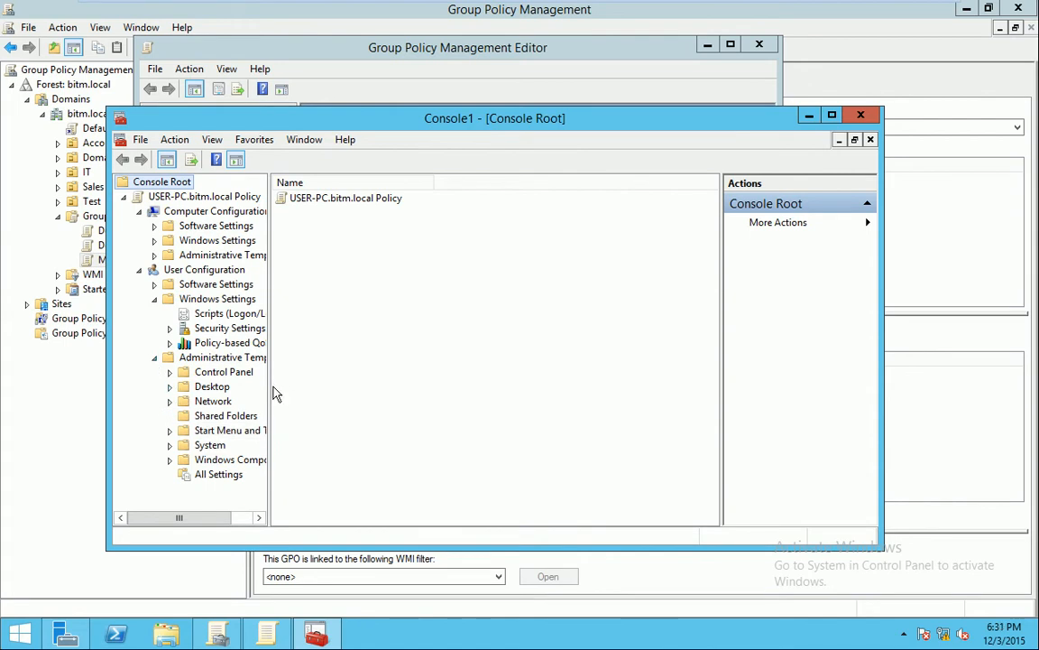
{"action": "left_click_drag", "start_coordinate": [269, 386], "coordinate": [358, 390]}
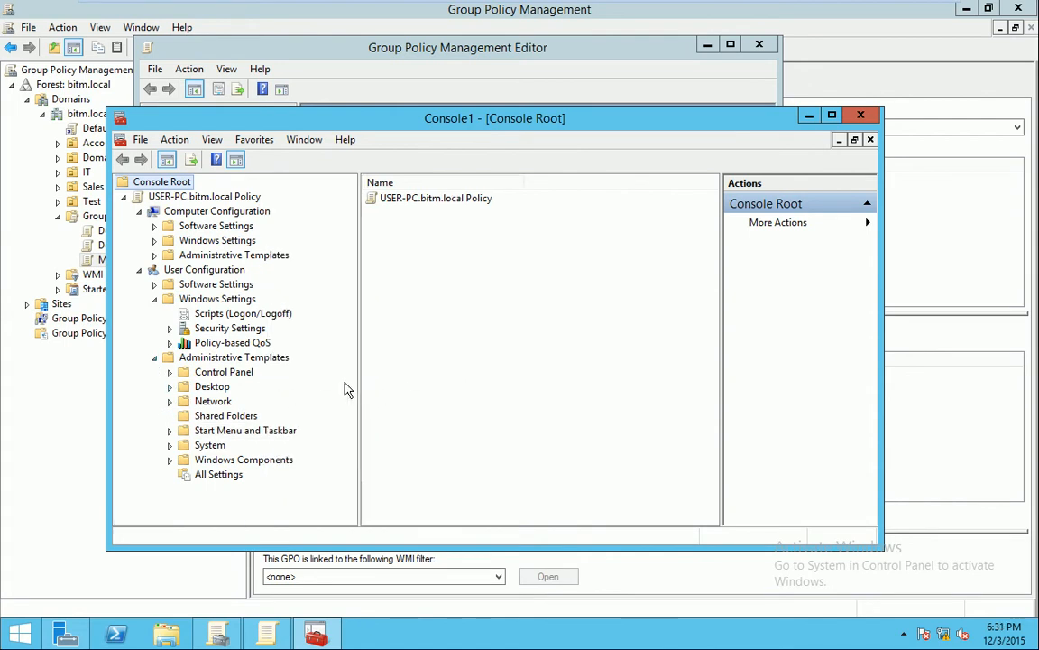
{"action": "left_click", "coordinate": [169, 401]}
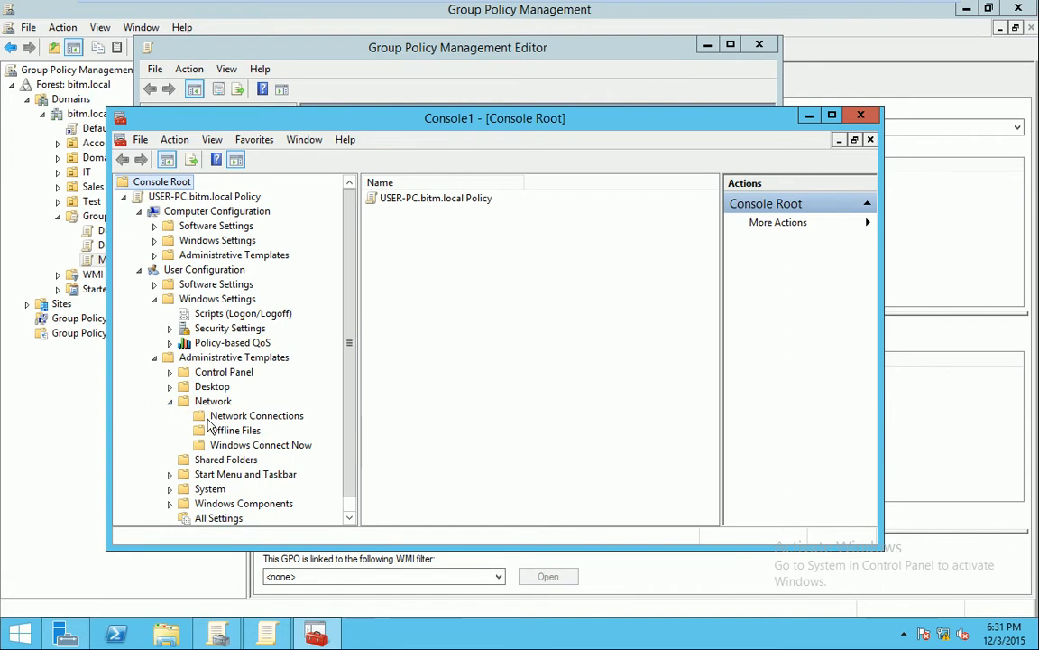
{"action": "left_click", "coordinate": [169, 473]}
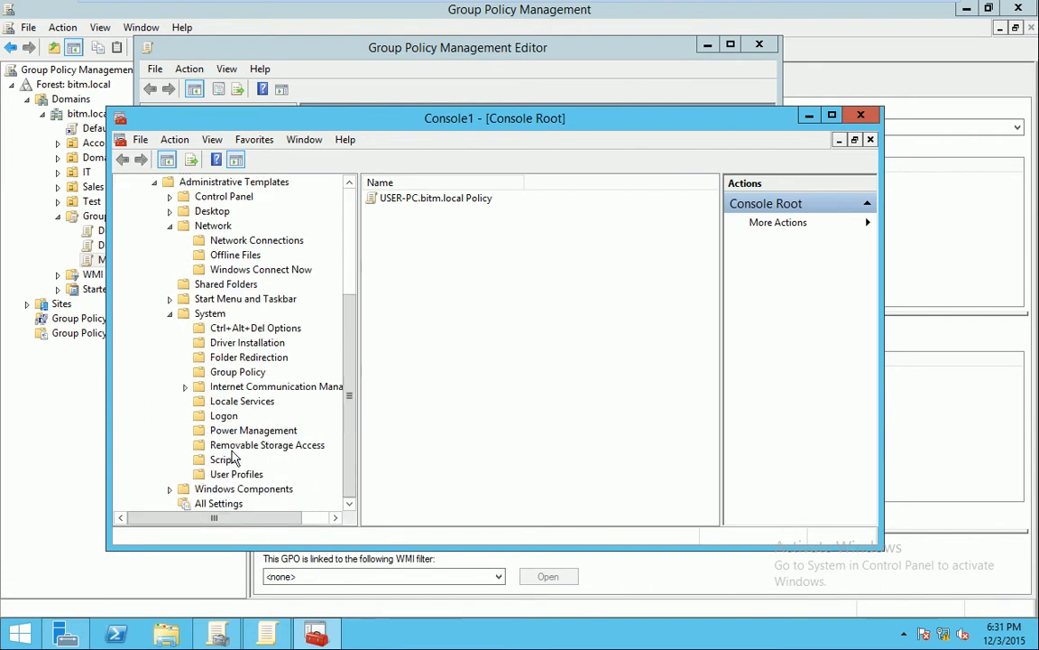
{"action": "left_click", "coordinate": [170, 489]}
{"action": "scroll", "coordinate": [174, 495], "scroll_direction": "down", "scroll_amount": 7}
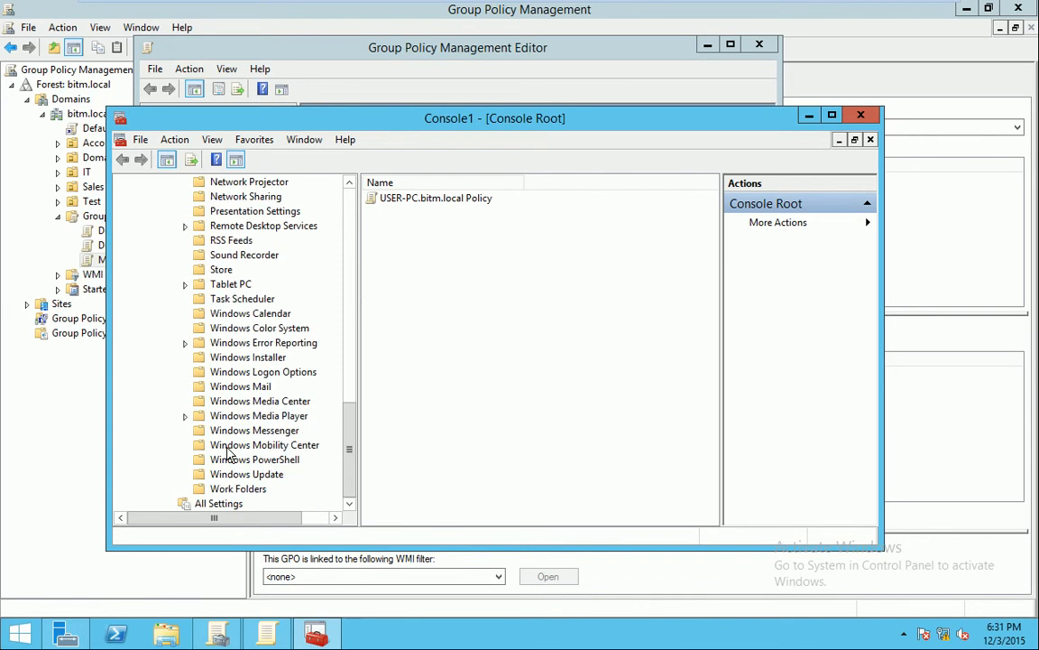
{"action": "scroll", "coordinate": [224, 494], "scroll_direction": "up", "scroll_amount": 18}
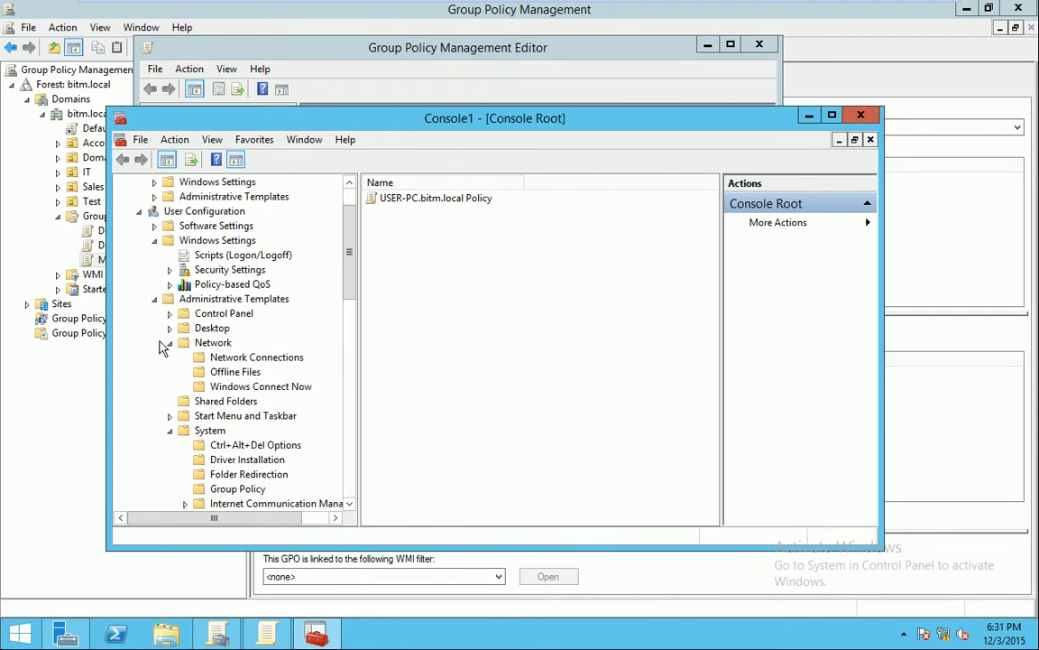
{"action": "left_click", "coordinate": [154, 357]}
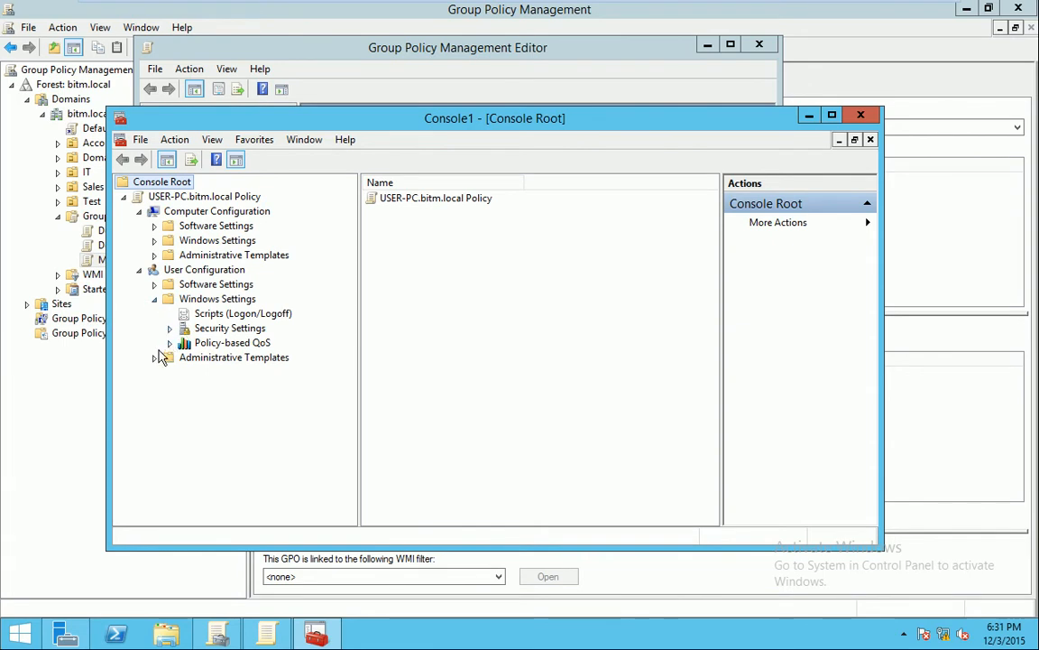
{"action": "left_click", "coordinate": [154, 359]}
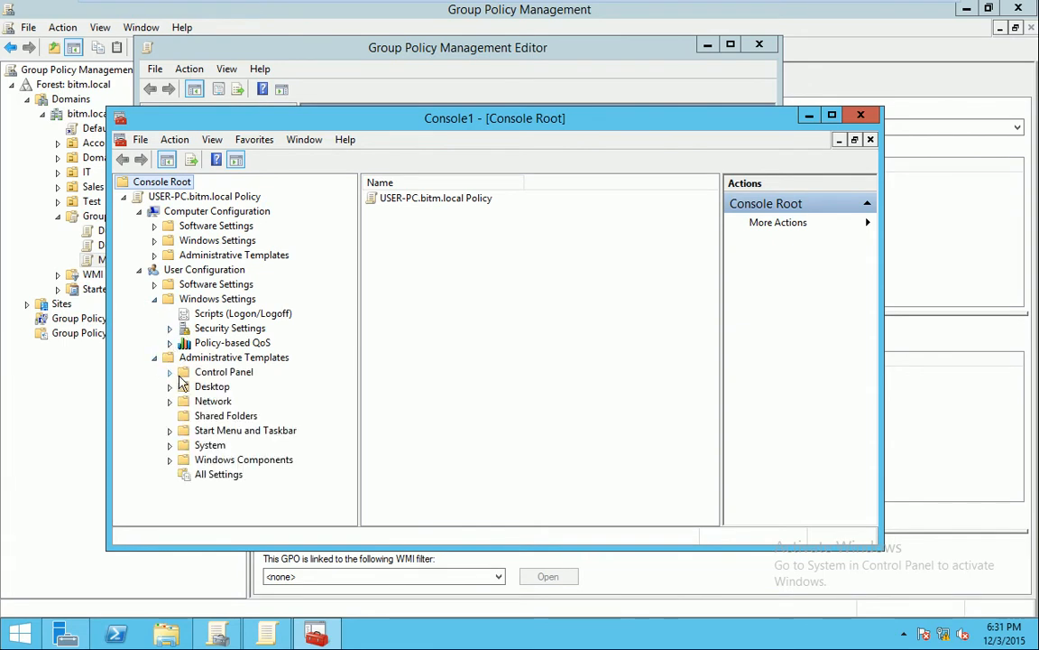
View the System and Network settings, expand Control Panel, and view Shared Folders
{"action": "left_click", "coordinate": [210, 446]}
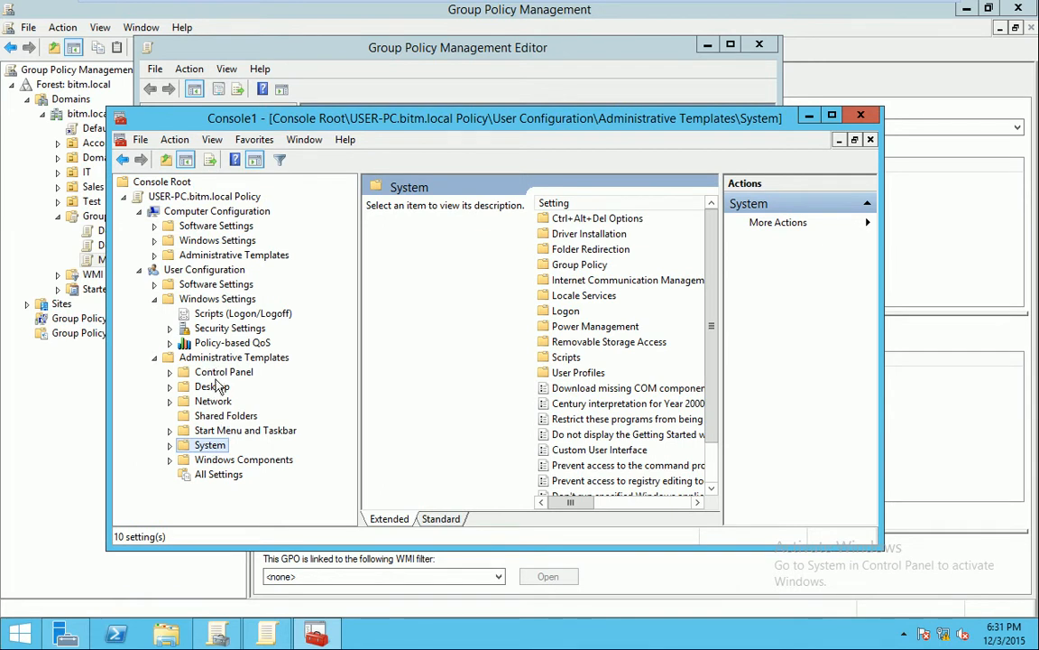
{"action": "left_click", "coordinate": [212, 402]}
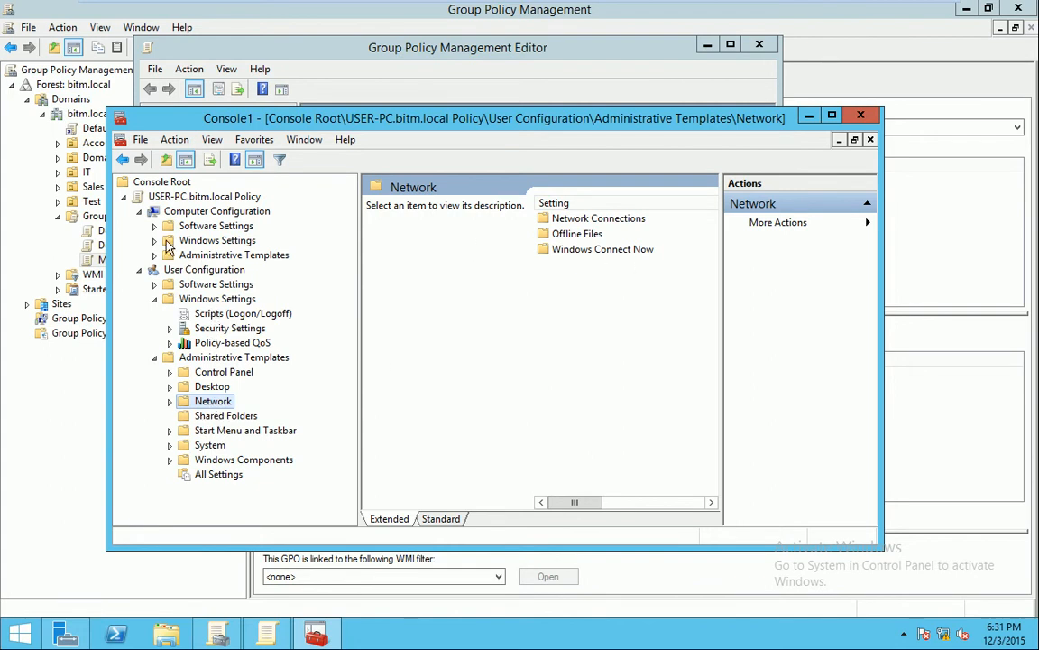
{"action": "left_click", "coordinate": [168, 372]}
{"action": "scroll", "coordinate": [217, 406], "scroll_direction": "down", "scroll_amount": 1}
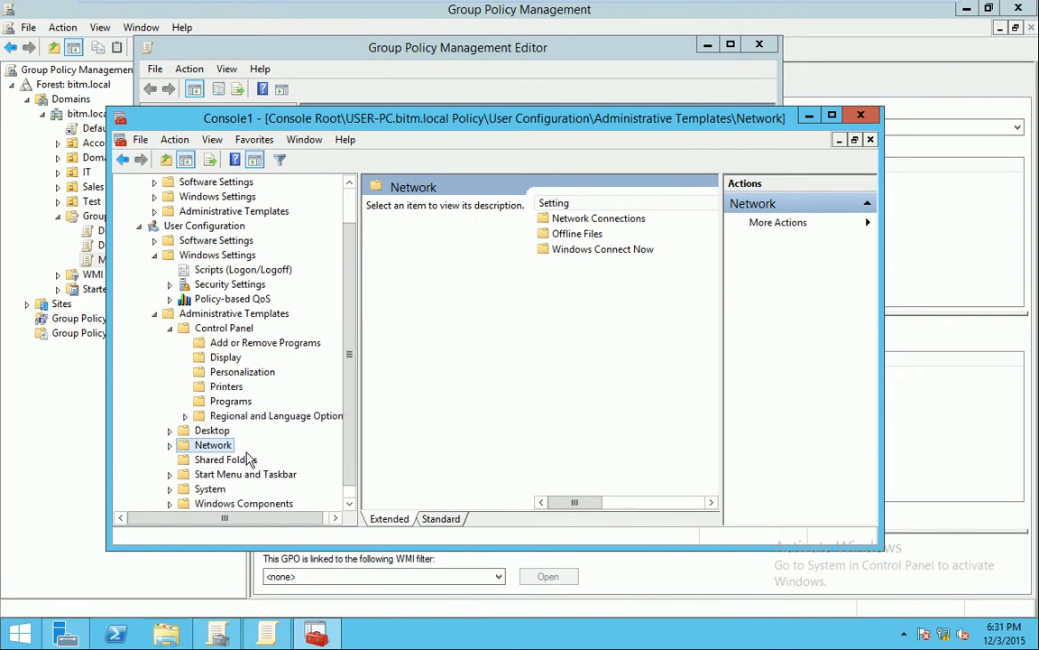
{"action": "scroll", "coordinate": [235, 442], "scroll_direction": "down", "scroll_amount": 1}
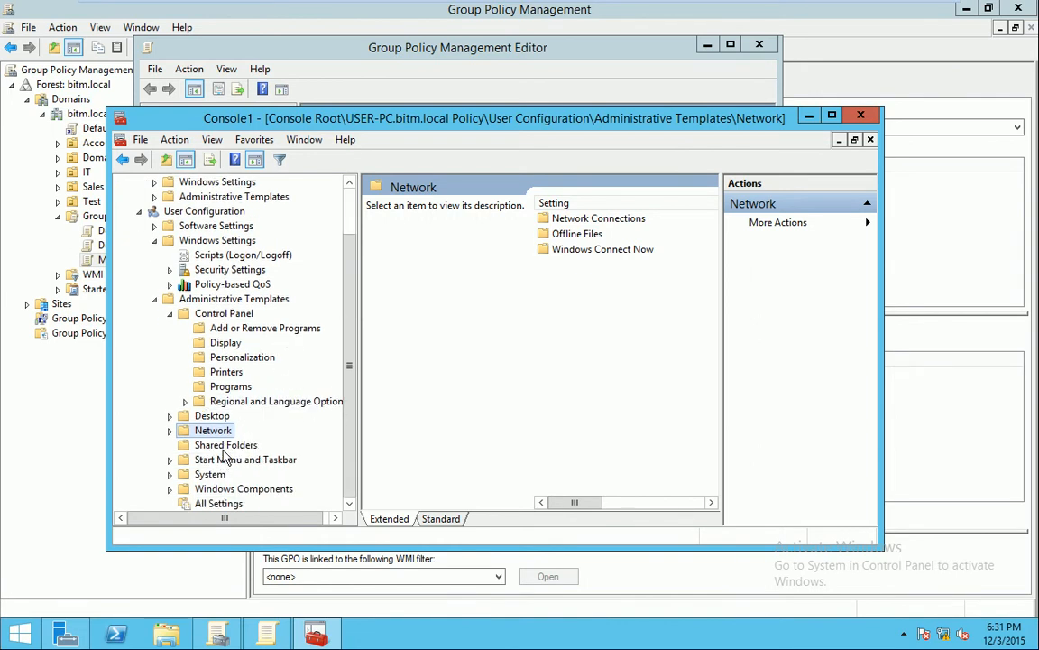
{"action": "left_click", "coordinate": [245, 448]}
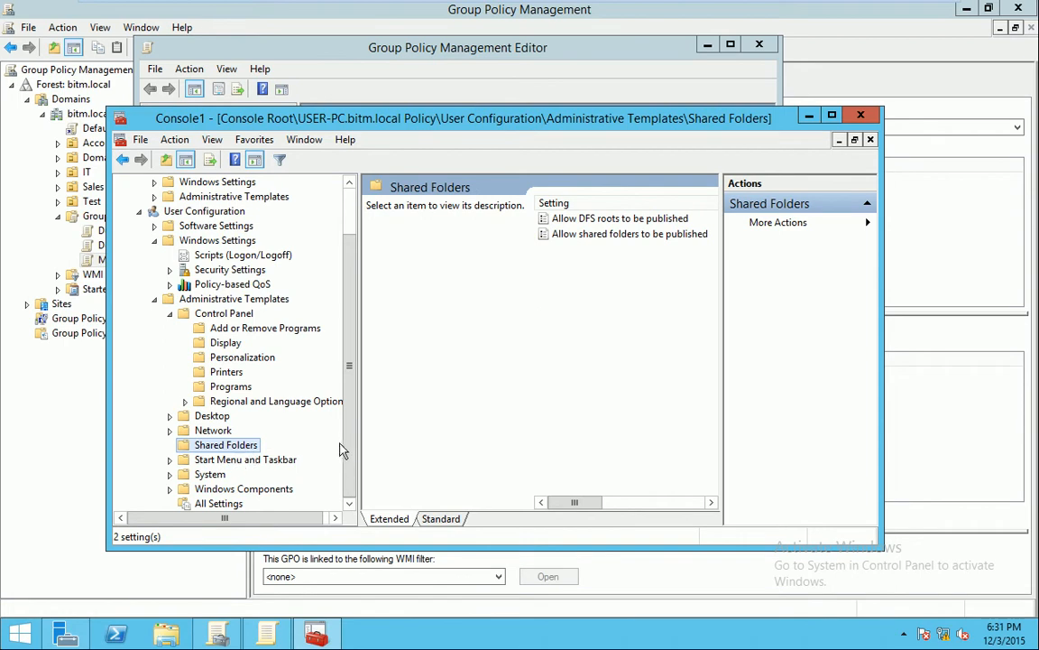
Show System's Group Policy settings, browse Windows Components, then switch to Windows 7
{"action": "left_click", "coordinate": [170, 475]}
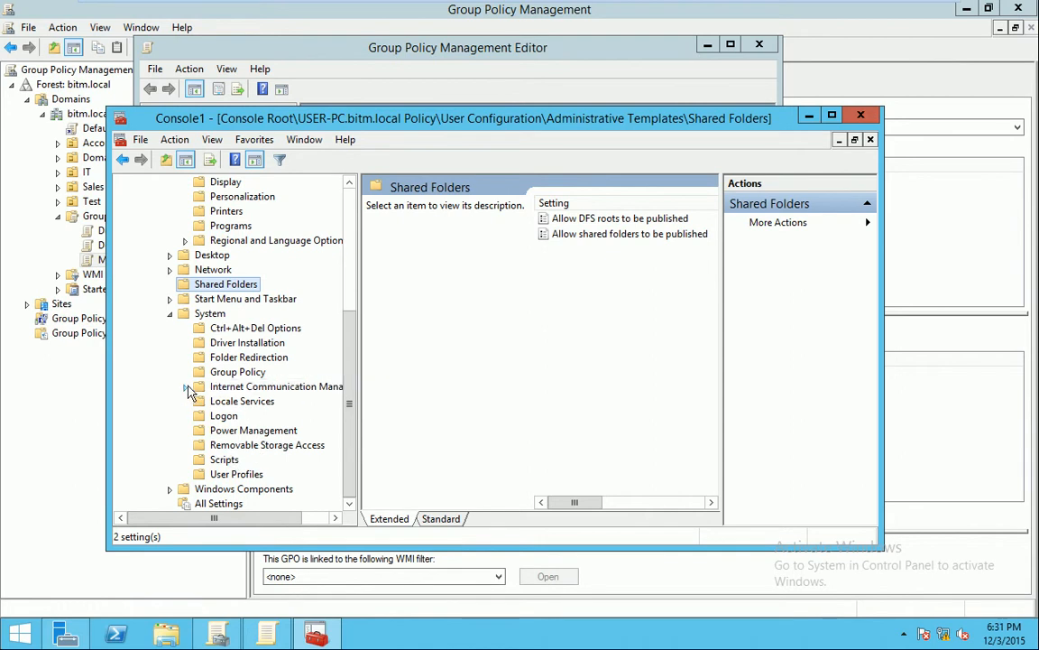
{"action": "left_click", "coordinate": [215, 373]}
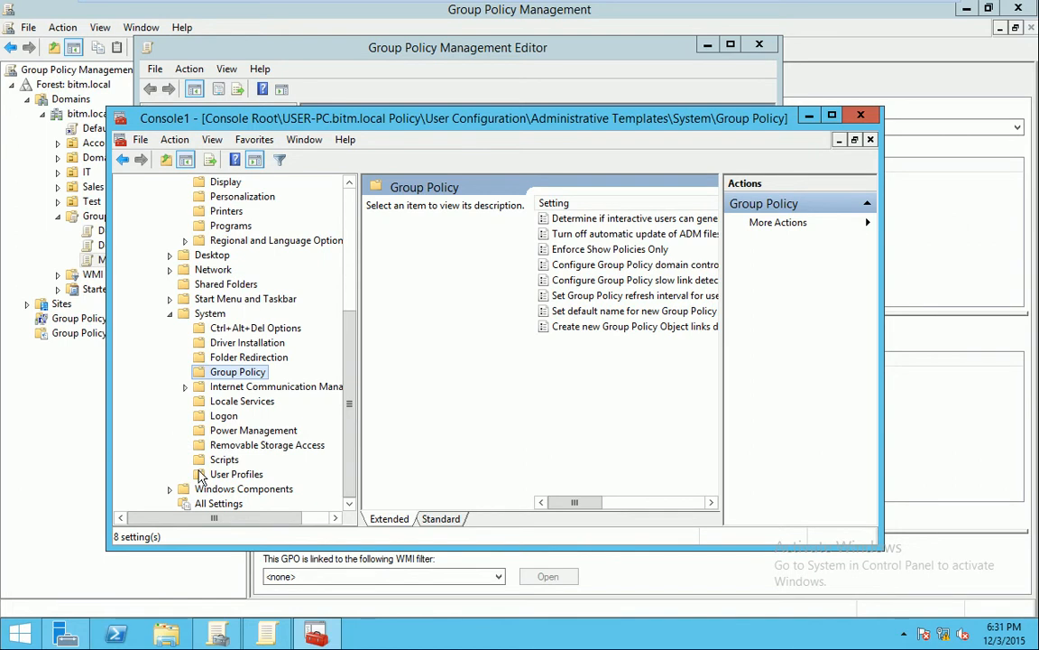
{"action": "left_click", "coordinate": [172, 489]}
{"action": "scroll", "coordinate": [248, 395], "scroll_direction": "up", "scroll_amount": 5}
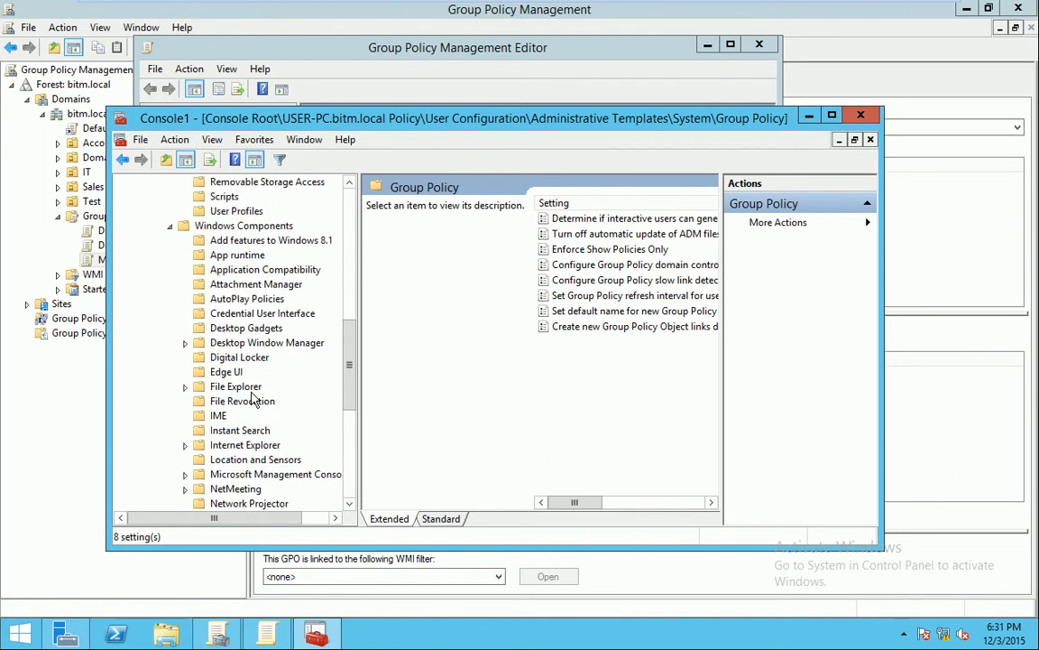
{"action": "scroll", "coordinate": [254, 398], "scroll_direction": "down", "scroll_amount": 3}
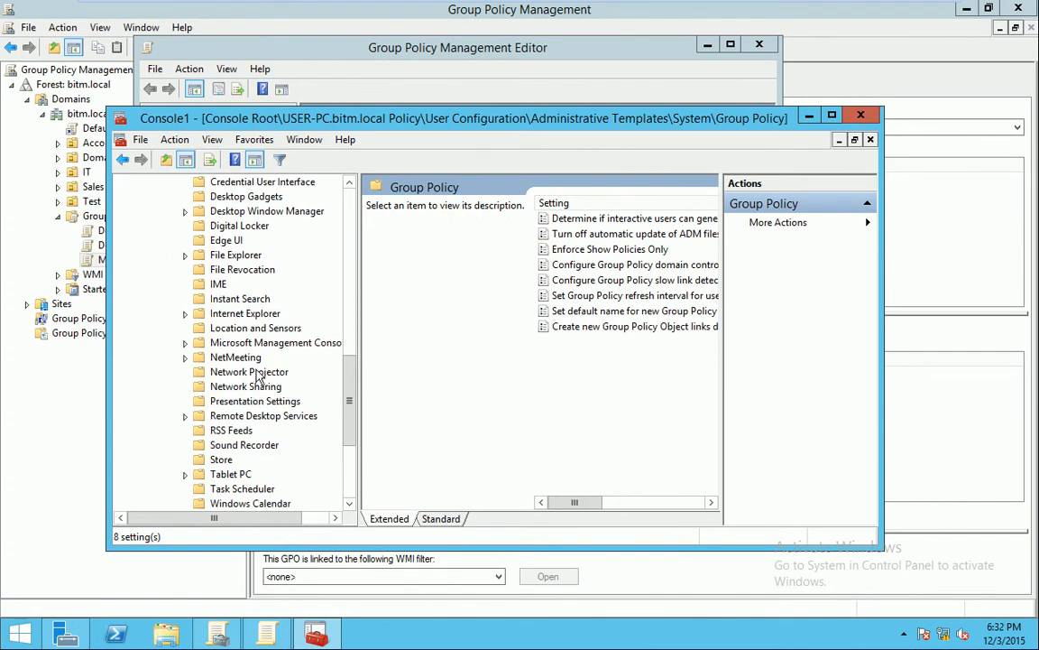
{"action": "scroll", "coordinate": [292, 377], "scroll_direction": "down", "scroll_amount": 4}
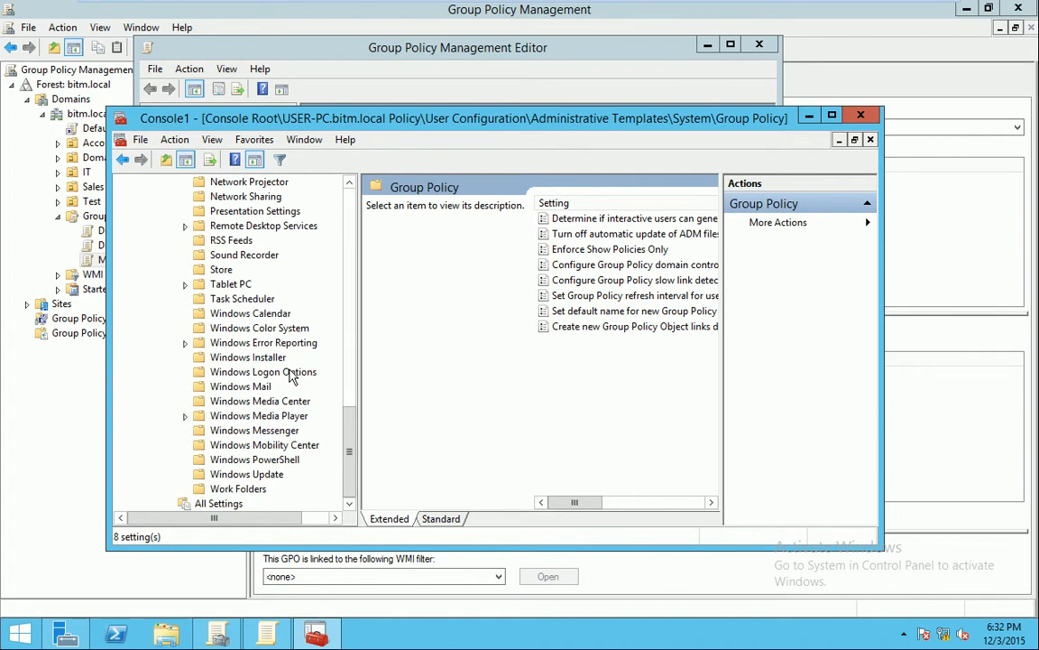
{"action": "scroll", "coordinate": [291, 377], "scroll_direction": "up", "scroll_amount": 7}
{"action": "scroll", "coordinate": [291, 377], "scroll_direction": "up", "scroll_amount": 8}
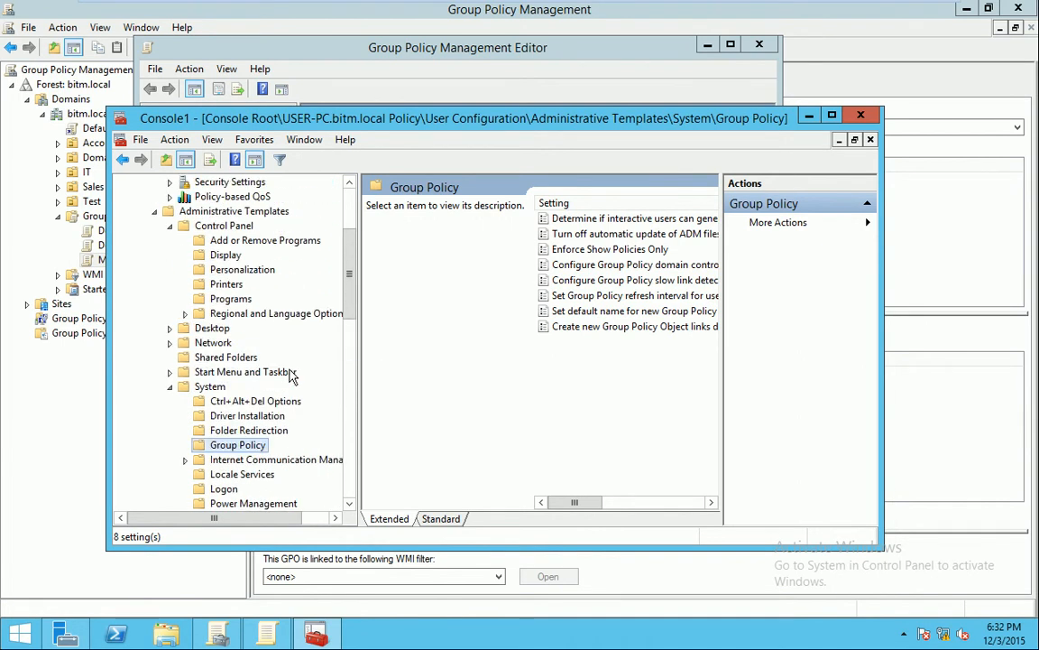
{"action": "scroll", "coordinate": [291, 376], "scroll_direction": "up", "scroll_amount": 3}
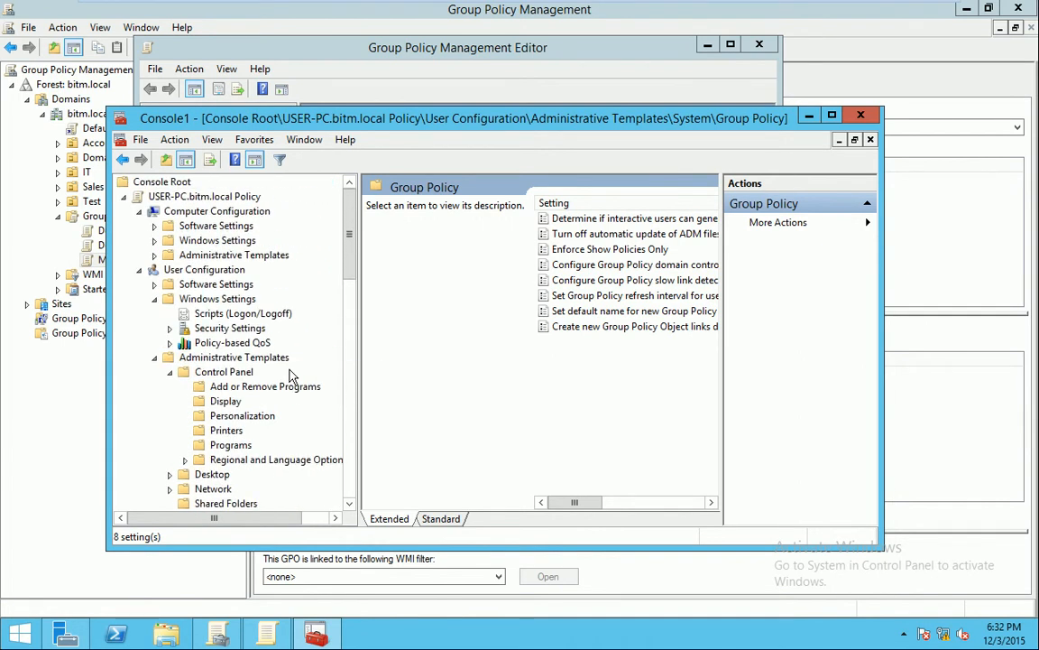
{"action": "left_click", "coordinate": [316, 14]}
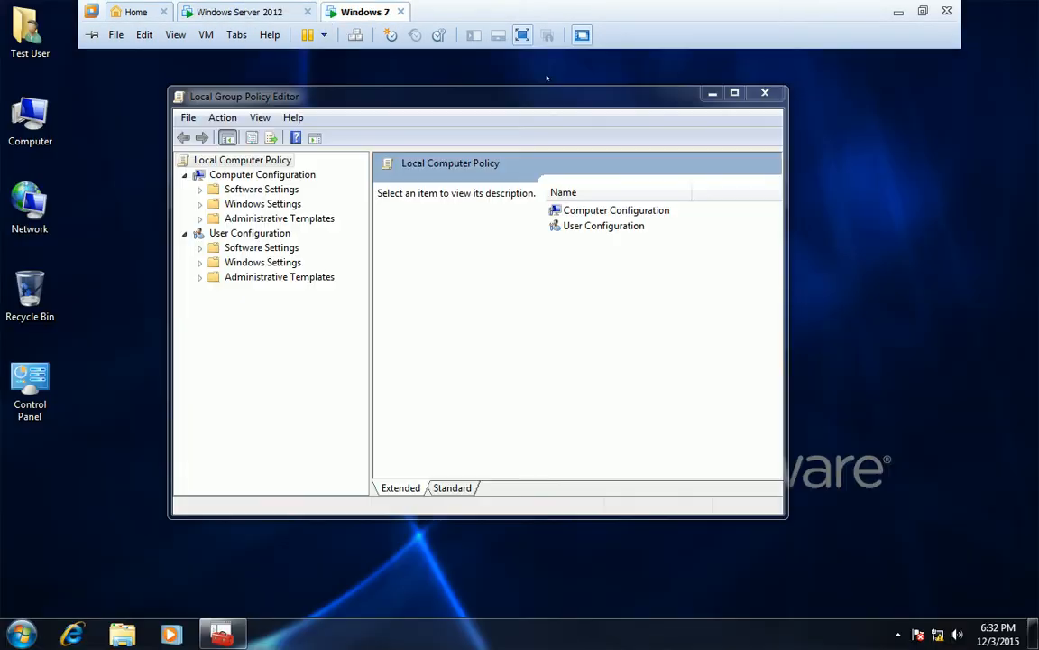
Leave the VM, open and minimize Chrome, then return to the server with Console1 minimized
{"action": "left_click", "coordinate": [898, 10]}
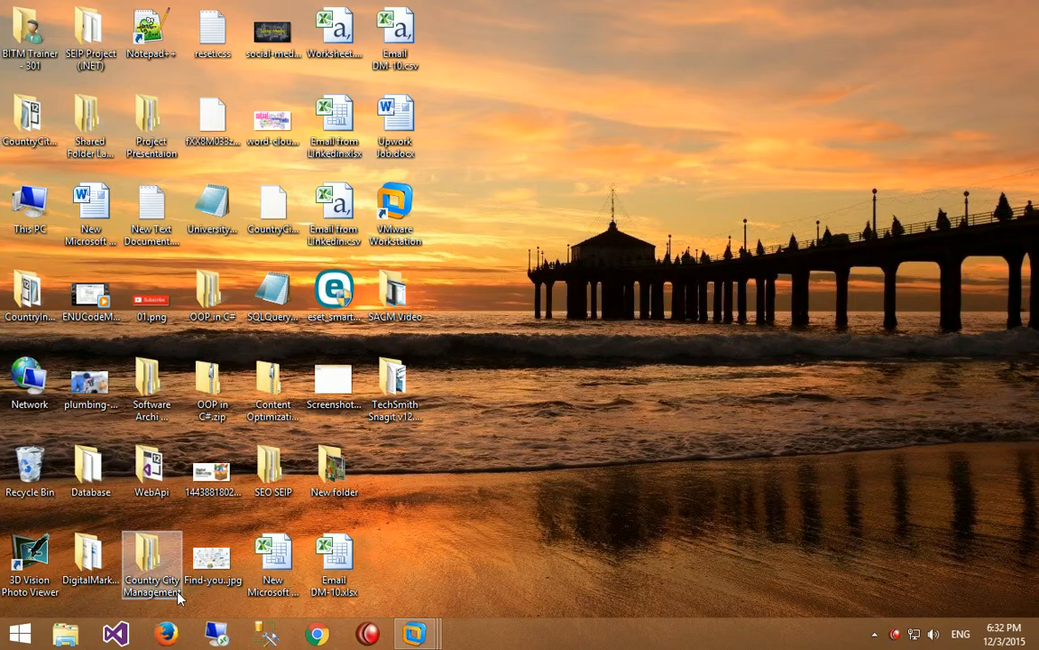
{"action": "left_click", "coordinate": [316, 634]}
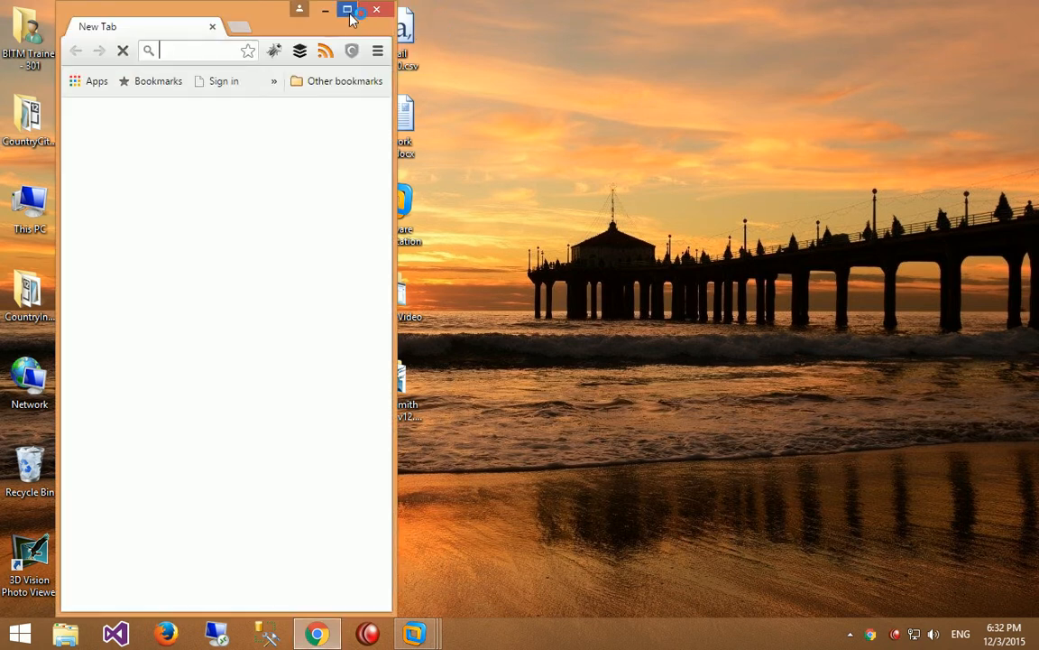
{"action": "left_click", "coordinate": [347, 9]}
{"action": "left_click", "coordinate": [966, 9]}
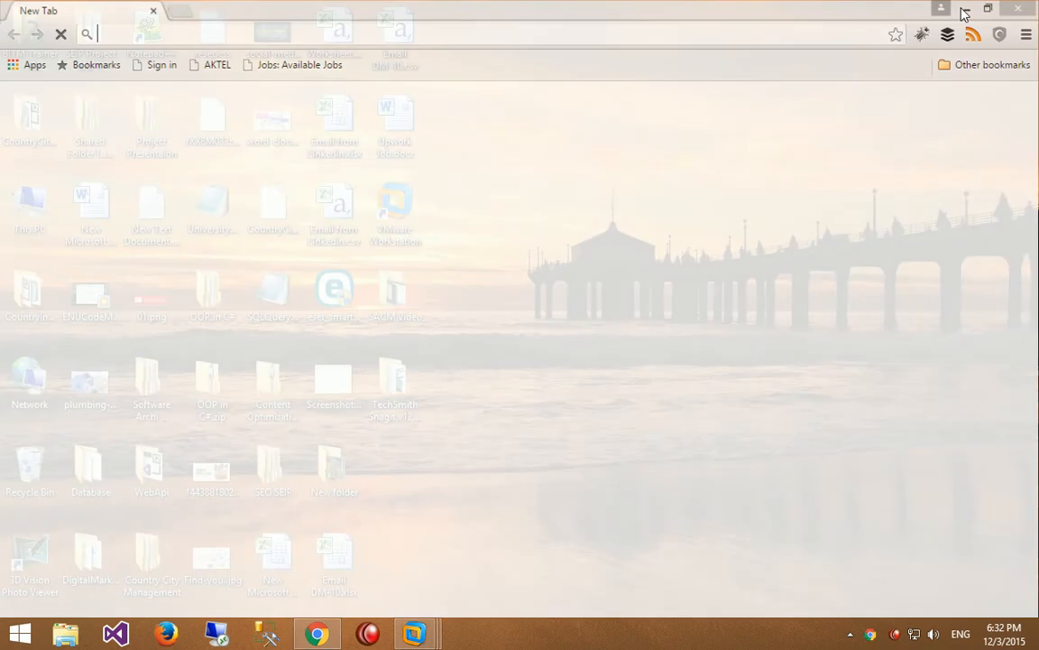
{"action": "mouse_move", "coordinate": [415, 633]}
{"action": "left_click", "coordinate": [419, 519]}
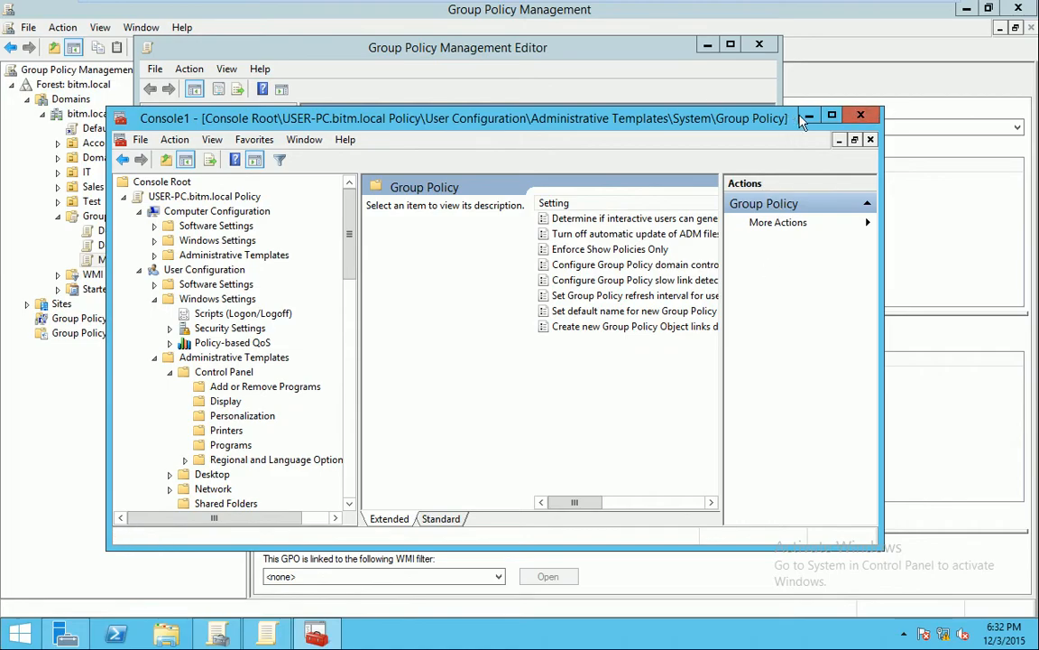
{"action": "left_click", "coordinate": [809, 119]}
Move the editor, expand User Configuration Preferences > Windows Settings, and open Drive Maps
{"action": "left_click_drag", "start_coordinate": [508, 57], "coordinate": [548, 77]}
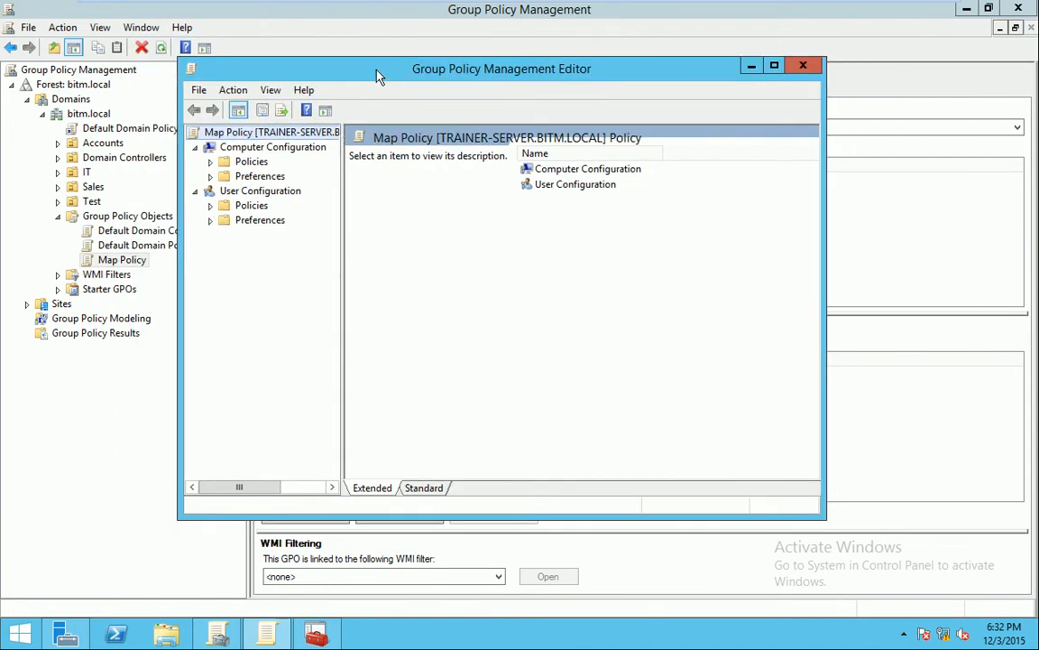
{"action": "left_click_drag", "start_coordinate": [390, 74], "coordinate": [450, 88]}
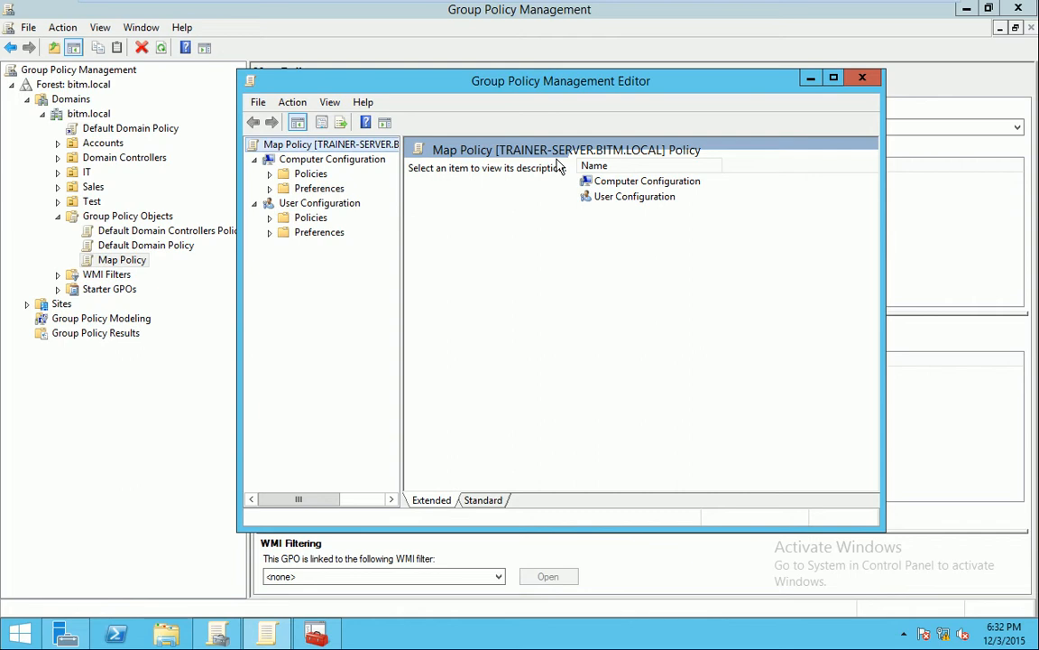
{"action": "left_click", "coordinate": [270, 235]}
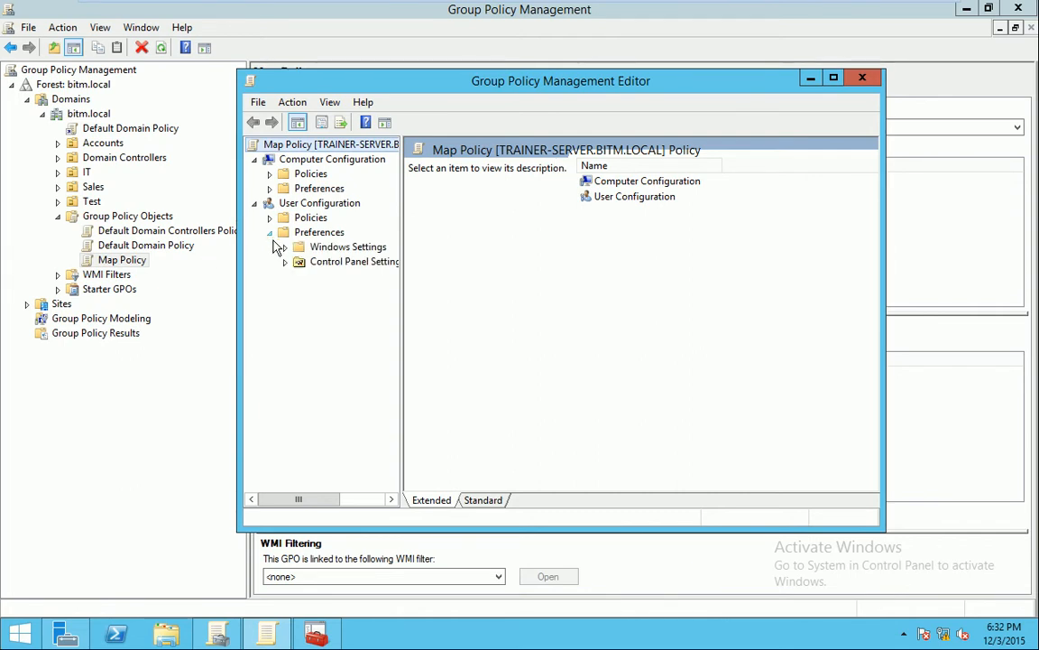
{"action": "left_click", "coordinate": [285, 264]}
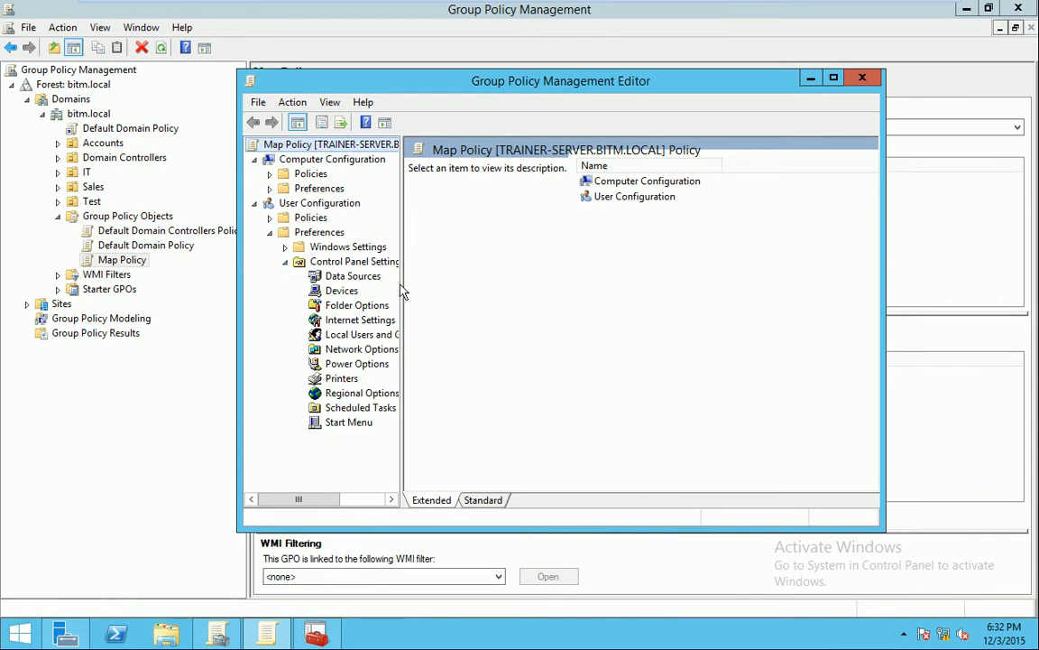
{"action": "left_click_drag", "start_coordinate": [401, 278], "coordinate": [439, 278]}
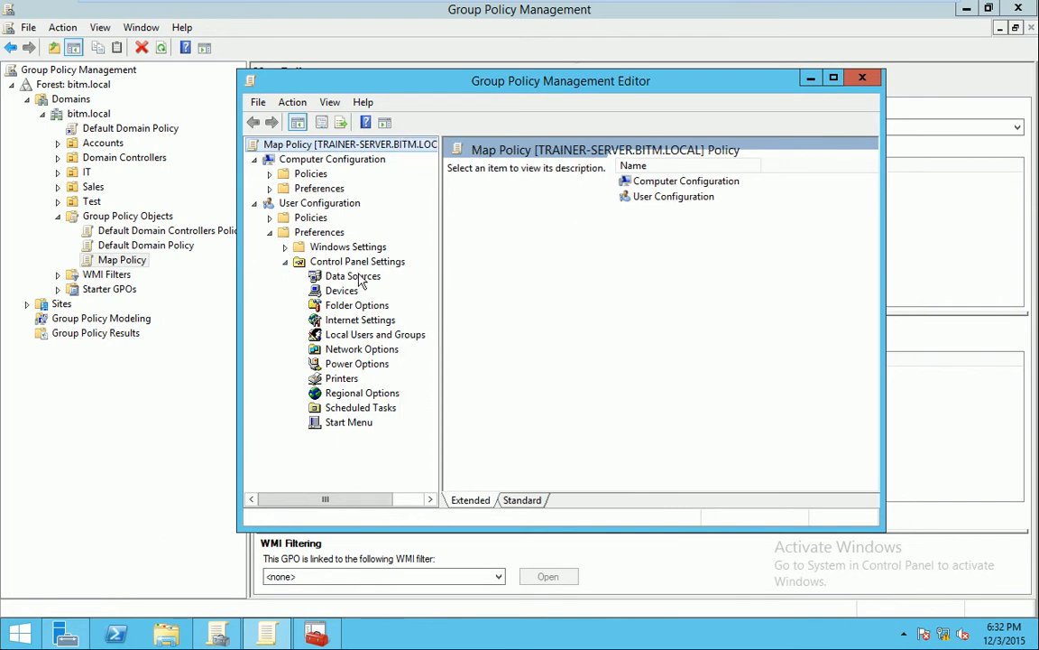
{"action": "left_click", "coordinate": [285, 247]}
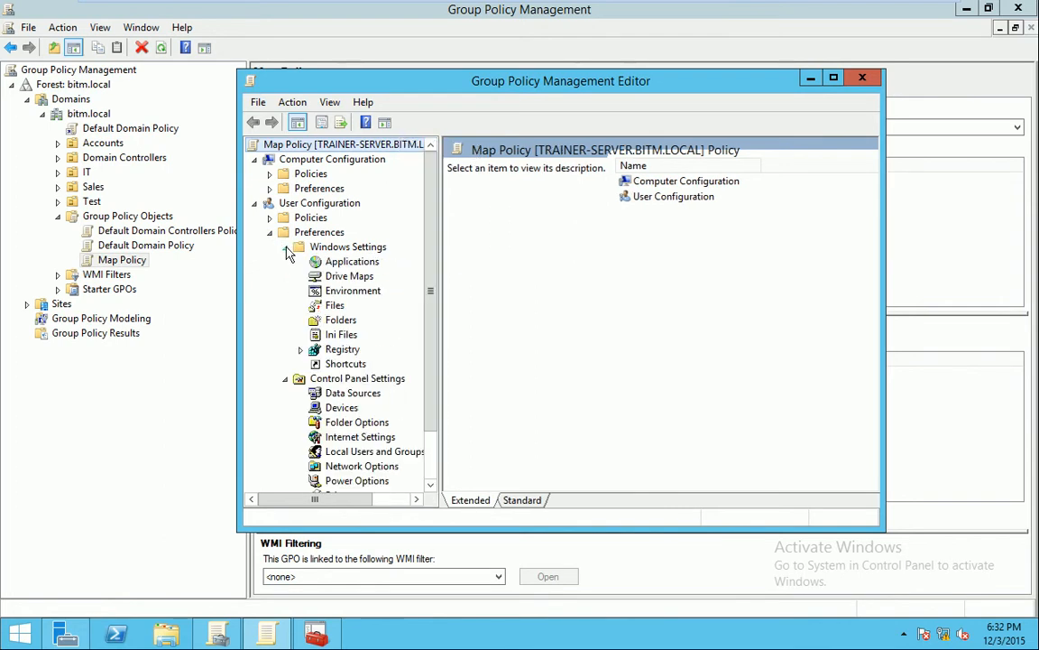
{"action": "left_click", "coordinate": [285, 379]}
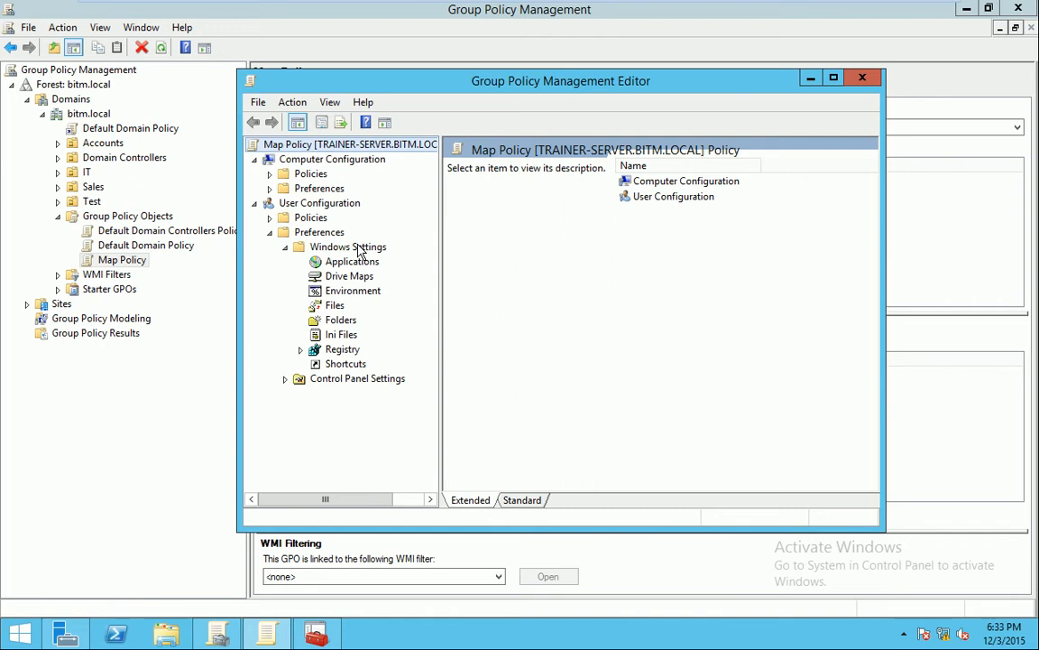
{"action": "left_click", "coordinate": [353, 280]}
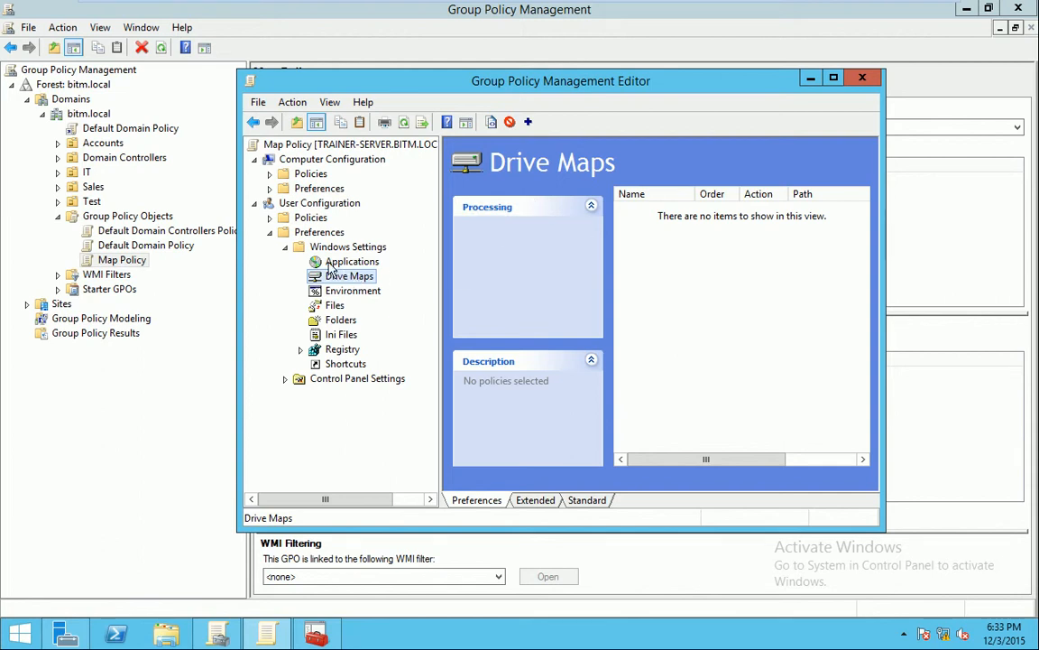
Reopen Map Policy's editor, navigate back to user Drive Maps, and start a new drive mapping
{"action": "left_click", "coordinate": [863, 78]}
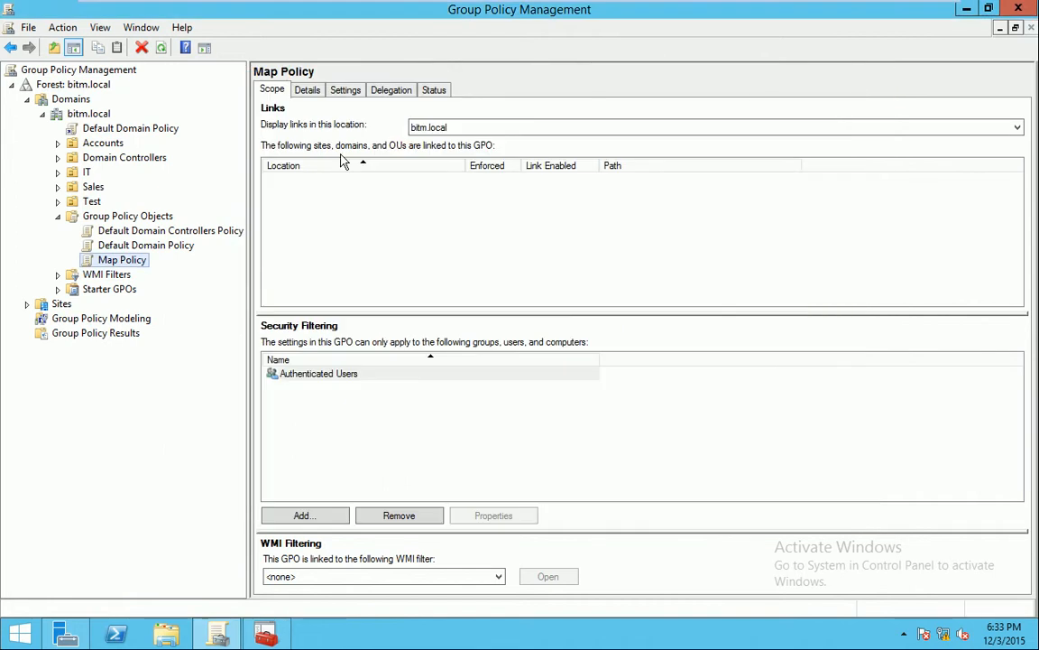
{"action": "right_click", "coordinate": [131, 260]}
{"action": "left_click", "coordinate": [158, 276]}
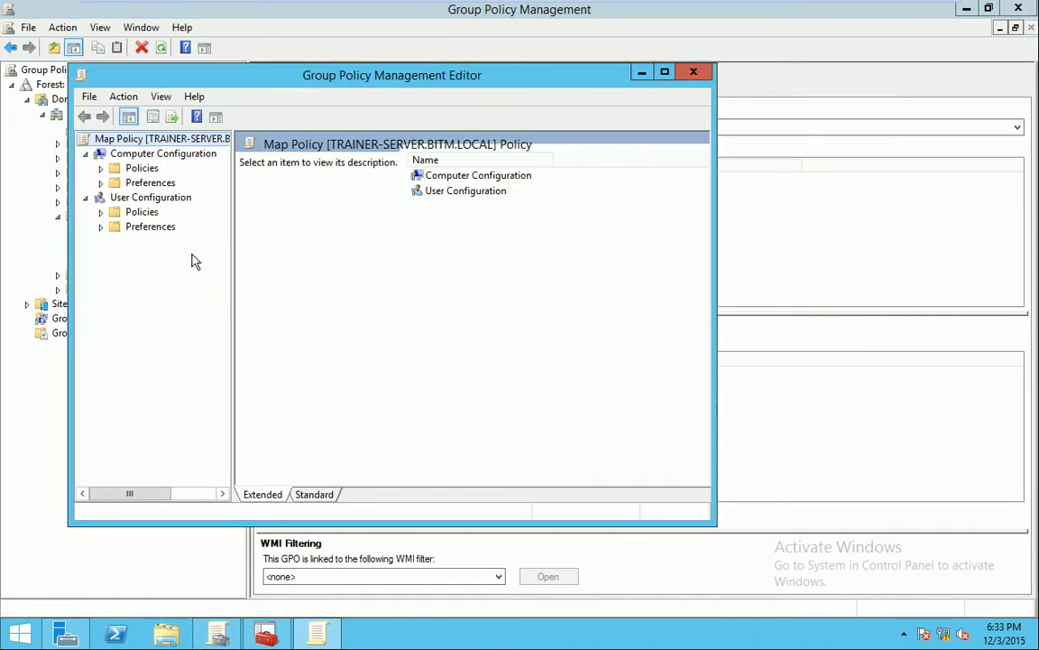
{"action": "left_click_drag", "start_coordinate": [384, 84], "coordinate": [520, 64]}
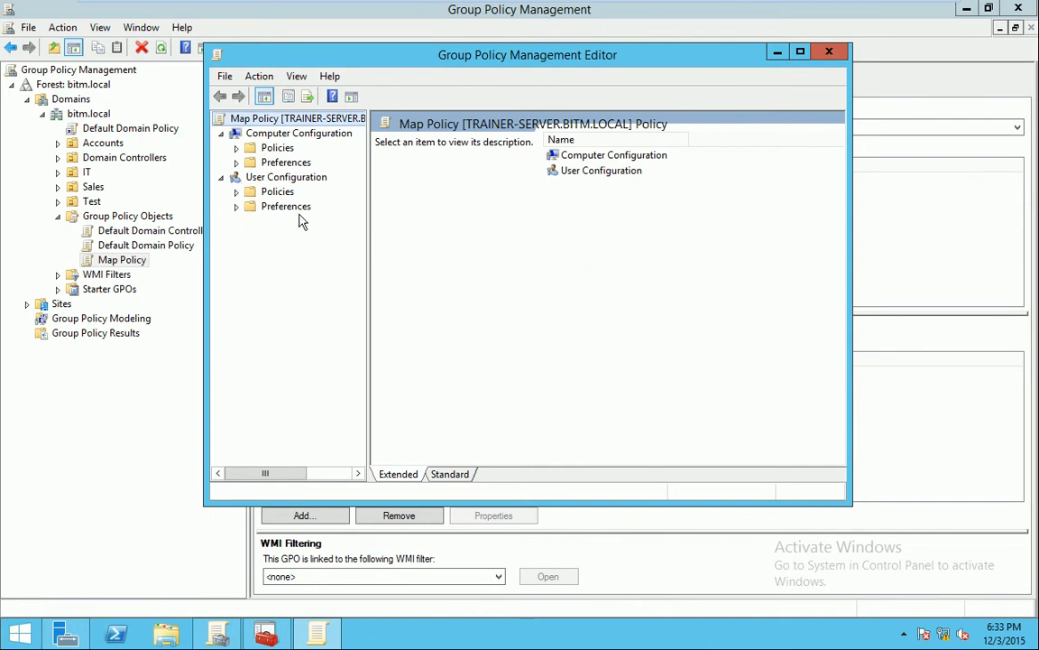
{"action": "left_click", "coordinate": [237, 209]}
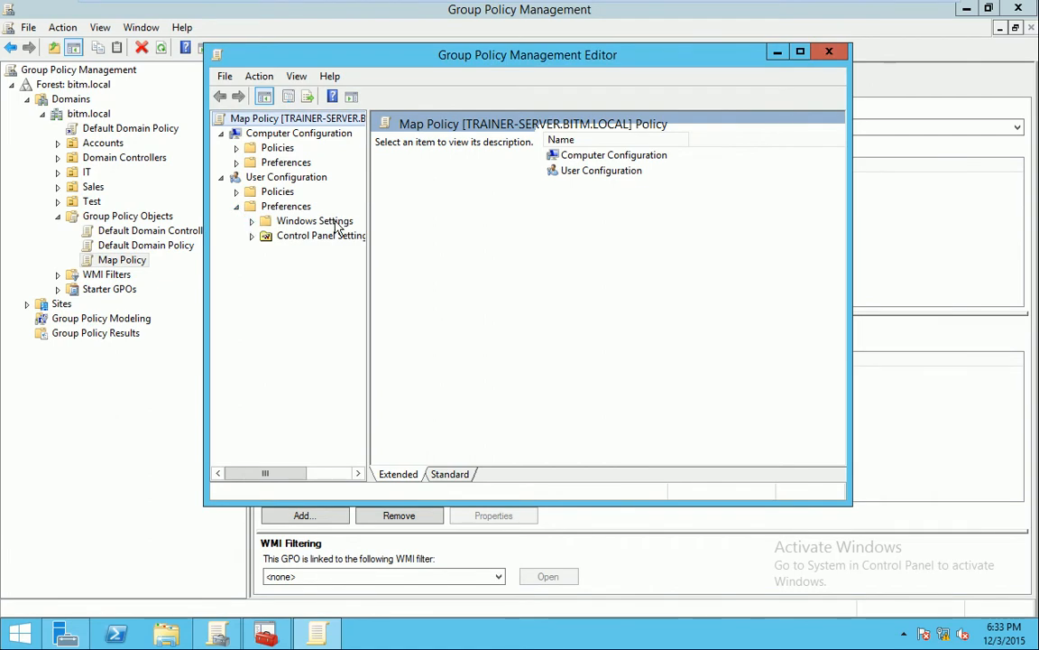
{"action": "left_click", "coordinate": [252, 220]}
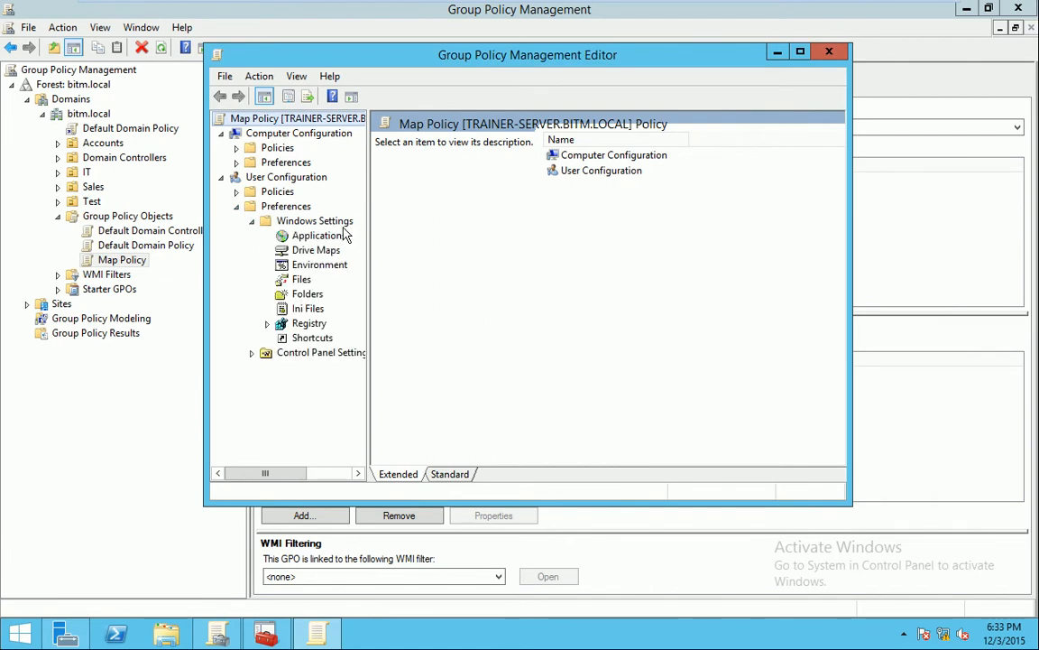
{"action": "left_click", "coordinate": [329, 252]}
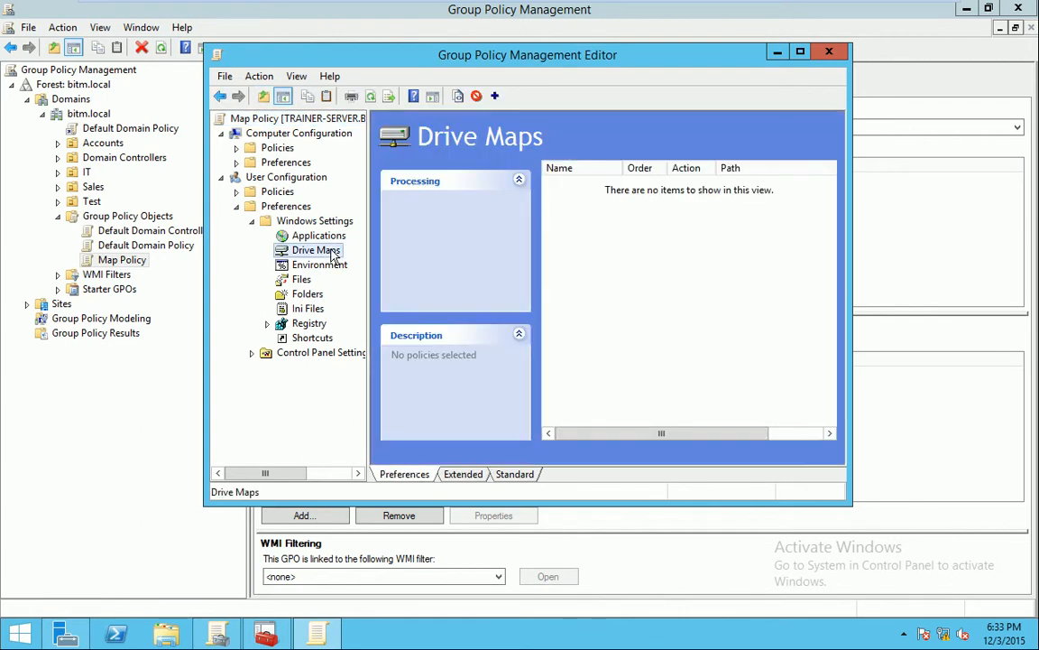
{"action": "left_click", "coordinate": [494, 95]}
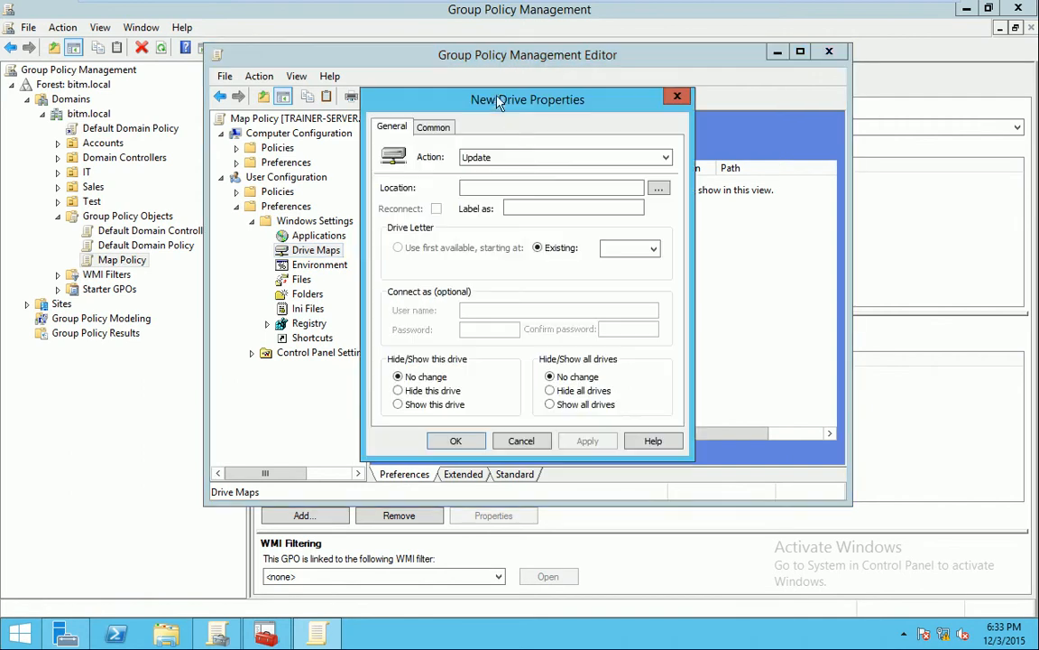
Discard the earlier draft and start a new mapped drive under Drive Maps, keeping the Update action
{"action": "left_click", "coordinate": [521, 440]}
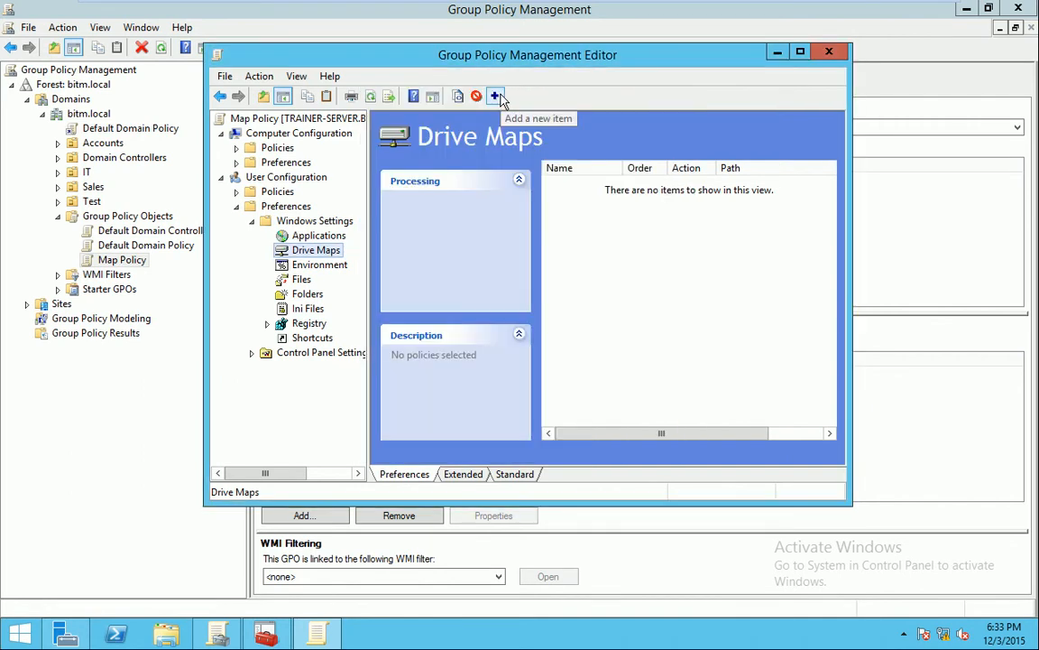
{"action": "right_click", "coordinate": [340, 253]}
{"action": "mouse_move", "coordinate": [371, 262]}
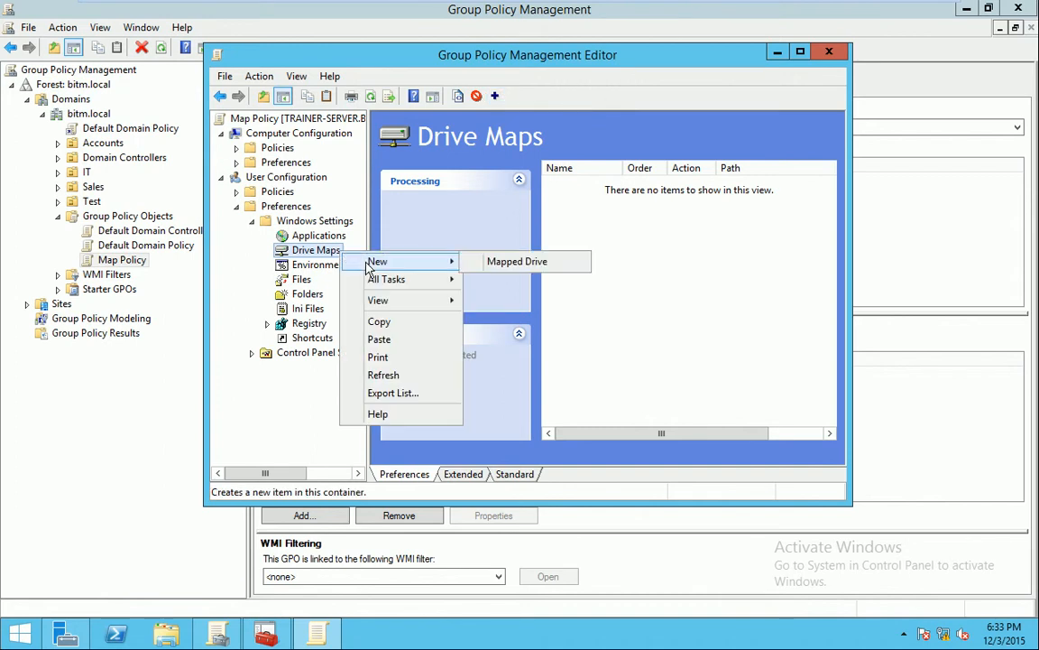
{"action": "left_click", "coordinate": [520, 266]}
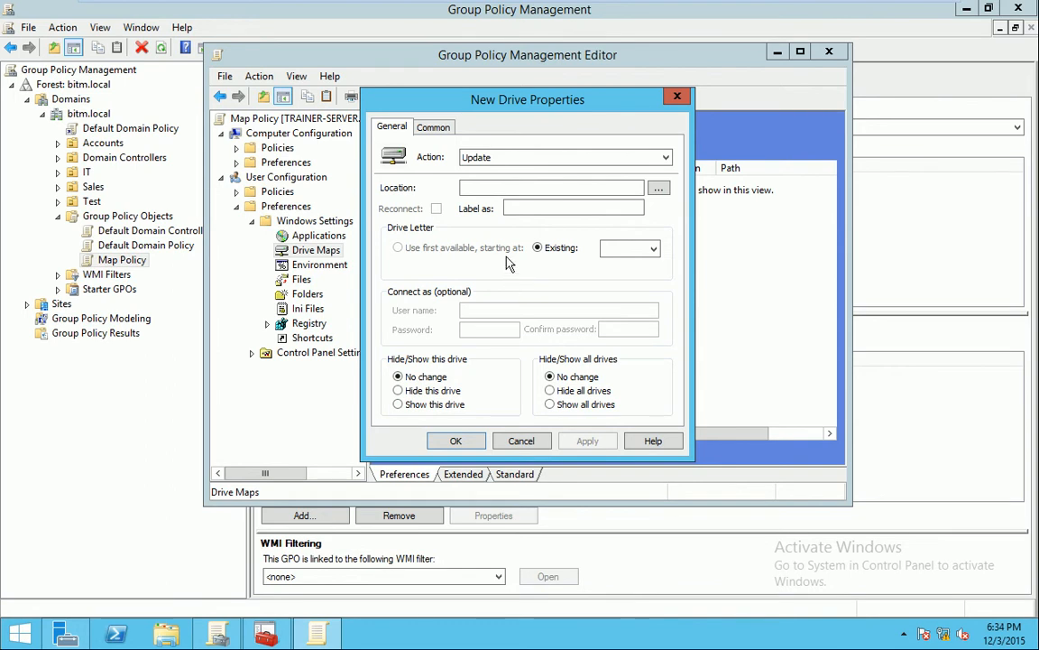
{"action": "left_click", "coordinate": [666, 159]}
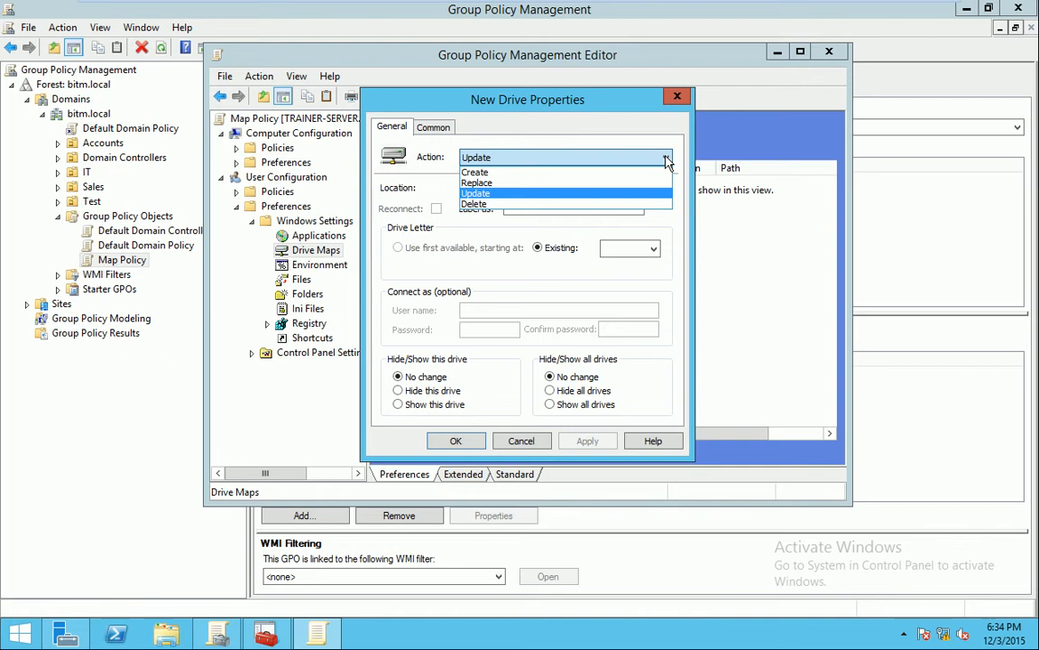
{"action": "left_click", "coordinate": [571, 192]}
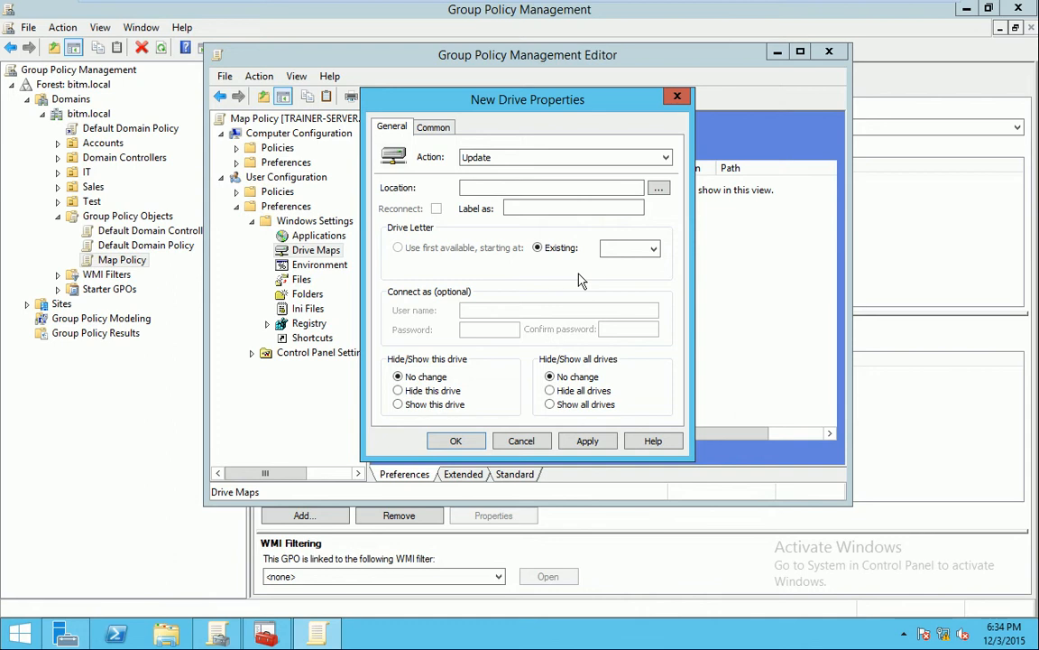
{"action": "left_click", "coordinate": [523, 188]}
Enter location //Trainer-Server/share1, turn on Reconnect, and label the drive Share1
{"action": "type", "text": "//Trainer-Server"}
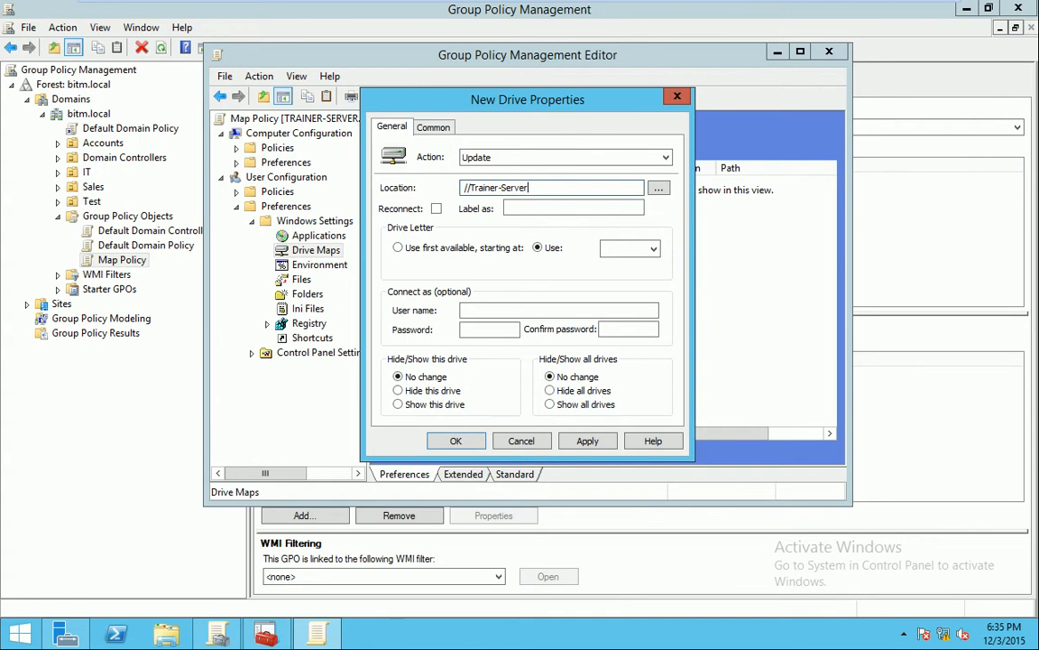
{"action": "type", "text": "/share1"}
{"action": "left_click", "coordinate": [437, 210]}
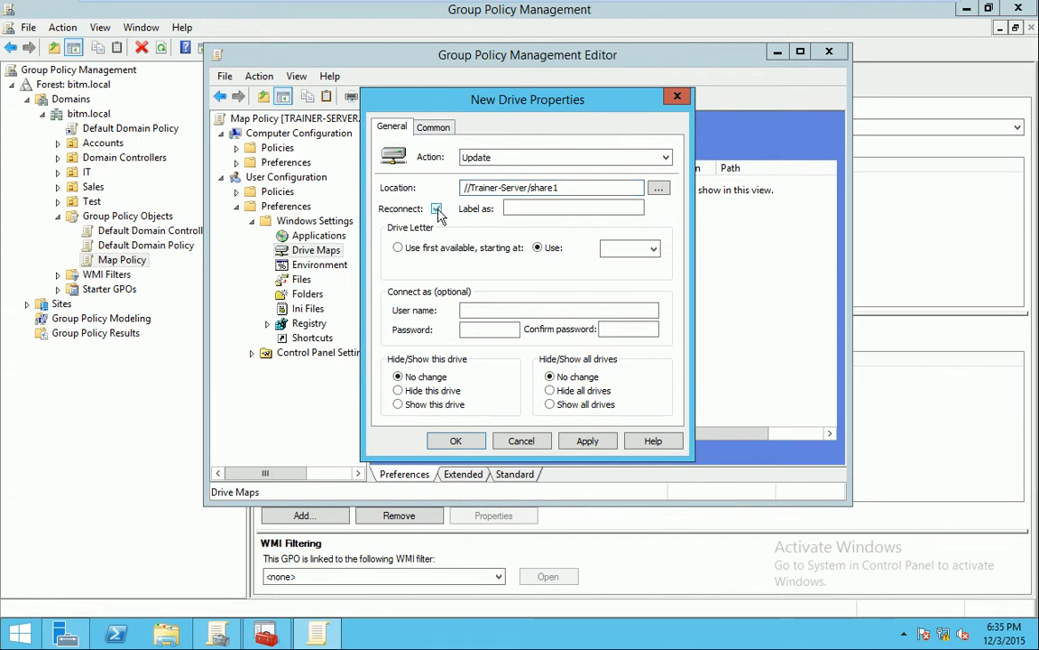
{"action": "left_click", "coordinate": [437, 209]}
{"action": "left_click", "coordinate": [437, 209]}
{"action": "left_click", "coordinate": [523, 208]}
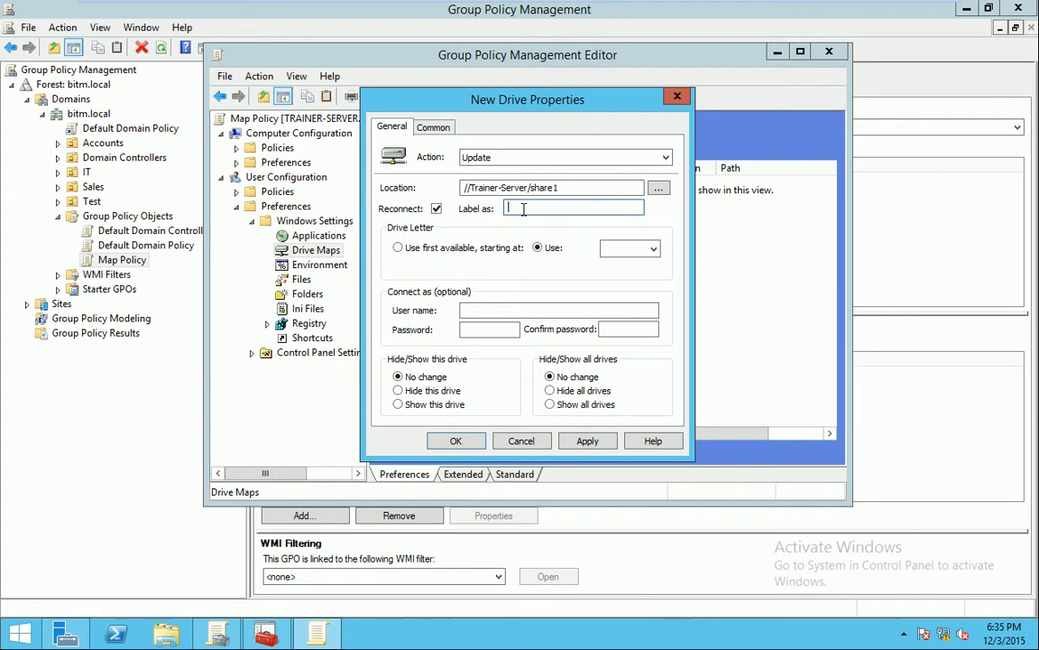
{"action": "type", "text": "Share1"}
Assign drive letter A, starting first-available at A, and save the mapping
{"action": "left_click", "coordinate": [398, 248]}
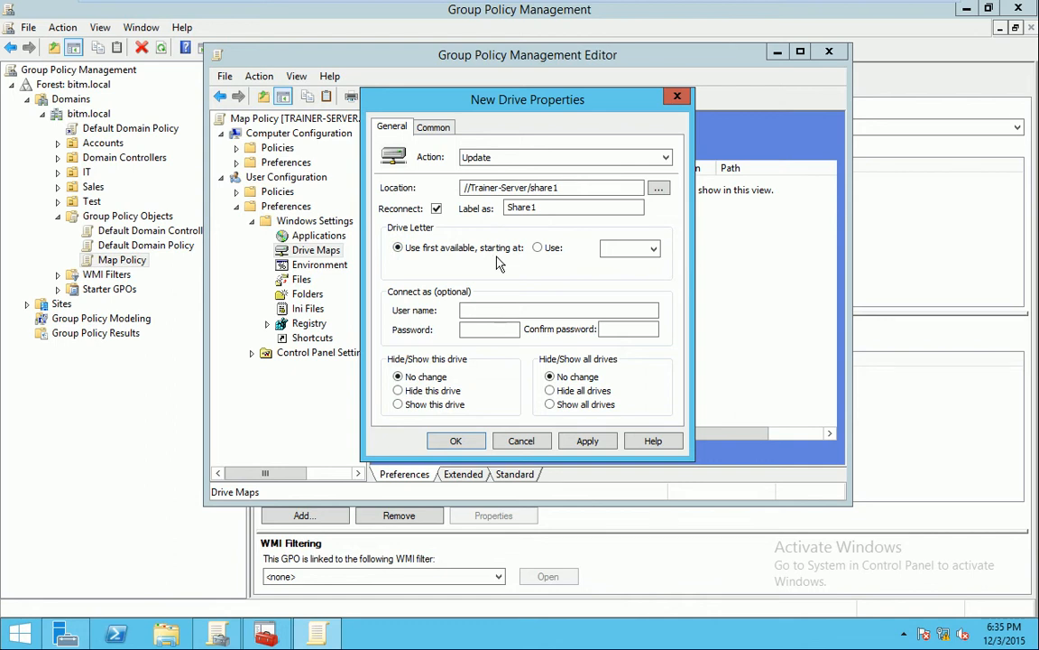
{"action": "left_click", "coordinate": [587, 441]}
{"action": "left_click", "coordinate": [582, 378]}
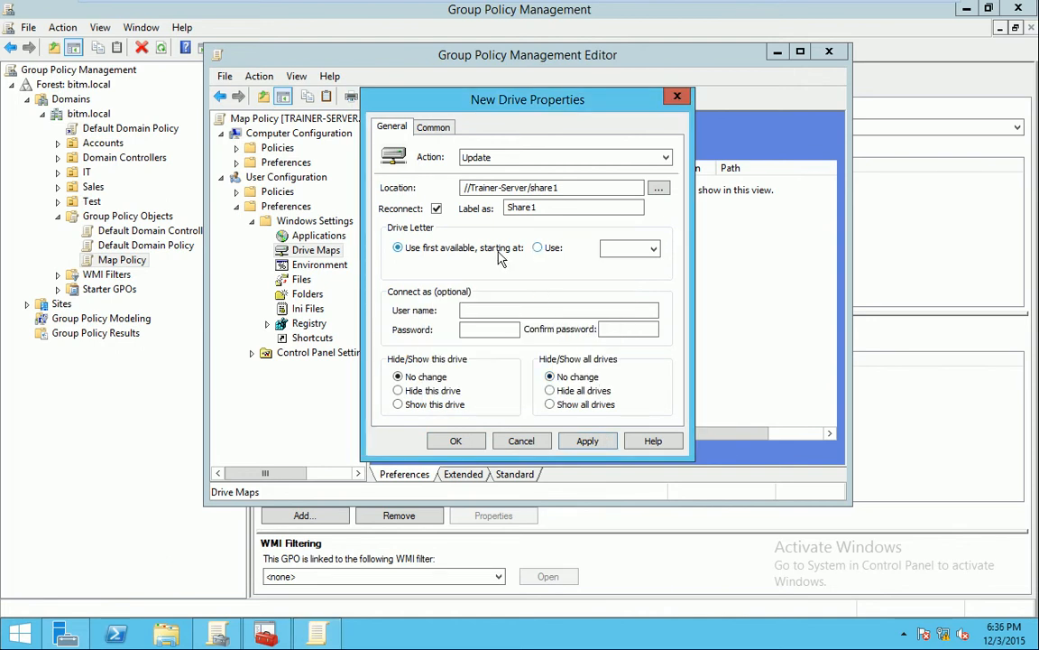
{"action": "left_click", "coordinate": [538, 247]}
{"action": "left_click", "coordinate": [398, 248]}
{"action": "left_click", "coordinate": [537, 248]}
{"action": "left_click", "coordinate": [653, 248]}
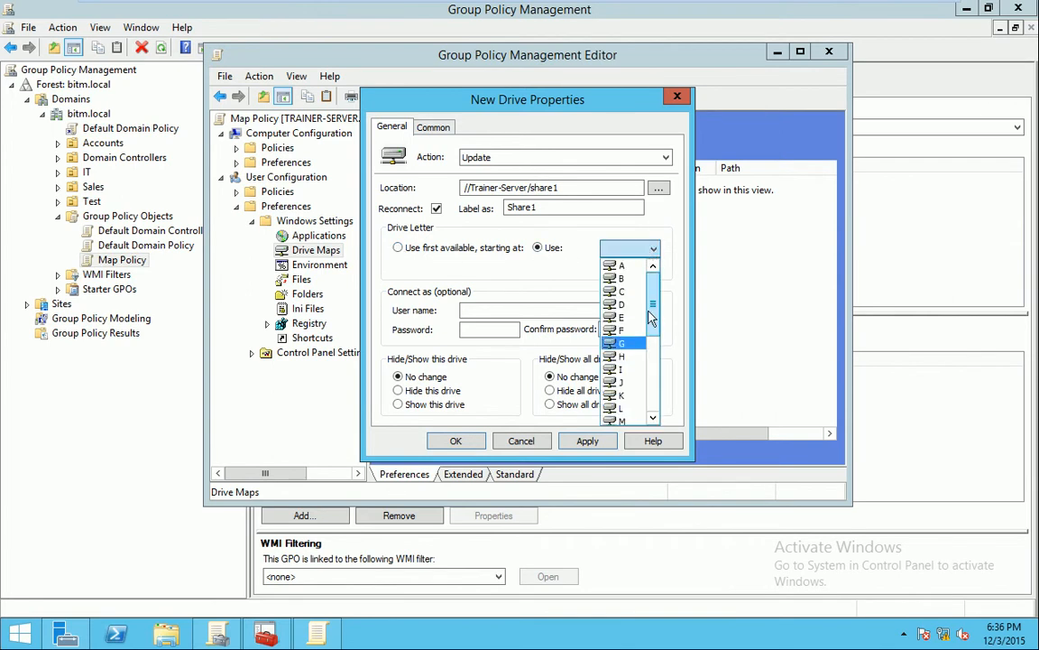
{"action": "left_click", "coordinate": [619, 265]}
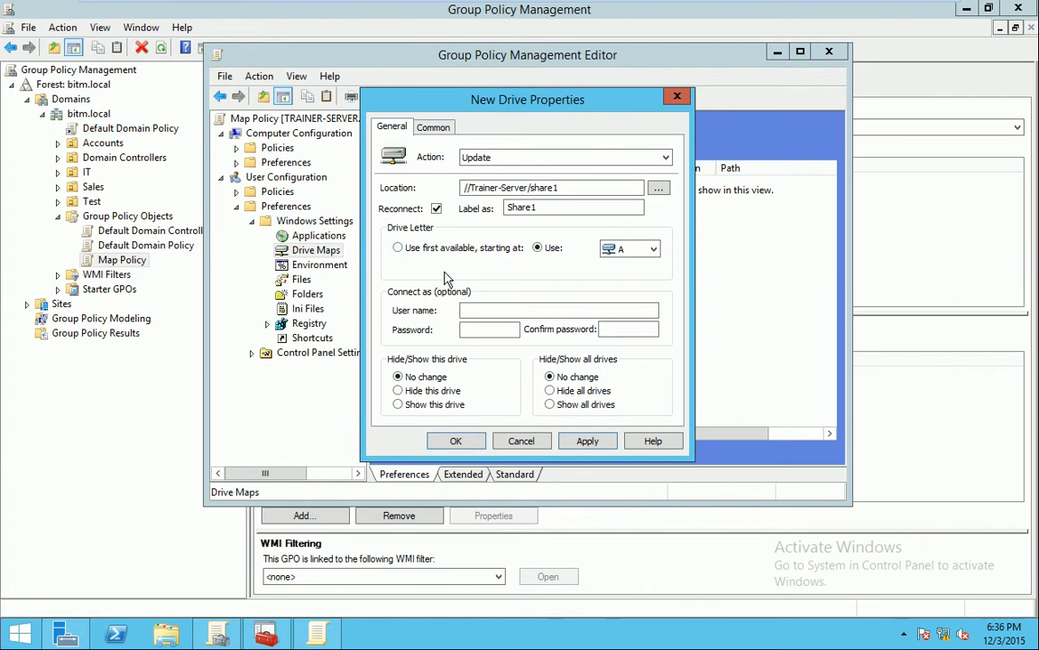
{"action": "left_click", "coordinate": [398, 247]}
{"action": "left_click", "coordinate": [592, 440]}
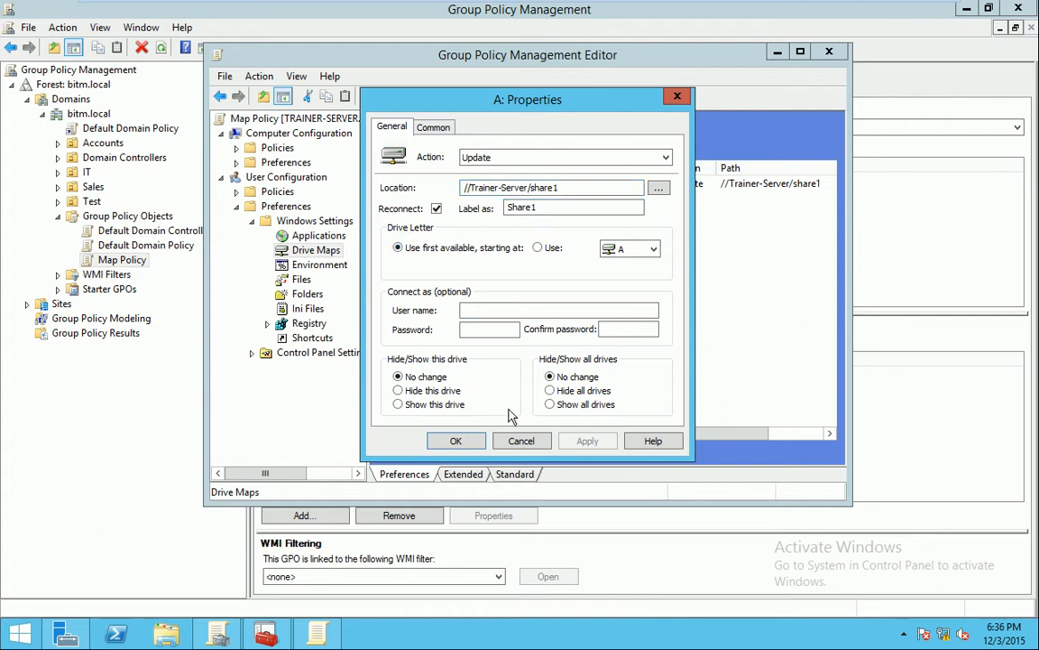
{"action": "left_click", "coordinate": [458, 441]}
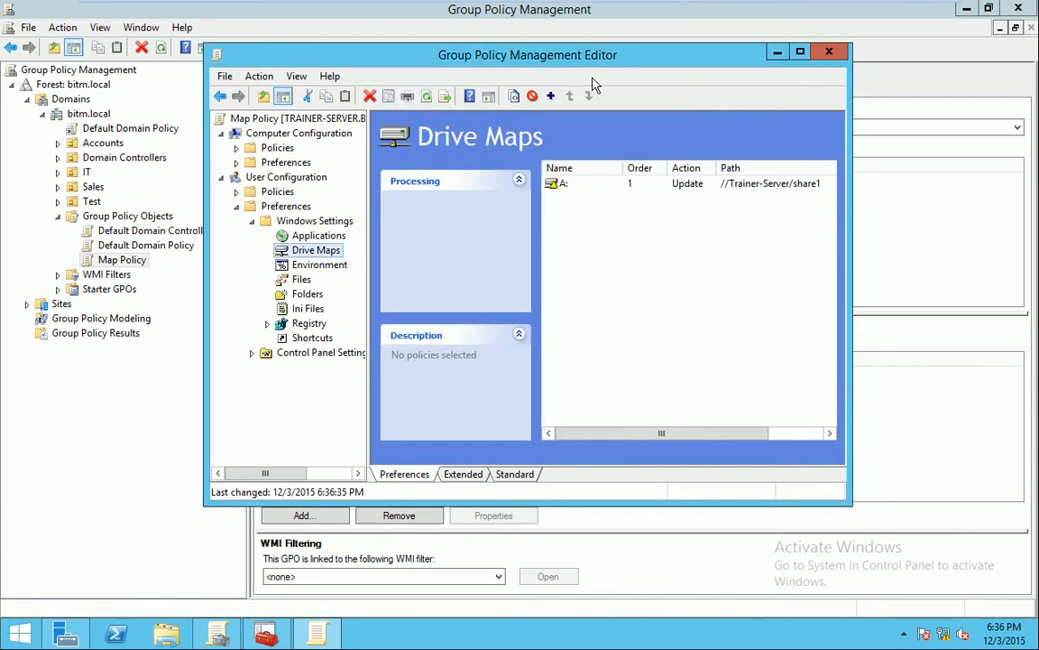
Create a mapped drive to \\Trainer-Server\share2 labelled Share2, reconnecting, first available letter from A
{"action": "left_click", "coordinate": [550, 95]}
{"action": "left_click", "coordinate": [481, 187]}
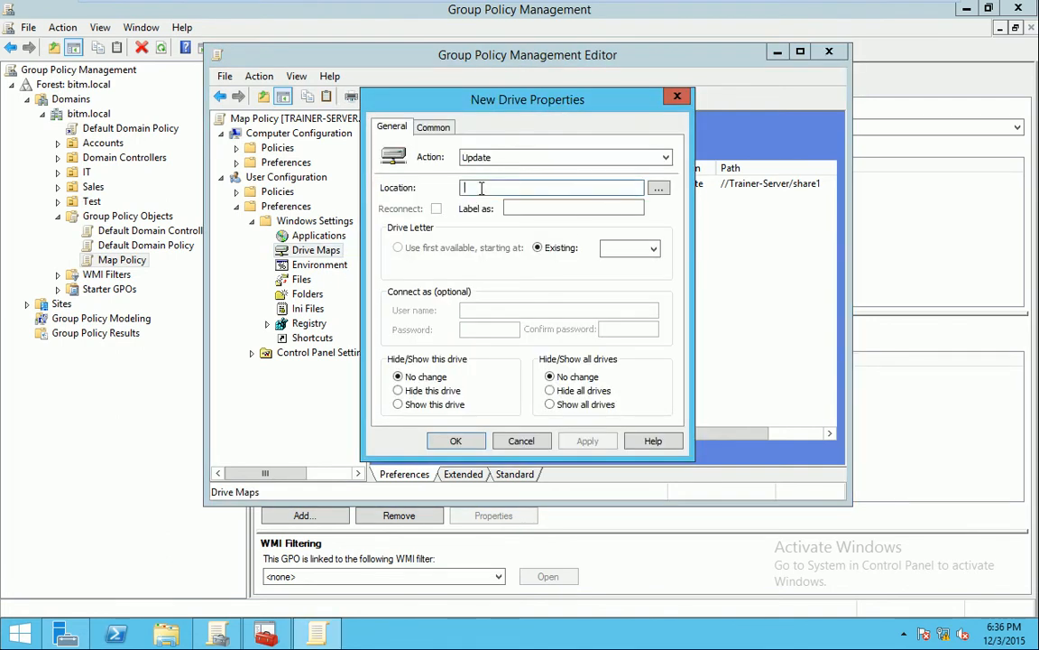
{"action": "type", "text": "\\Trainer-Server"}
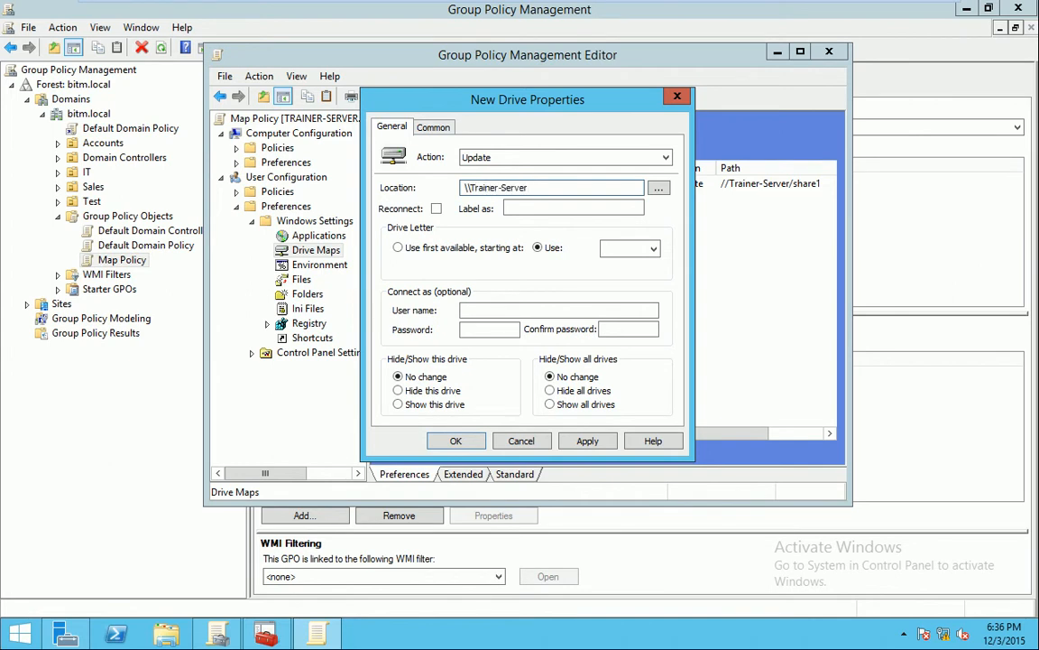
{"action": "type", "text": "\\share2"}
{"action": "left_click", "coordinate": [436, 209]}
{"action": "left_click", "coordinate": [637, 252]}
{"action": "left_click", "coordinate": [627, 265]}
{"action": "left_click", "coordinate": [411, 249]}
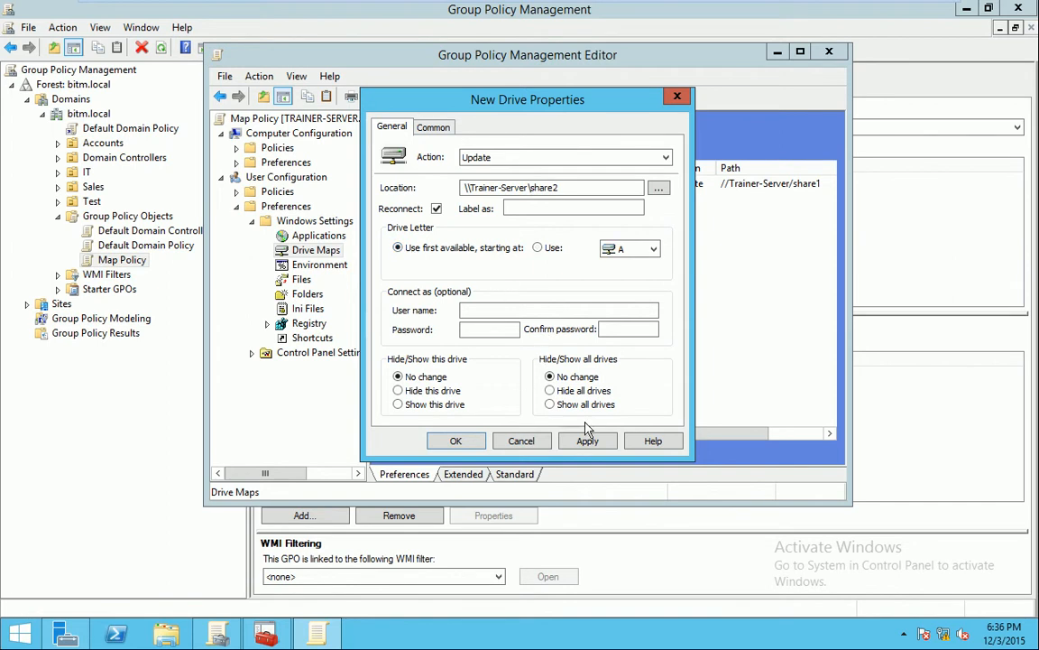
{"action": "left_click", "coordinate": [566, 206]}
{"action": "type", "text": "Share2"}
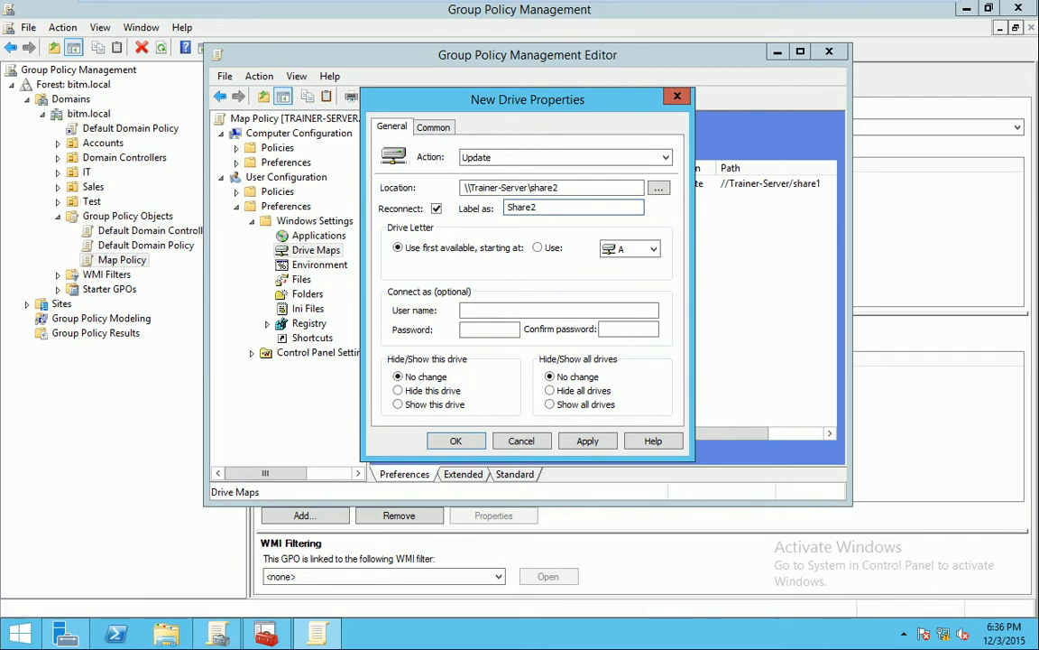
{"action": "left_click", "coordinate": [587, 440]}
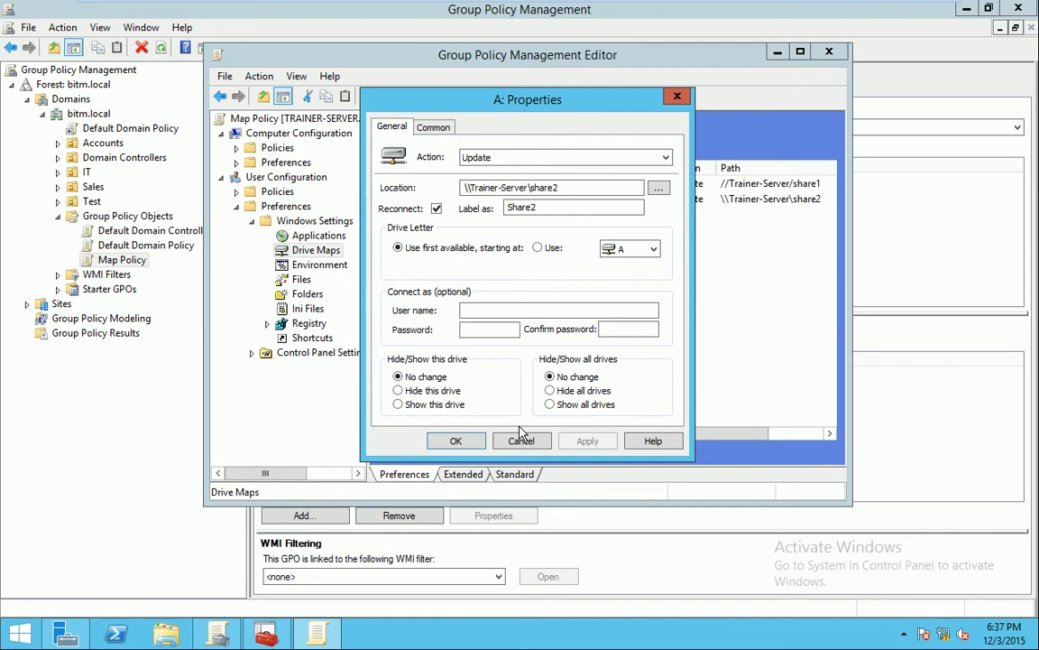
{"action": "left_click", "coordinate": [456, 441]}
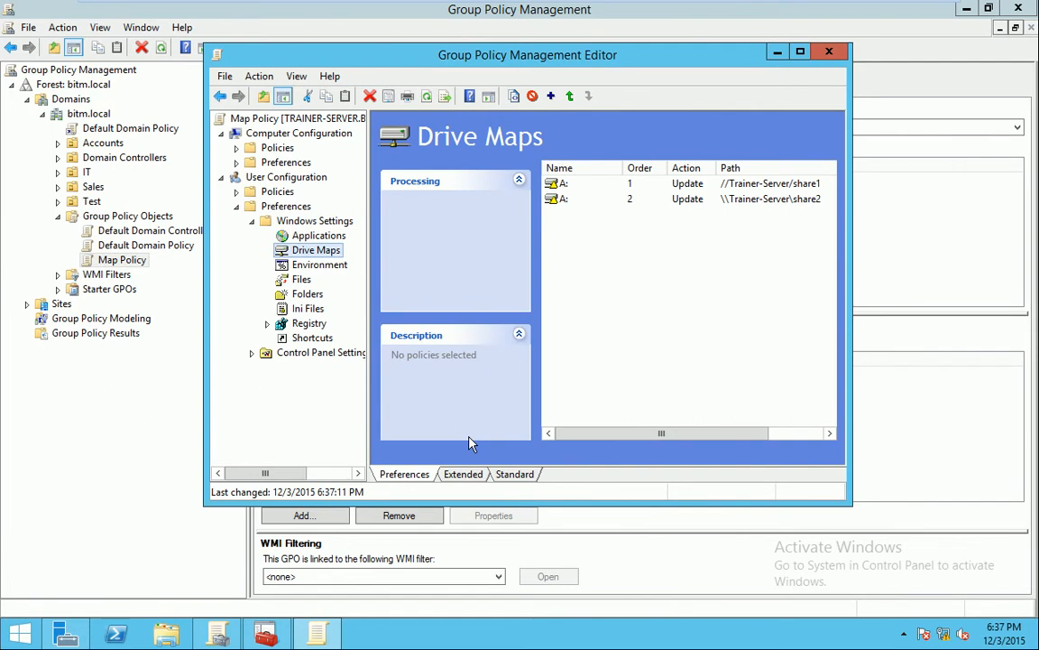
Change the share2 drive map's letter to B, save it, and close the policy editor
{"action": "double_click", "coordinate": [595, 200]}
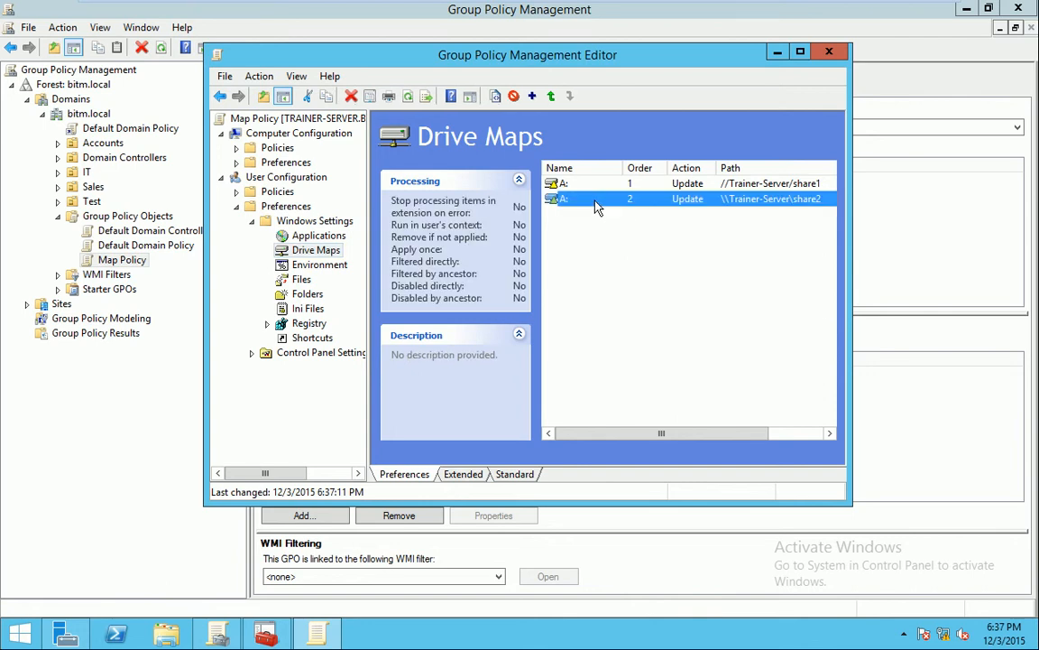
{"action": "left_click", "coordinate": [652, 249]}
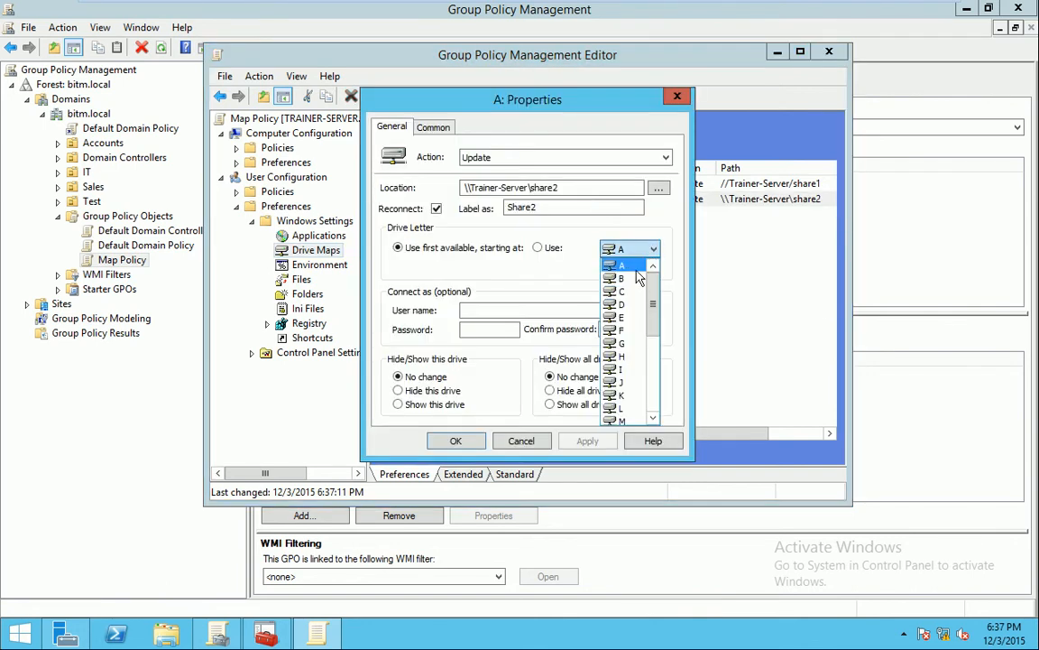
{"action": "left_click", "coordinate": [636, 280]}
{"action": "left_click", "coordinate": [596, 442]}
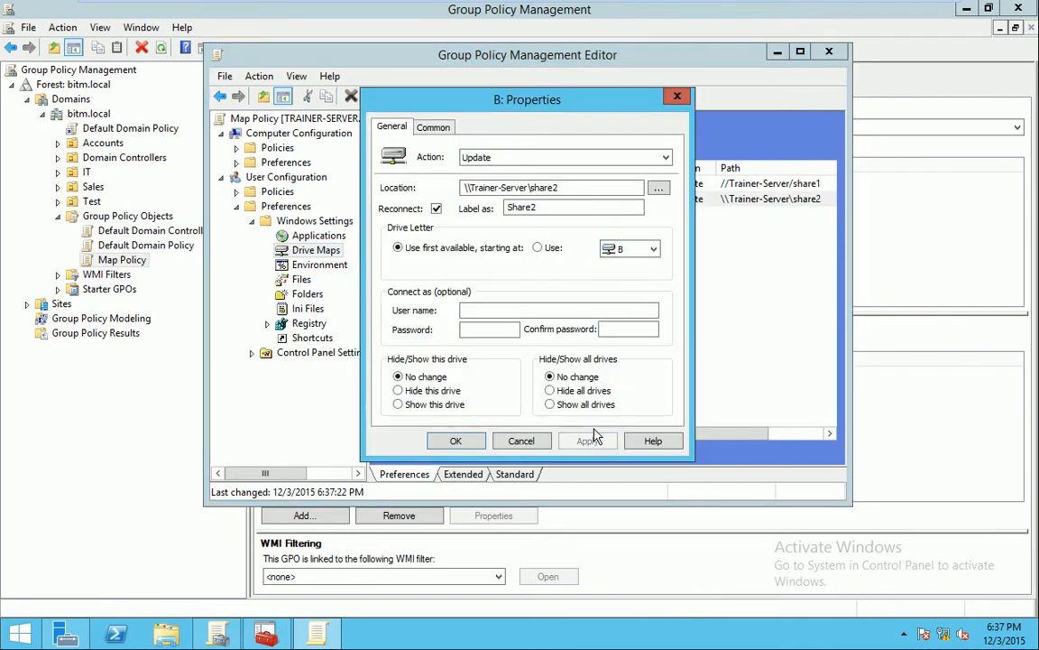
{"action": "left_click", "coordinate": [455, 441]}
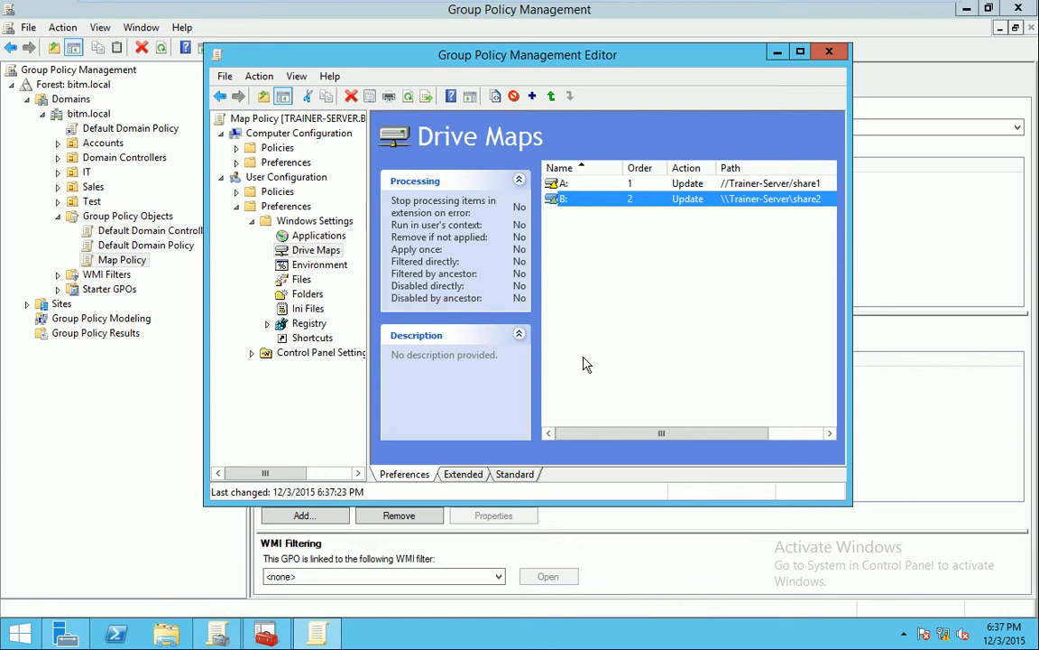
{"action": "left_click", "coordinate": [830, 52]}
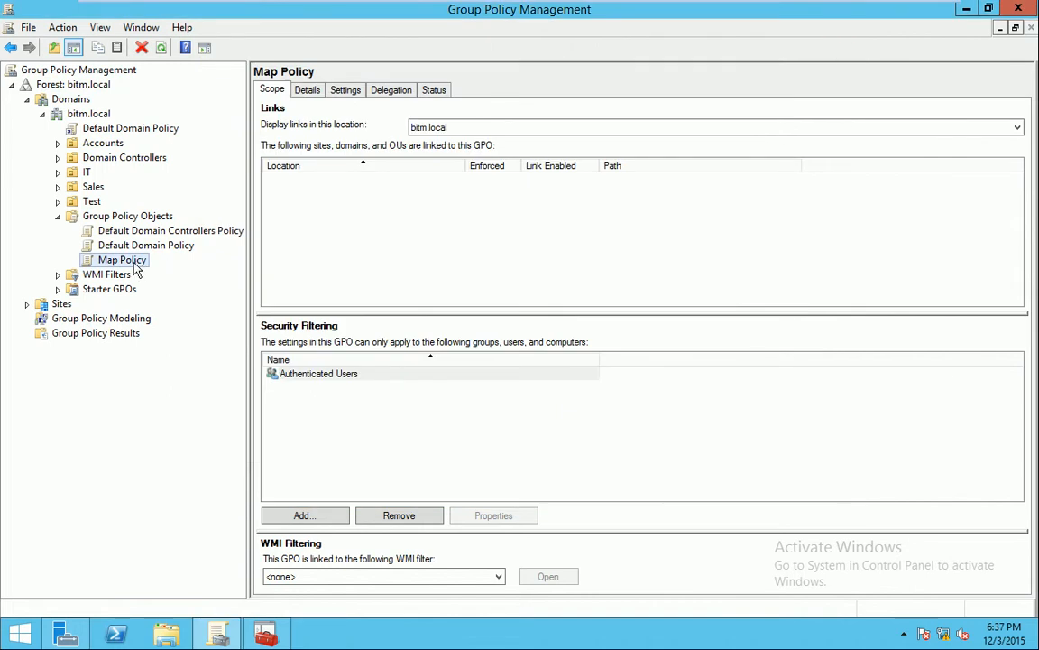
Link the existing Map Policy GPO to the IT OU
{"action": "right_click", "coordinate": [134, 264]}
{"action": "left_click", "coordinate": [87, 349]}
{"action": "right_click", "coordinate": [84, 173]}
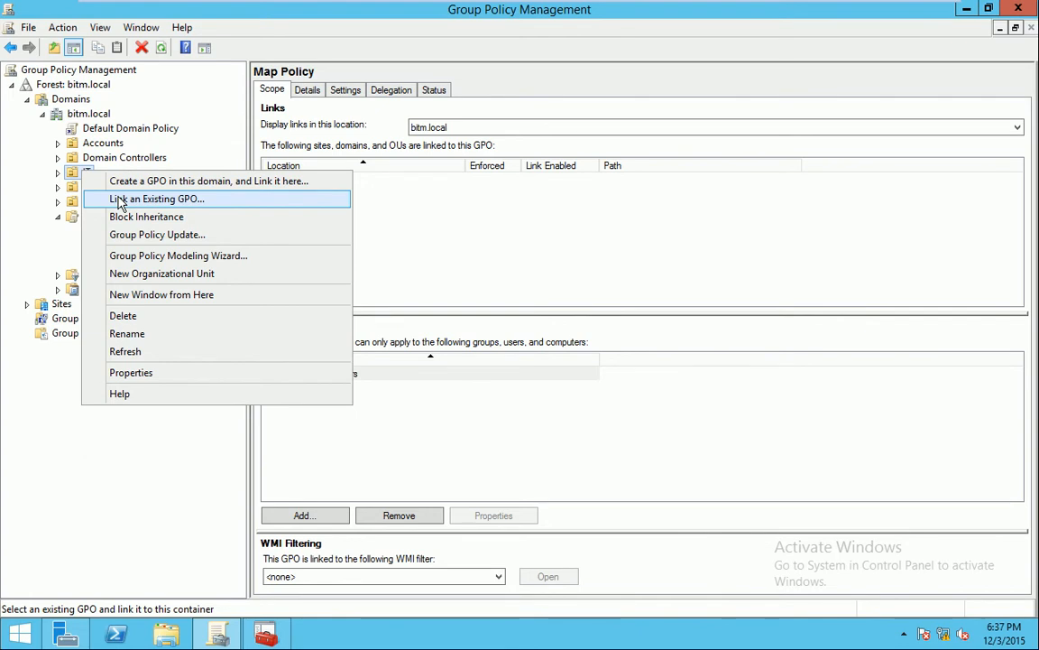
{"action": "left_click", "coordinate": [51, 156]}
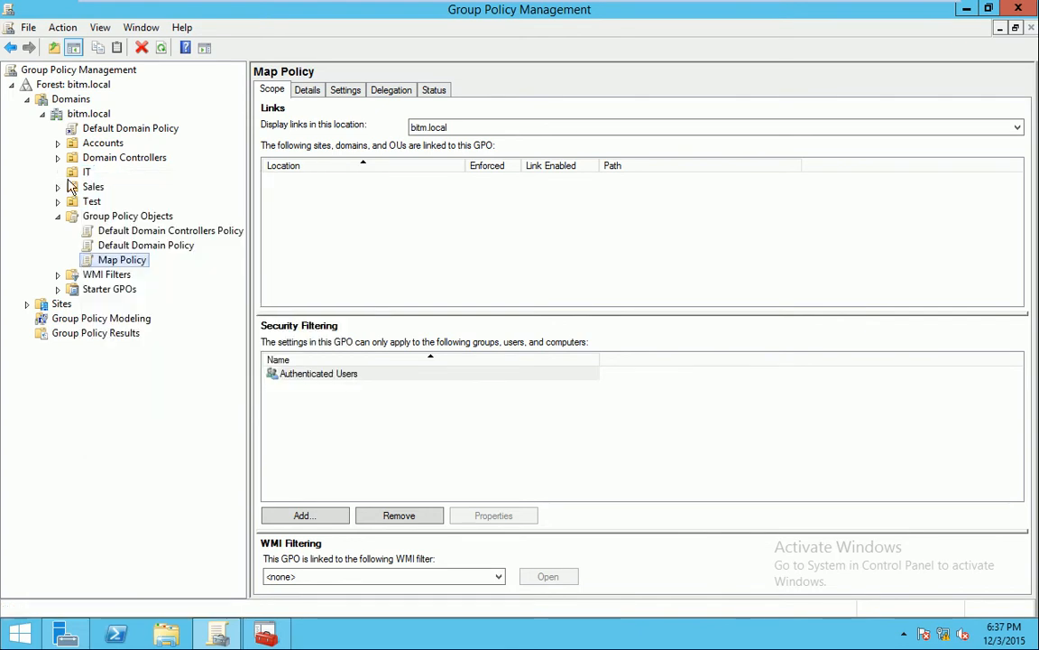
{"action": "right_click", "coordinate": [84, 173]}
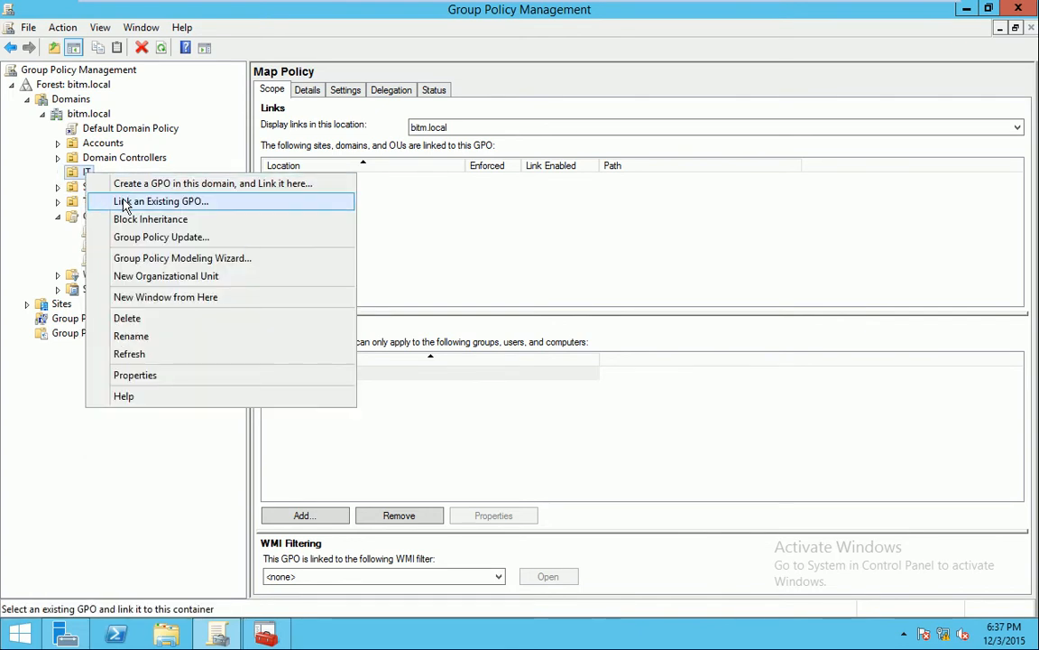
{"action": "left_click", "coordinate": [124, 203]}
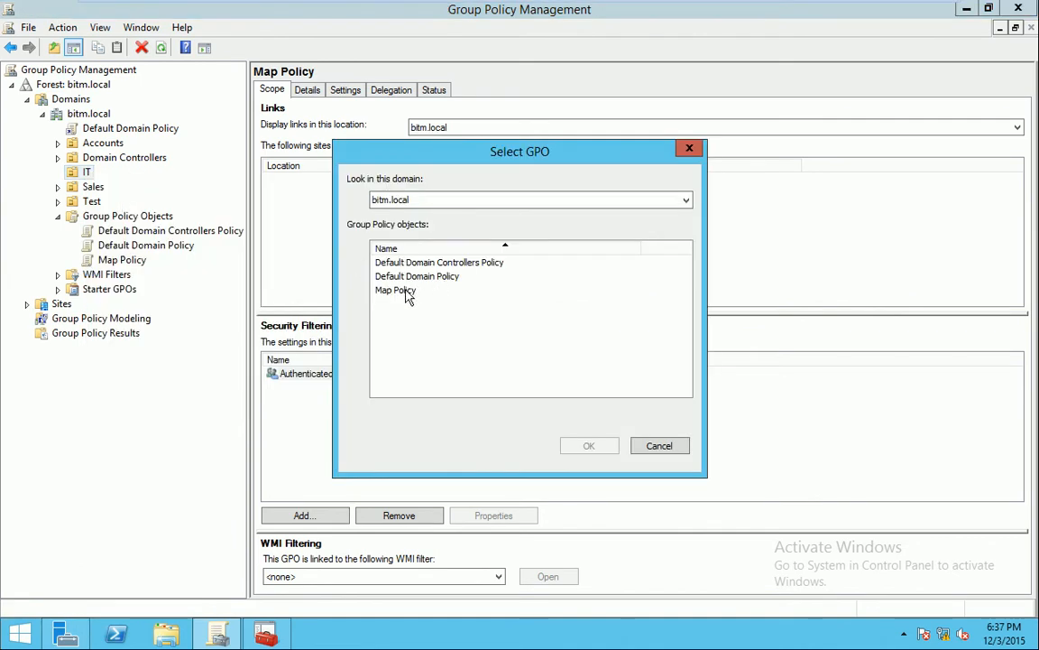
{"action": "left_click", "coordinate": [406, 293]}
{"action": "left_click", "coordinate": [587, 448]}
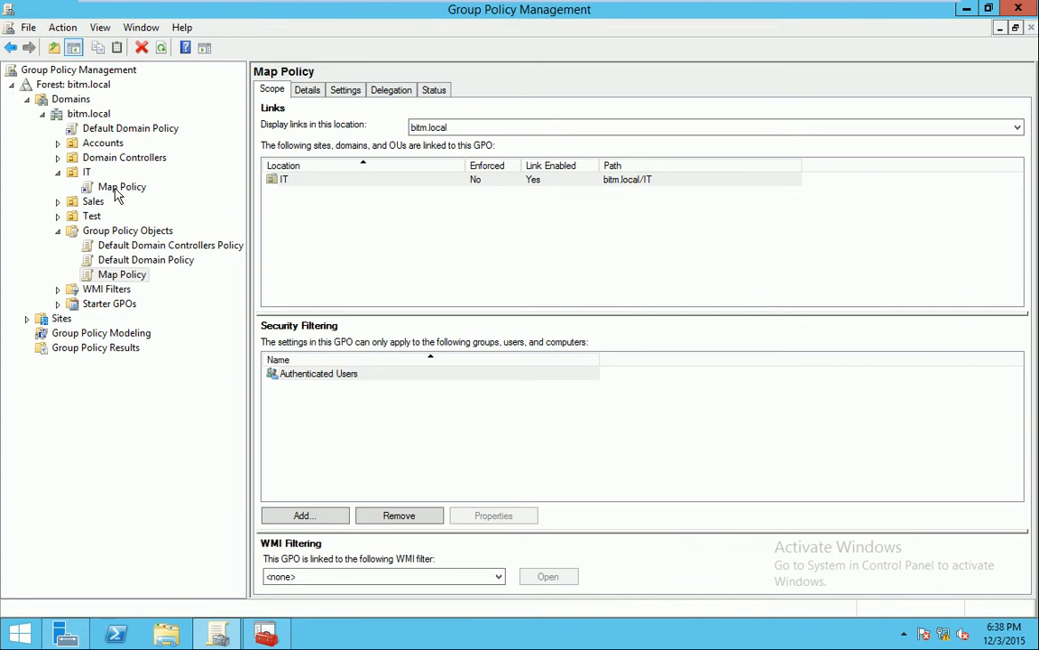
Link Map Policy to the bitm.local domain and to the Accounts OU
{"action": "right_click", "coordinate": [94, 113]}
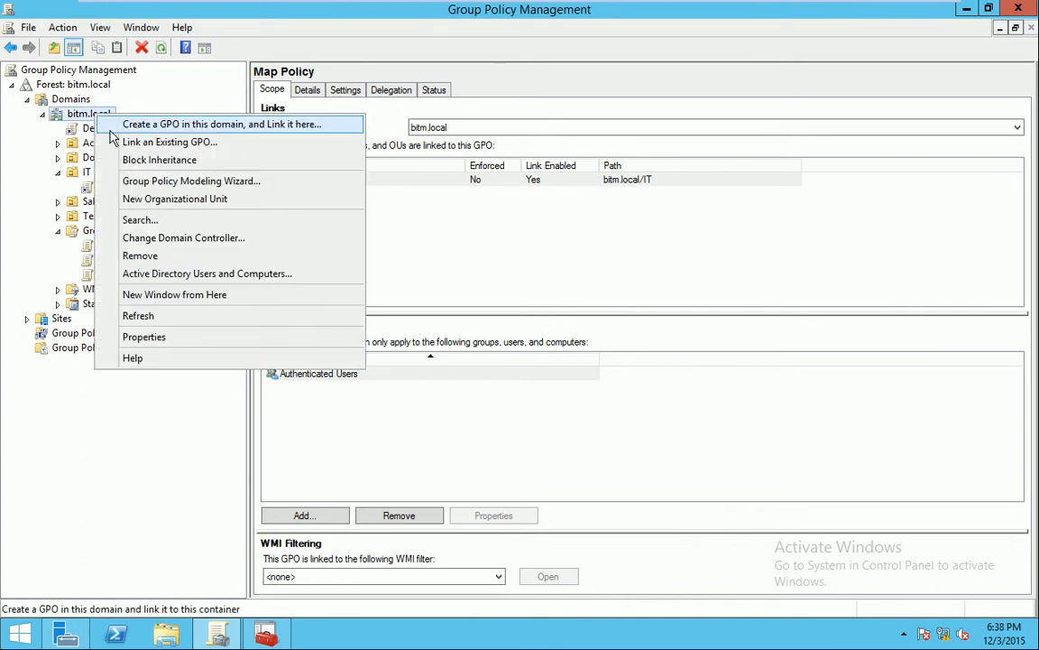
{"action": "left_click", "coordinate": [122, 142]}
{"action": "left_click", "coordinate": [391, 289]}
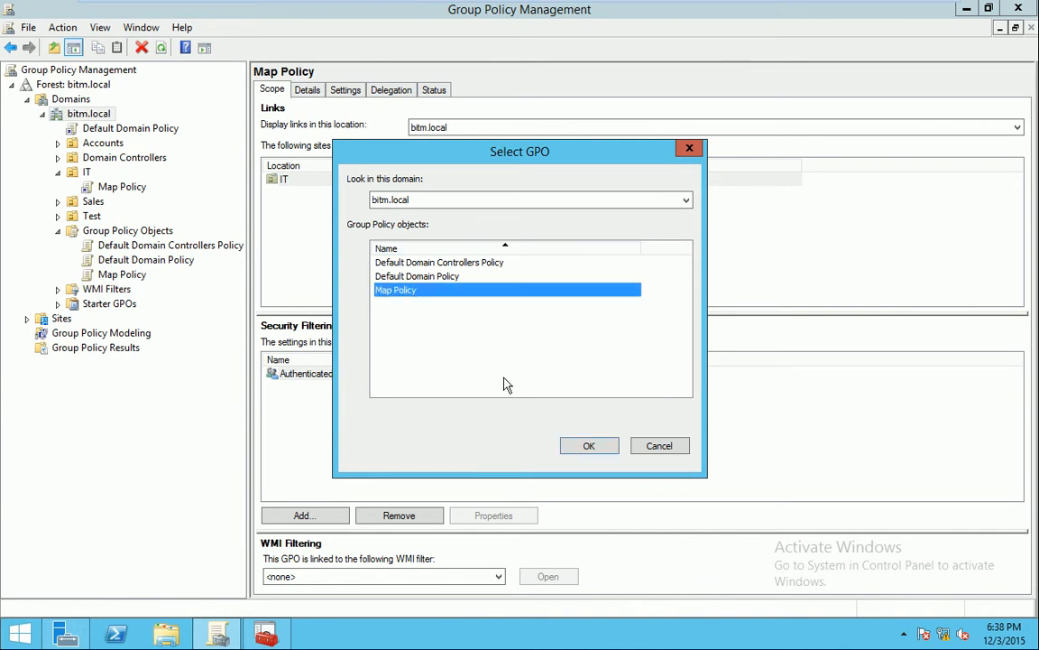
{"action": "left_click", "coordinate": [597, 448]}
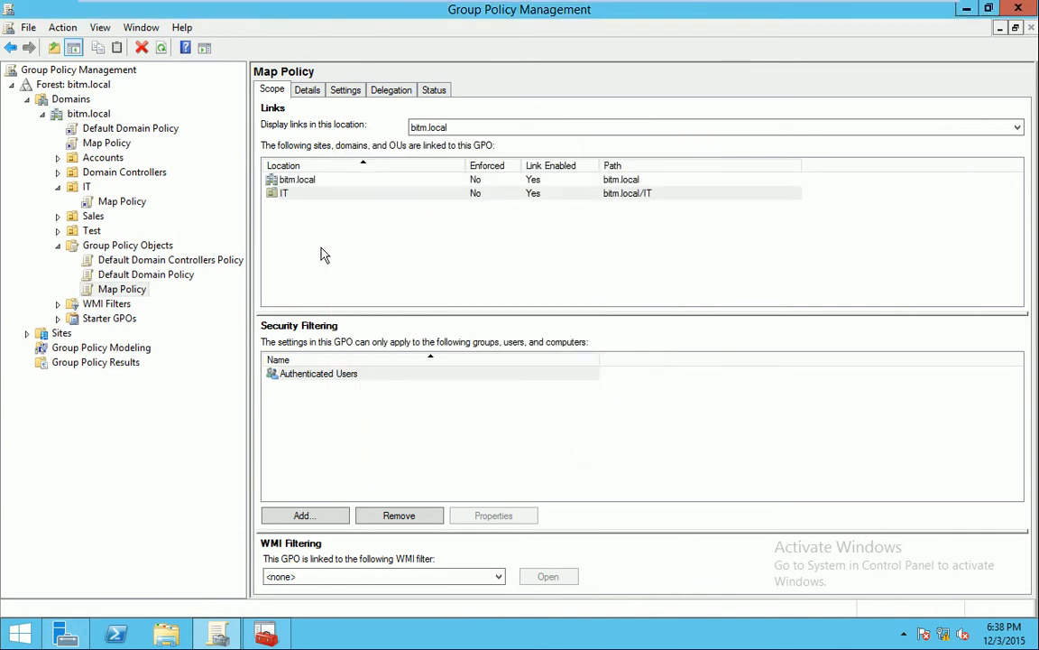
{"action": "right_click", "coordinate": [88, 161]}
{"action": "left_click", "coordinate": [133, 187]}
{"action": "left_click", "coordinate": [395, 291]}
{"action": "left_click", "coordinate": [591, 446]}
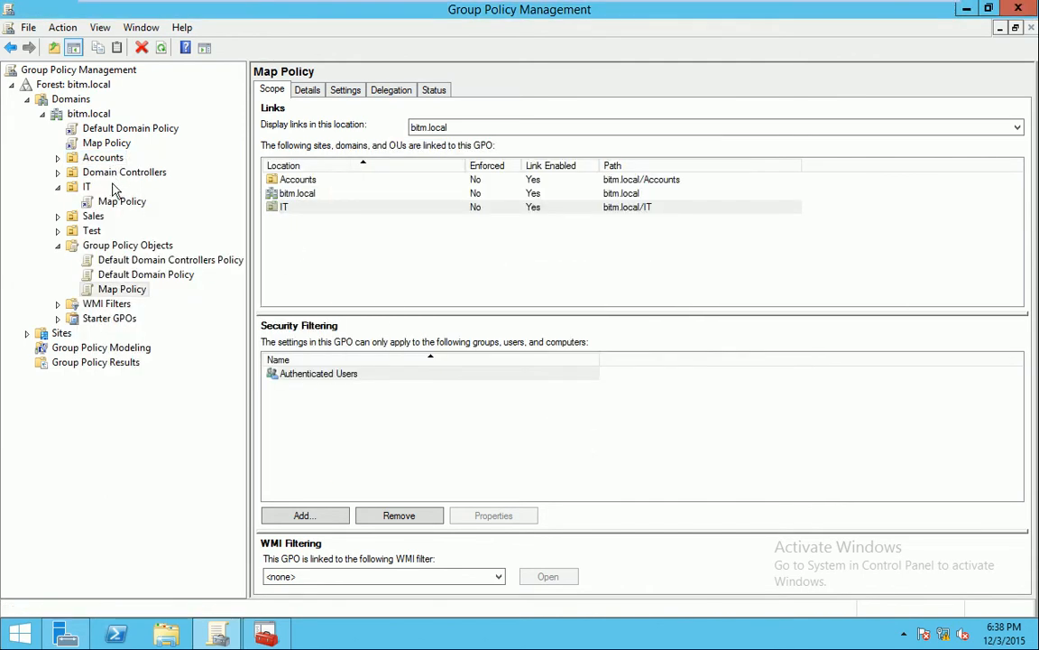
Delete the Map Policy links under bitm.local and Accounts, confirming each removal
{"action": "left_click", "coordinate": [57, 158]}
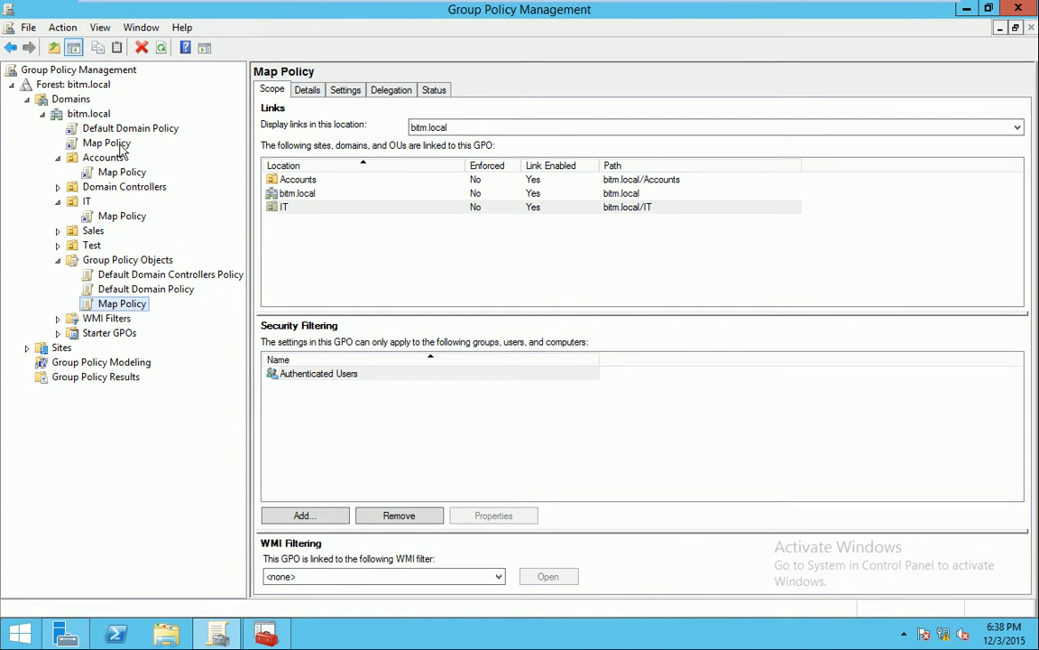
{"action": "left_click", "coordinate": [107, 143]}
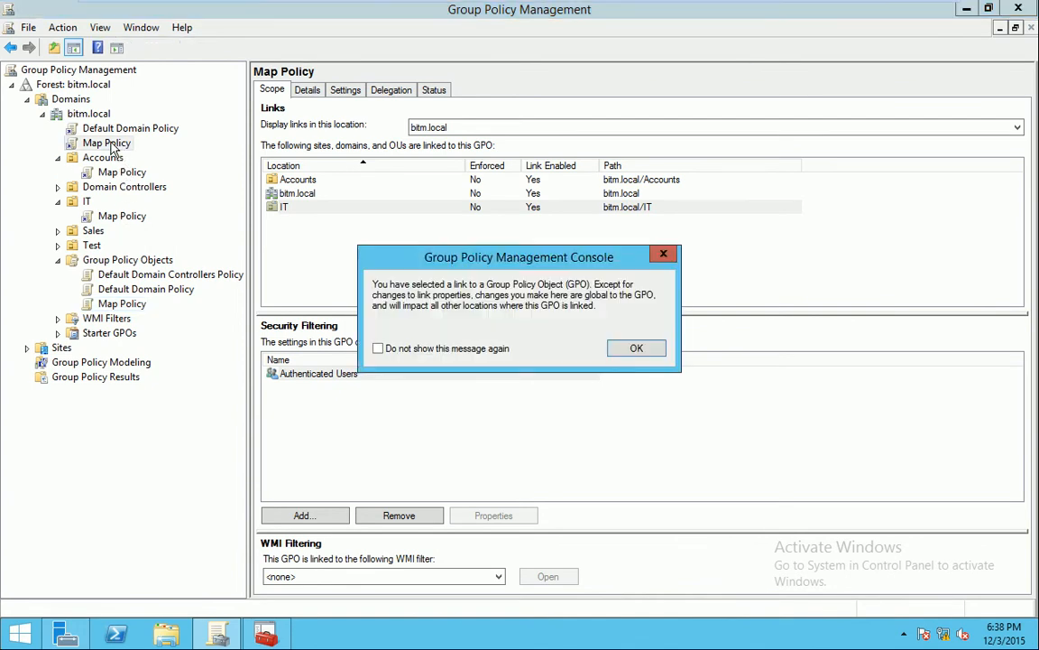
{"action": "left_click", "coordinate": [636, 350]}
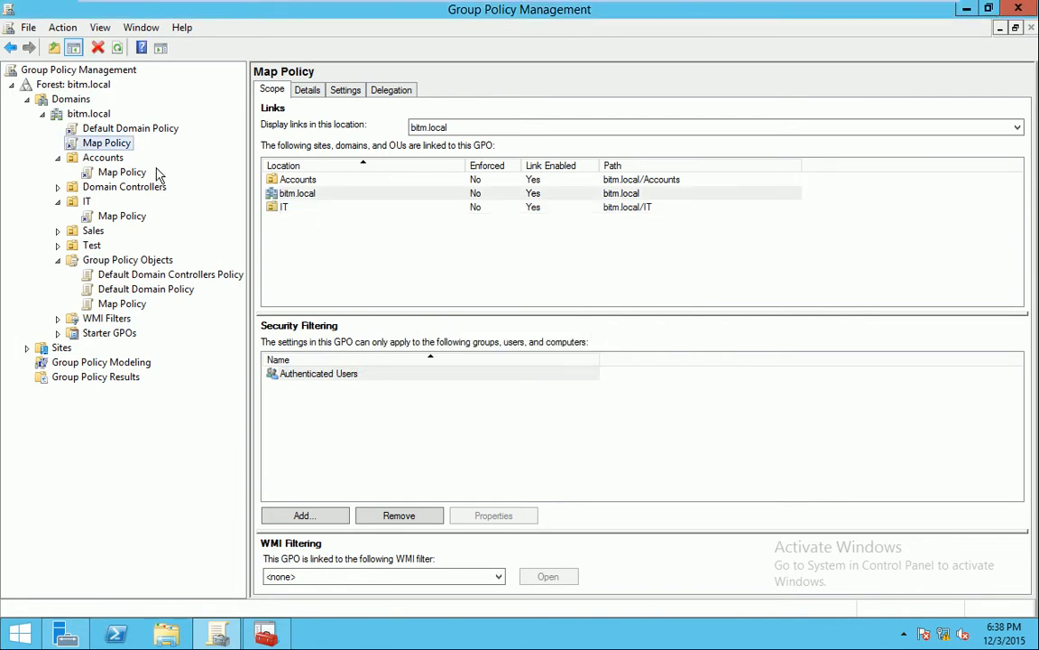
{"action": "right_click", "coordinate": [124, 146]}
{"action": "left_click", "coordinate": [200, 274]}
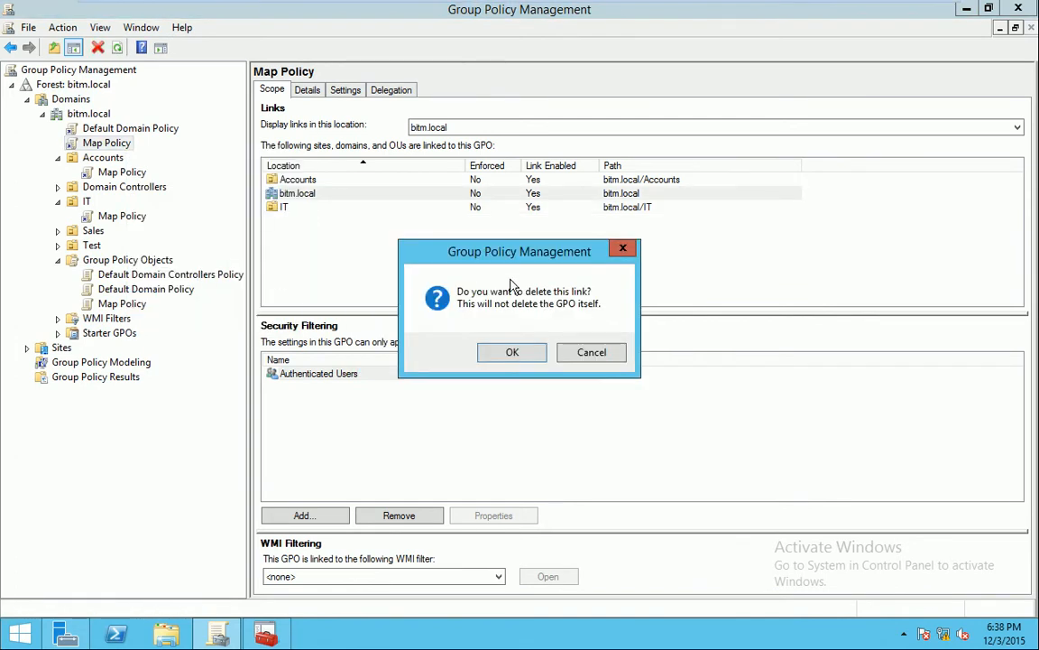
{"action": "left_click", "coordinate": [529, 354]}
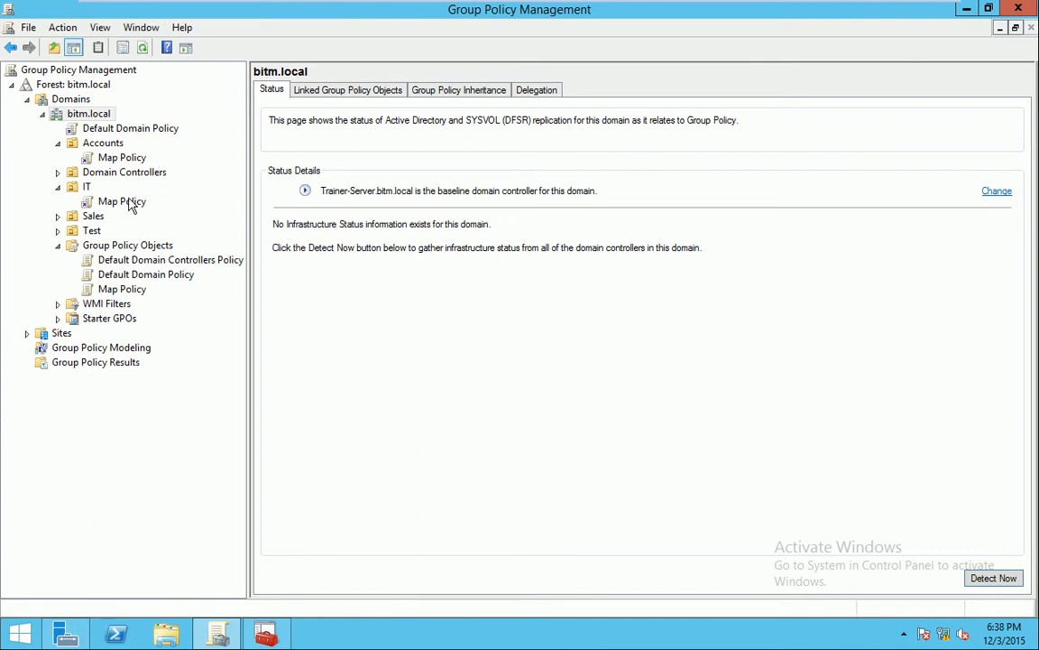
{"action": "right_click", "coordinate": [124, 157]}
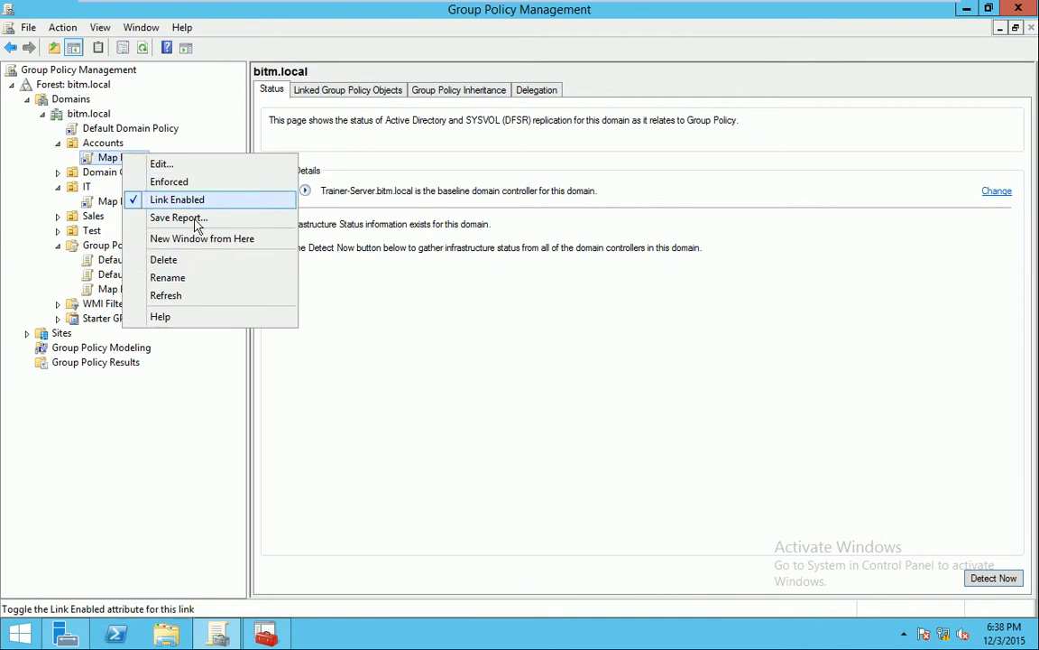
{"action": "left_click", "coordinate": [209, 260]}
{"action": "left_click", "coordinate": [521, 355]}
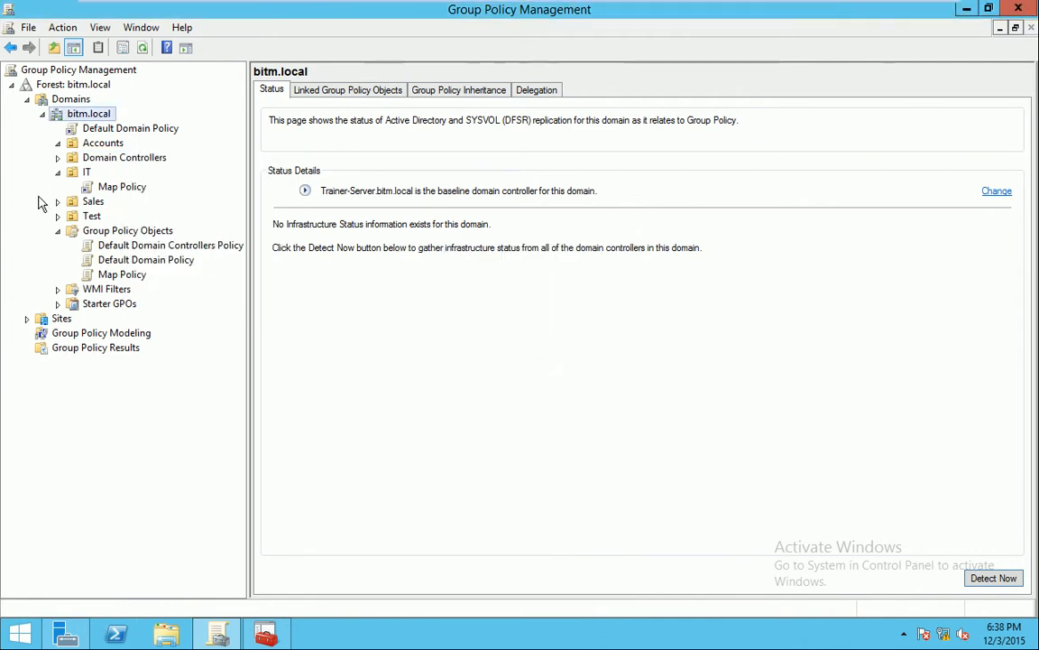
Link Map Policy to the Test OU, then minimize Group Policy Management
{"action": "right_click", "coordinate": [93, 221]}
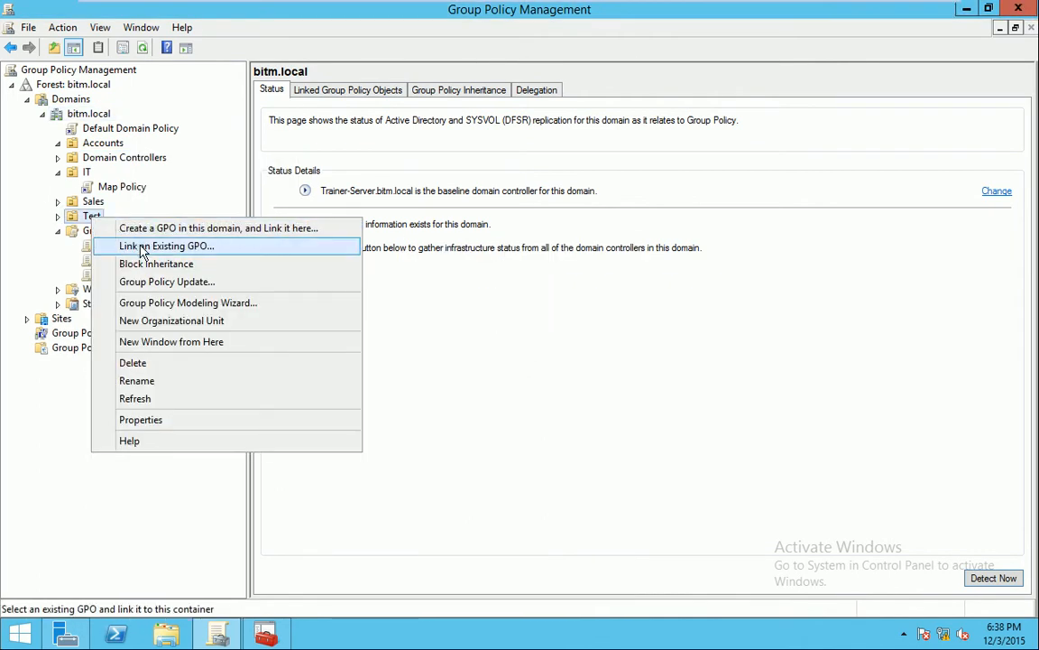
{"action": "left_click", "coordinate": [128, 246]}
{"action": "left_click", "coordinate": [429, 290]}
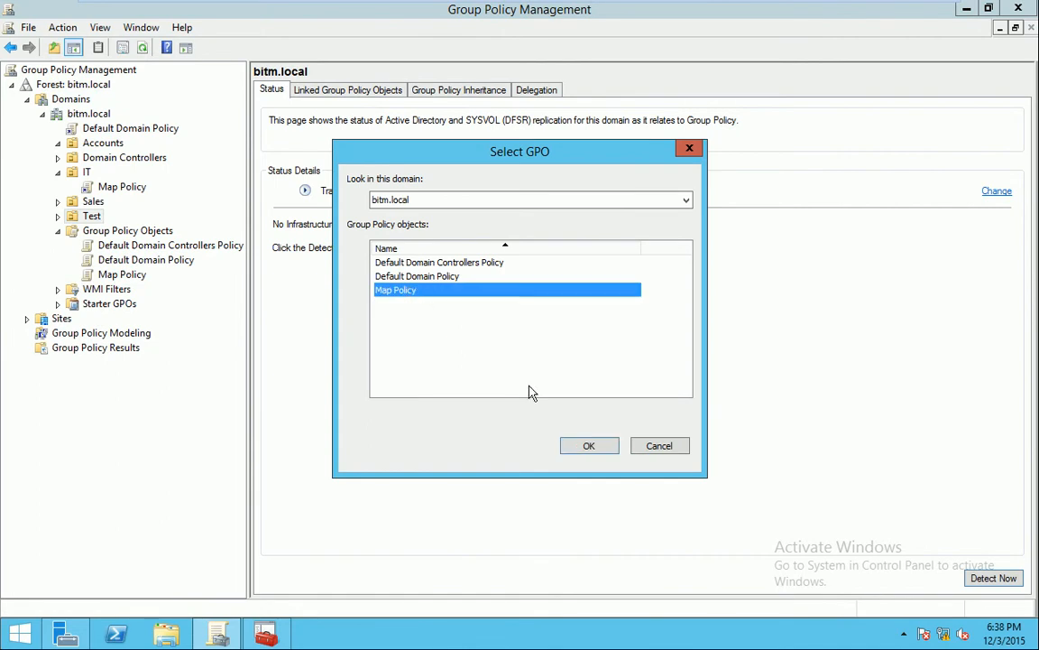
{"action": "left_click", "coordinate": [589, 446]}
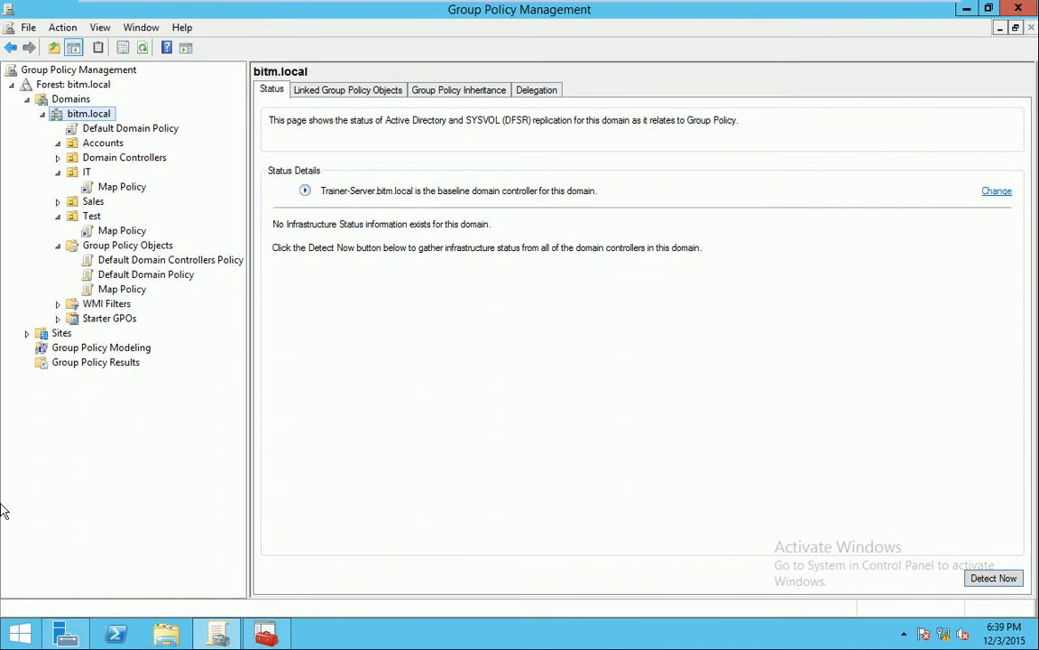
{"action": "left_click", "coordinate": [221, 636]}
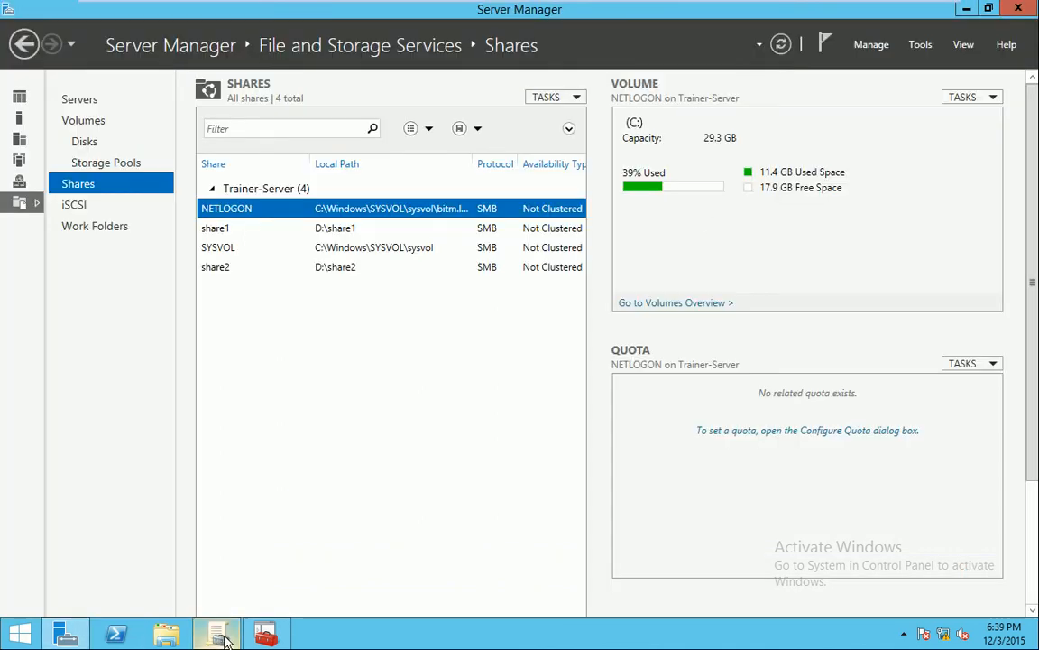
In Active Directory Users and Computers, switch Test User's home folder from Z: to Local path
{"action": "left_click", "coordinate": [922, 47]}
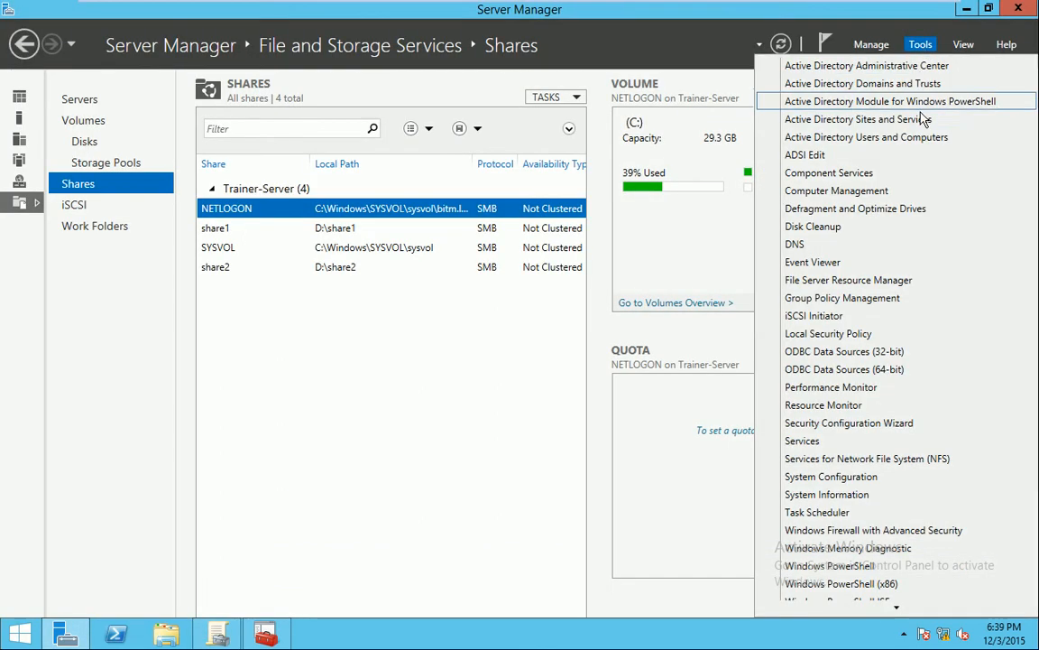
{"action": "left_click", "coordinate": [885, 147]}
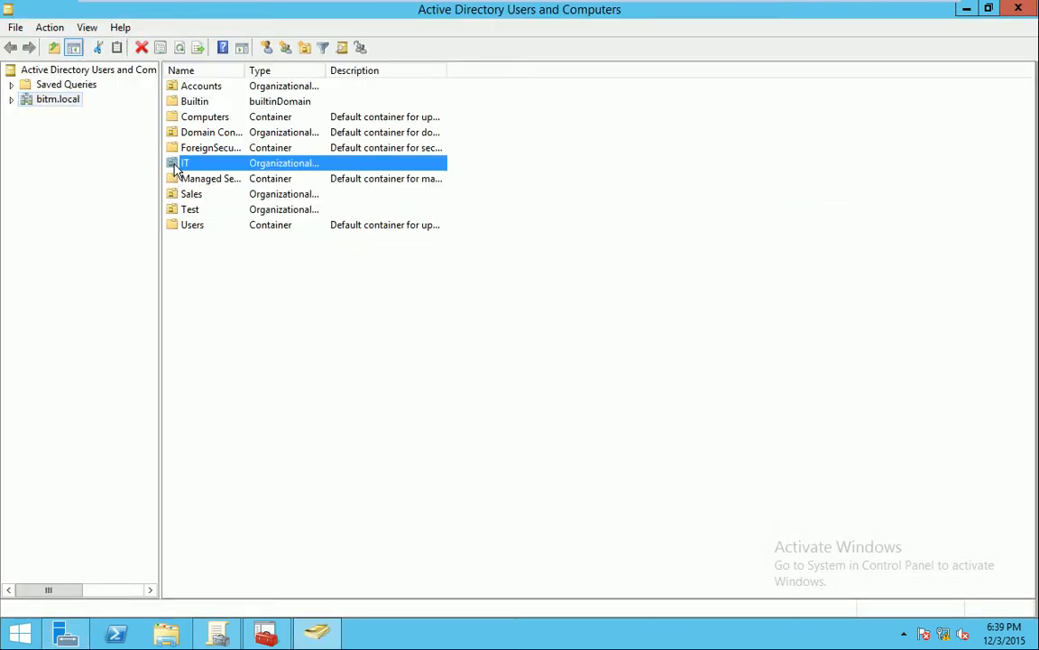
{"action": "double_click", "coordinate": [176, 166]}
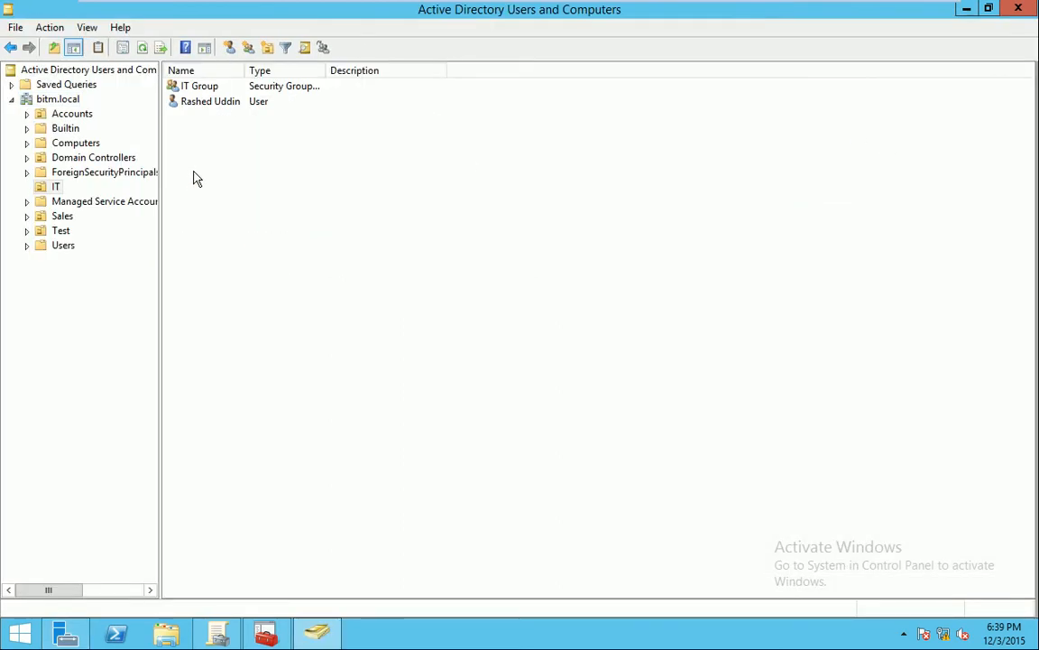
{"action": "left_click", "coordinate": [61, 231]}
{"action": "double_click", "coordinate": [209, 118]}
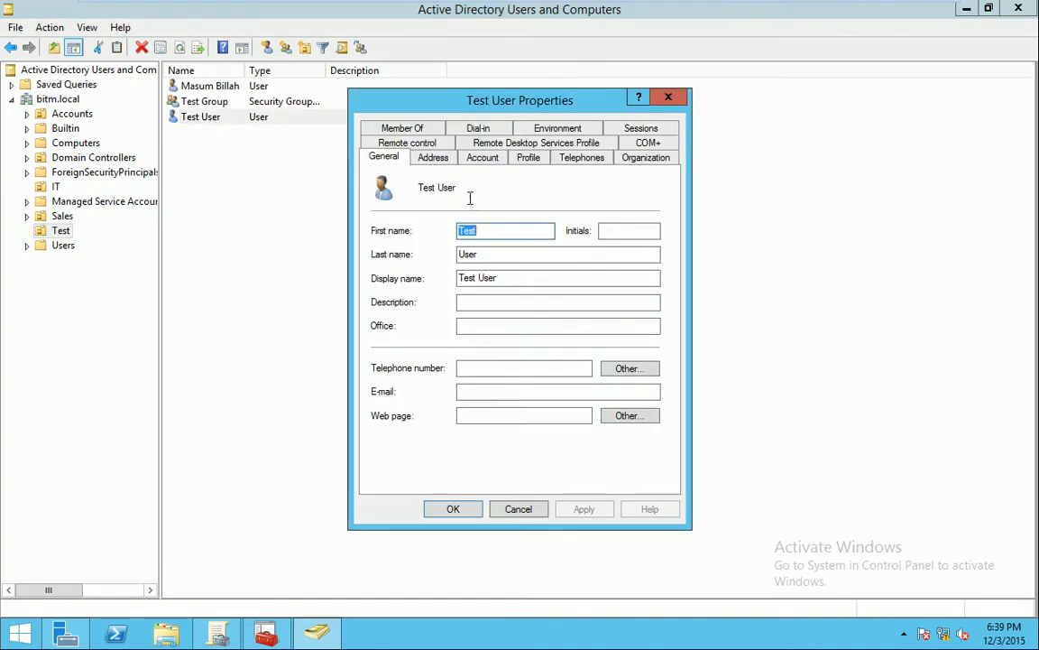
{"action": "left_click", "coordinate": [524, 159]}
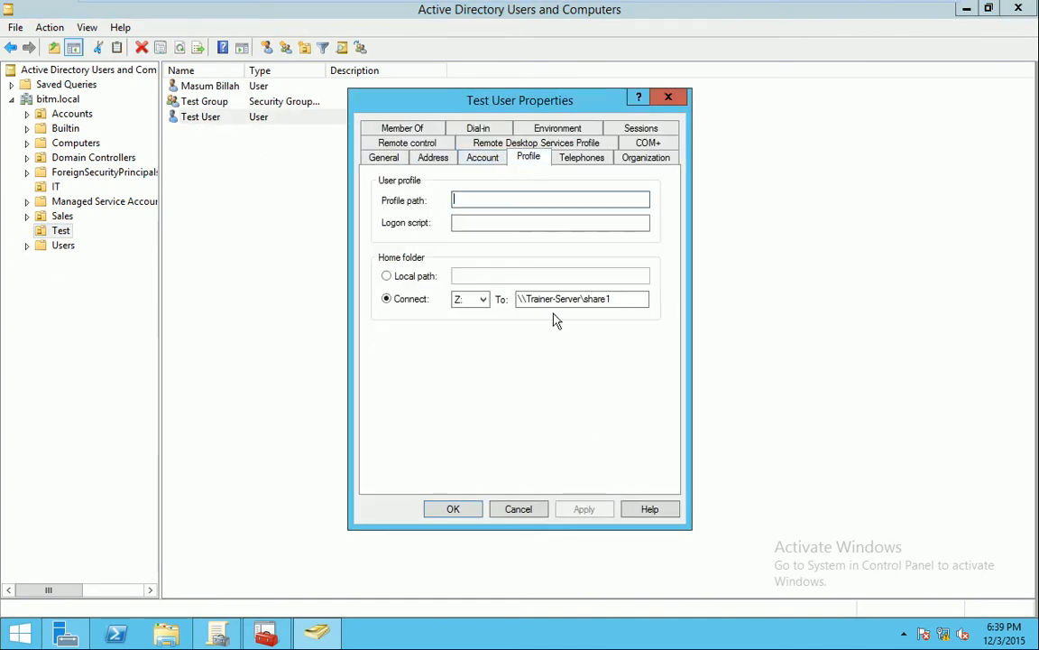
{"action": "left_click", "coordinate": [406, 276]}
{"action": "left_click", "coordinate": [607, 512]}
{"action": "left_click", "coordinate": [456, 510]}
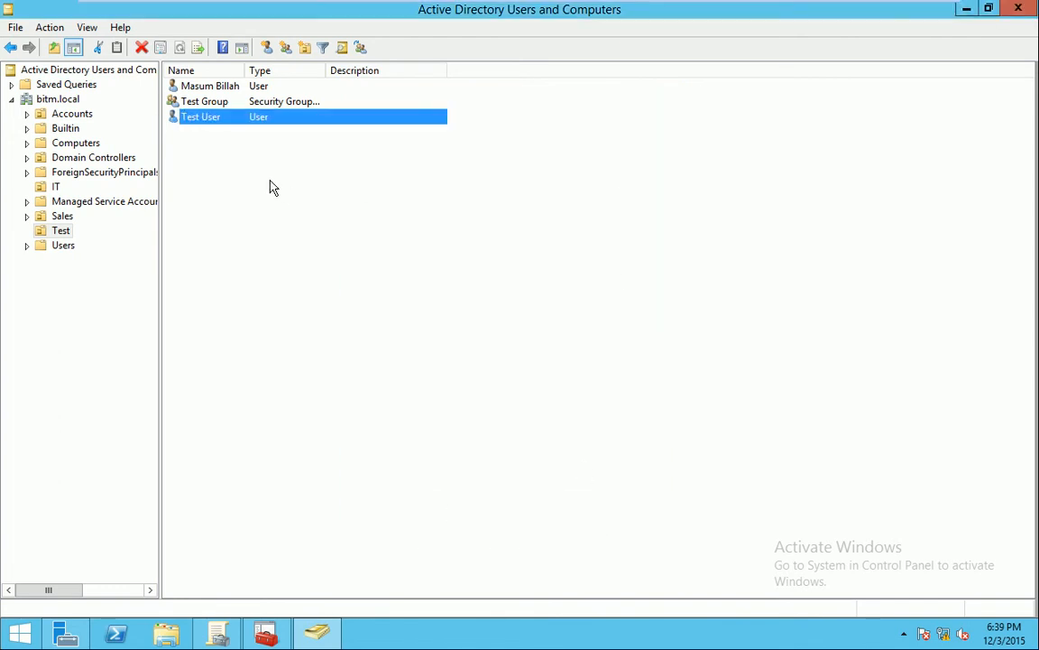
Minimize the open windows and bring Group Policy Management back to the front
{"action": "left_click", "coordinate": [967, 9]}
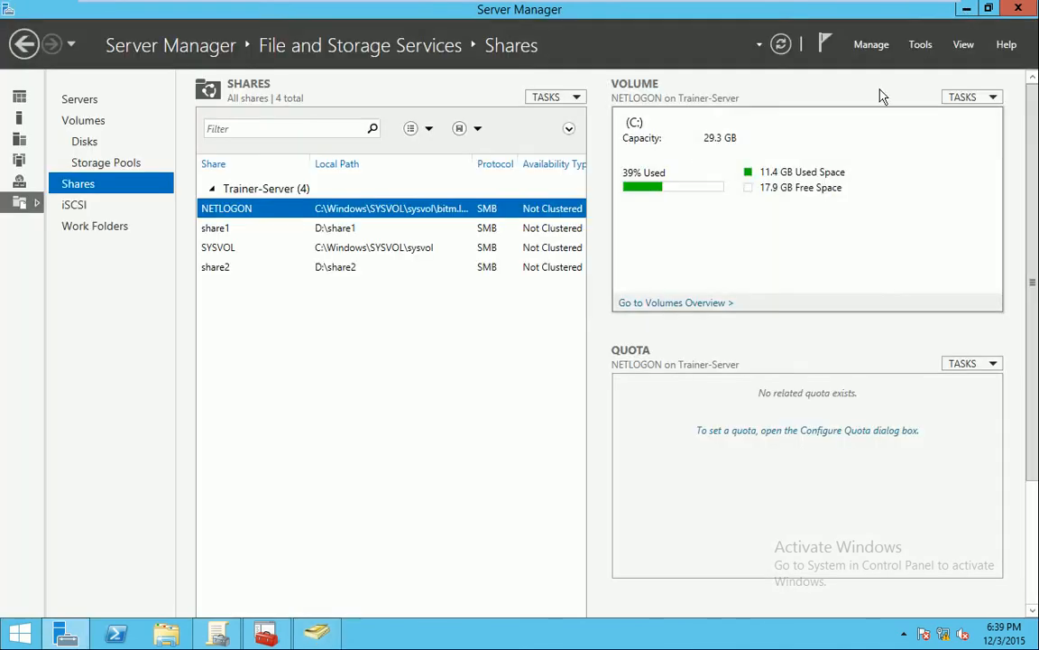
{"action": "left_click", "coordinate": [966, 9]}
{"action": "left_click", "coordinate": [267, 636]}
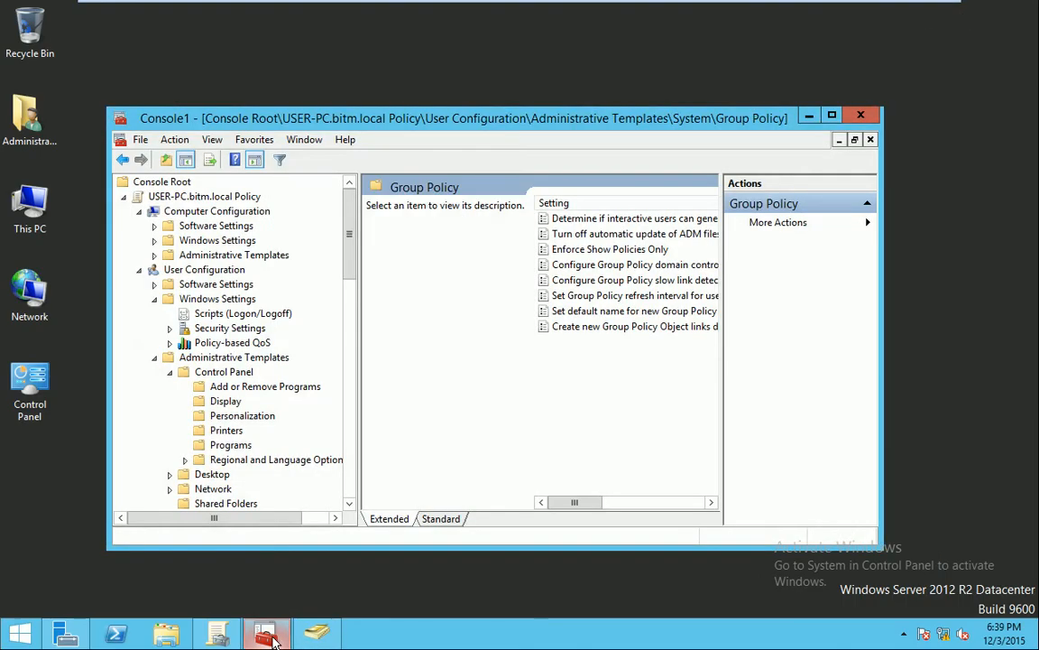
{"action": "left_click", "coordinate": [267, 635]}
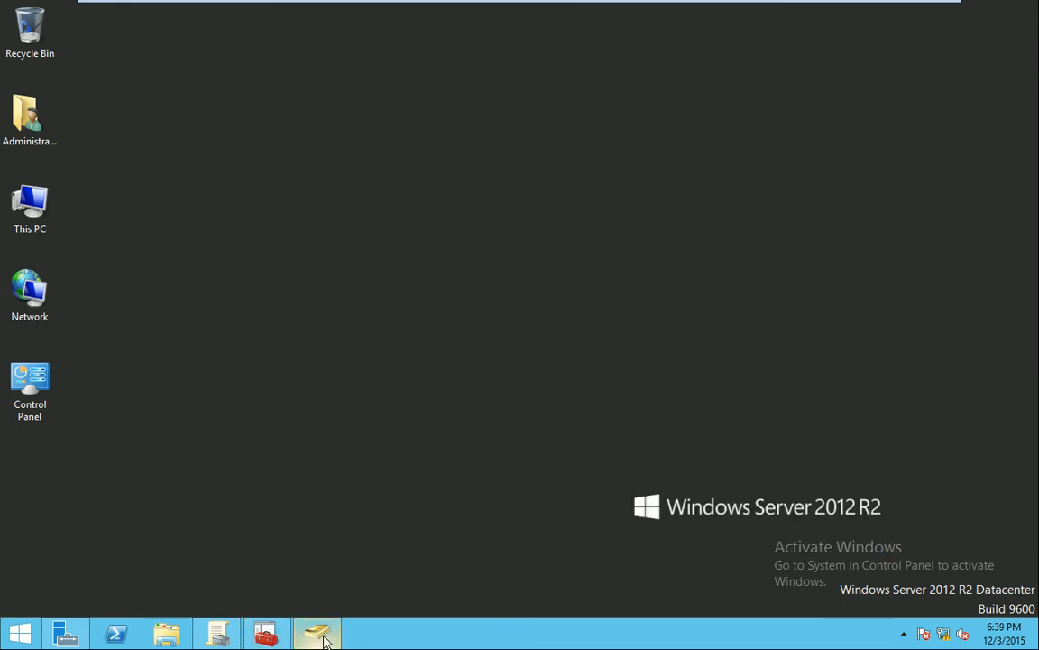
{"action": "left_click", "coordinate": [316, 636]}
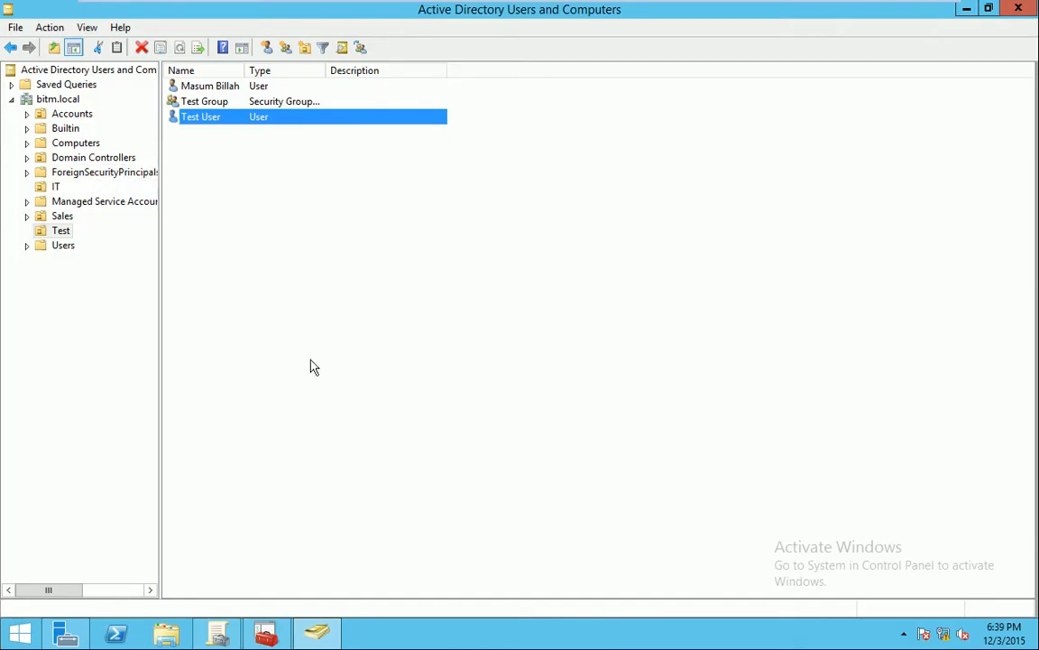
{"action": "left_click", "coordinate": [217, 637]}
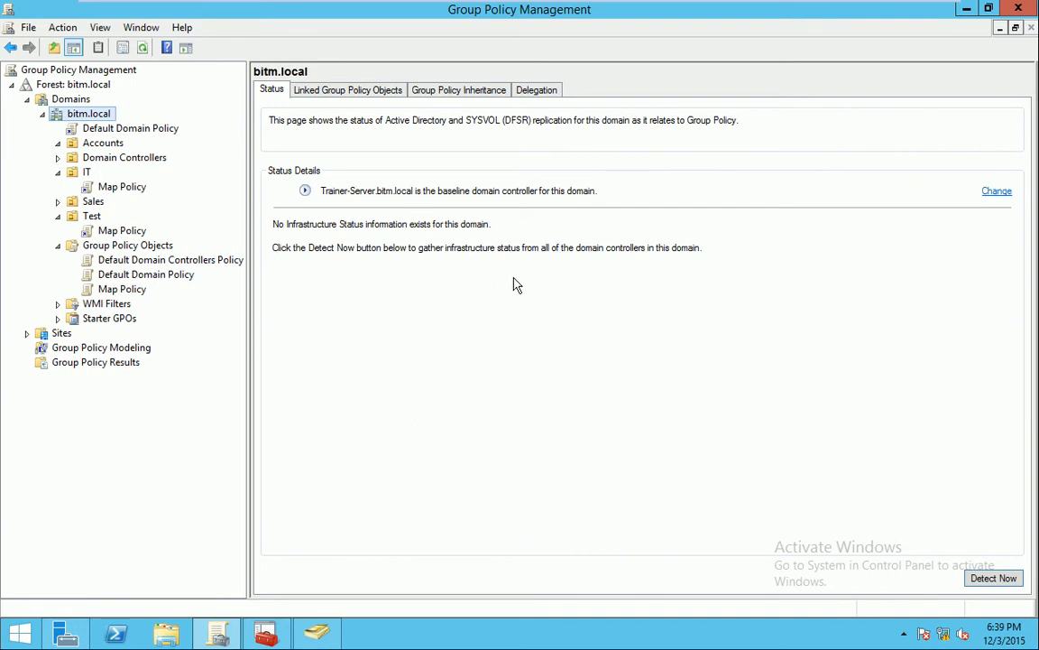
On the Windows 7 VM, close the Local Group Policy Editor and briefly check Computer's drives
{"action": "mouse_move", "coordinate": [244, 9]}
{"action": "left_click", "coordinate": [354, 14]}
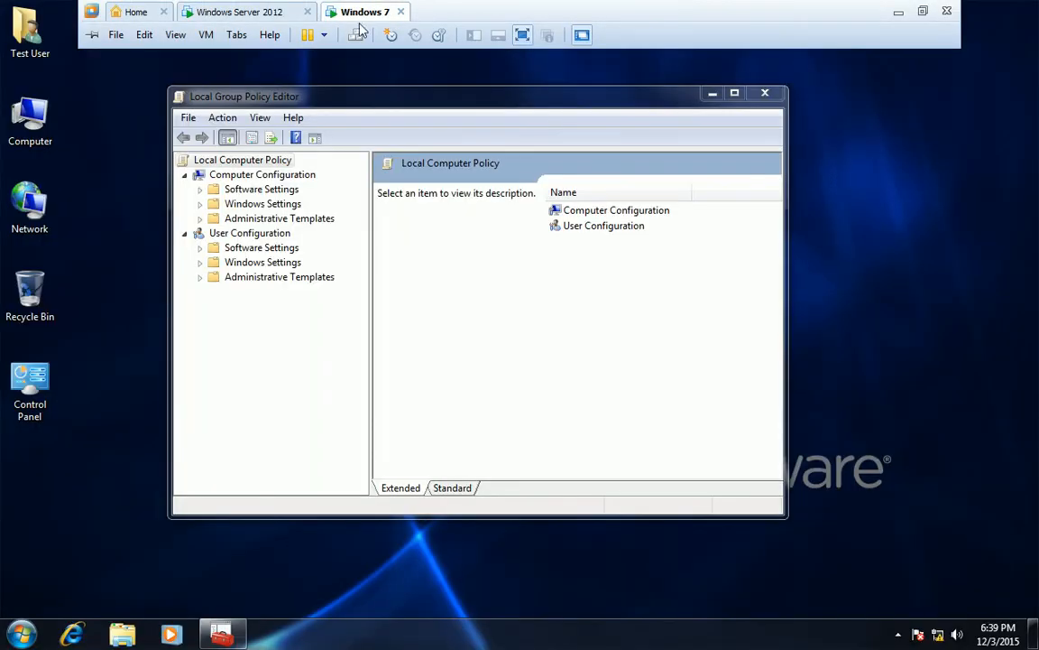
{"action": "left_click", "coordinate": [765, 94]}
{"action": "double_click", "coordinate": [31, 119]}
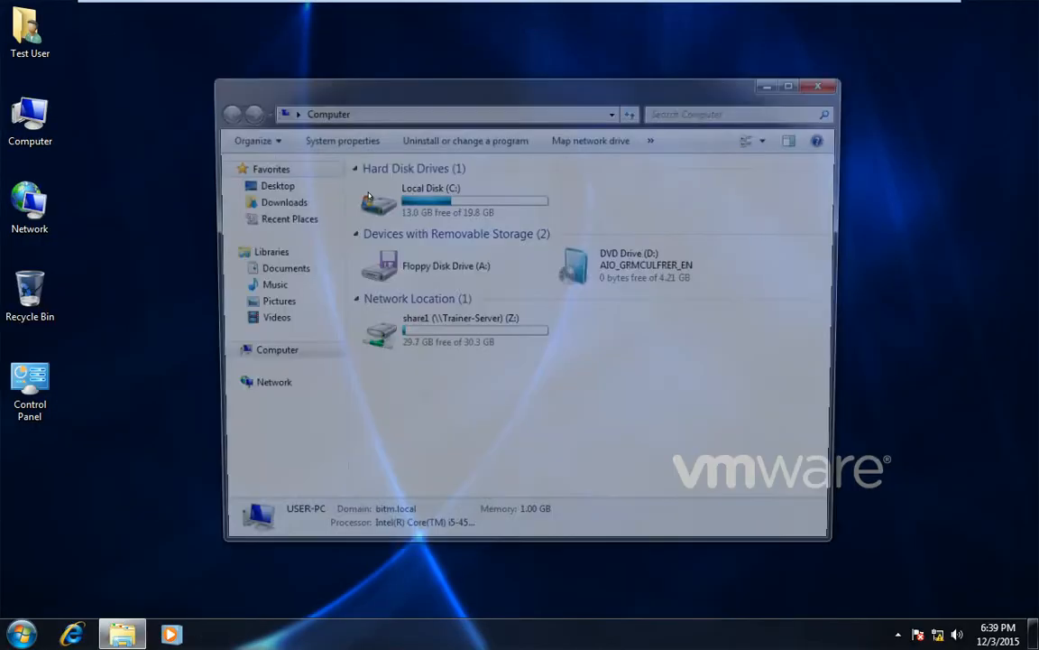
{"action": "left_click", "coordinate": [830, 82]}
Log the test user off, log back on with the account password, and open Computer
{"action": "left_click", "coordinate": [3, 636]}
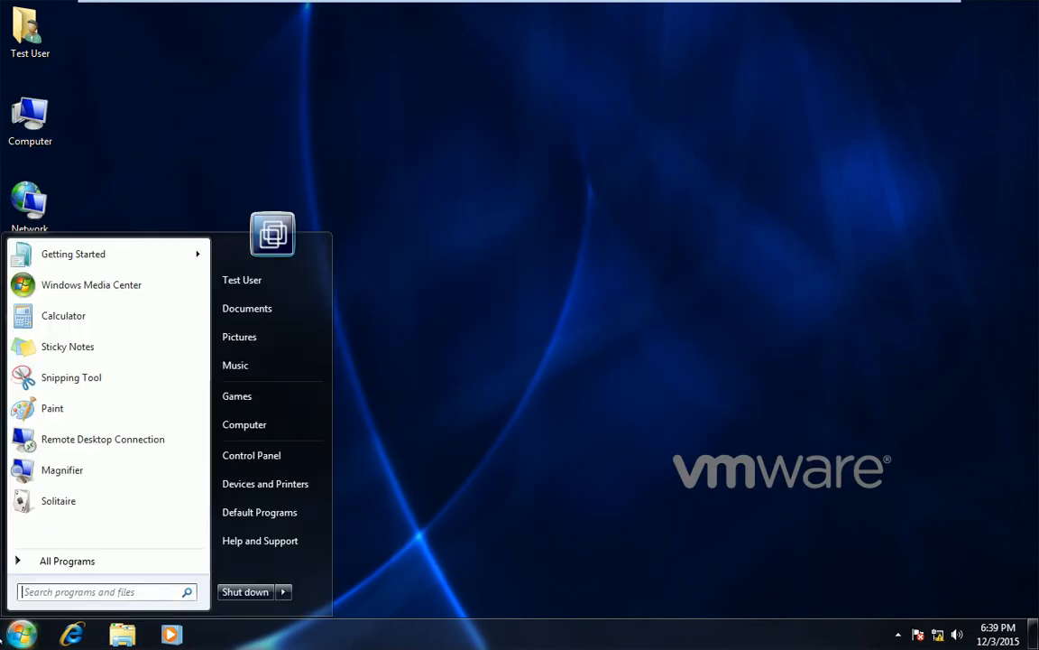
{"action": "mouse_move", "coordinate": [283, 591]}
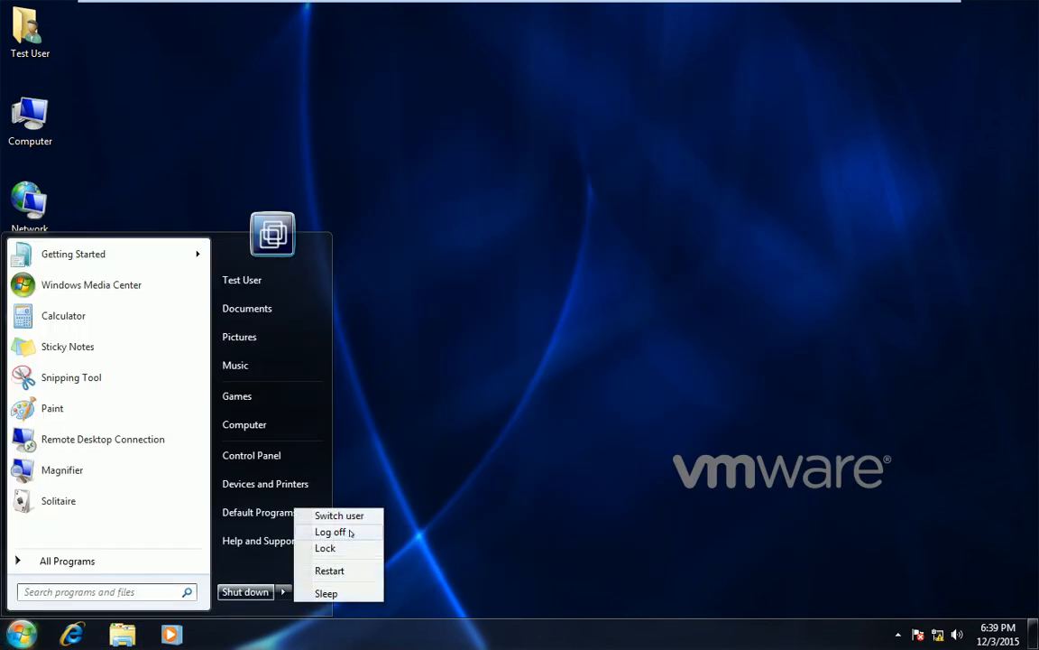
{"action": "left_click", "coordinate": [330, 532]}
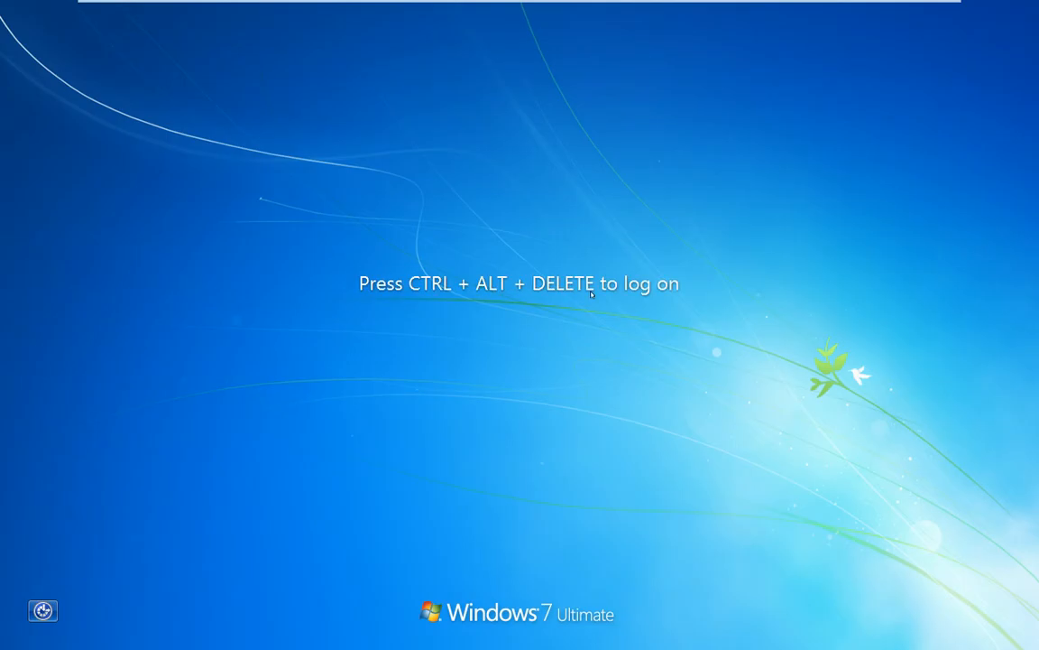
{"action": "key", "text": "ctrl+alt+Delete"}
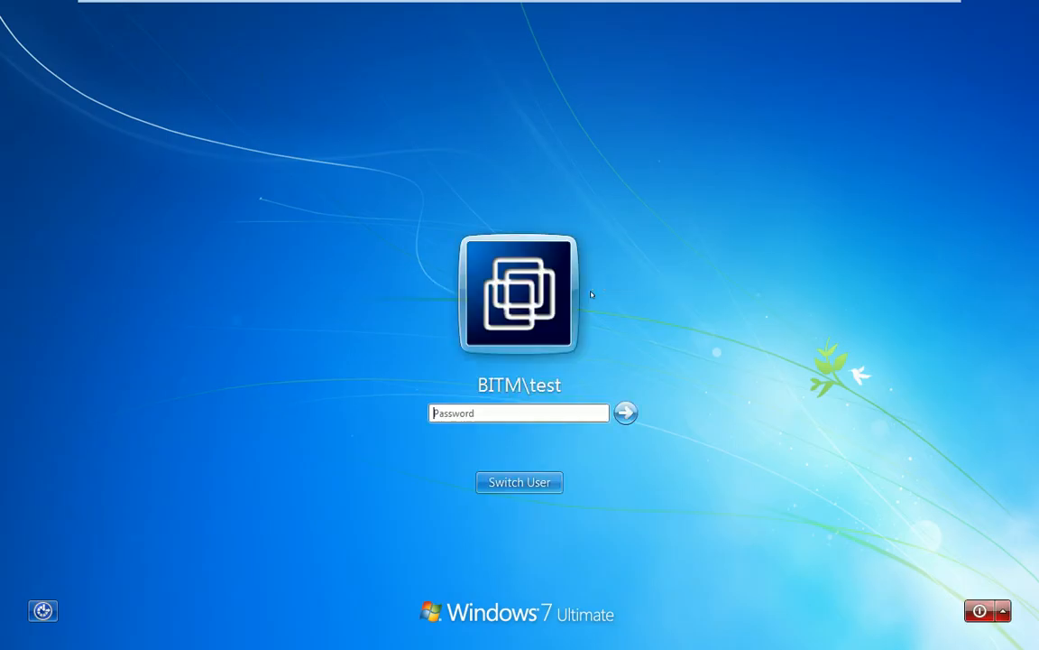
{"action": "type", "text": "test"}
{"action": "key", "text": "Return"}
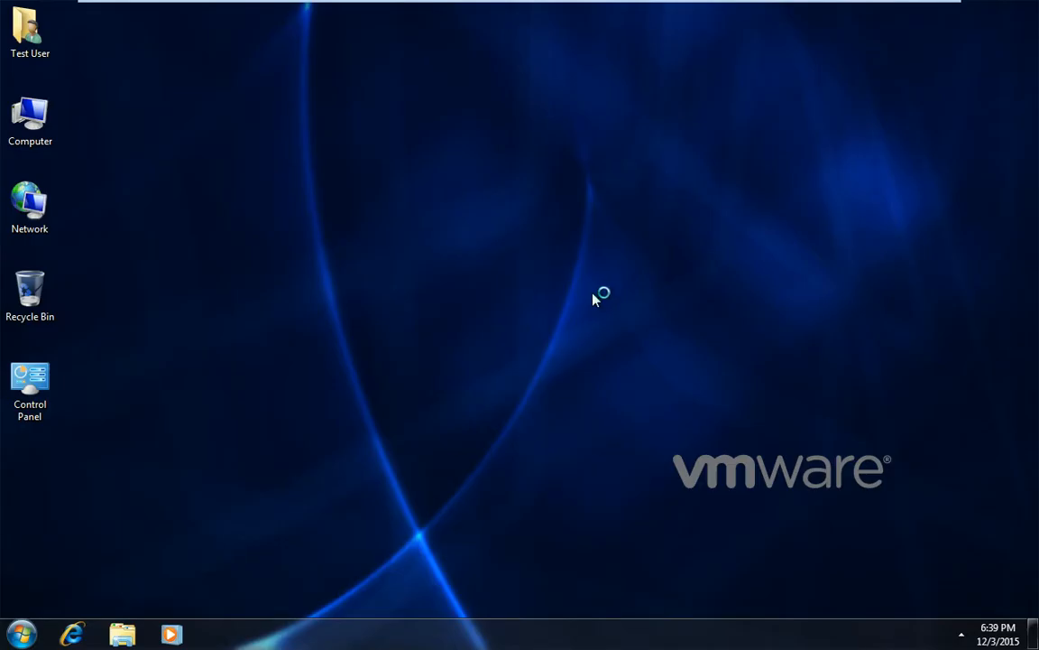
{"action": "double_click", "coordinate": [22, 113]}
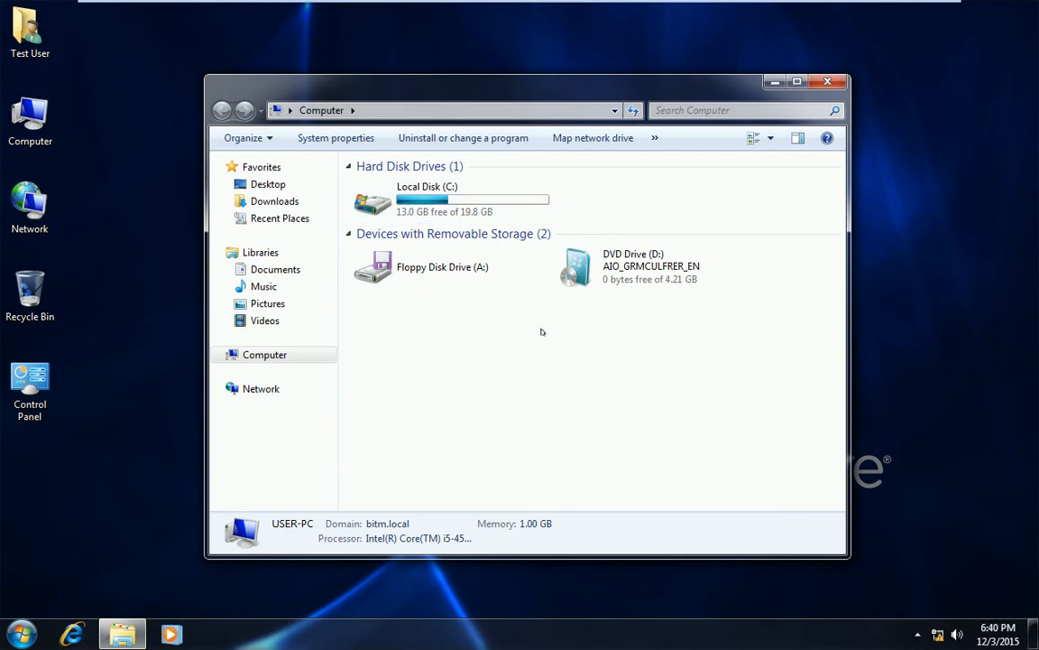
Launch cmd from Run, place it beside Computer, and run gpupdate
{"action": "key", "text": "super+r"}
{"action": "type", "text": "cm"}
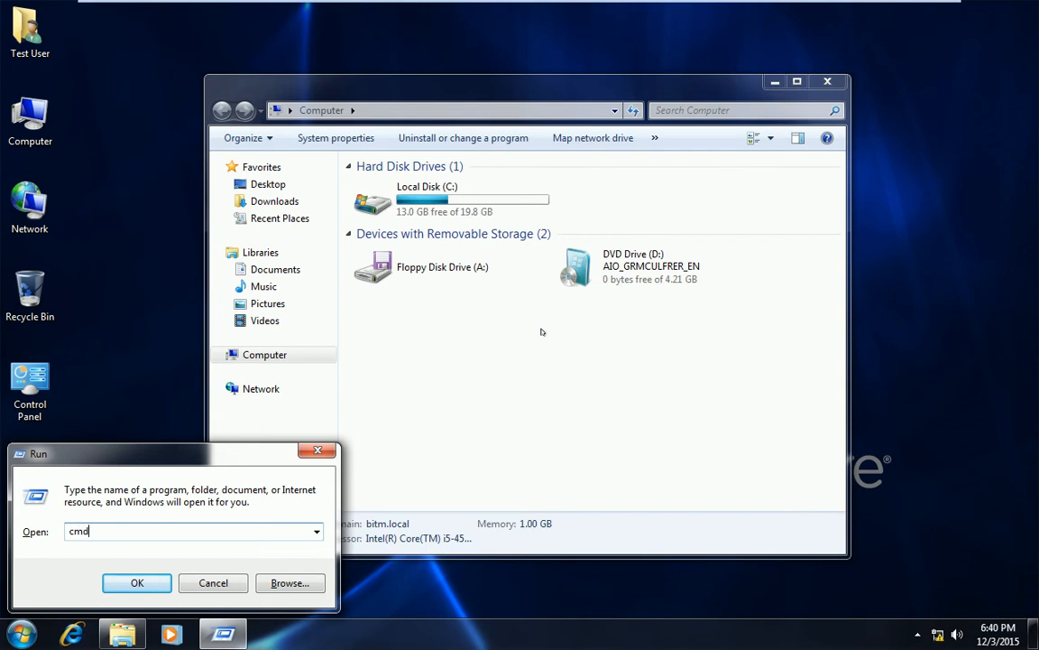
{"action": "key", "text": "Return"}
{"action": "left_click_drag", "start_coordinate": [575, 87], "coordinate": [760, 88]}
{"action": "left_click_drag", "start_coordinate": [379, 154], "coordinate": [321, 155]}
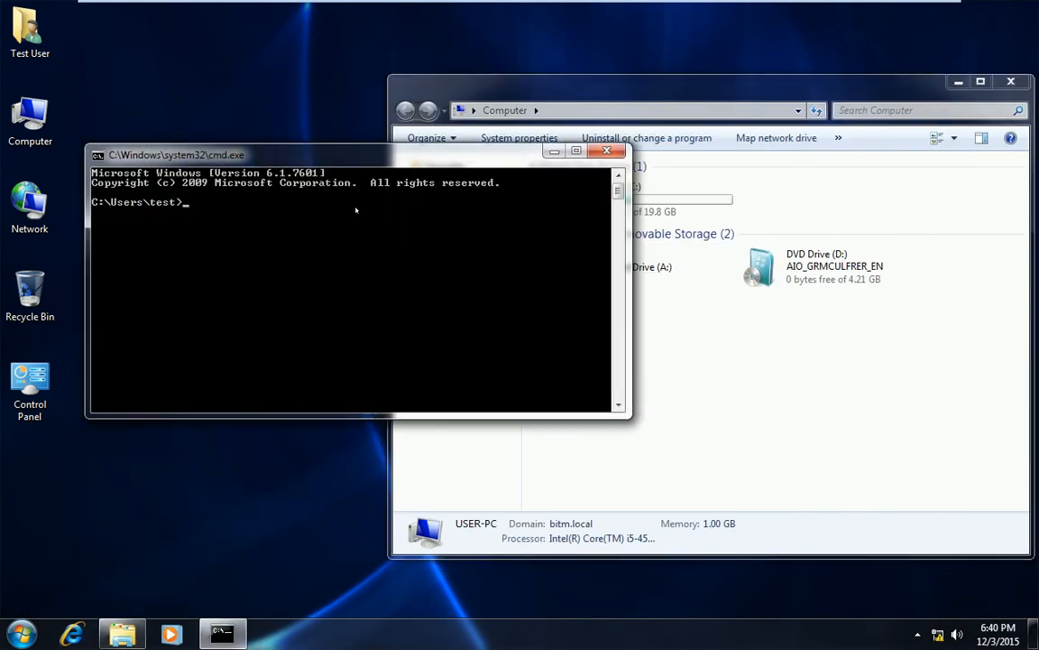
{"action": "type", "text": "gpupdate"}
{"action": "key", "text": "Return"}
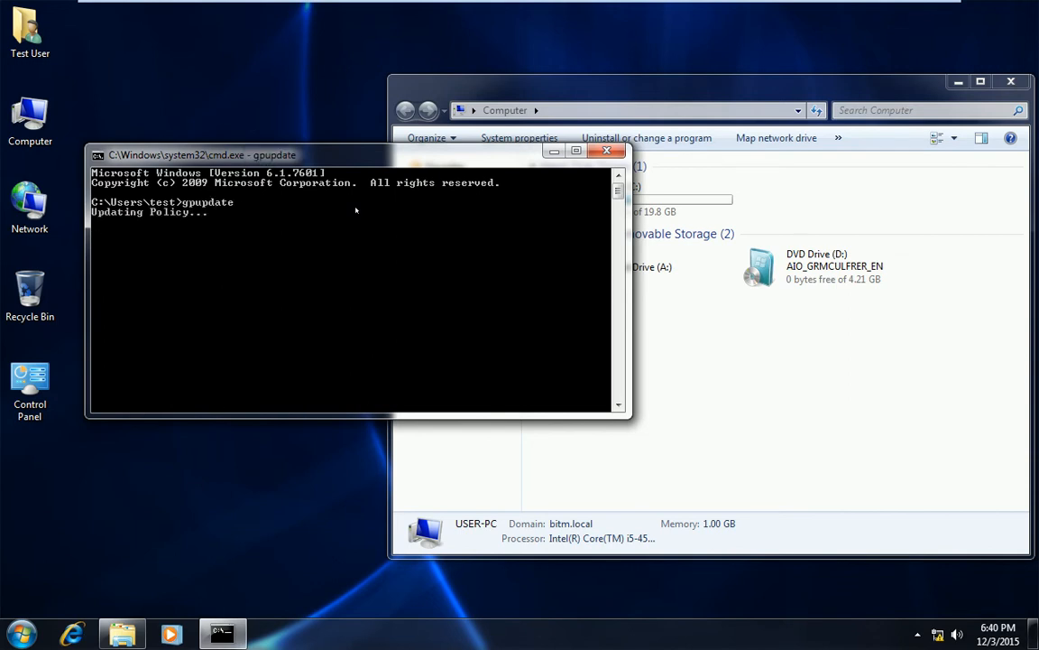
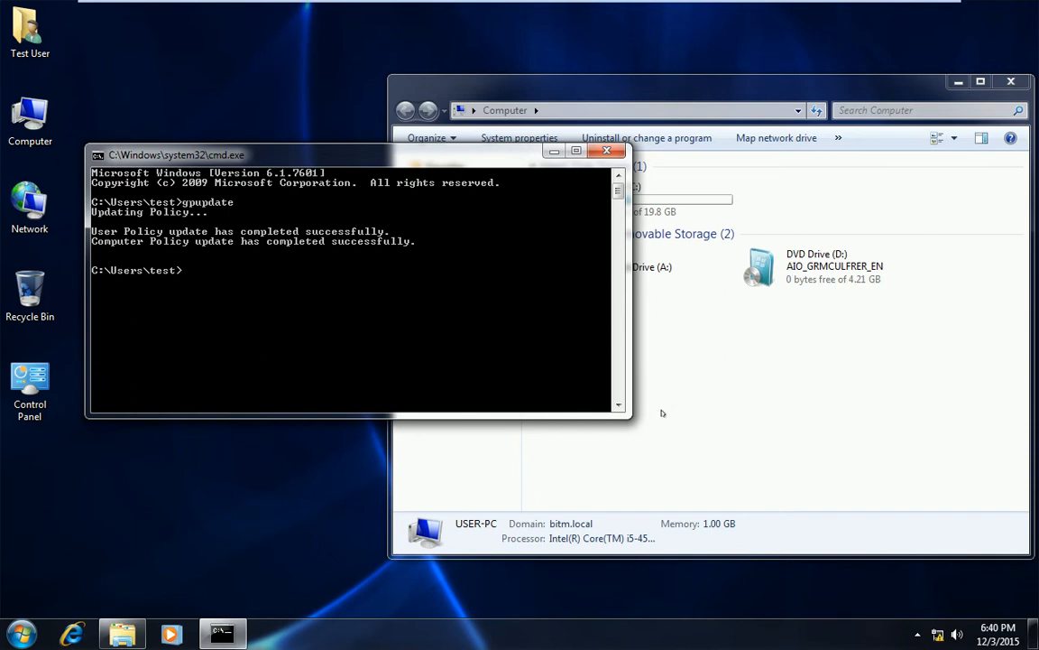
On Windows 7, refresh the Computer view and compare it with the Command Prompt for mapped drives
{"action": "right_click", "coordinate": [754, 344]}
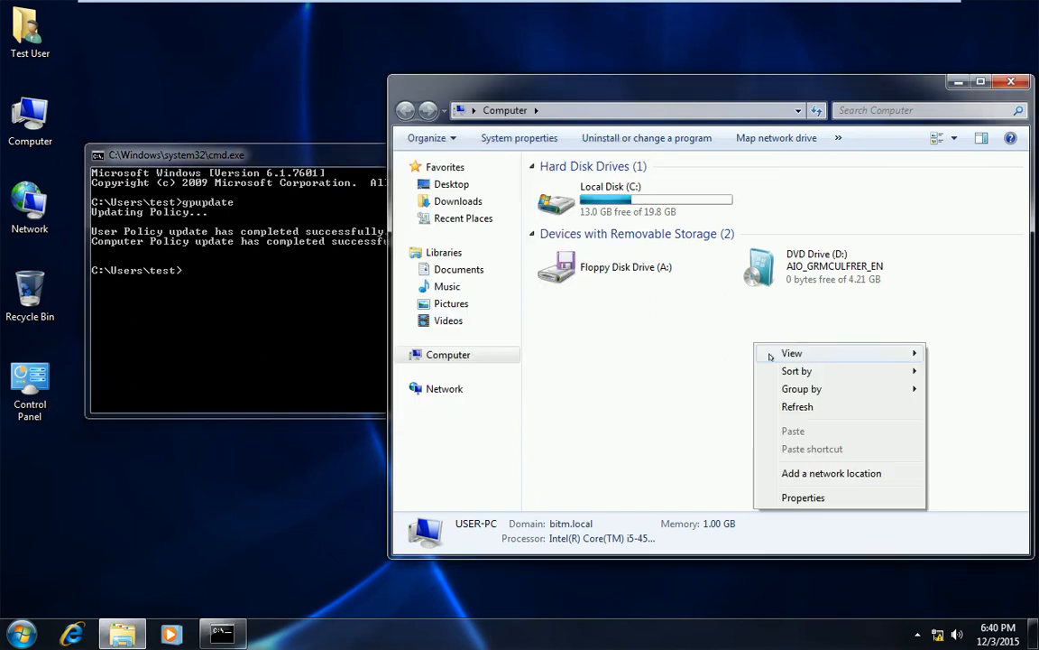
{"action": "left_click", "coordinate": [767, 407]}
{"action": "left_click", "coordinate": [339, 345]}
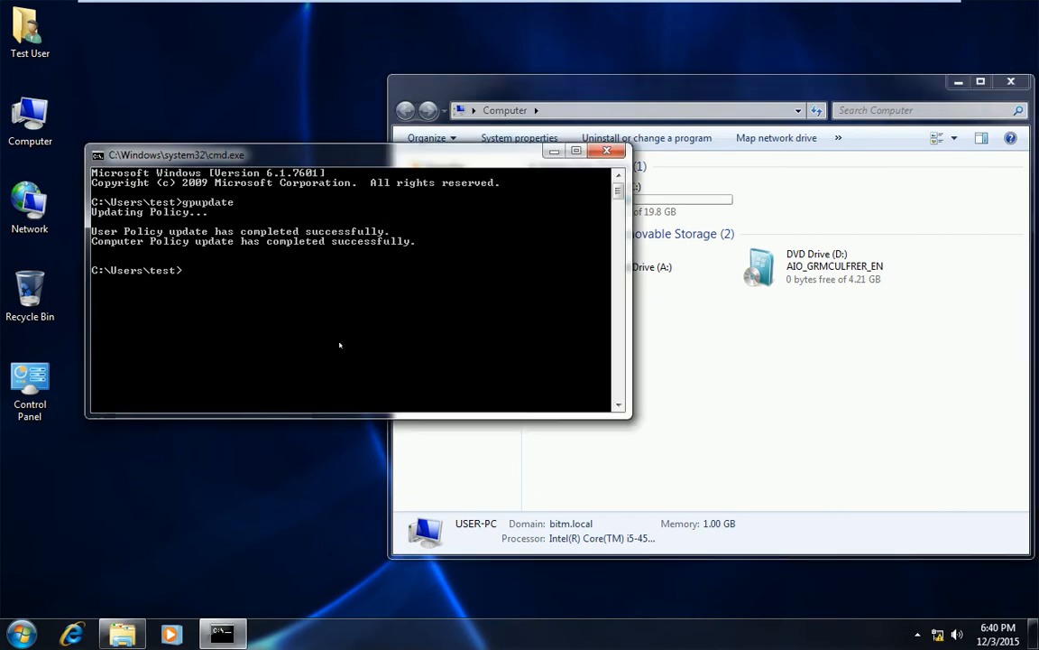
{"action": "left_click", "coordinate": [647, 365]}
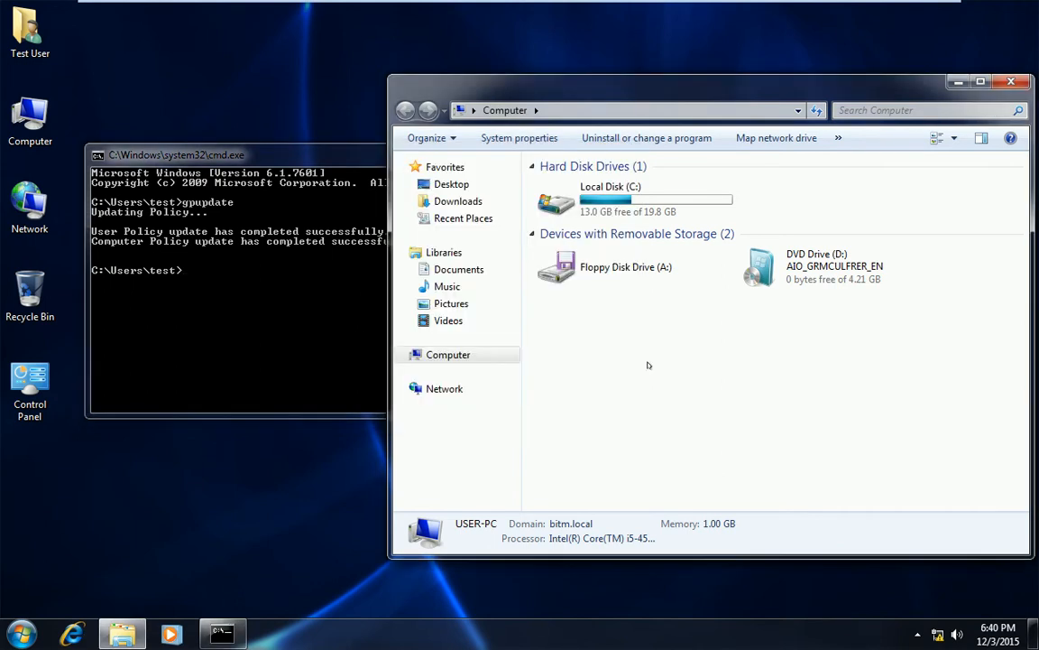
{"action": "left_click", "coordinate": [272, 353]}
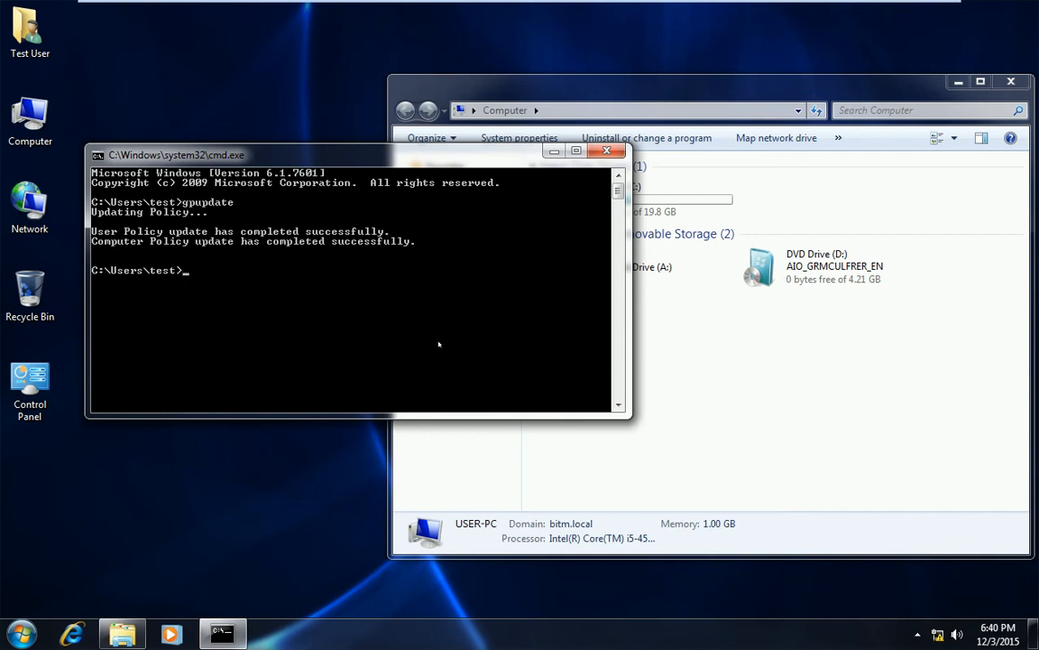
{"action": "left_click", "coordinate": [763, 357]}
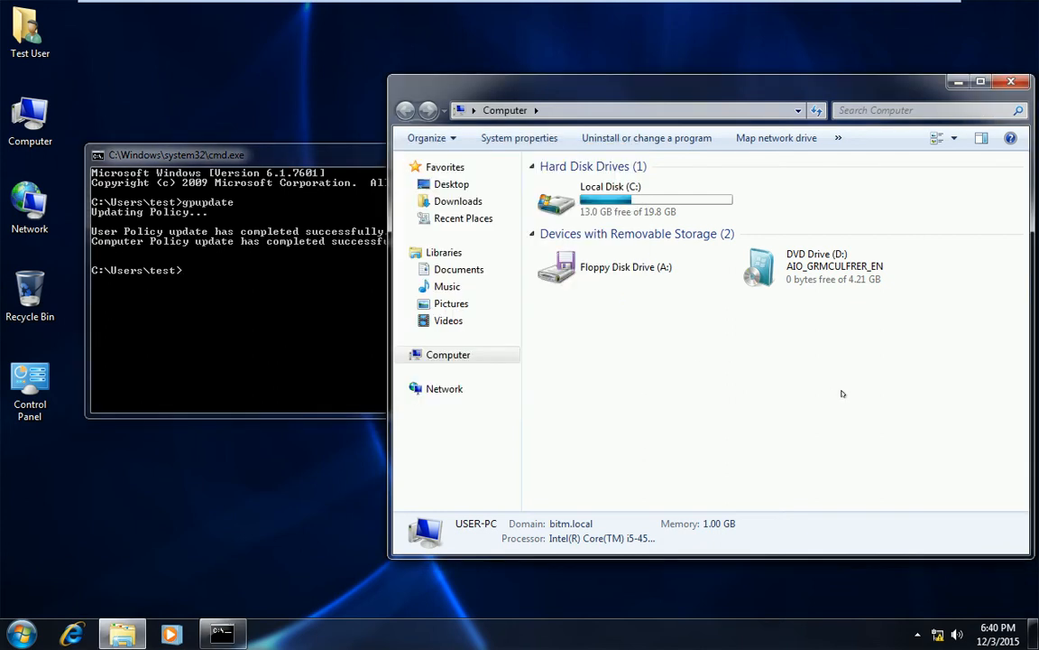
{"action": "left_click", "coordinate": [19, 635]}
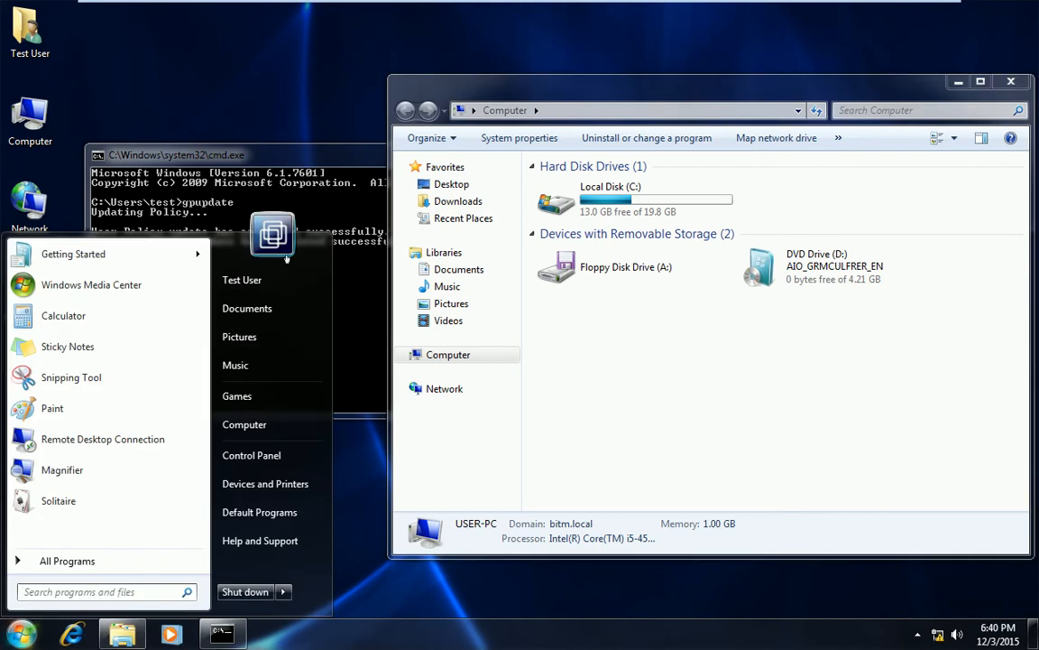
{"action": "left_click", "coordinate": [701, 363]}
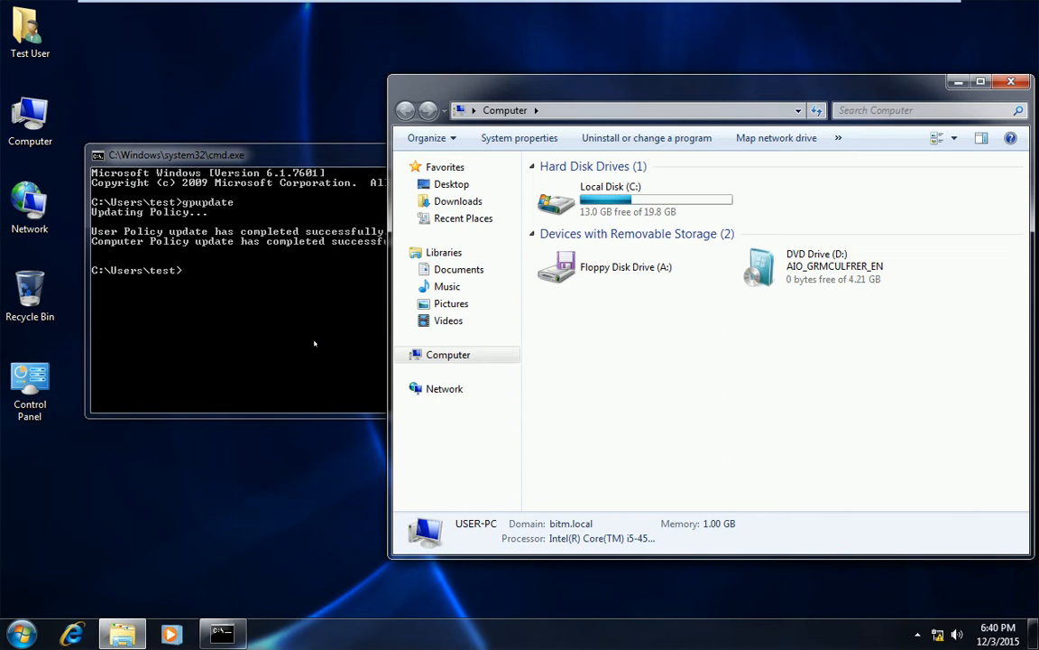
{"action": "left_click", "coordinate": [315, 343]}
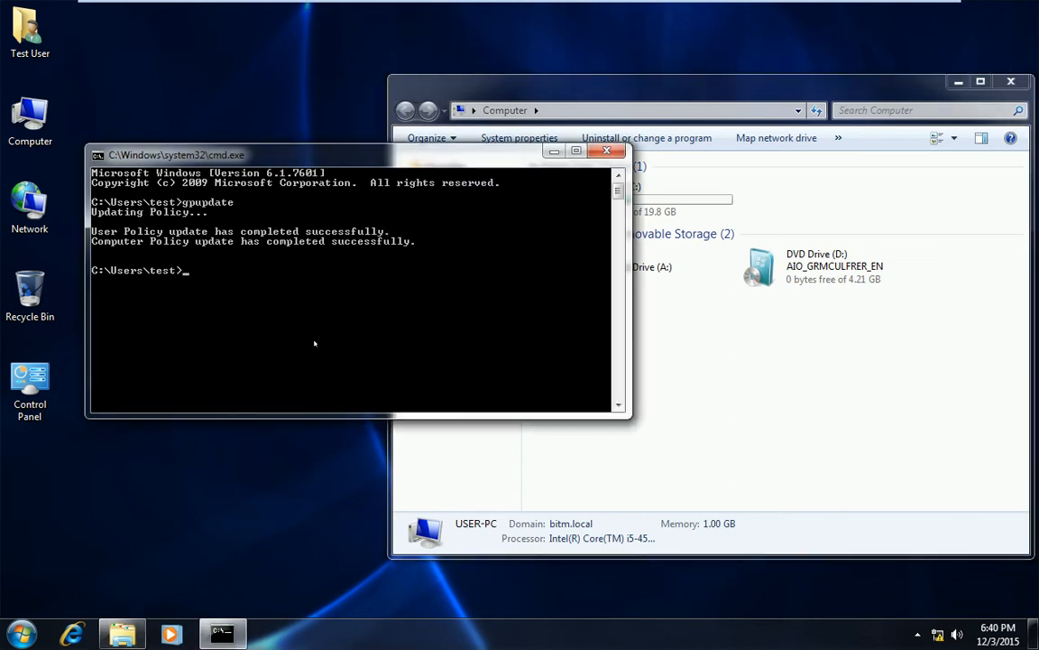
{"action": "mouse_move", "coordinate": [348, 3]}
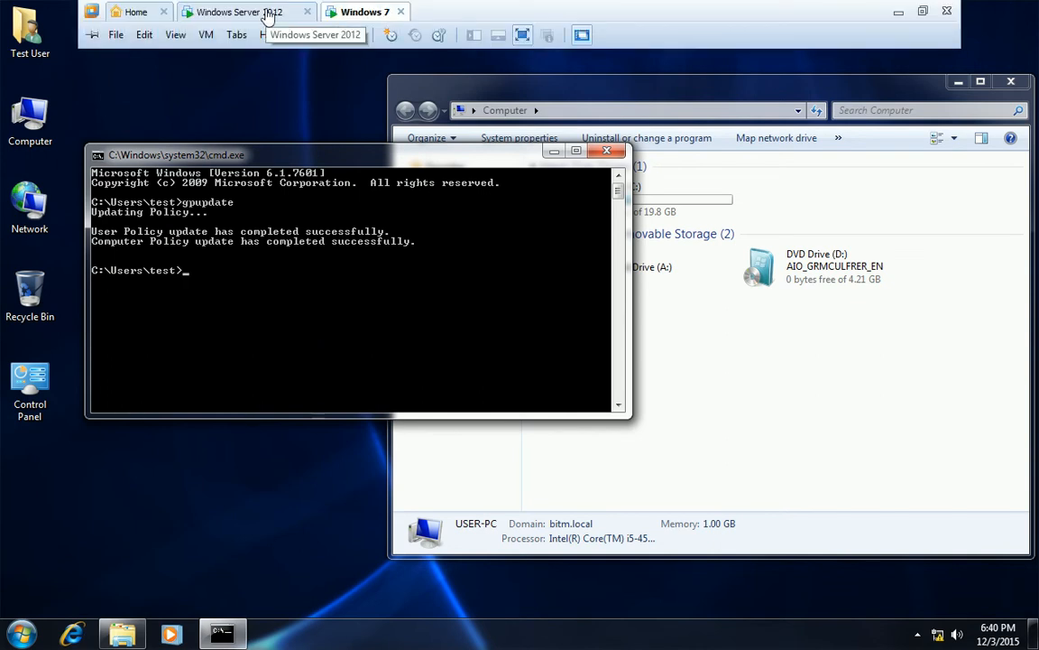
On the Windows Server 2012 VM, run gpupdate from a new Command Prompt
{"action": "left_click", "coordinate": [271, 13]}
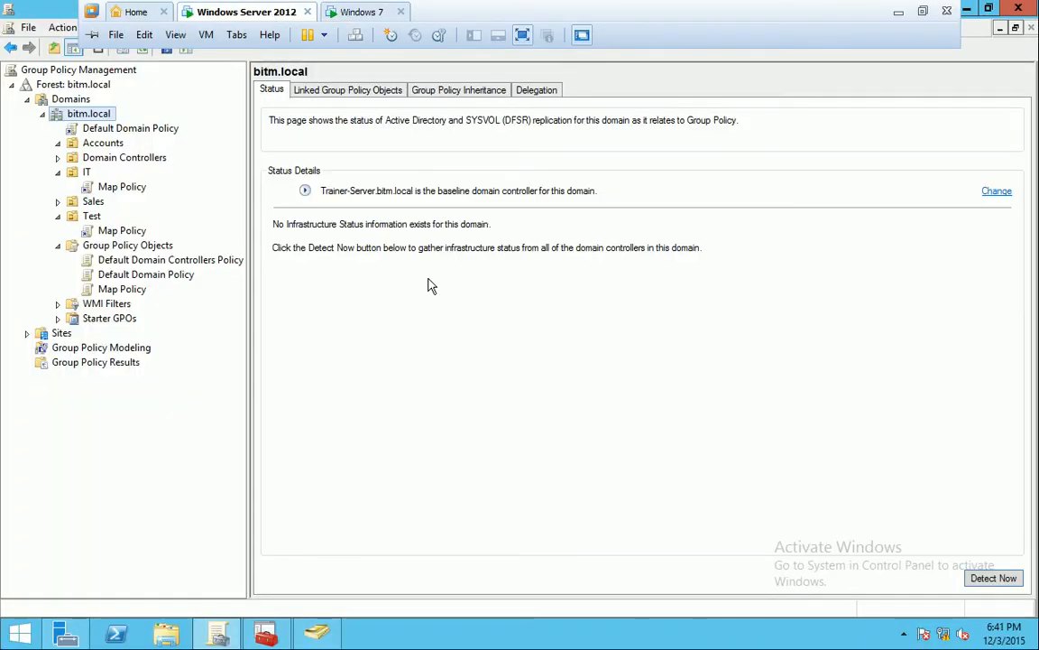
{"action": "key", "text": "super+r"}
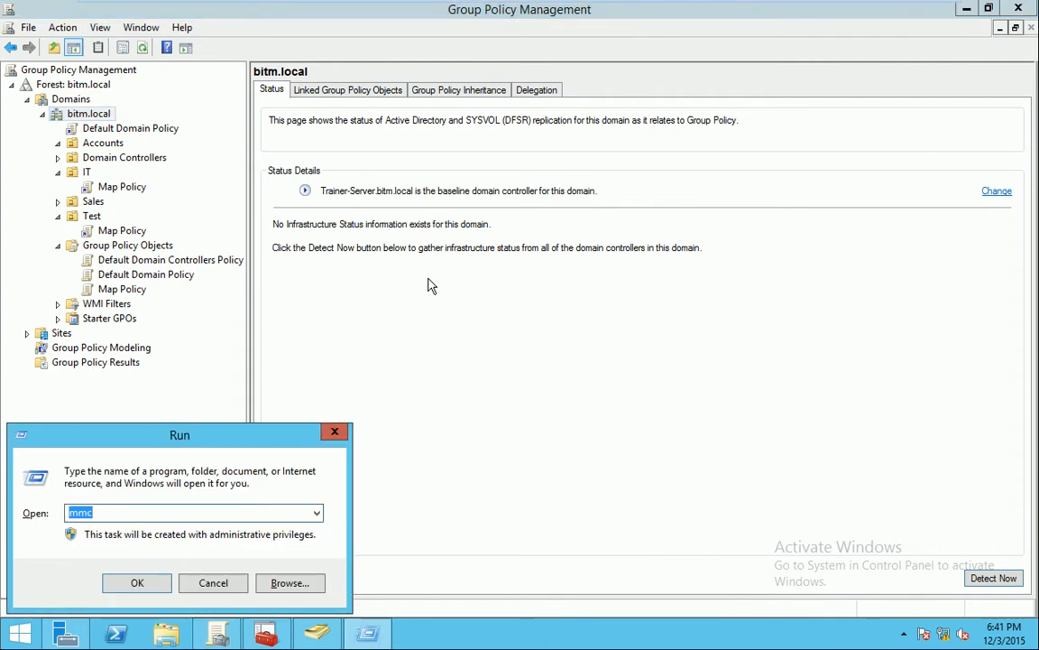
{"action": "type", "text": "cmd"}
{"action": "key", "text": "Return"}
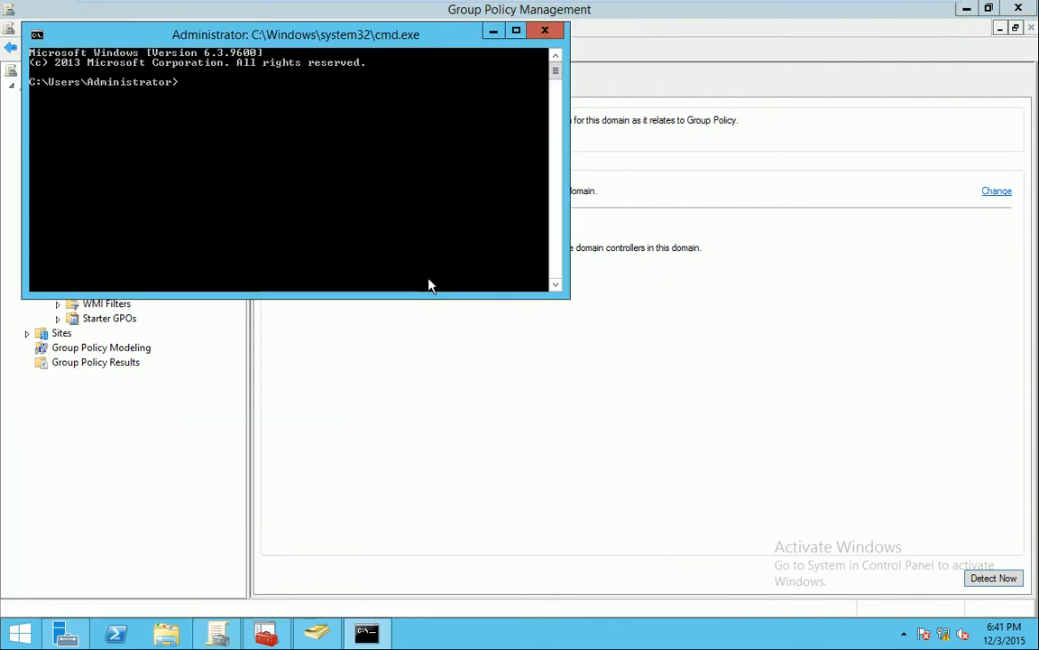
{"action": "type", "text": "gpupdate"}
{"action": "key", "text": "Return"}
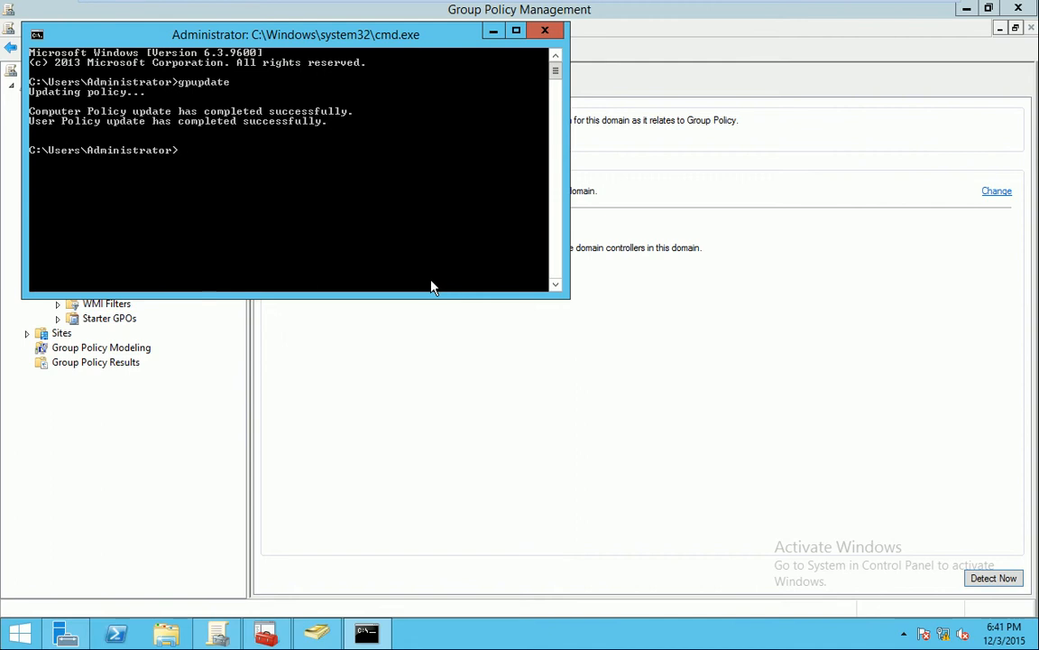
Refresh Computer on Windows 7 to check for mapped drives, then bring up the server's Group Policy Management
{"action": "mouse_move", "coordinate": [217, 3]}
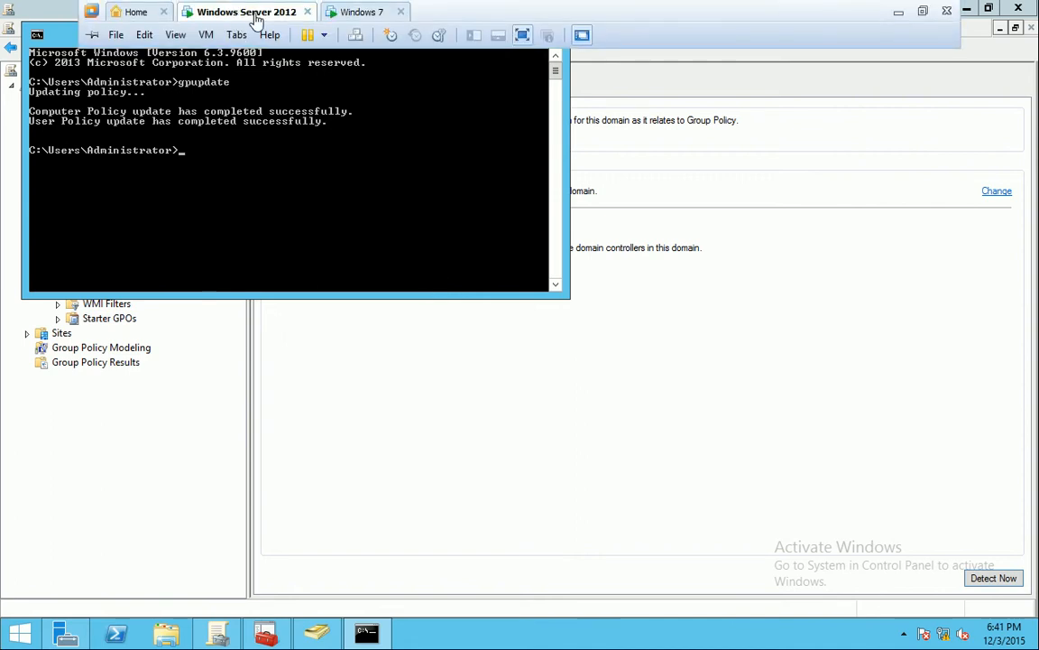
{"action": "left_click", "coordinate": [355, 11]}
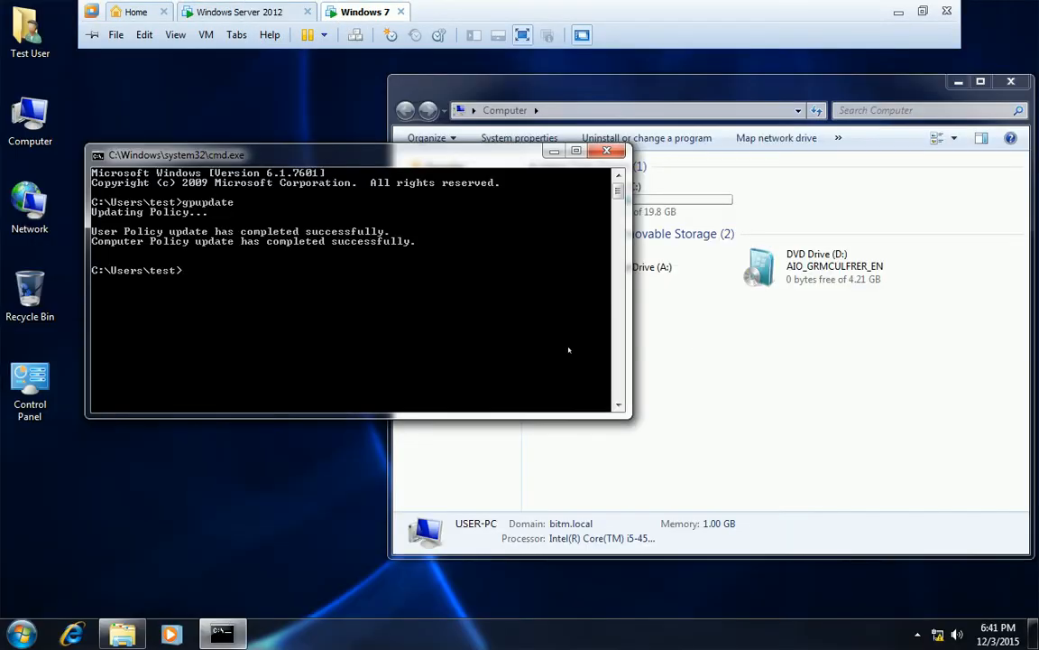
{"action": "left_click", "coordinate": [722, 334]}
{"action": "right_click", "coordinate": [683, 341]}
{"action": "left_click", "coordinate": [727, 403]}
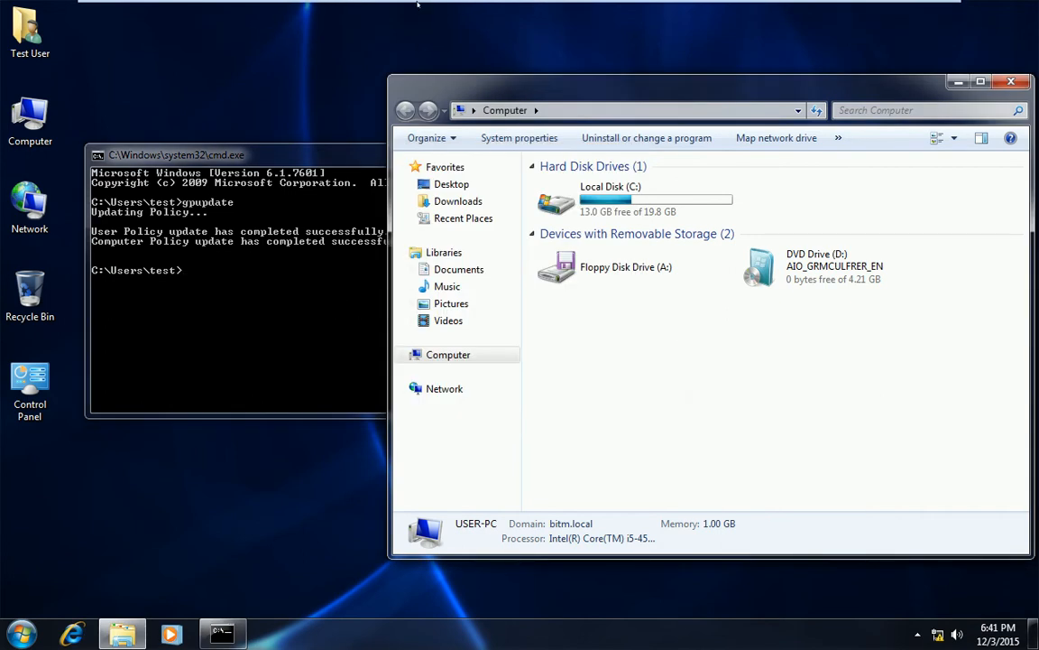
{"action": "mouse_move", "coordinate": [424, 5]}
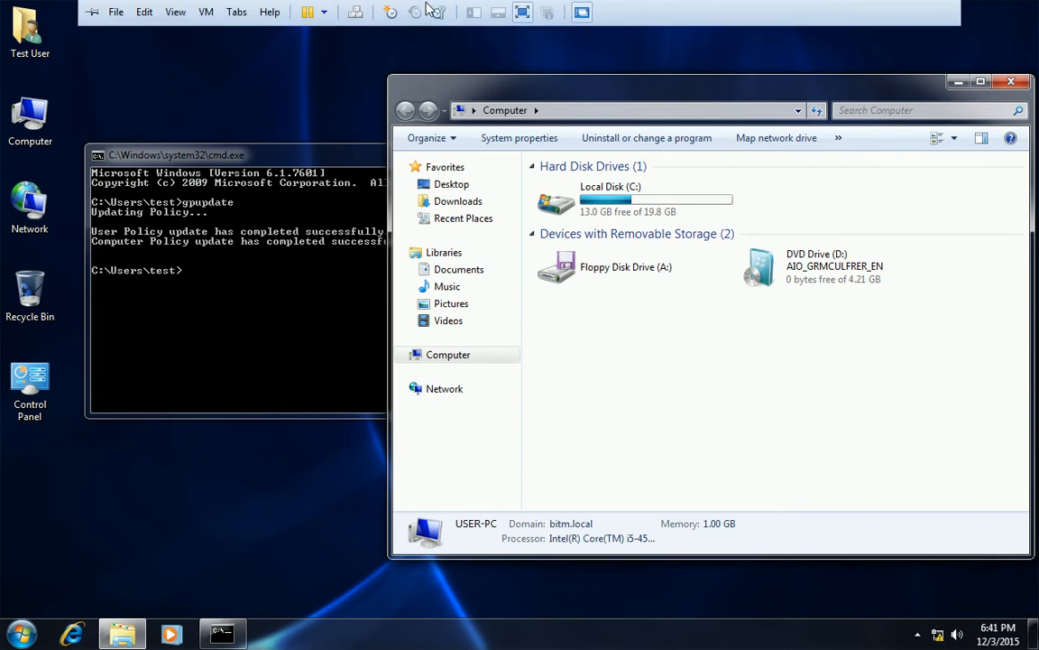
{"action": "left_click", "coordinate": [260, 13]}
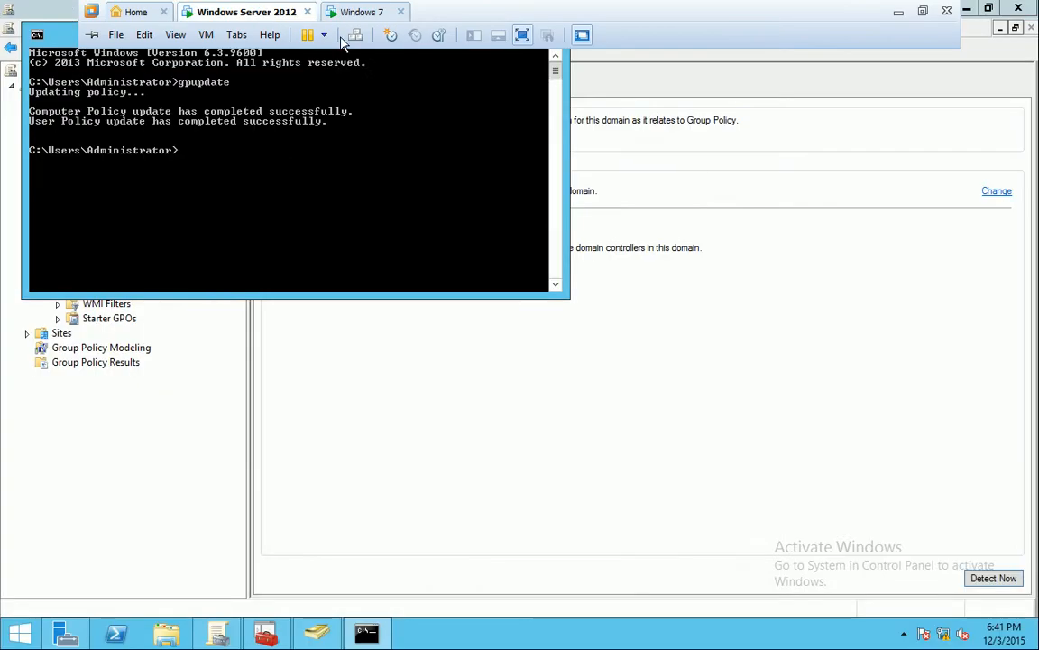
{"action": "left_click", "coordinate": [735, 230]}
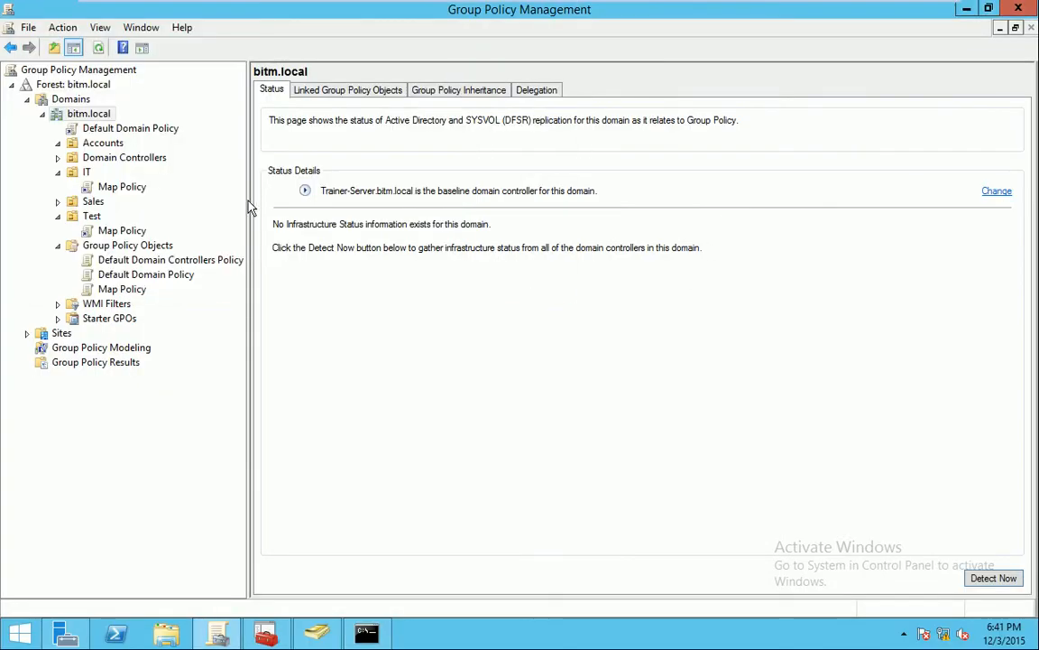
Check Map Policy's GPO status, then open its link under the Test OU and dismiss the notice
{"action": "right_click", "coordinate": [117, 290]}
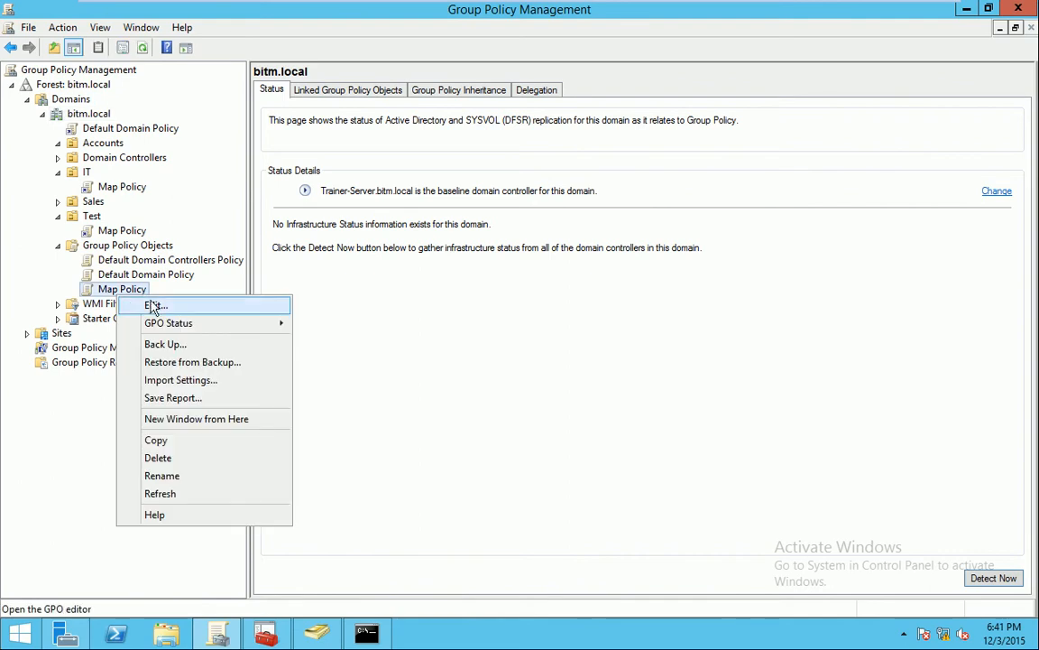
{"action": "mouse_move", "coordinate": [179, 327]}
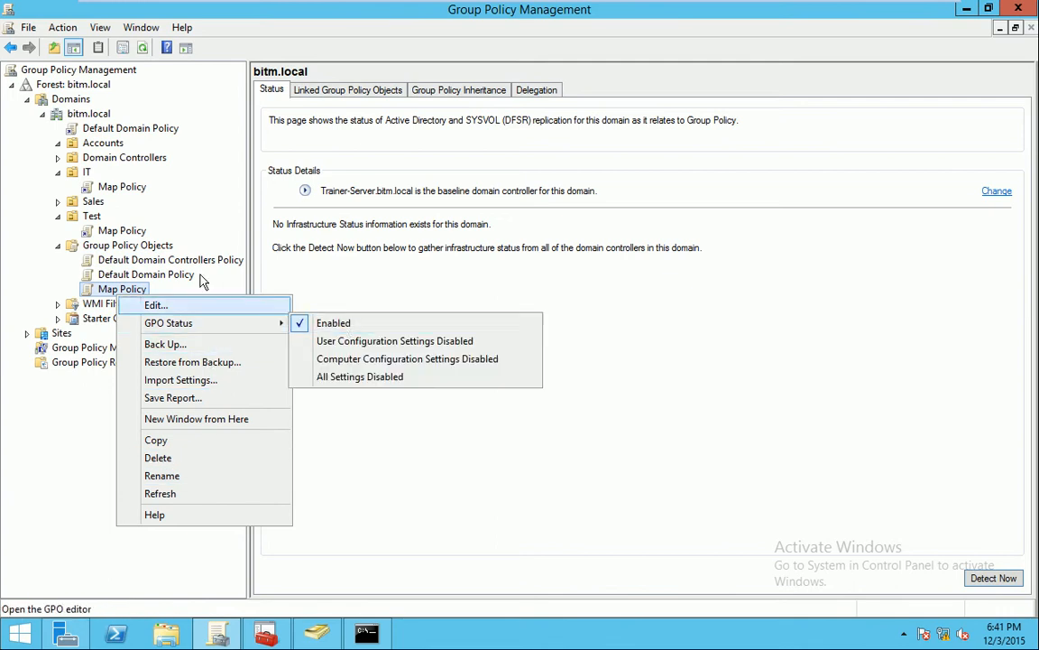
{"action": "left_click", "coordinate": [97, 220]}
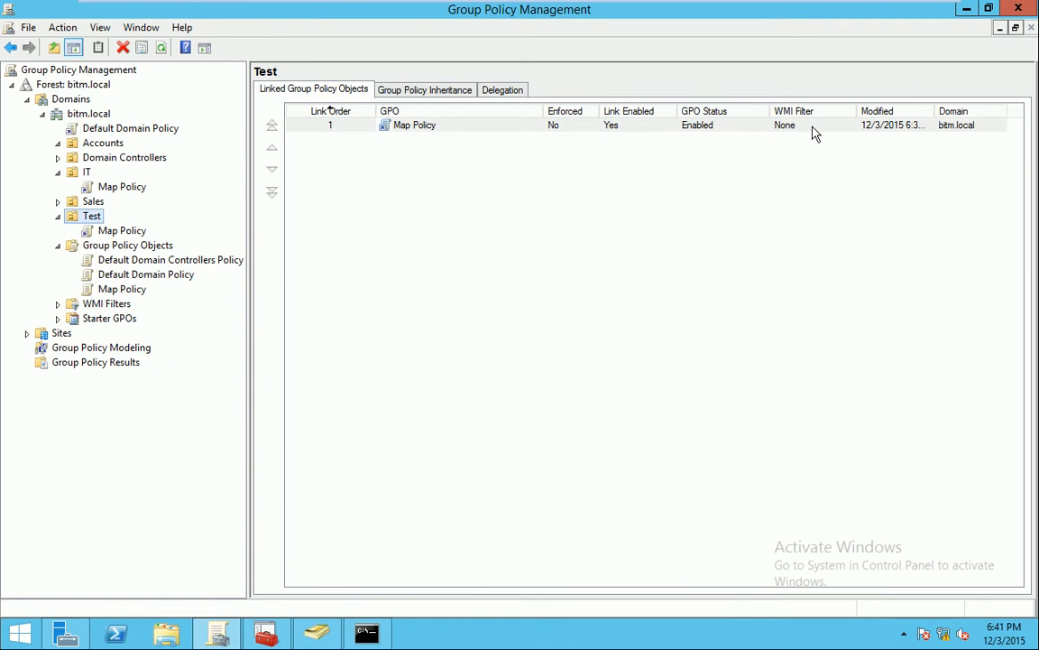
{"action": "left_click", "coordinate": [563, 131]}
{"action": "key", "text": "F2"}
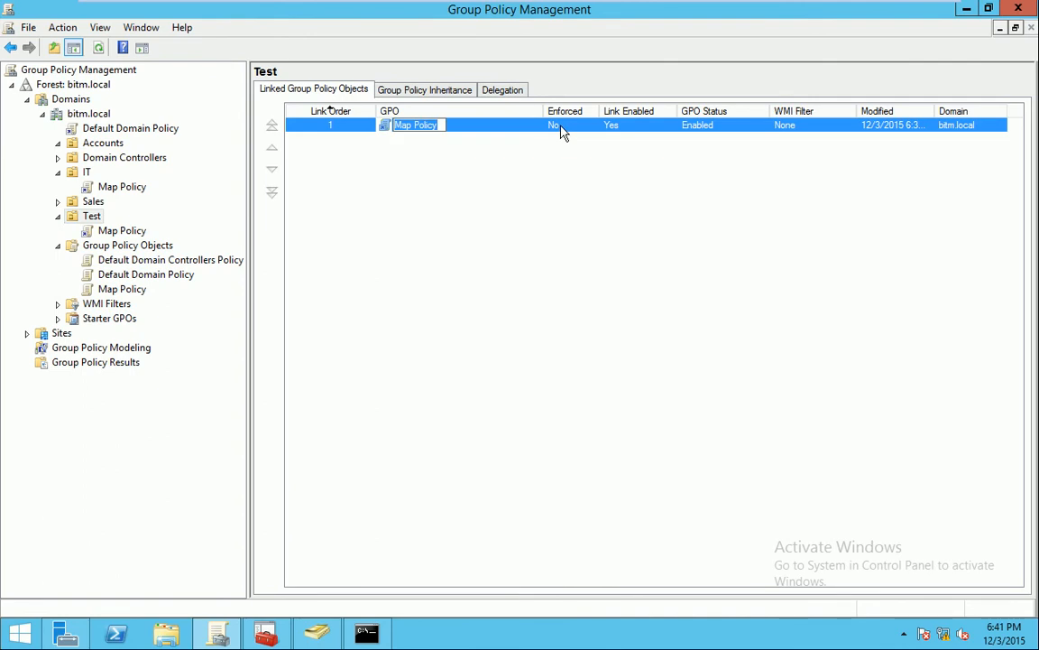
{"action": "key", "text": "Return"}
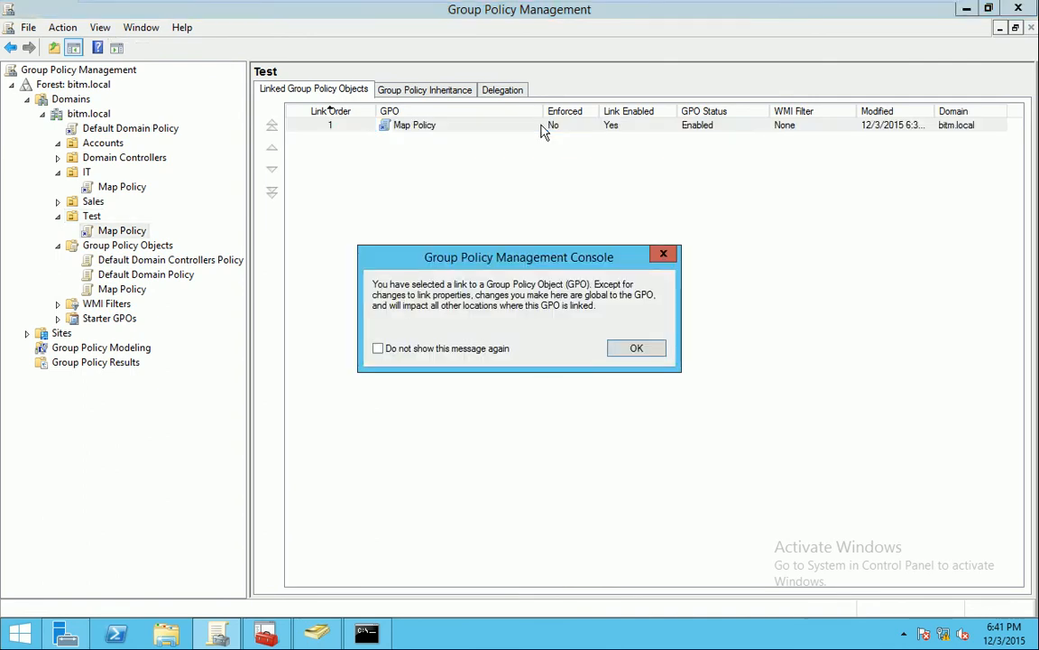
{"action": "left_click", "coordinate": [636, 348]}
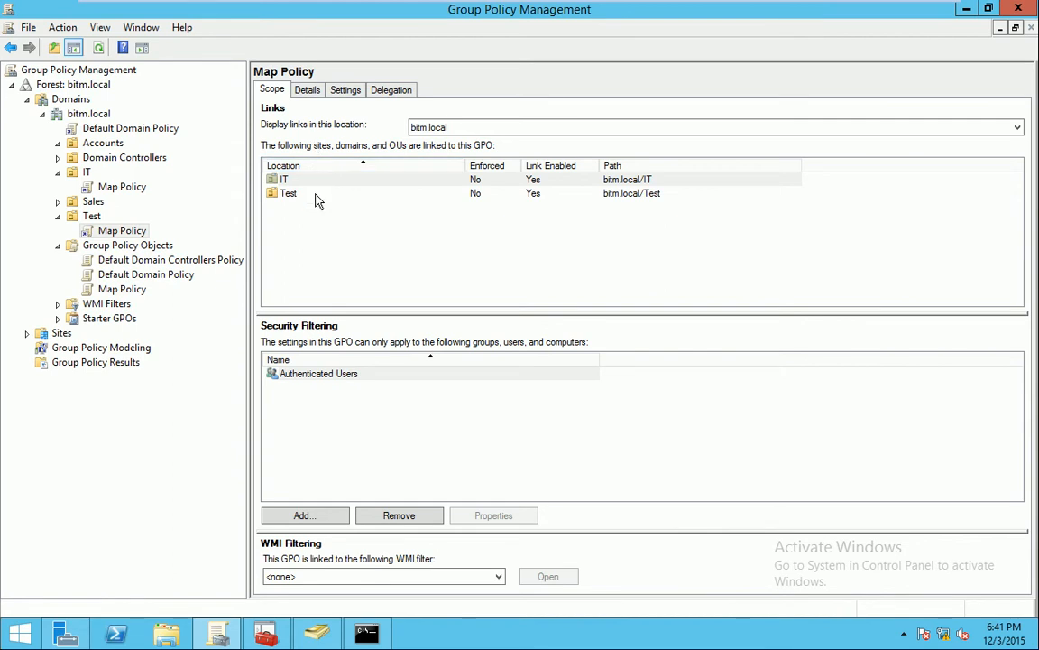
View Map Policy's Details and Settings report, adding about:security_mmc.exe to Trusted sites so it displays
{"action": "left_click", "coordinate": [308, 94]}
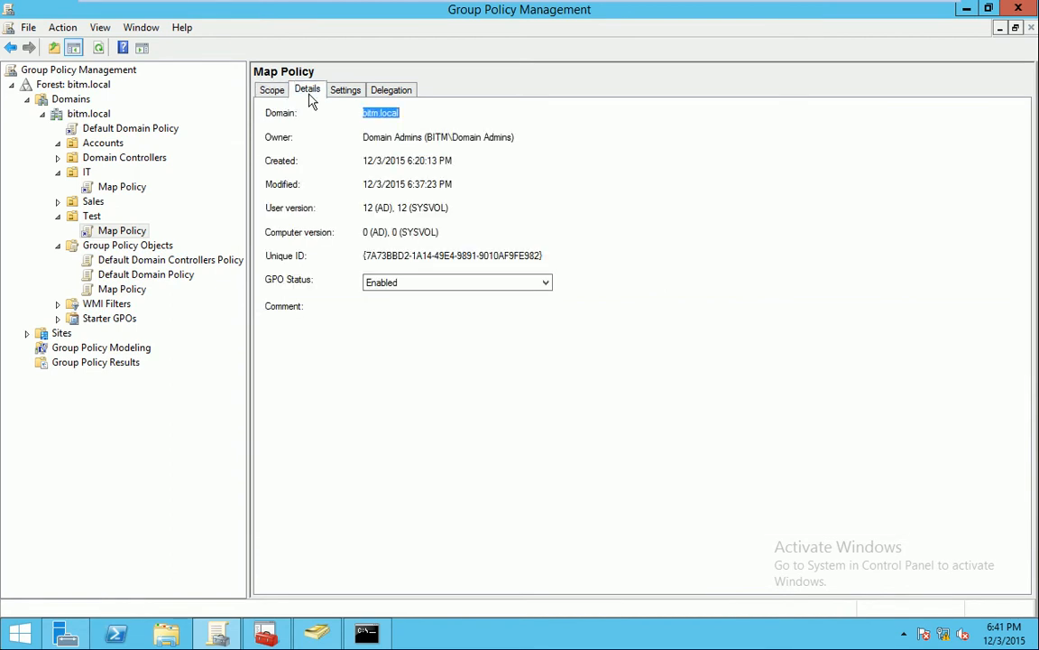
{"action": "left_click", "coordinate": [346, 93]}
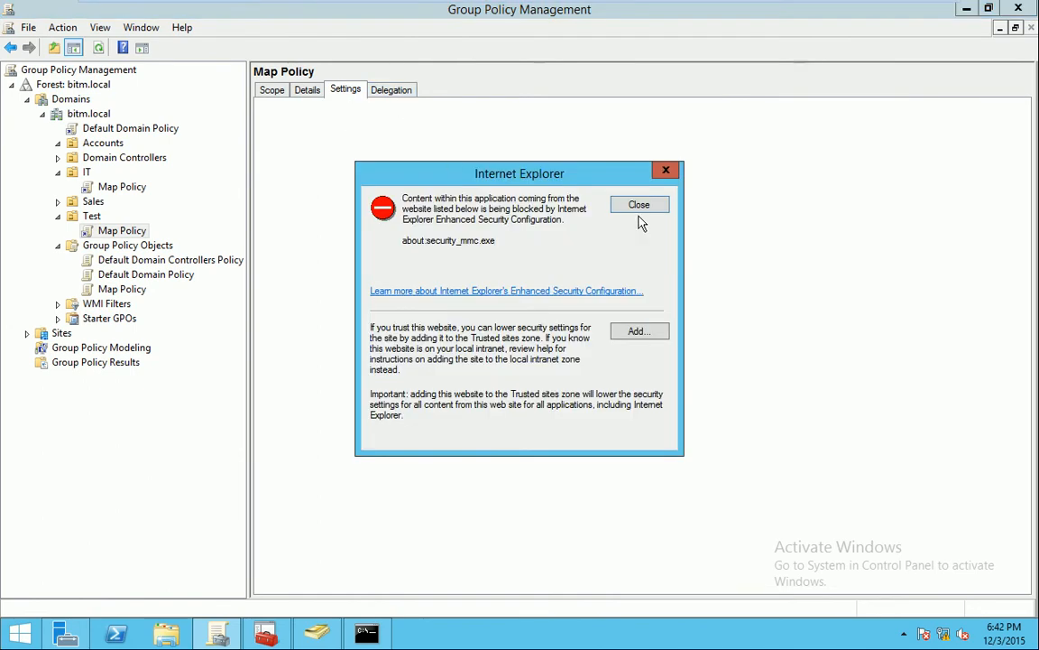
{"action": "left_click", "coordinate": [663, 336]}
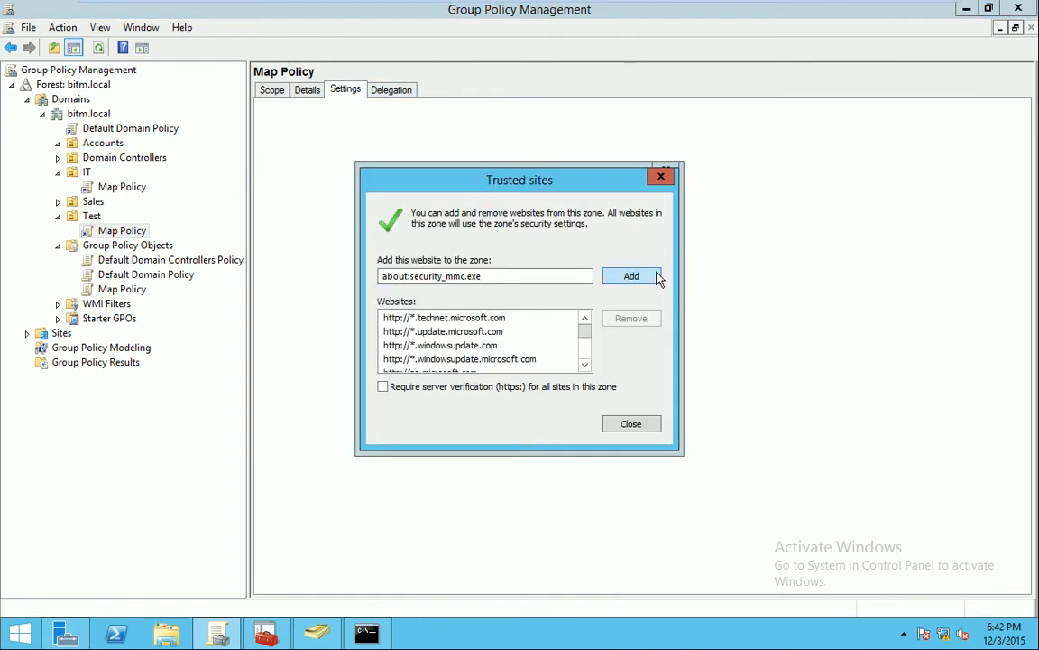
{"action": "left_click", "coordinate": [658, 277]}
{"action": "left_click", "coordinate": [631, 426]}
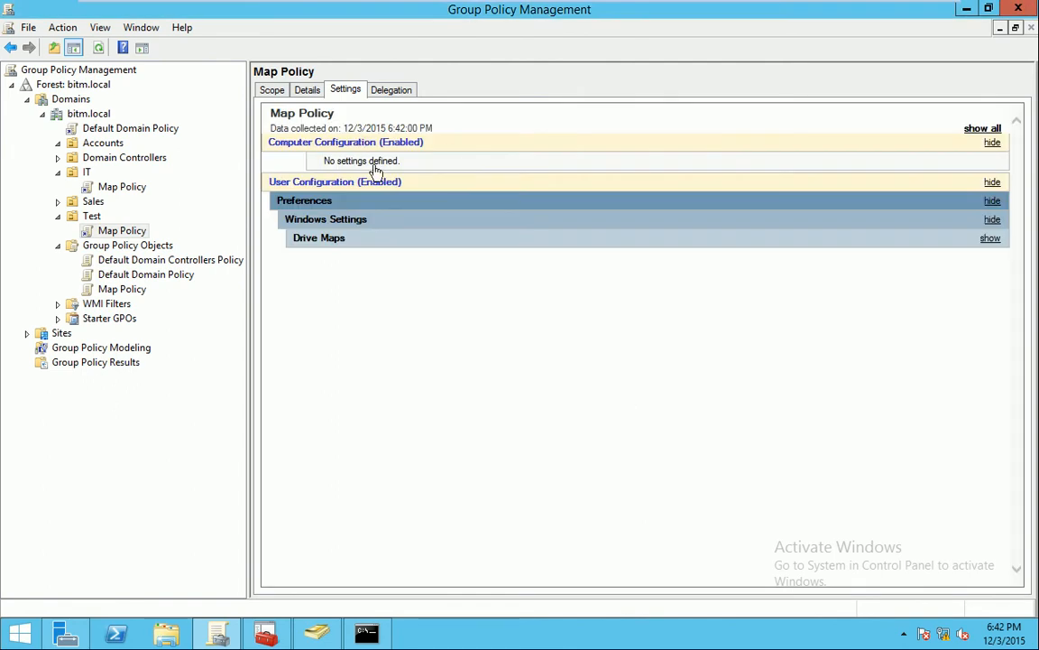
Check Map Policy's Delegation permissions, then return to its Scope view
{"action": "left_click", "coordinate": [397, 90]}
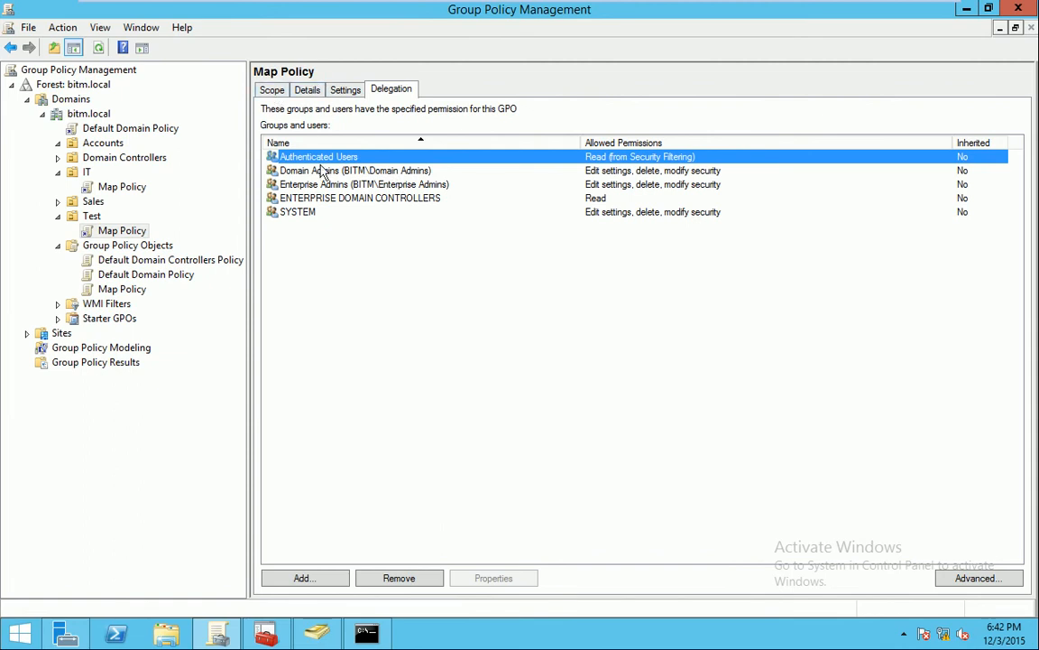
{"action": "left_click", "coordinate": [274, 90]}
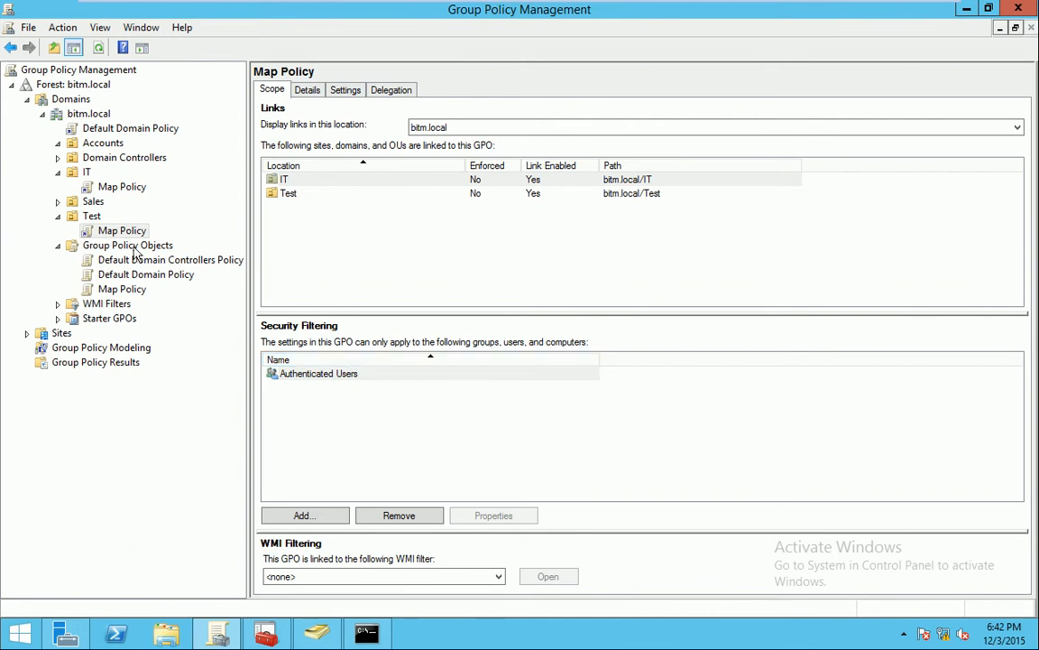
{"action": "left_click", "coordinate": [327, 638]}
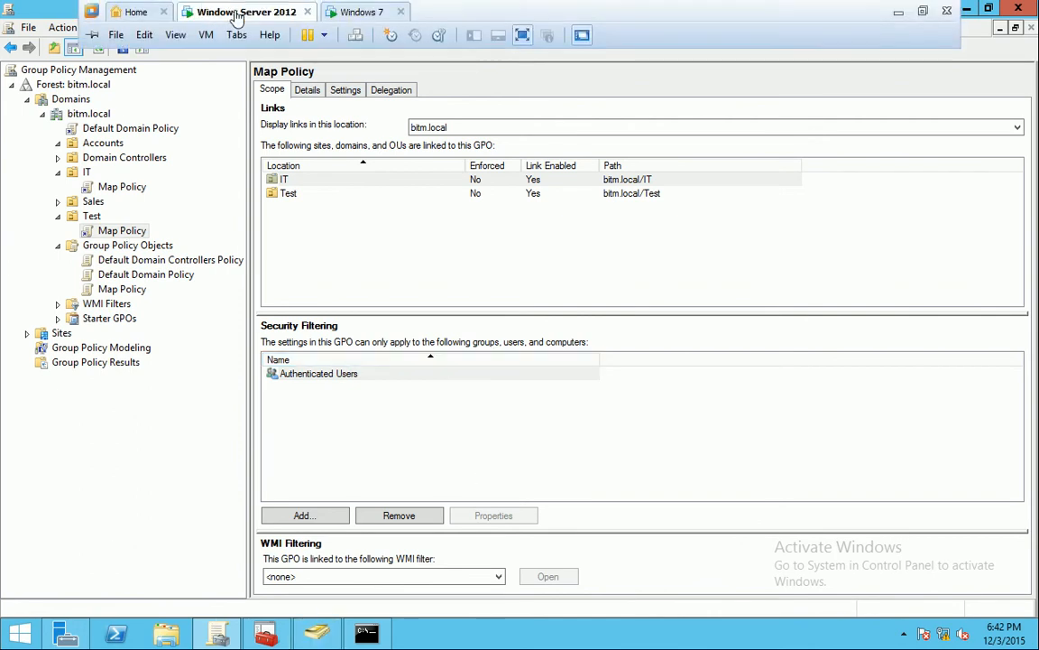
Refresh the Computer drive list on Windows 7, then switch back to the server
{"action": "left_click", "coordinate": [348, 16]}
{"action": "right_click", "coordinate": [610, 324]}
{"action": "left_click", "coordinate": [675, 386]}
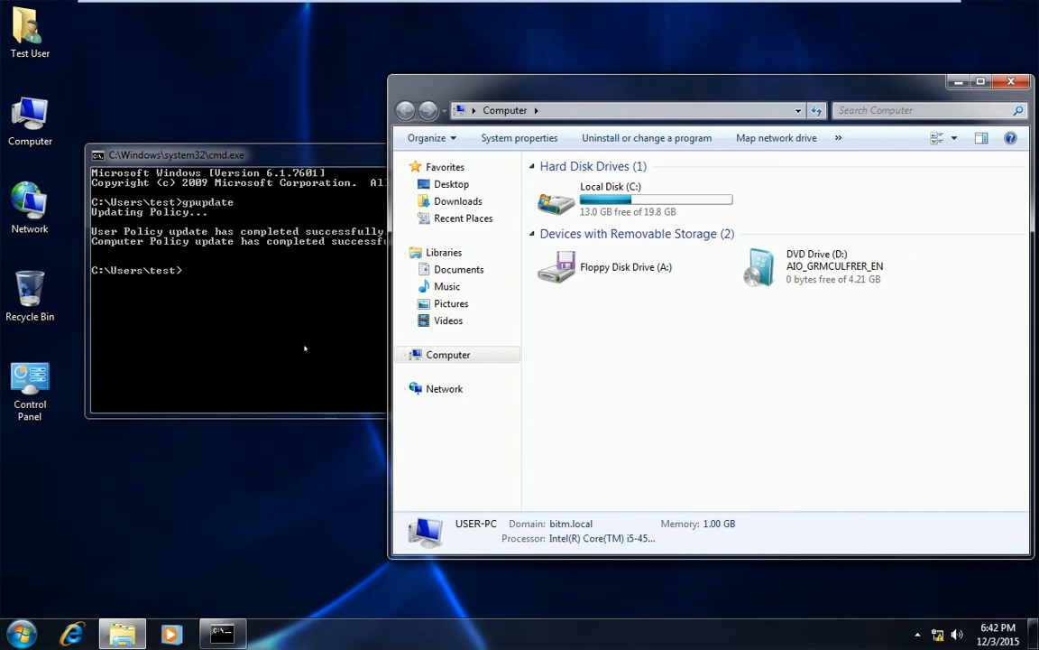
{"action": "mouse_move", "coordinate": [335, 8]}
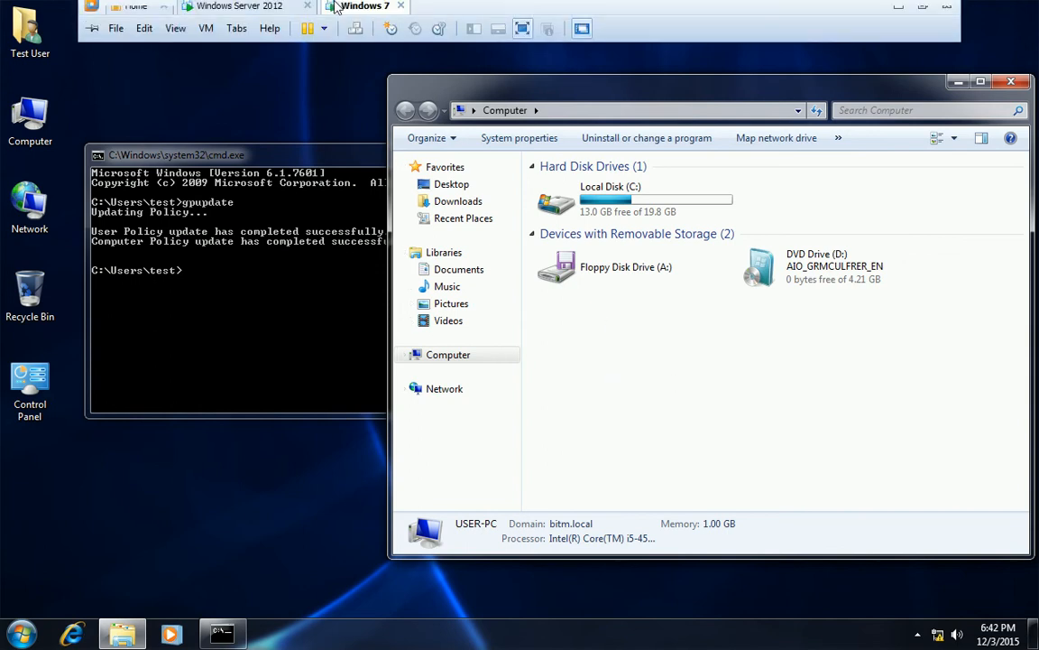
{"action": "left_click", "coordinate": [268, 18]}
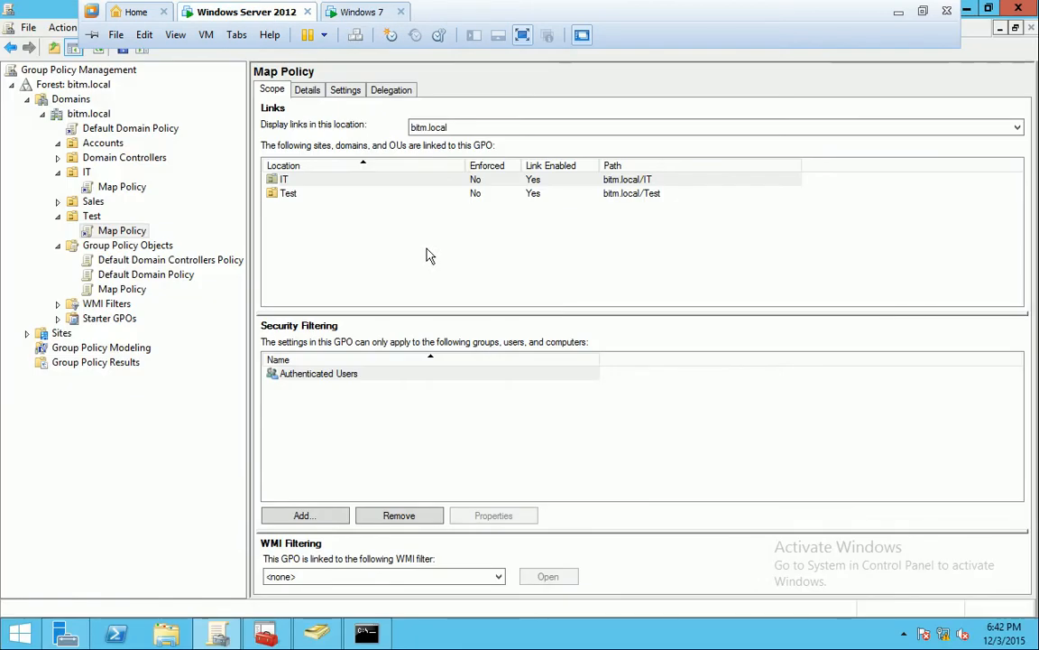
In the server Command Prompt, rerun gpupdate with /f and /all switch variants
{"action": "key", "text": "alt+Tab"}
{"action": "key", "text": "Up"}
{"action": "type", "text": "/f"}
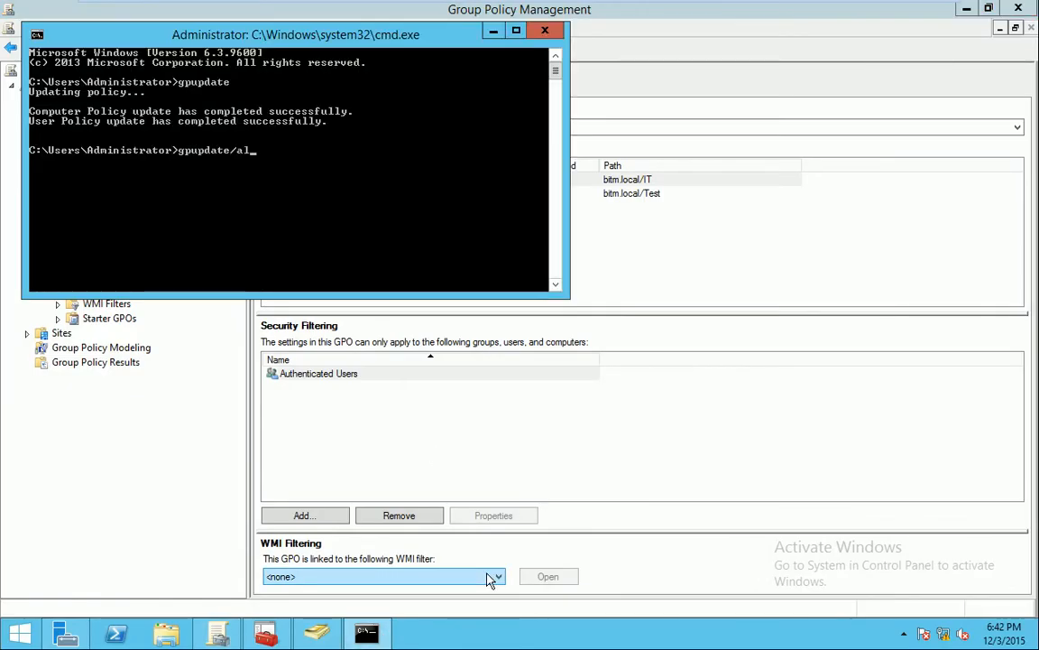
{"action": "key", "text": "Return"}
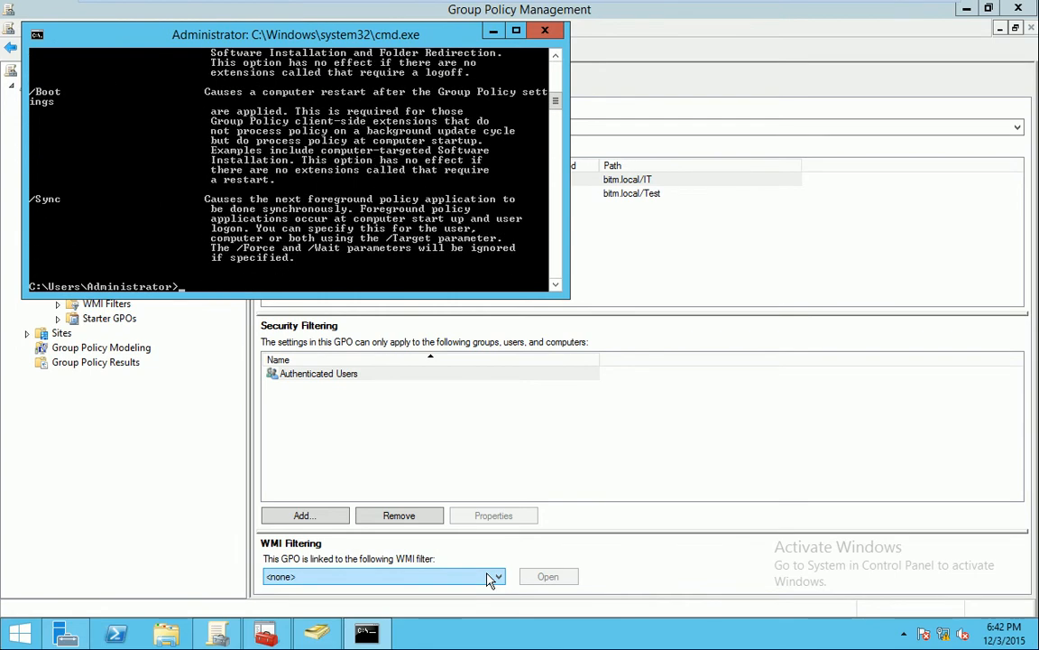
{"action": "key", "text": "Up"}
{"action": "key", "text": "Return"}
{"action": "key", "text": "Up"}
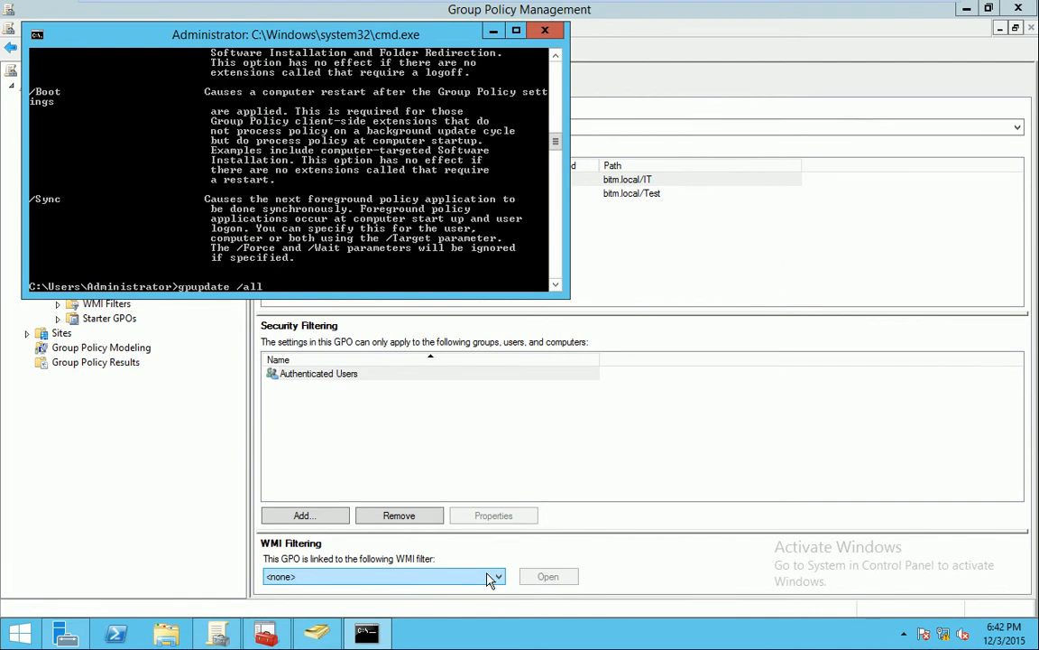
{"action": "key", "text": "Return"}
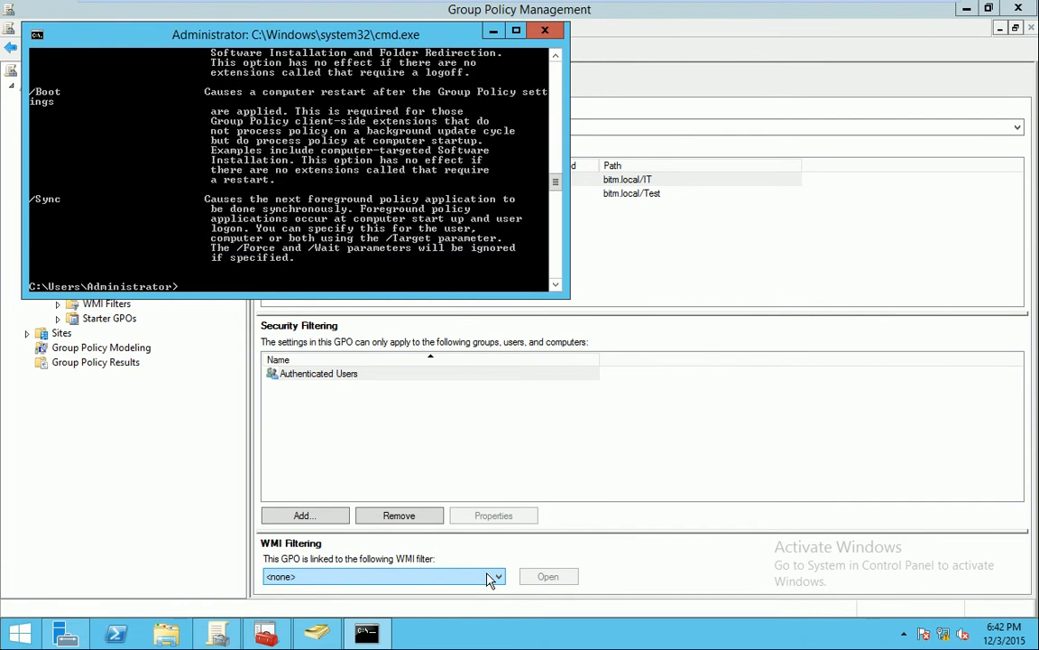
{"action": "key", "text": "Up"}
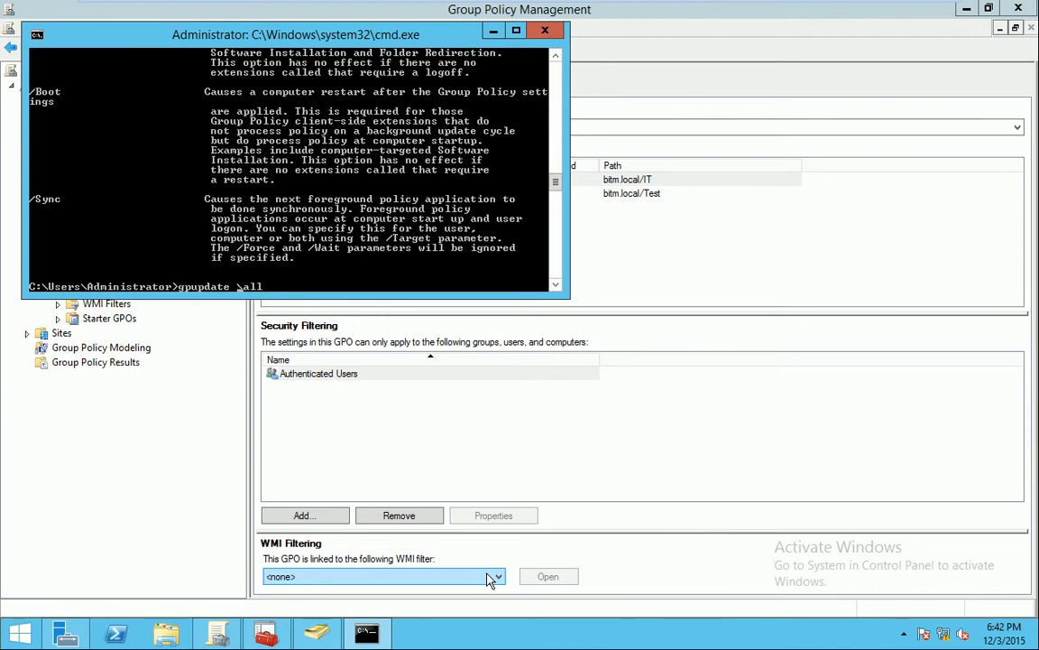
{"action": "key", "text": "Left"}
{"action": "key", "text": "Left"}
{"action": "key", "text": "Left"}
{"action": "key", "text": "Left"}
{"action": "key", "text": "BackSpace"}
{"action": "key", "text": "Return"}
Run the edited gpupdate/all command and scroll up through the usage help it returns
{"action": "key", "text": "Up"}
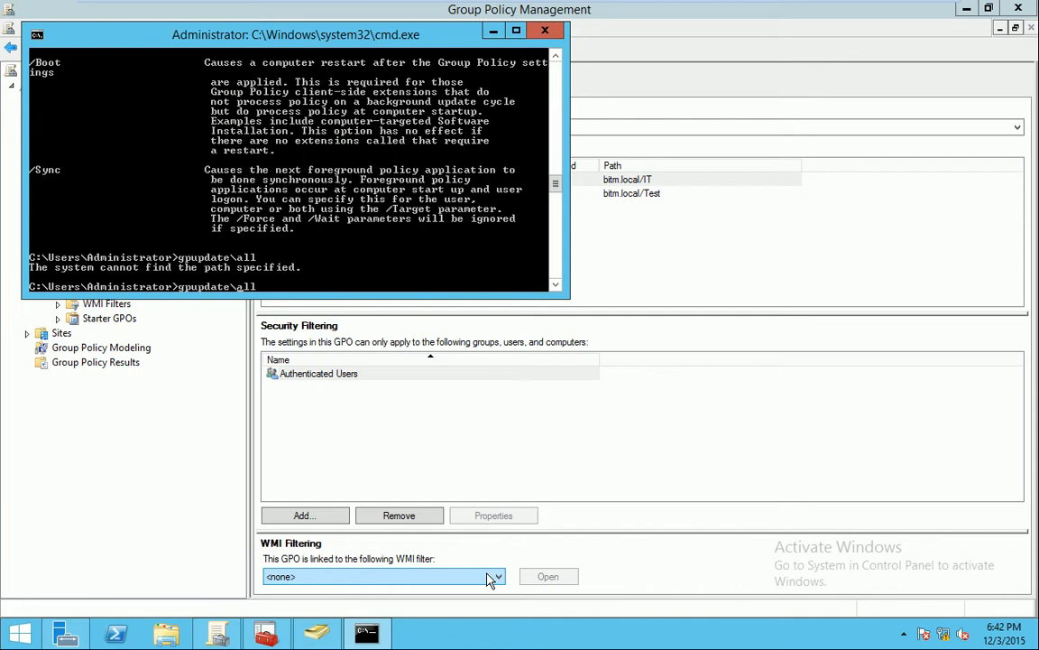
{"action": "key", "text": "Left"}
{"action": "key", "text": "Left"}
{"action": "key", "text": "Left"}
{"action": "key", "text": "BackSpace"}
{"action": "type", "text": "/"}
{"action": "key", "text": "Return"}
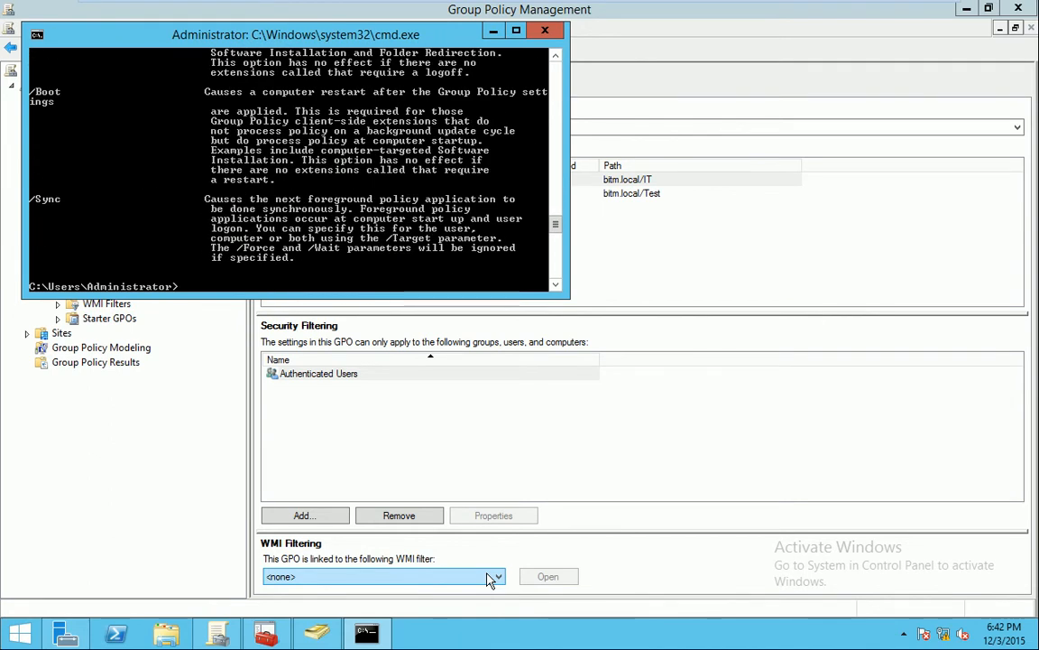
{"action": "scroll", "coordinate": [316, 217], "scroll_direction": "up", "scroll_amount": 6}
{"action": "scroll", "coordinate": [341, 209], "scroll_direction": "up", "scroll_amount": 6}
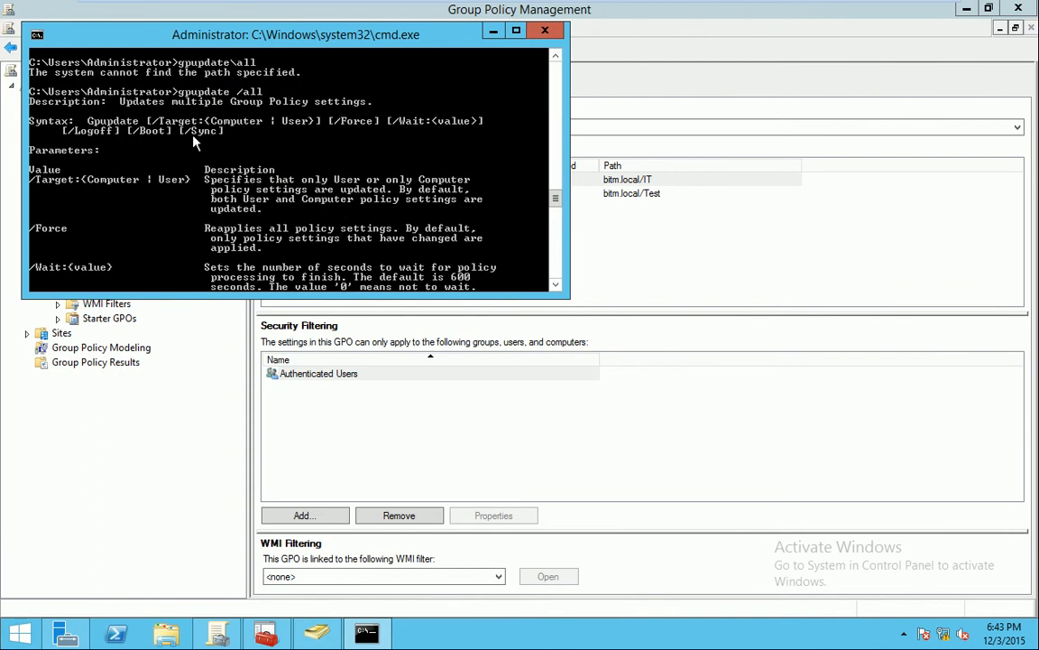
{"action": "left_click", "coordinate": [614, 260]}
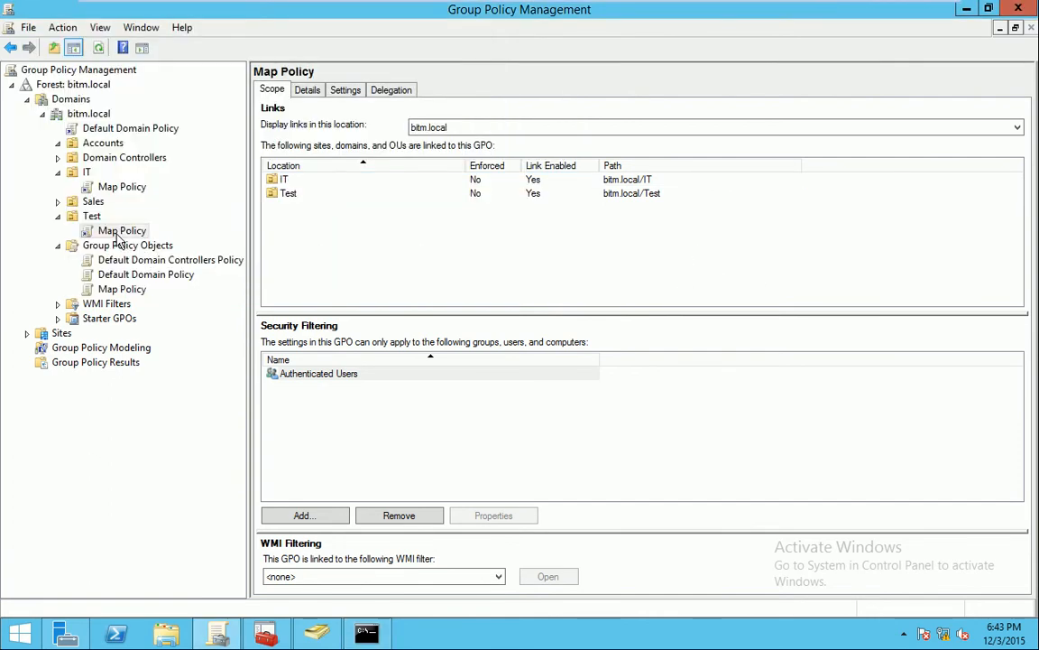
Show Map Policy's action menu to check its GPO Status is Enabled
{"action": "right_click", "coordinate": [122, 289]}
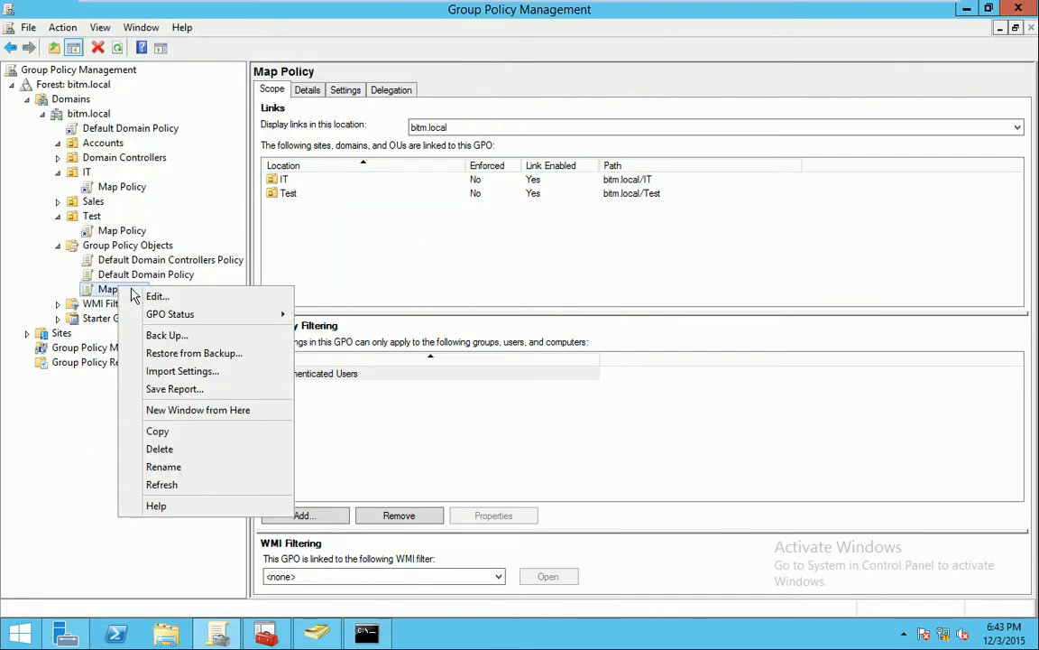
{"action": "mouse_move", "coordinate": [162, 313]}
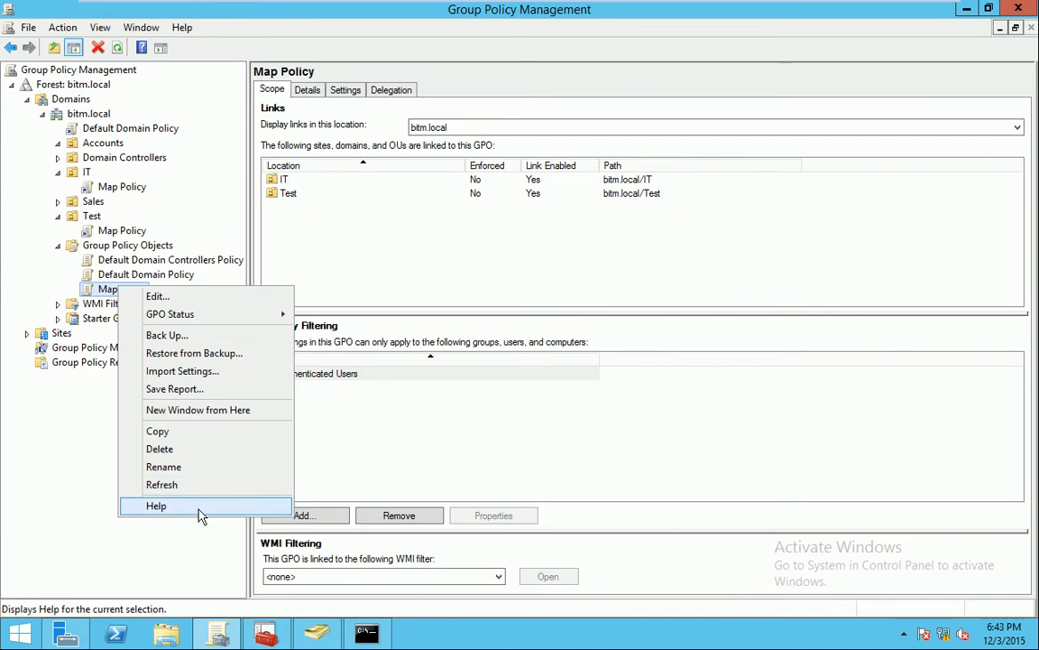
Close Map Policy's menu, switch to Windows 7 and refresh the Computer drive list
{"action": "left_click", "coordinate": [528, 417]}
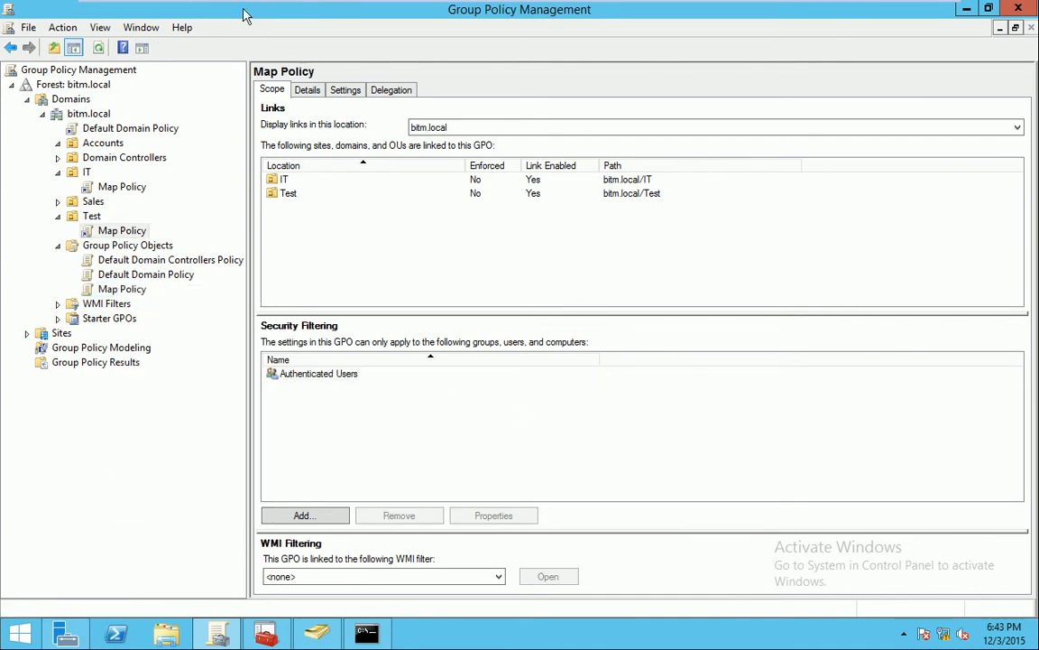
{"action": "left_click", "coordinate": [320, 637]}
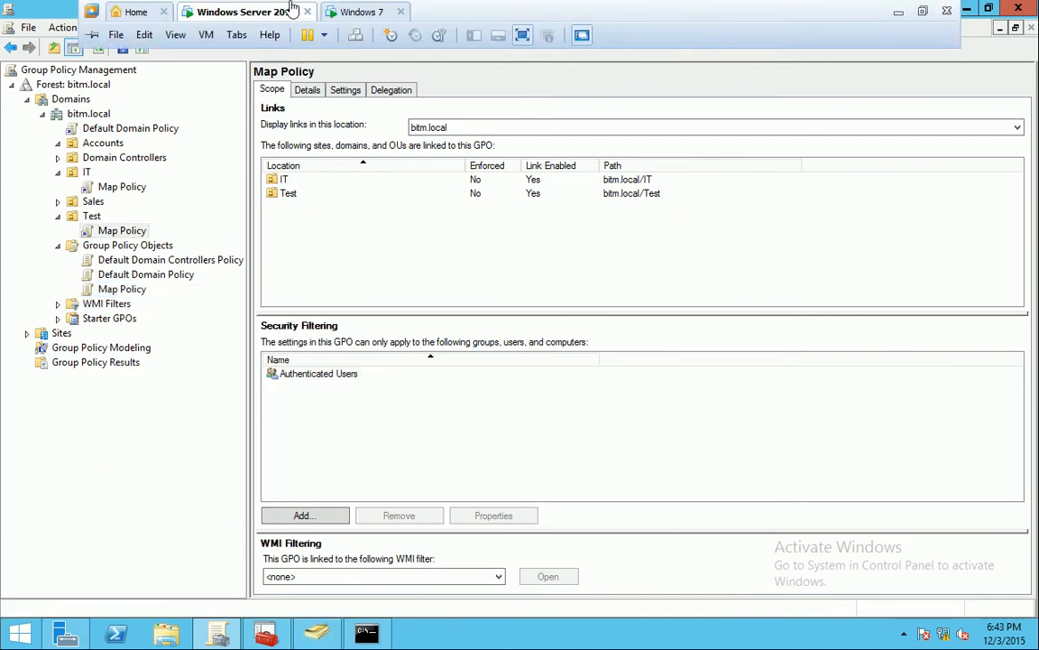
{"action": "left_click", "coordinate": [357, 12]}
{"action": "right_click", "coordinate": [627, 336]}
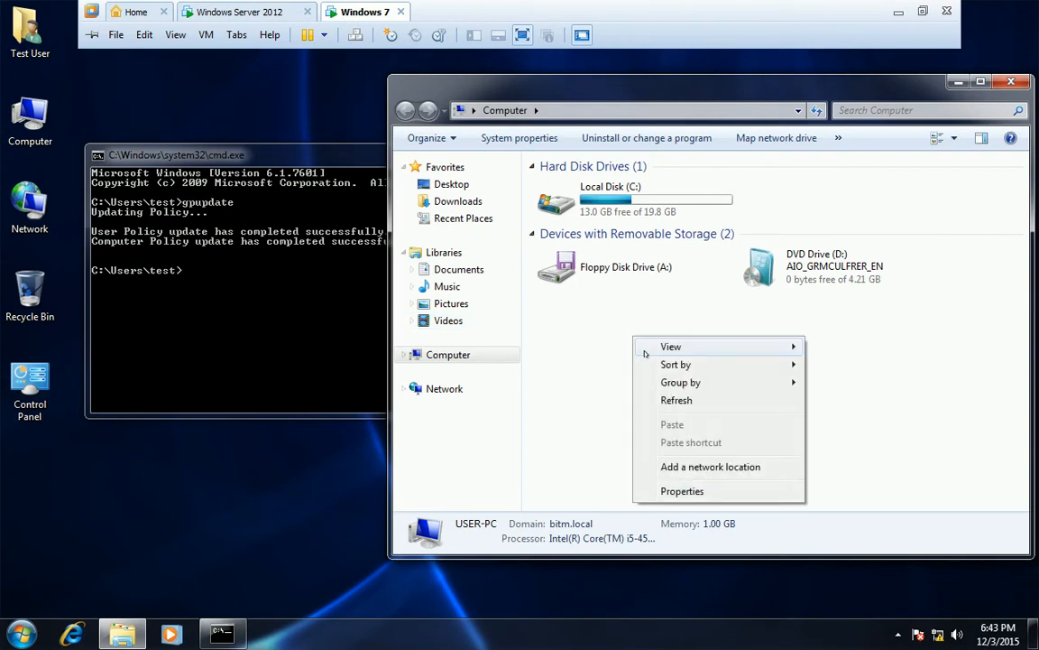
{"action": "left_click", "coordinate": [667, 399]}
{"action": "left_click", "coordinate": [222, 634]}
Log the test user off and back on, open Computer showing Share2 (B:), then return to the server
{"action": "left_click", "coordinate": [20, 635]}
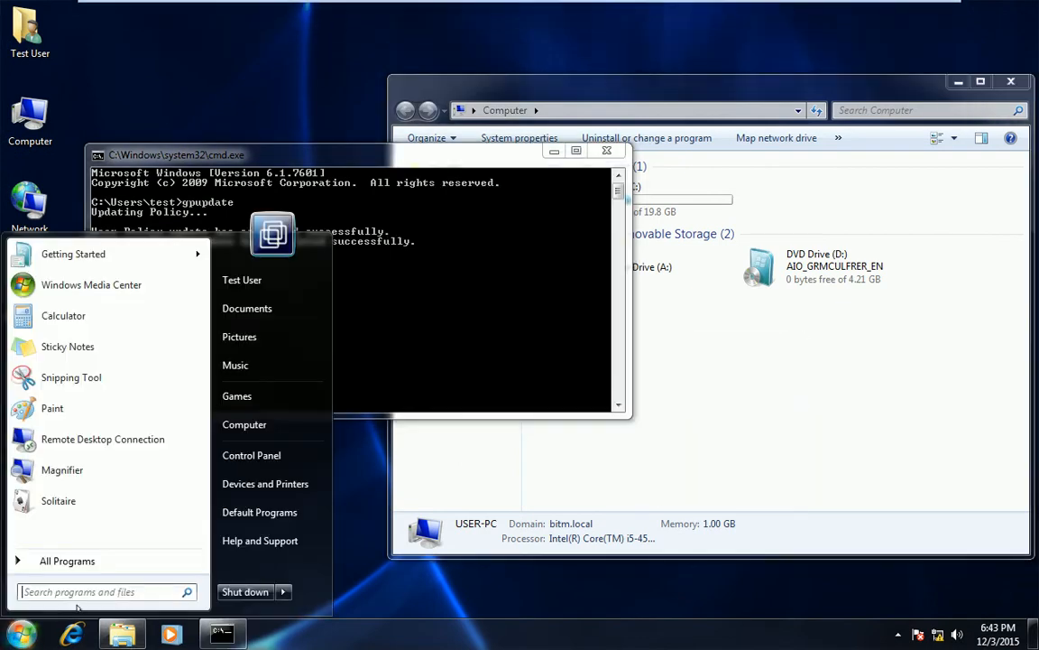
{"action": "mouse_move", "coordinate": [285, 591]}
{"action": "left_click", "coordinate": [331, 531]}
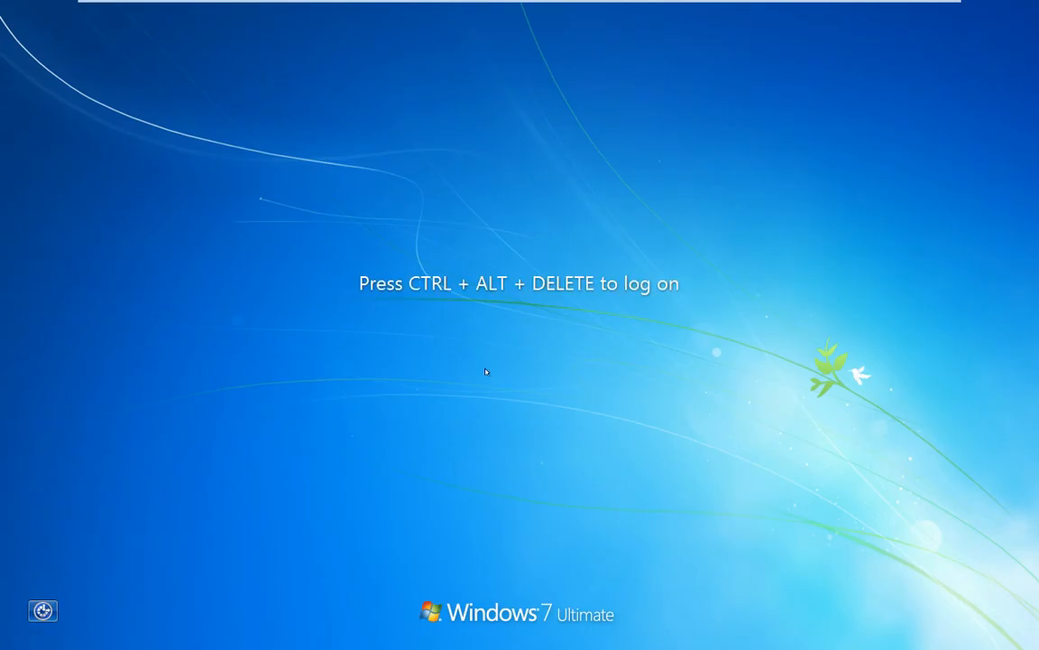
{"action": "key", "text": "ctrl+alt+Delete"}
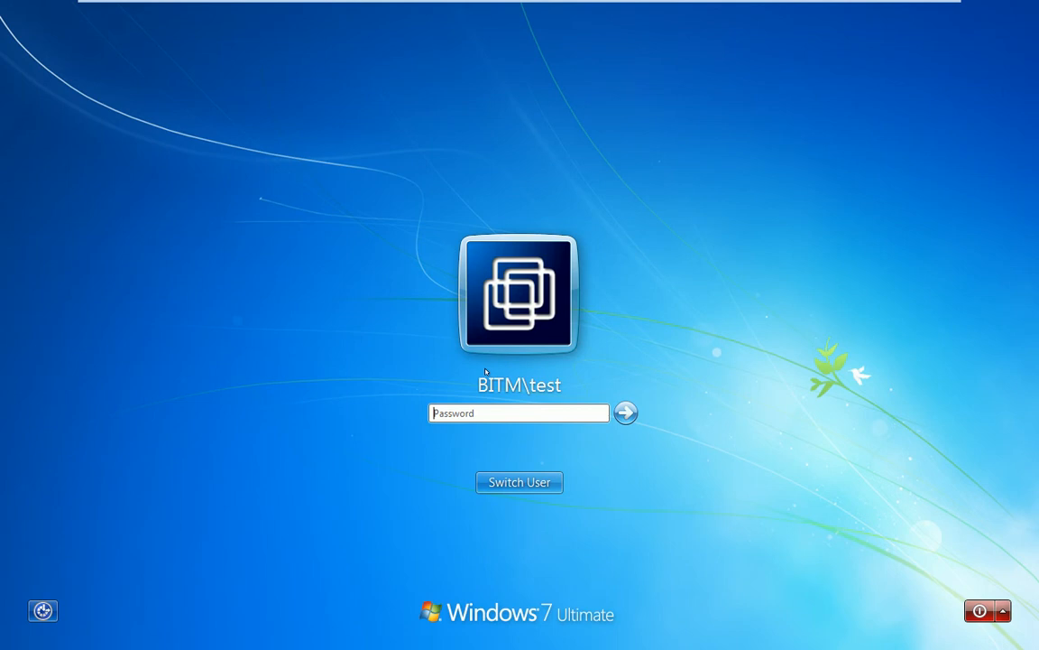
{"action": "key", "text": "Return"}
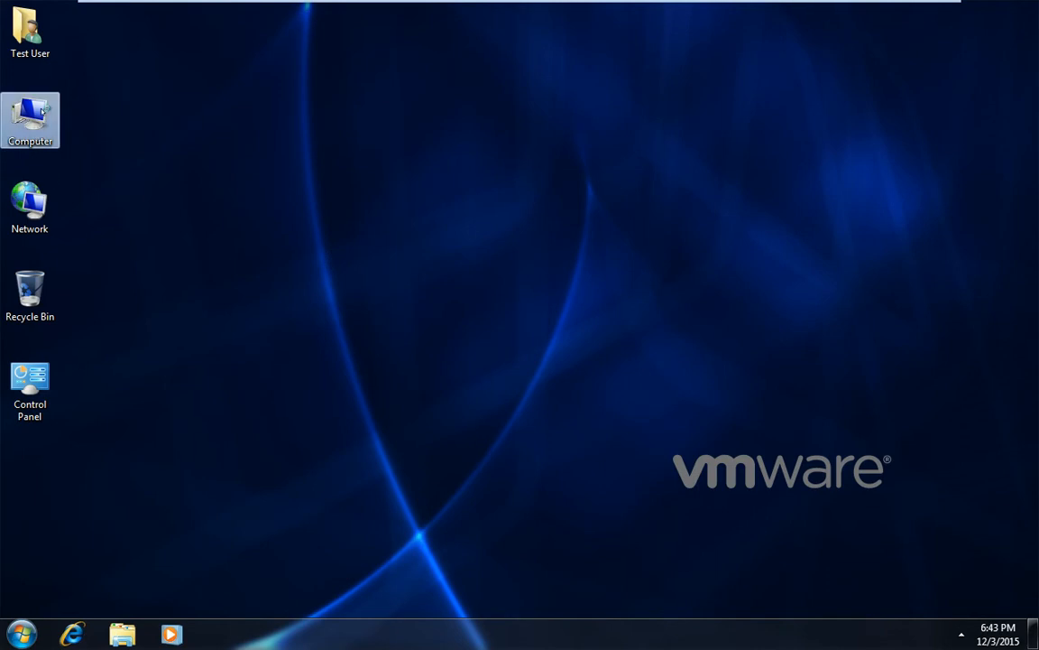
{"action": "double_click", "coordinate": [30, 115]}
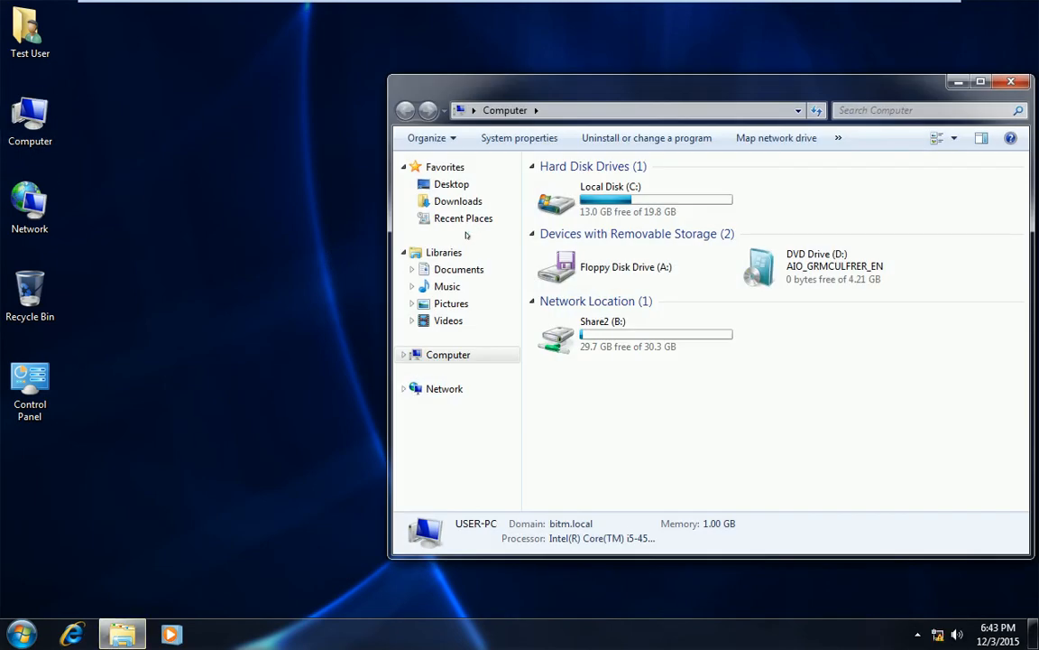
{"action": "mouse_move", "coordinate": [372, 3]}
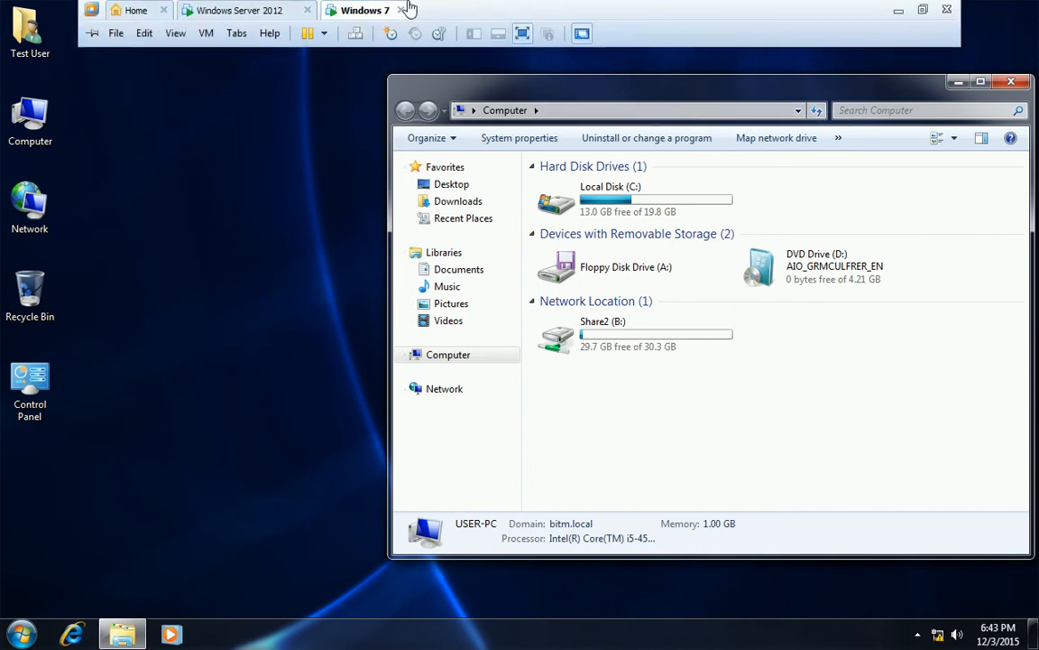
{"action": "left_click", "coordinate": [256, 15]}
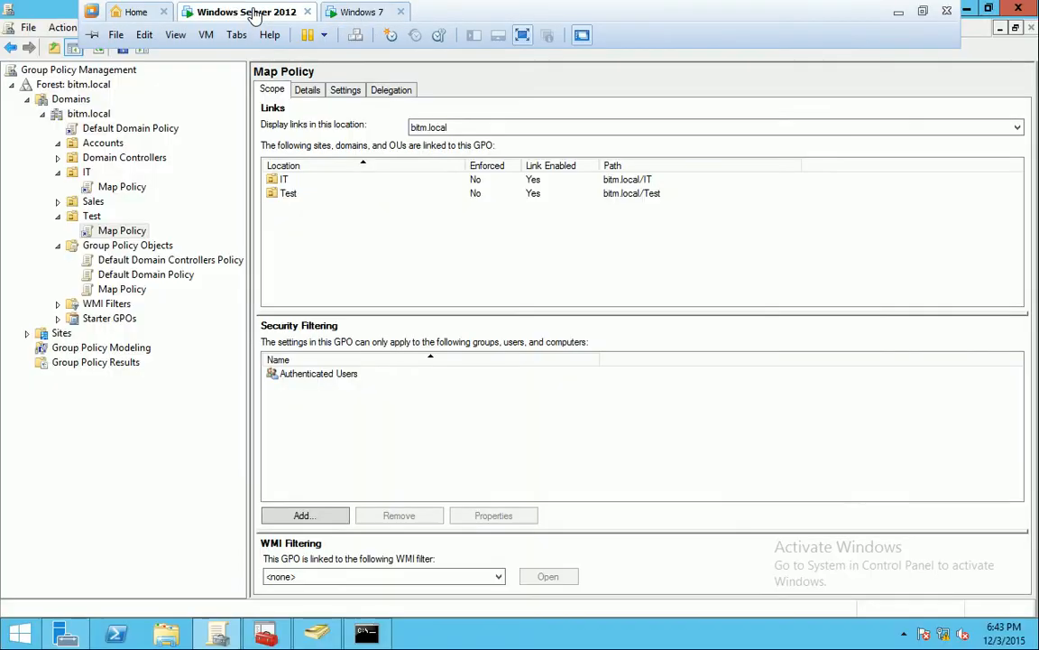
Edit Map Policy and open the A: drive map under User Configuration > Preferences > Windows Settings > Drive Maps
{"action": "right_click", "coordinate": [118, 294]}
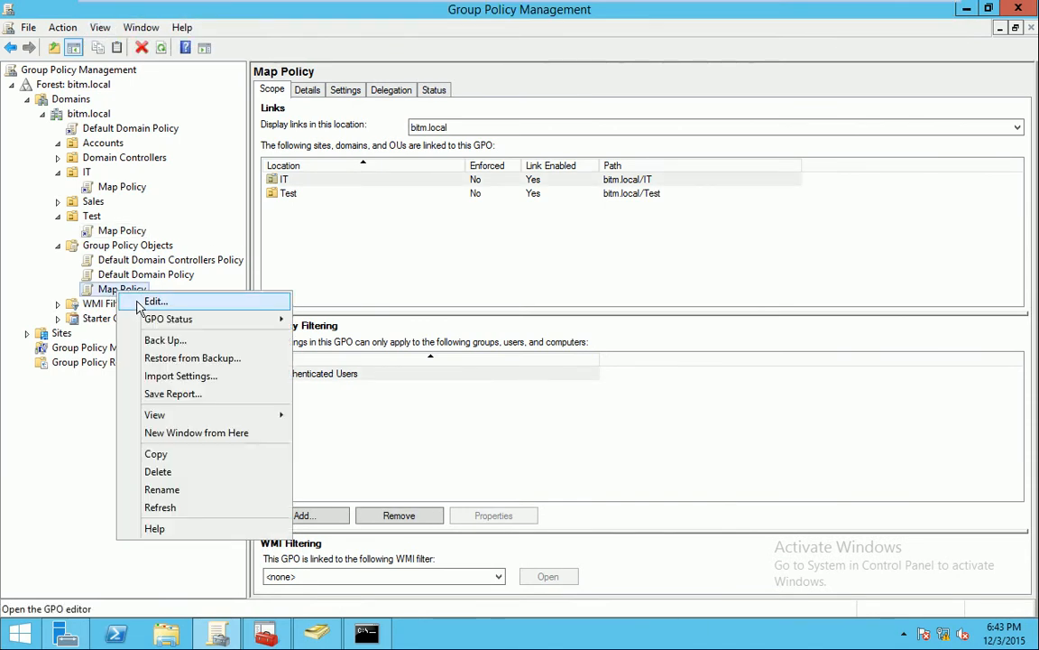
{"action": "left_click", "coordinate": [144, 298]}
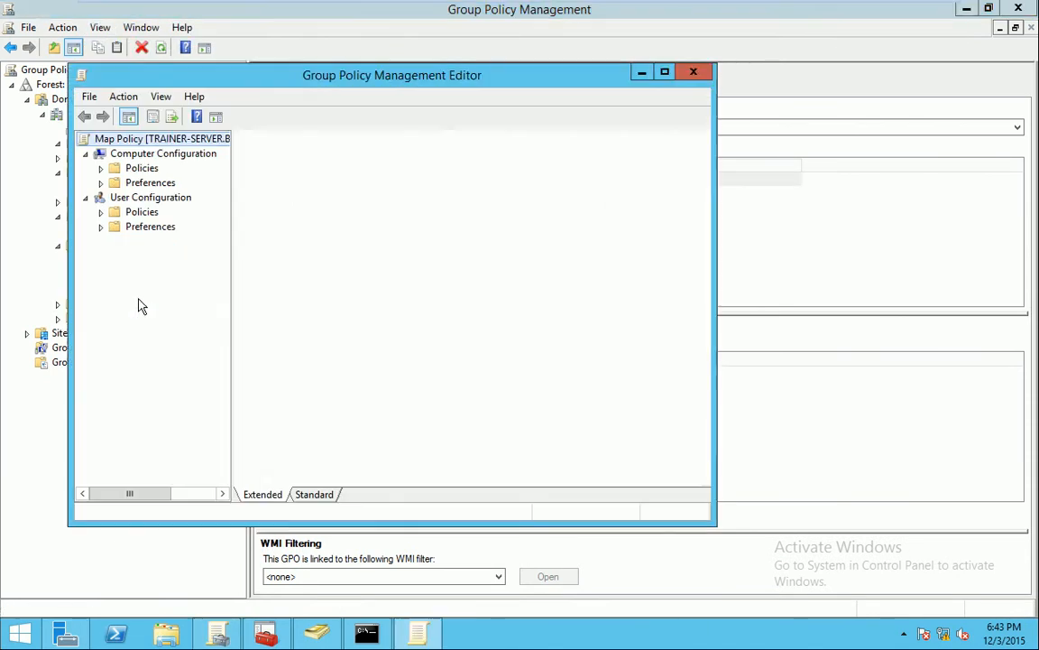
{"action": "double_click", "coordinate": [132, 225]}
{"action": "left_click", "coordinate": [117, 243]}
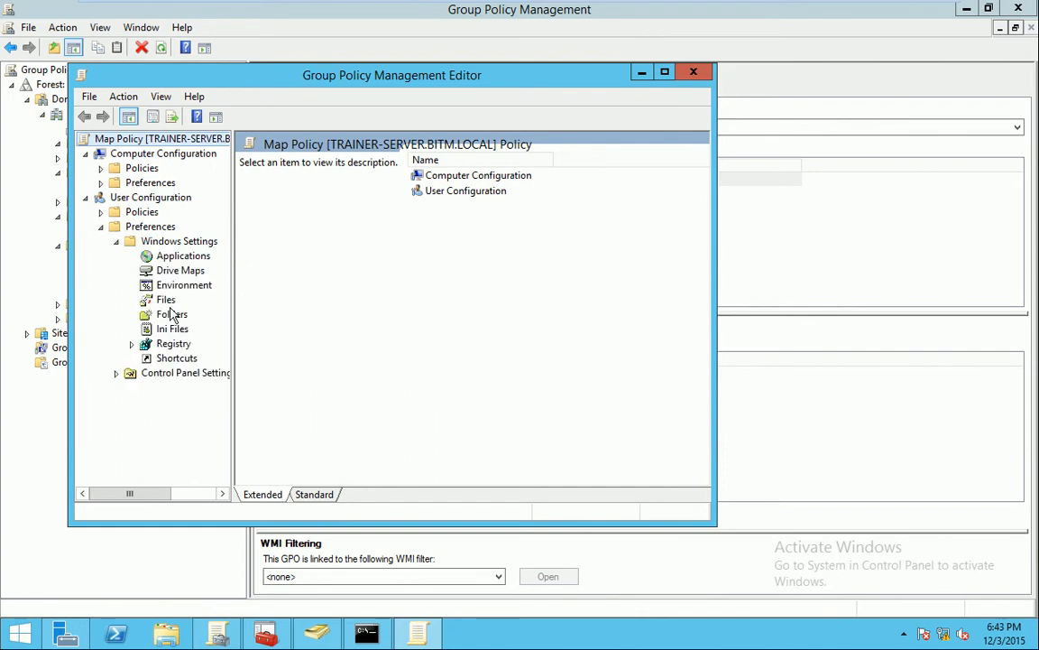
{"action": "left_click", "coordinate": [184, 273]}
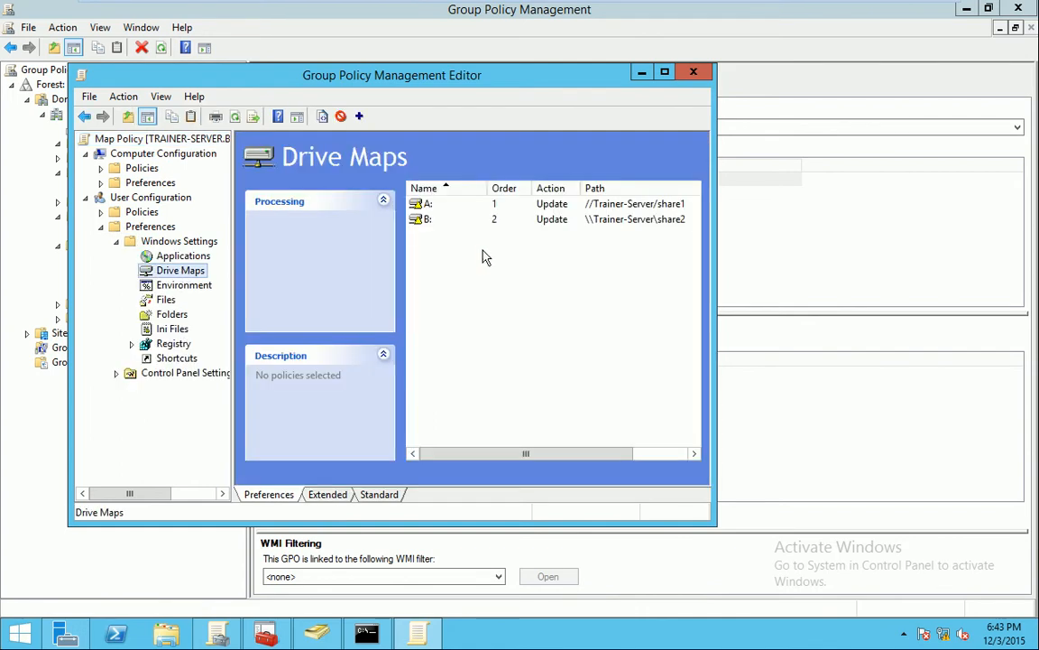
{"action": "double_click", "coordinate": [430, 204]}
Correct the A: drive location to \\Trainer-Server\share1, apply it, and recall the gpupdate command
{"action": "left_click", "coordinate": [379, 331]}
{"action": "left_click", "coordinate": [337, 206]}
{"action": "key", "text": "BackSpace"}
{"action": "key", "text": "BackSpace"}
{"action": "type", "text": "\\\\Trainer-Server\\share1"}
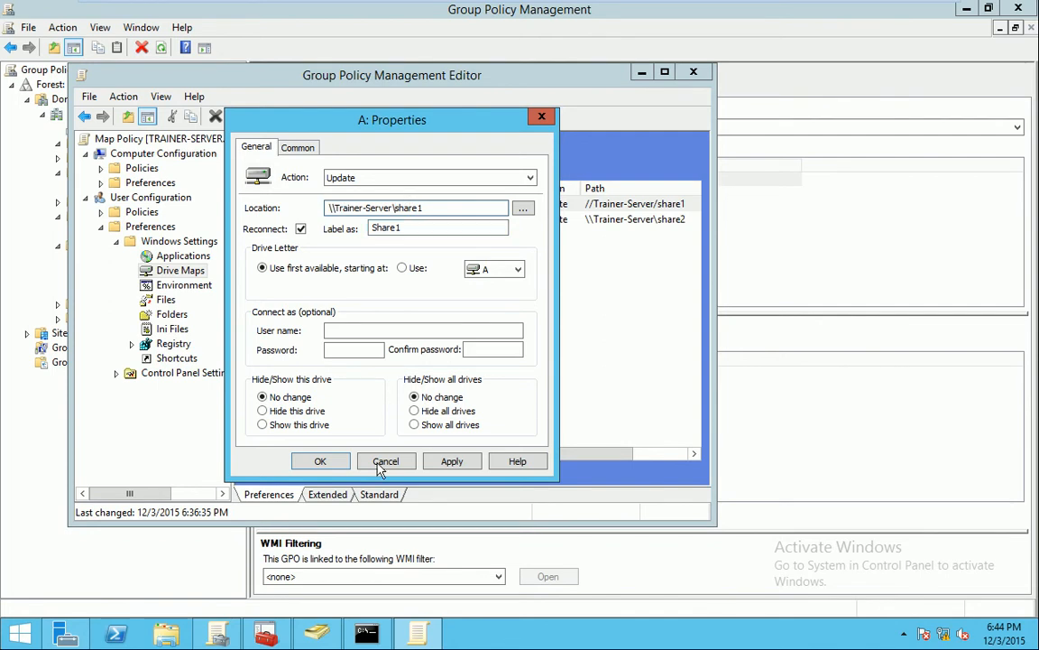
{"action": "left_click", "coordinate": [452, 463]}
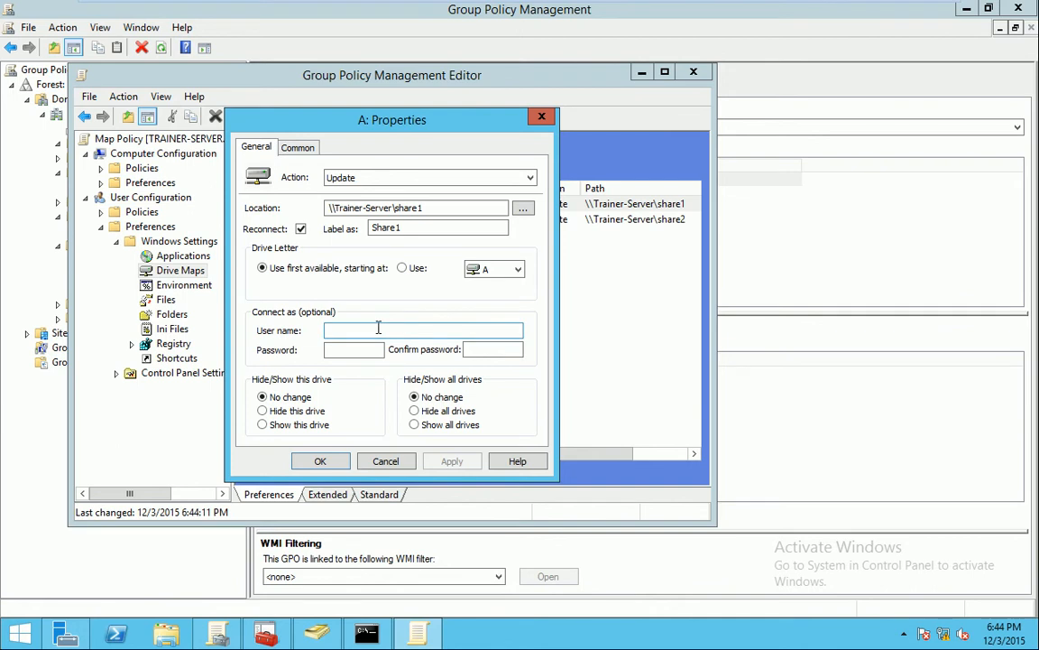
{"action": "left_click", "coordinate": [320, 461]}
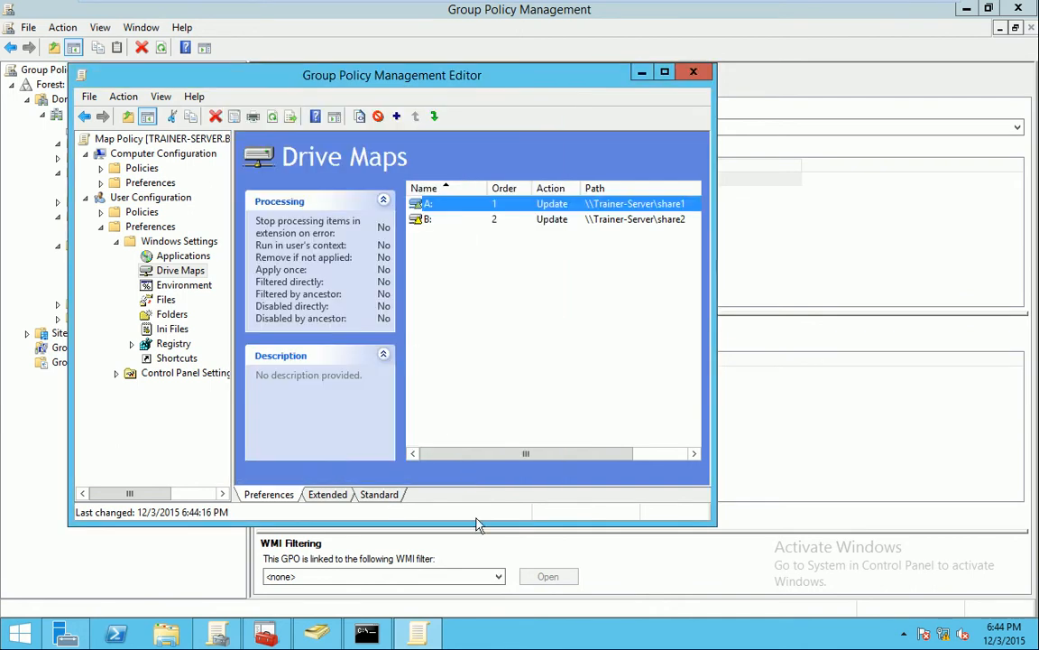
{"action": "left_click", "coordinate": [356, 637]}
{"action": "key", "text": "Up"}
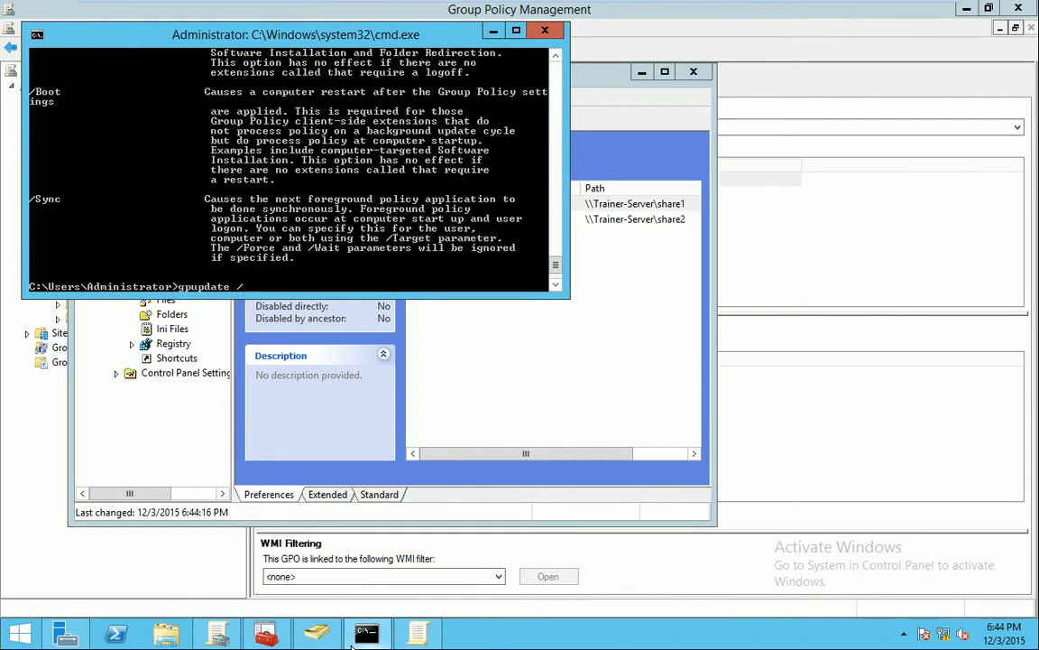
Run gpupdate on the server, then refresh Computer on Windows 7 several times; Share2 (B:) remains
{"action": "key", "text": "Return"}
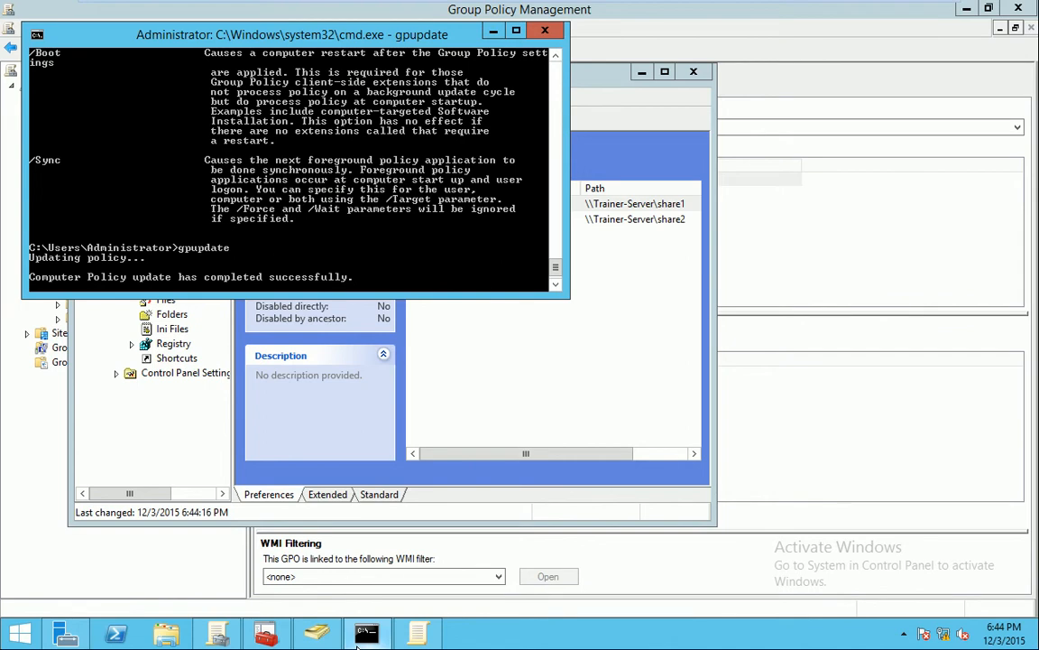
{"action": "mouse_move", "coordinate": [418, 634]}
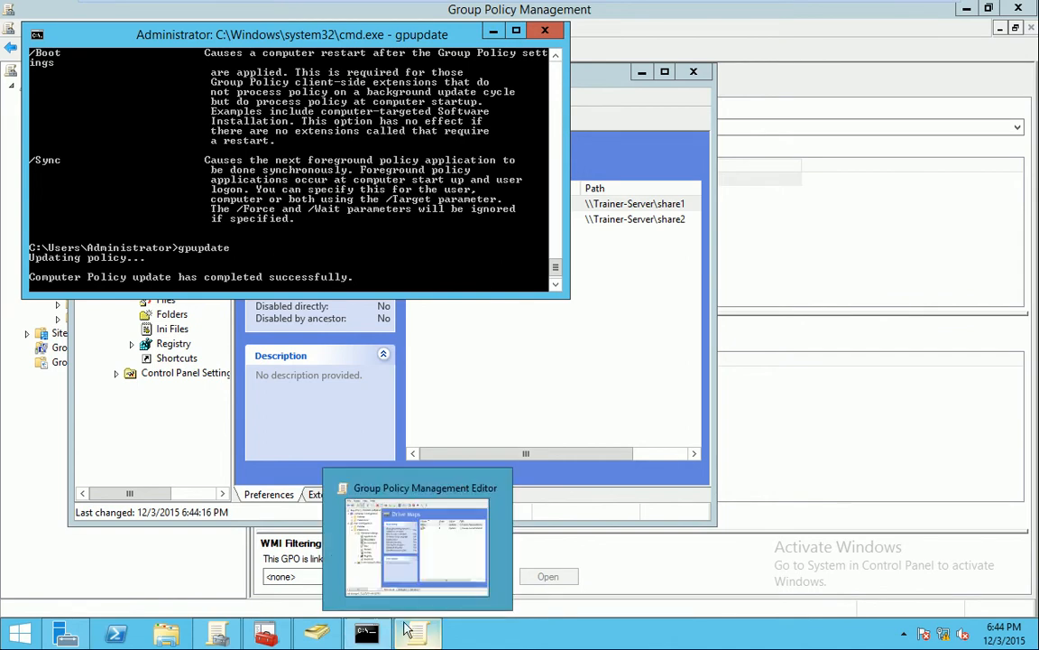
{"action": "left_click", "coordinate": [370, 13]}
{"action": "right_click", "coordinate": [666, 372]}
{"action": "left_click", "coordinate": [695, 434]}
{"action": "right_click", "coordinate": [705, 366]}
{"action": "left_click", "coordinate": [749, 429]}
{"action": "right_click", "coordinate": [727, 395]}
{"action": "left_click", "coordinate": [772, 457]}
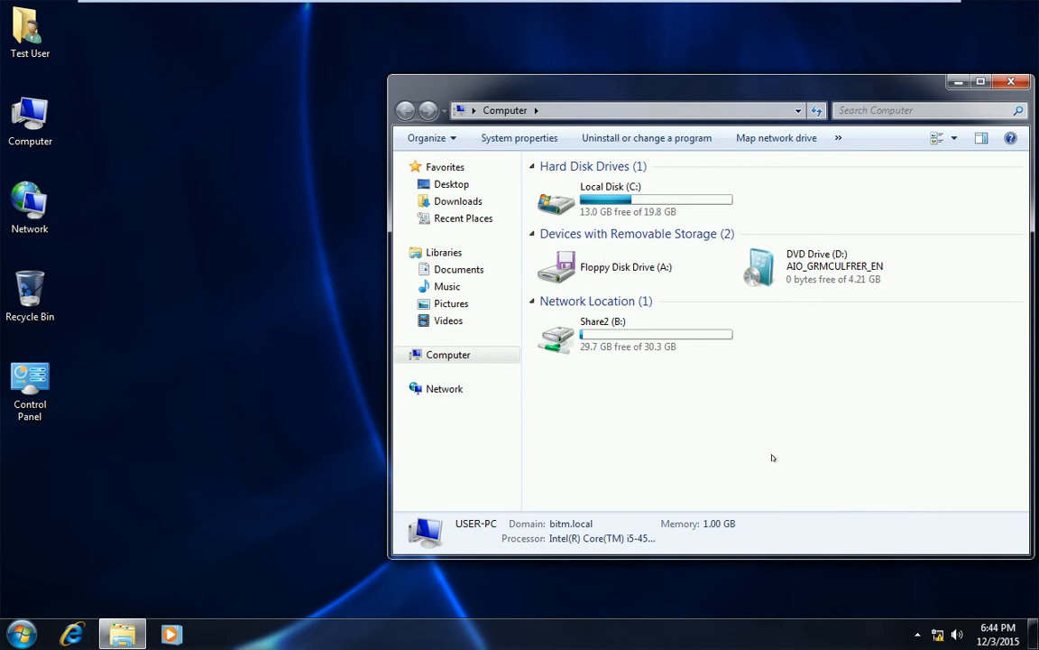
Log the test user off Windows 7 and sign back in with the account password
{"action": "left_click", "coordinate": [26, 634]}
{"action": "left_click", "coordinate": [285, 592]}
{"action": "left_click", "coordinate": [330, 531]}
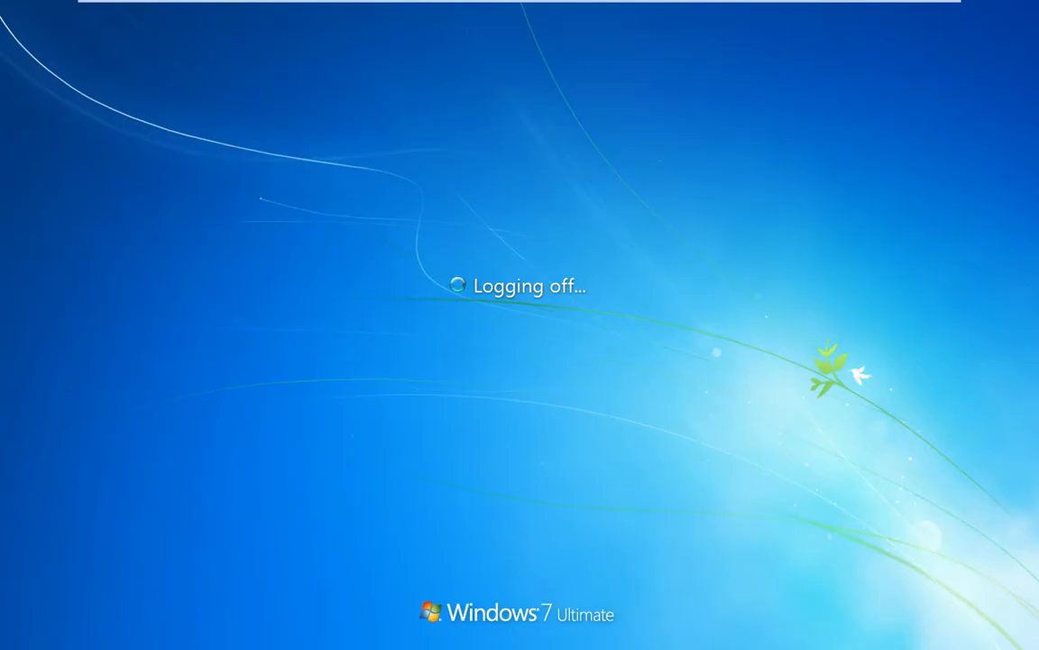
{"action": "key", "text": "ctrl+alt+Delete"}
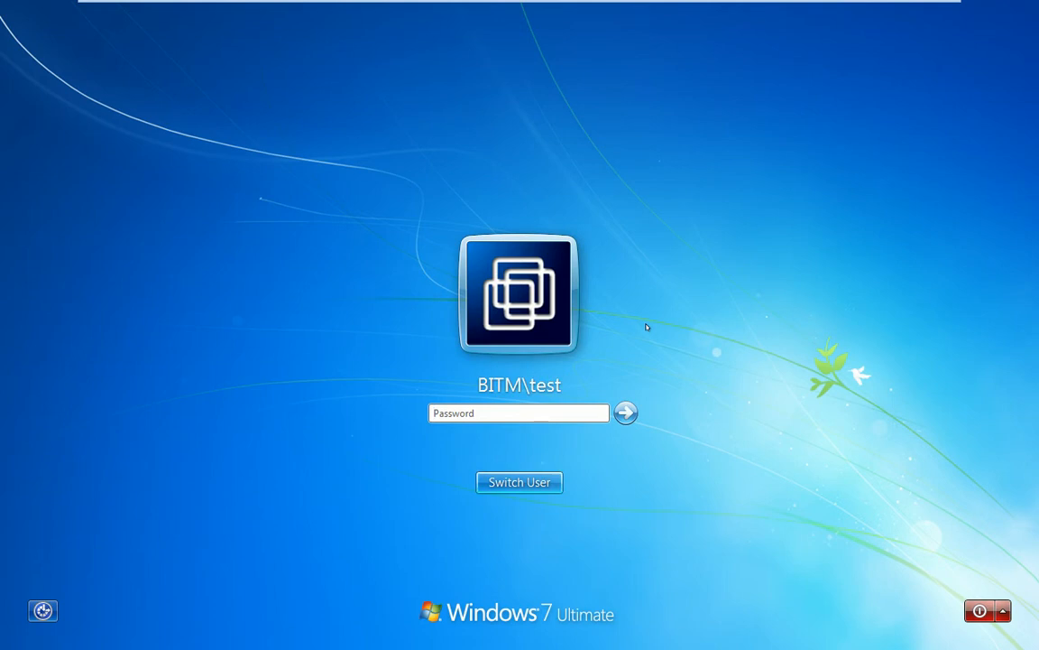
{"action": "left_click", "coordinate": [519, 412]}
{"action": "type", "text": "••"}
{"action": "key", "text": "Return"}
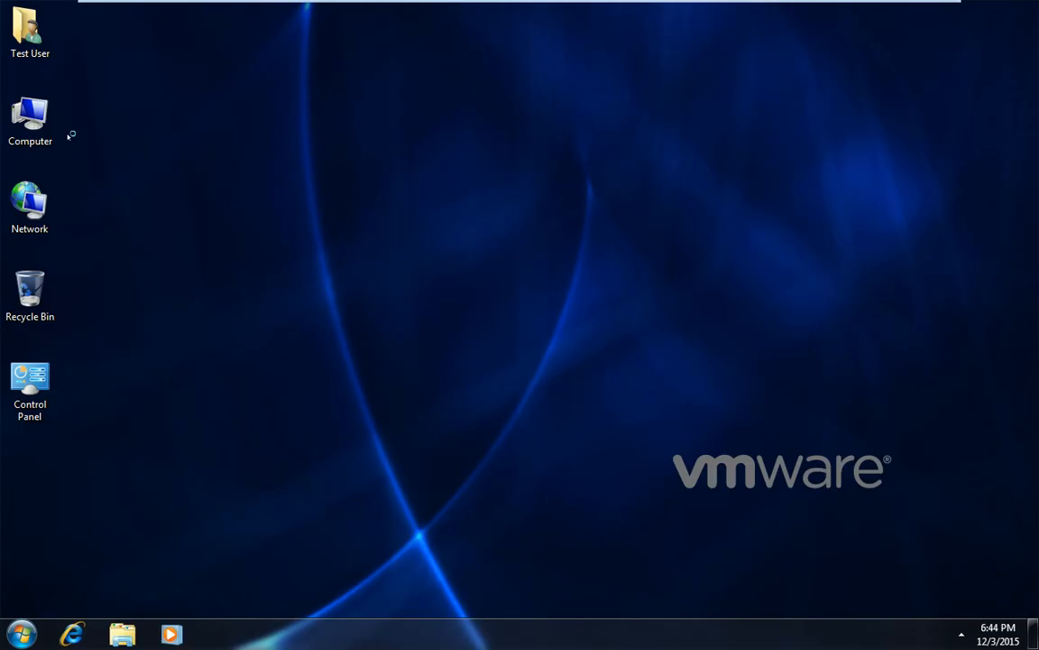
Open Computer and refresh it several times; only Share2 (B:) is listed
{"action": "double_click", "coordinate": [31, 117]}
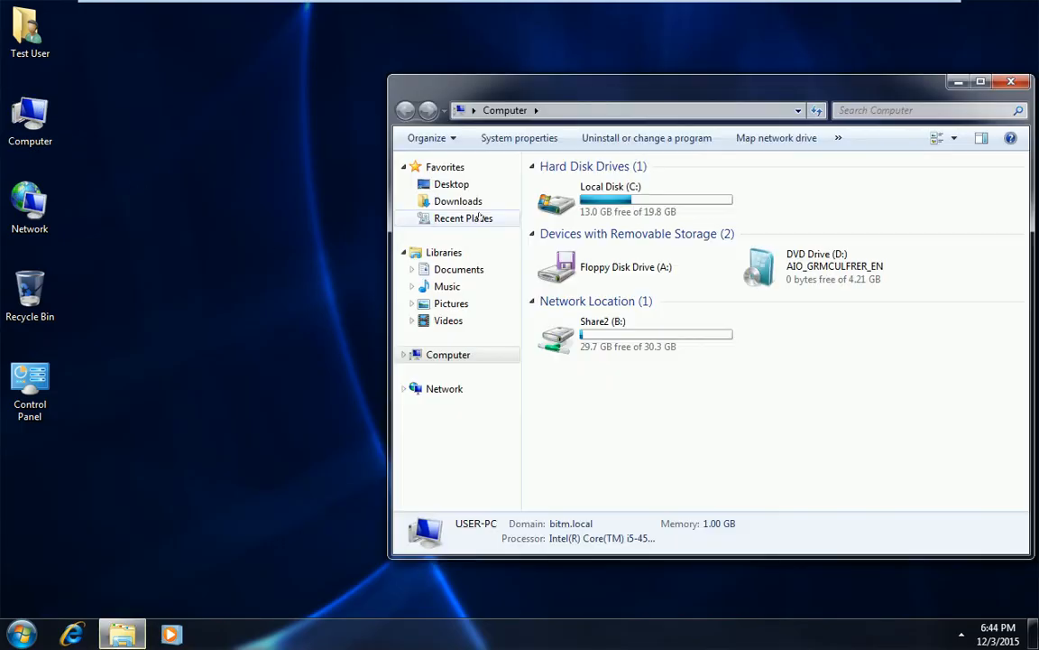
{"action": "right_click", "coordinate": [637, 384]}
{"action": "left_click", "coordinate": [678, 446]}
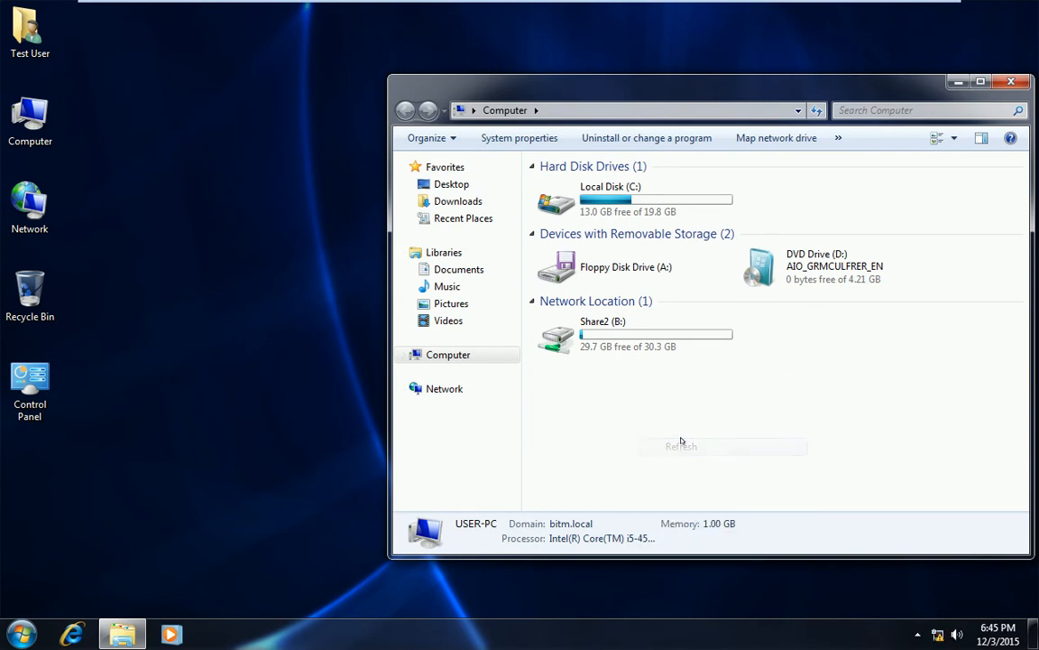
{"action": "right_click", "coordinate": [669, 402]}
{"action": "left_click", "coordinate": [710, 464]}
{"action": "right_click", "coordinate": [666, 413]}
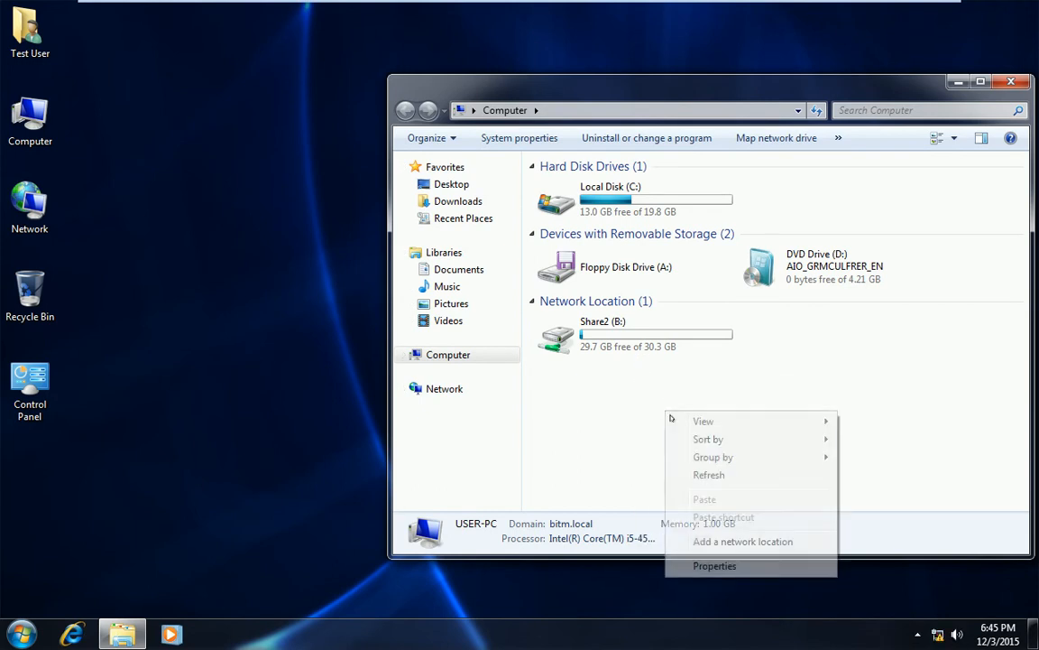
{"action": "left_click", "coordinate": [710, 473]}
{"action": "mouse_move", "coordinate": [499, 16]}
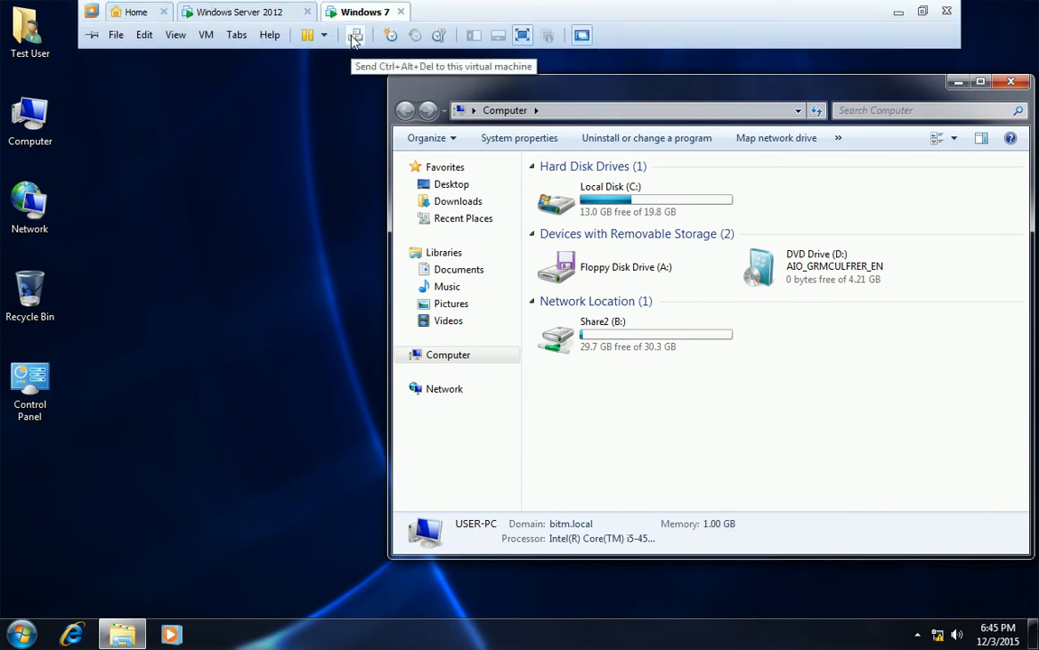
On the server, change the share1 drive map to use drive letter Z and apply it
{"action": "left_click", "coordinate": [261, 12]}
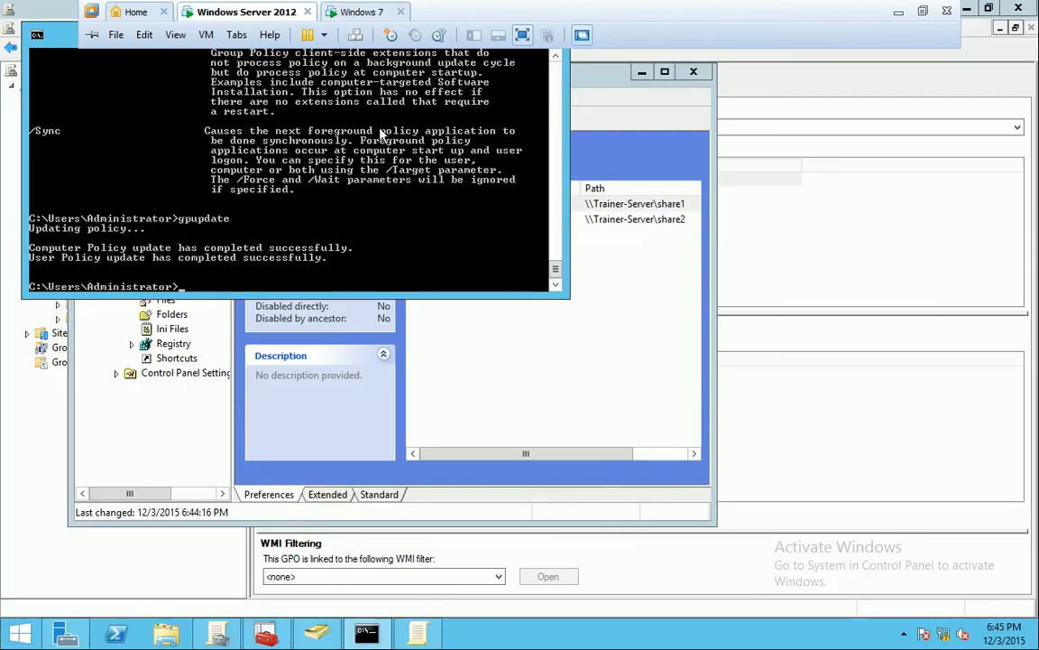
{"action": "left_click", "coordinate": [630, 314]}
{"action": "double_click", "coordinate": [557, 204]}
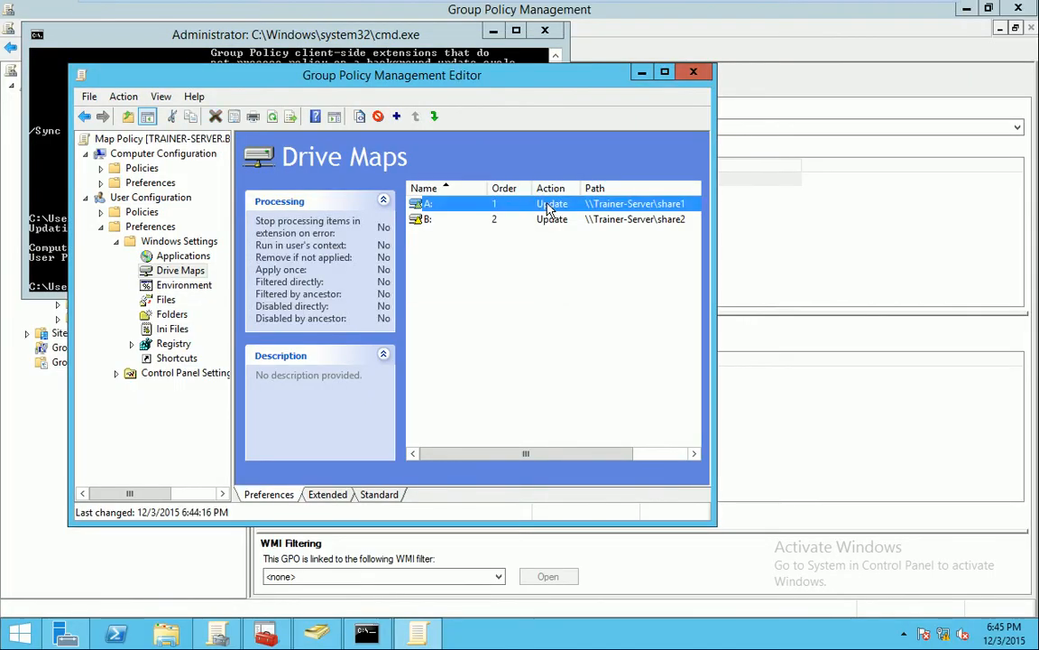
{"action": "left_click", "coordinate": [402, 268]}
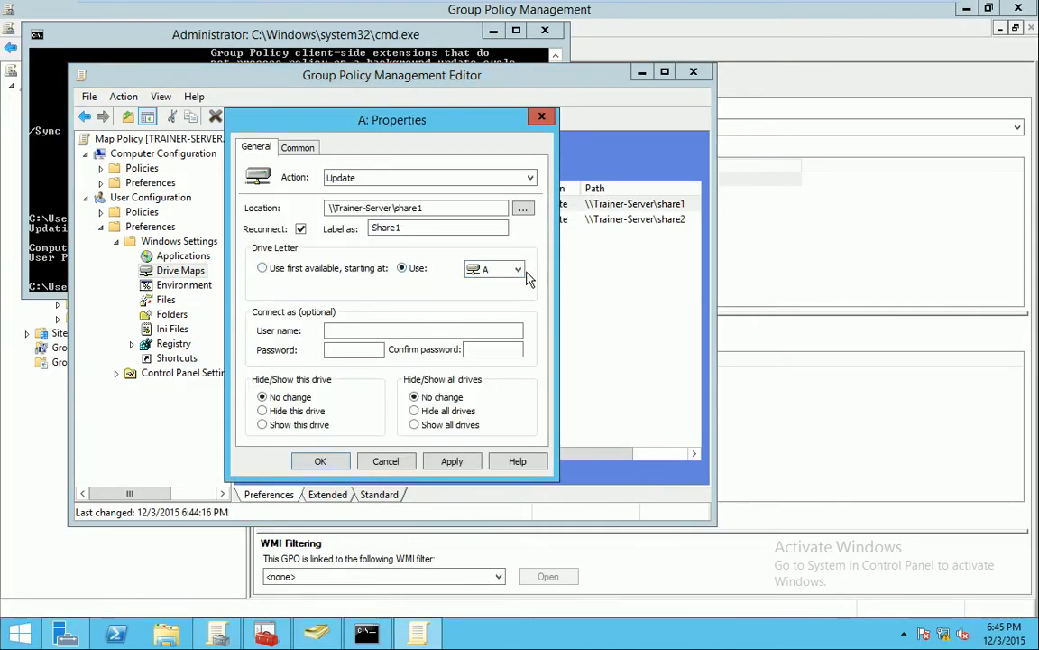
{"action": "left_click", "coordinate": [505, 269]}
{"action": "left_click", "coordinate": [505, 338]}
{"action": "left_click", "coordinate": [518, 272]}
{"action": "left_click_drag", "start_coordinate": [519, 366], "coordinate": [516, 437]}
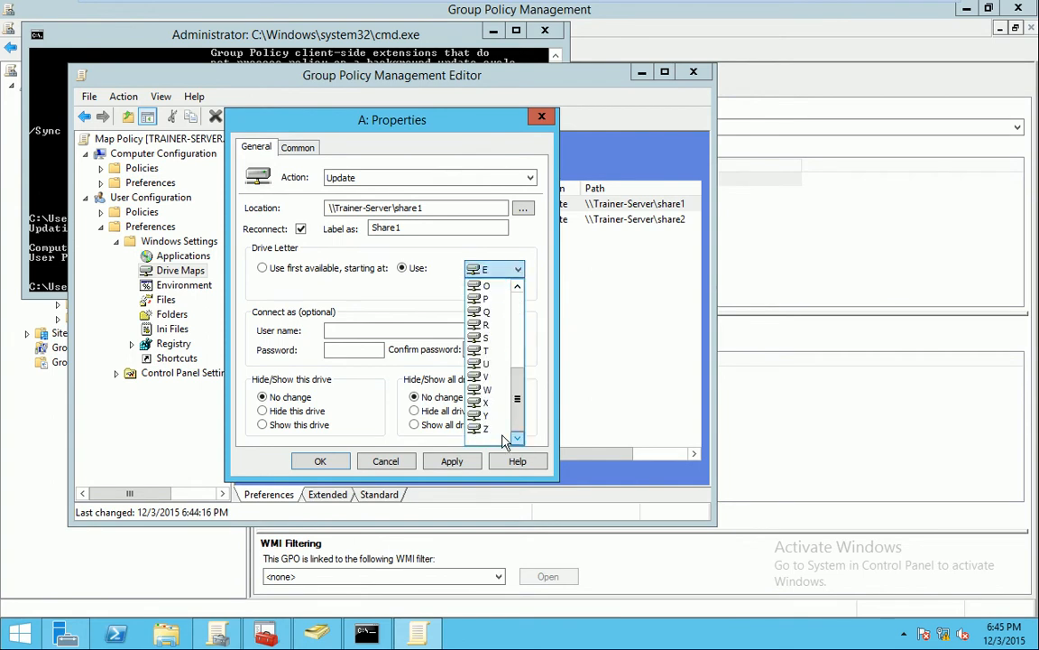
{"action": "left_click", "coordinate": [492, 431]}
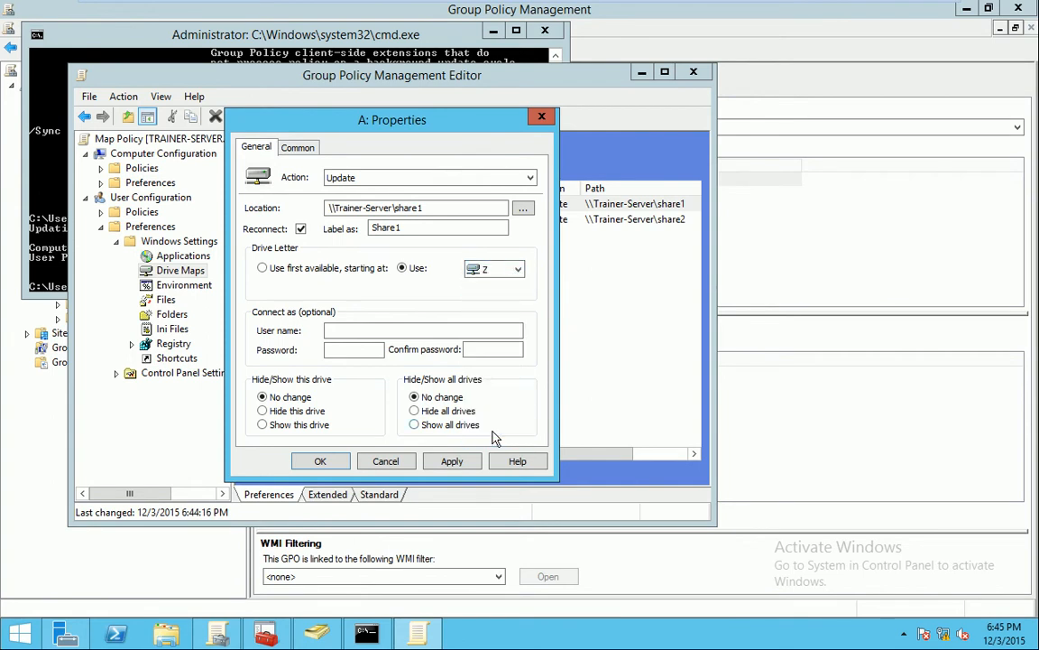
{"action": "left_click", "coordinate": [453, 462]}
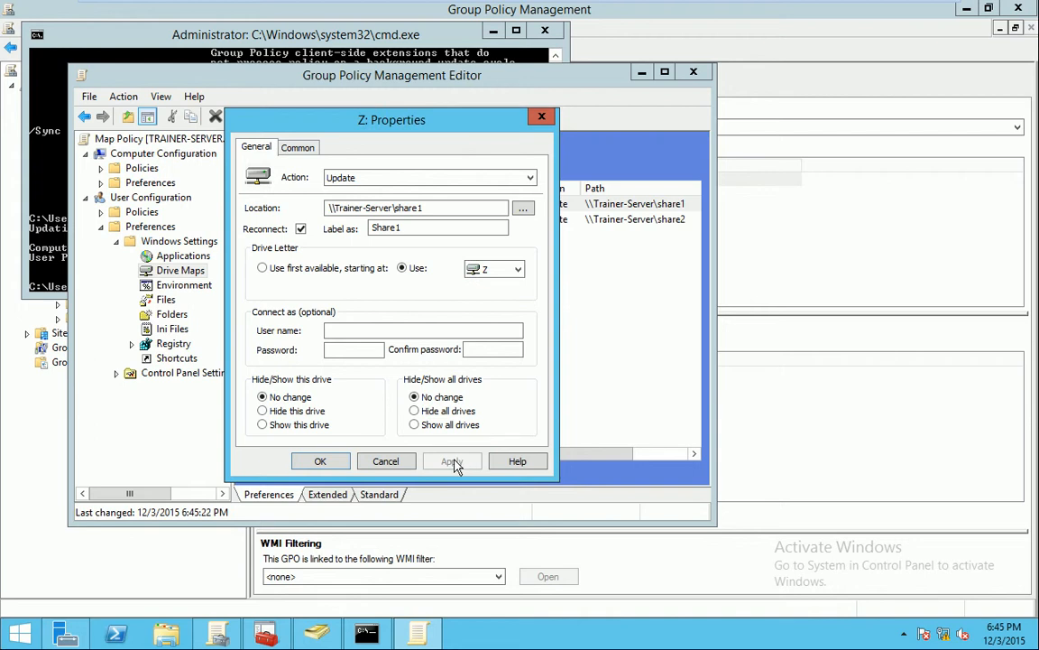
{"action": "left_click", "coordinate": [321, 461]}
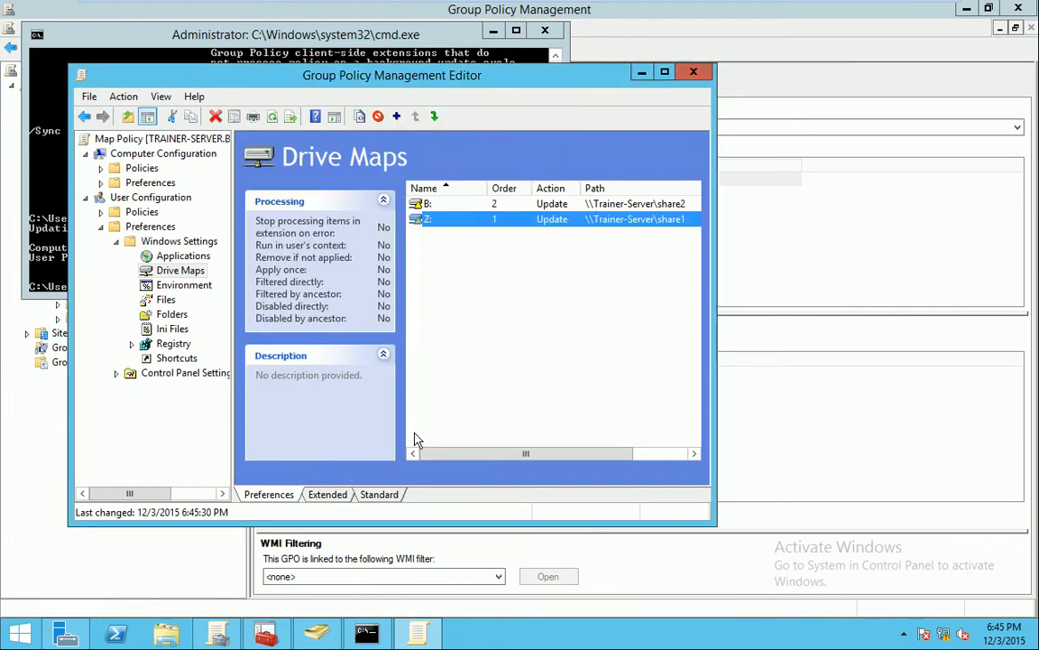
Change the share2 drive map to use drive letter Y and apply it
{"action": "double_click", "coordinate": [460, 206]}
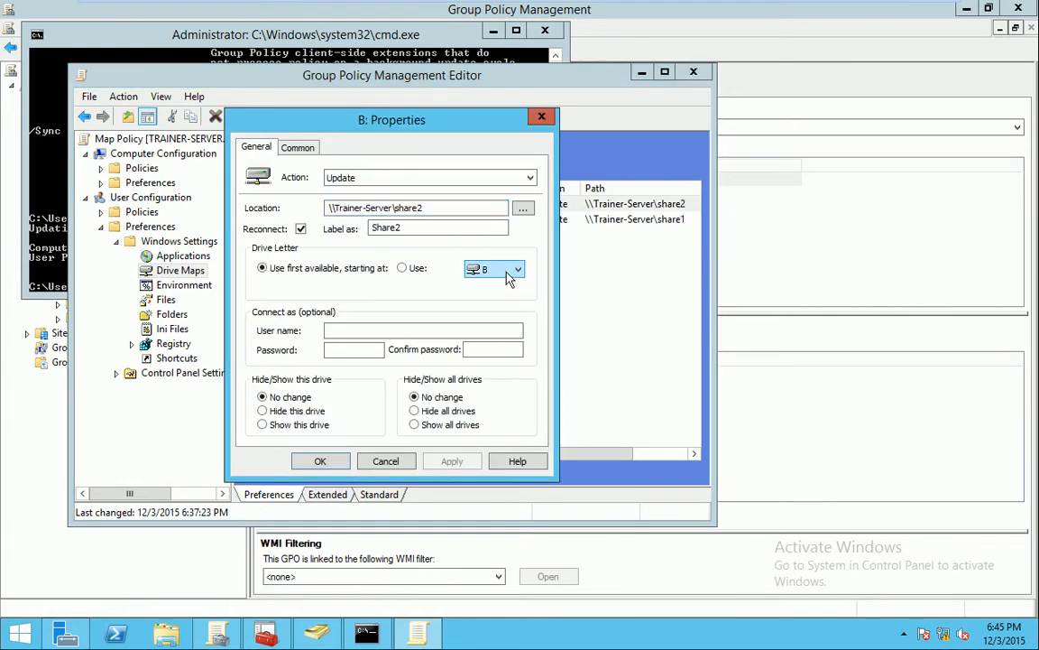
{"action": "left_click", "coordinate": [519, 276]}
{"action": "scroll", "coordinate": [505, 406], "scroll_direction": "down", "scroll_amount": 2}
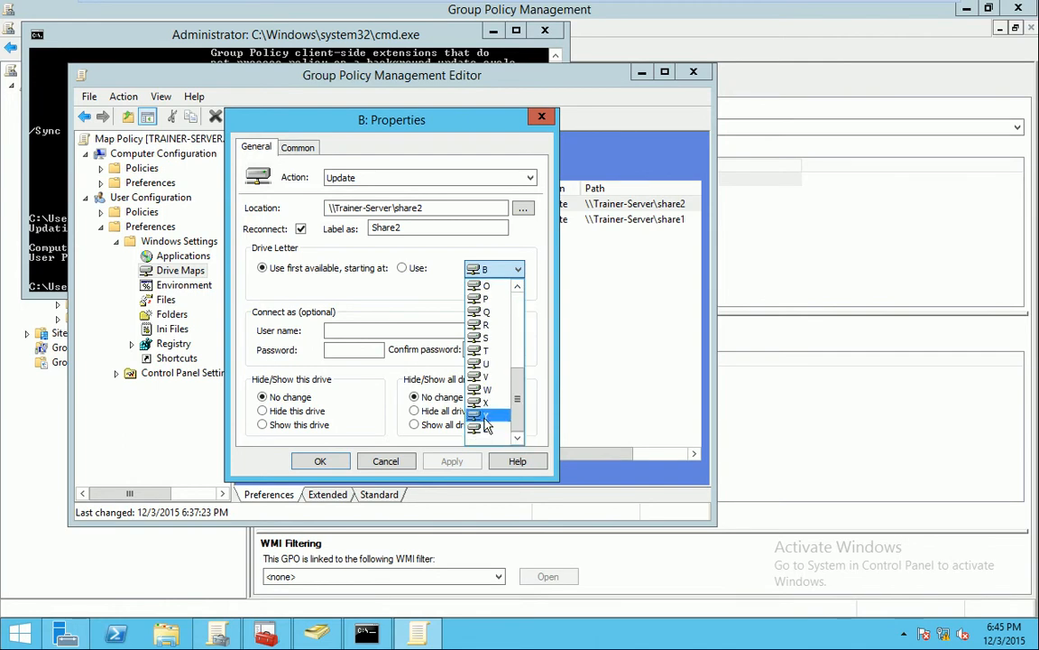
{"action": "left_click", "coordinate": [485, 425]}
{"action": "left_click", "coordinate": [452, 461]}
{"action": "left_click", "coordinate": [320, 461]}
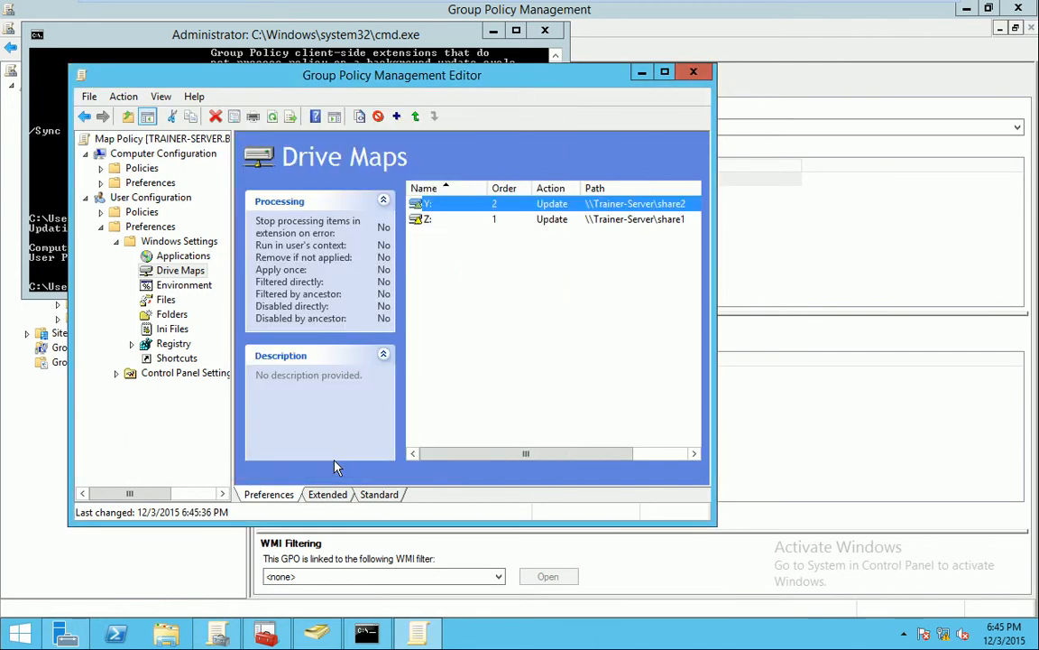
Rerun gpupdate in the server's Command Prompt
{"action": "left_click", "coordinate": [49, 261]}
{"action": "key", "text": "Up"}
{"action": "key", "text": "Return"}
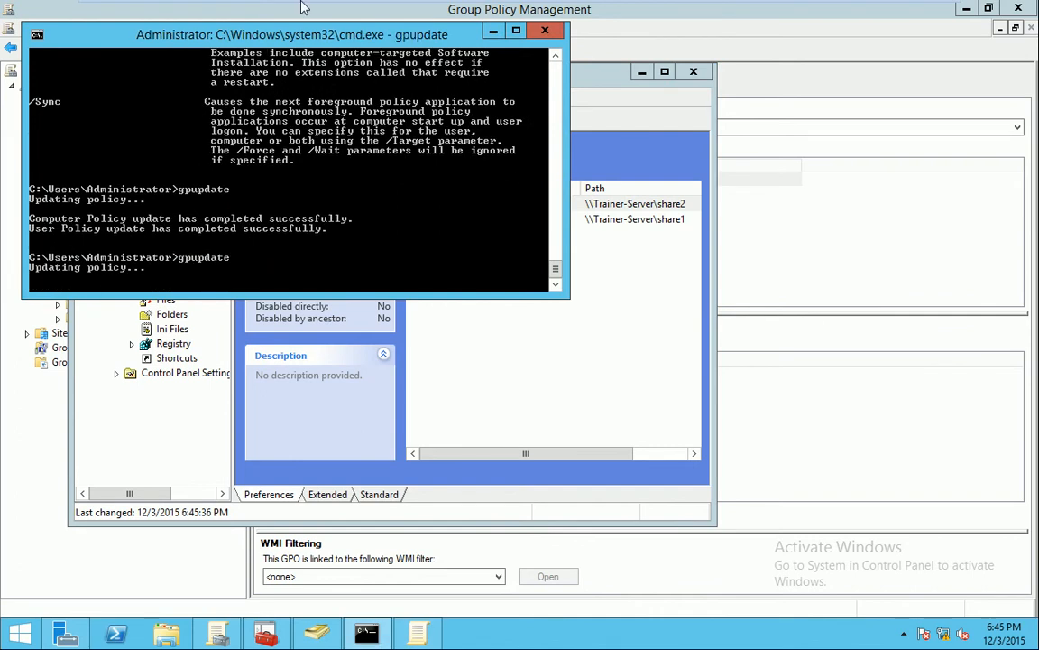
Run gpupdate on the Windows 7 client to update its Group Policy
{"action": "mouse_move", "coordinate": [281, 14]}
{"action": "left_click", "coordinate": [357, 12]}
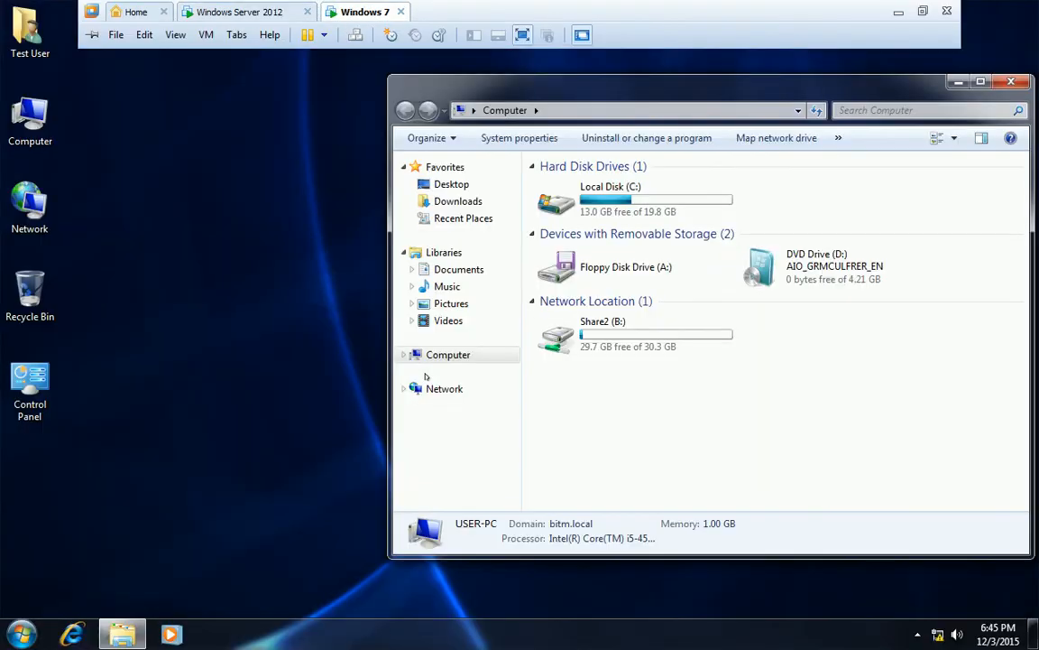
{"action": "key", "text": "super+r"}
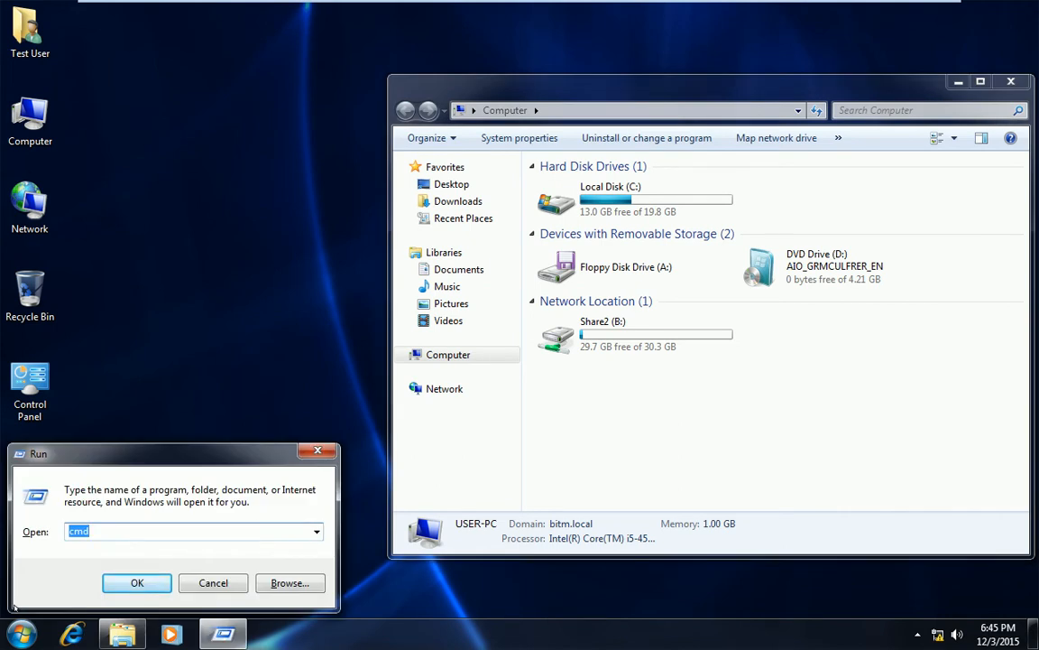
{"action": "type", "text": "gpupdate"}
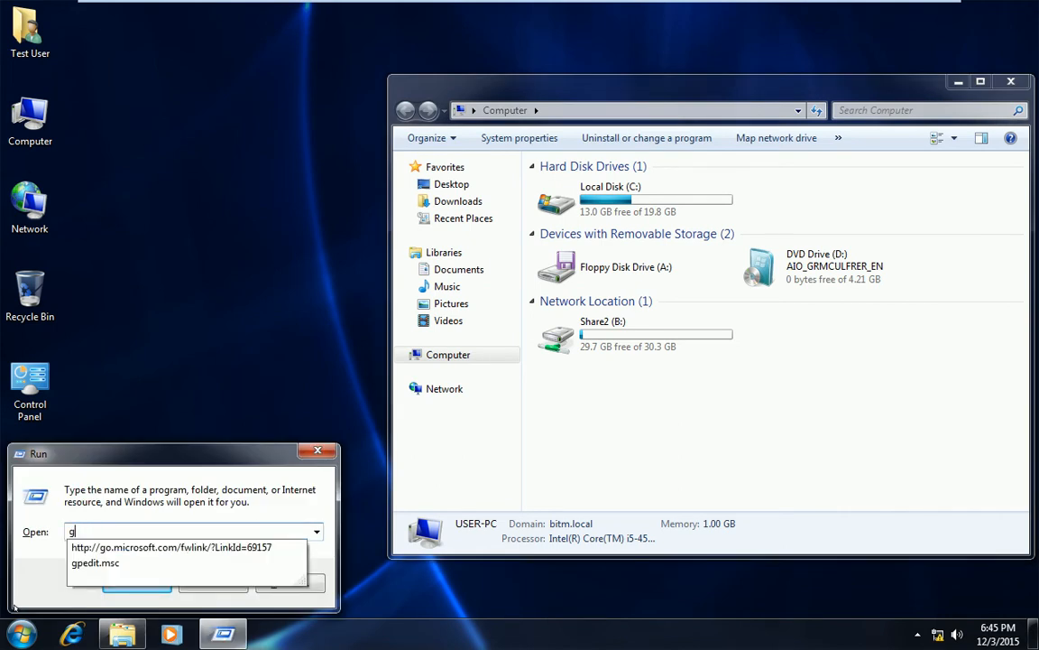
{"action": "key", "text": "Return"}
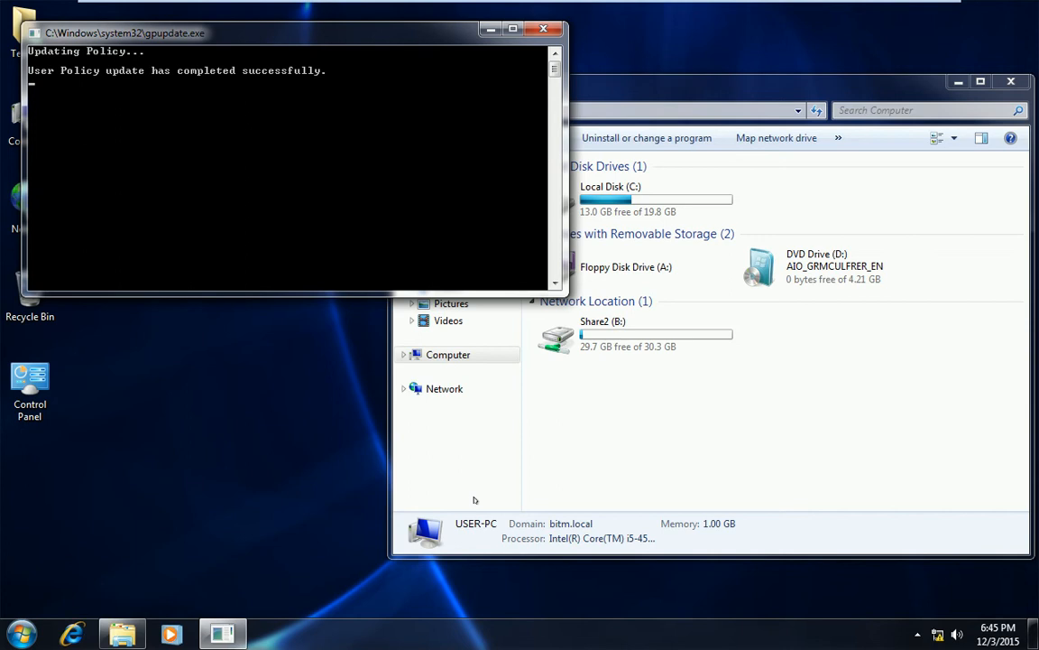
Refresh Computer to confirm Share2 (B:) is still mapped, then log off the test user
{"action": "right_click", "coordinate": [758, 410]}
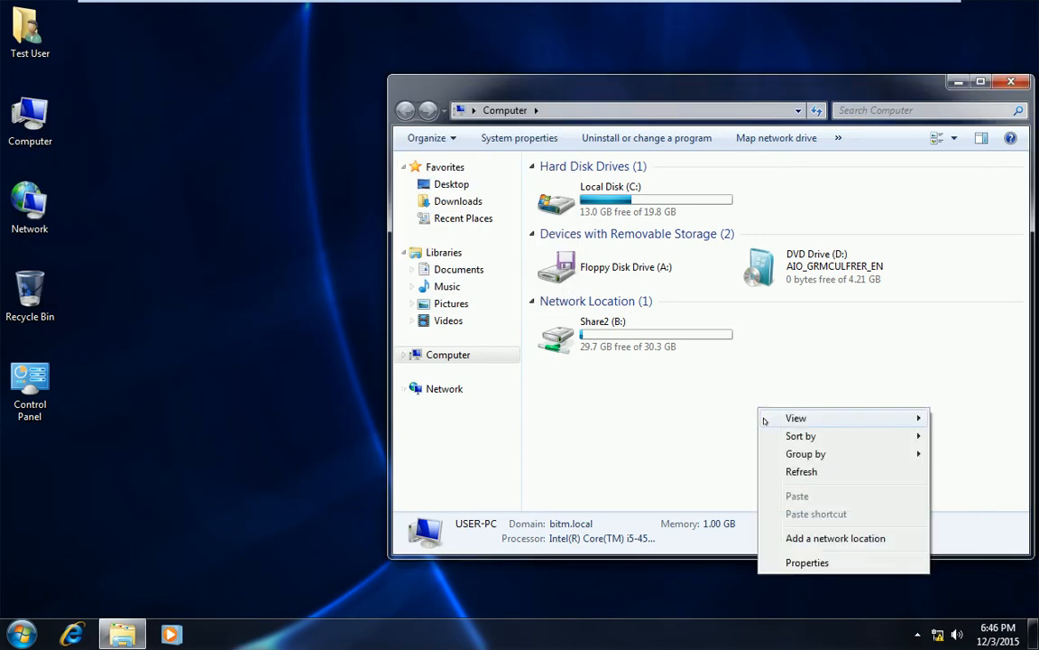
{"action": "left_click", "coordinate": [799, 474]}
{"action": "right_click", "coordinate": [758, 412]}
{"action": "left_click", "coordinate": [798, 472]}
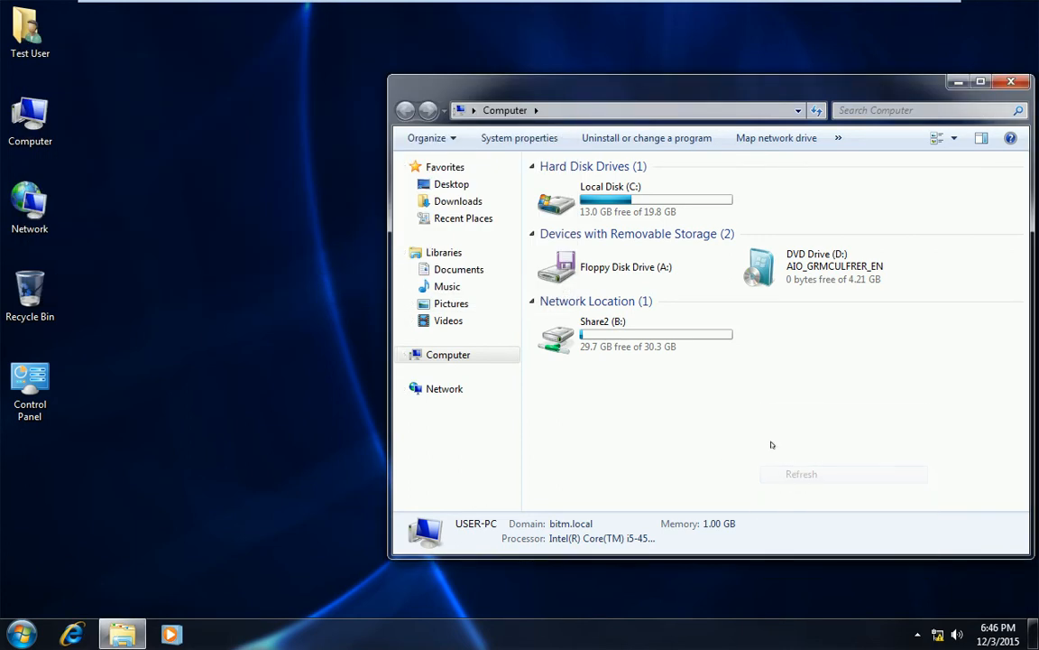
{"action": "left_click", "coordinate": [20, 634]}
{"action": "left_click", "coordinate": [284, 592]}
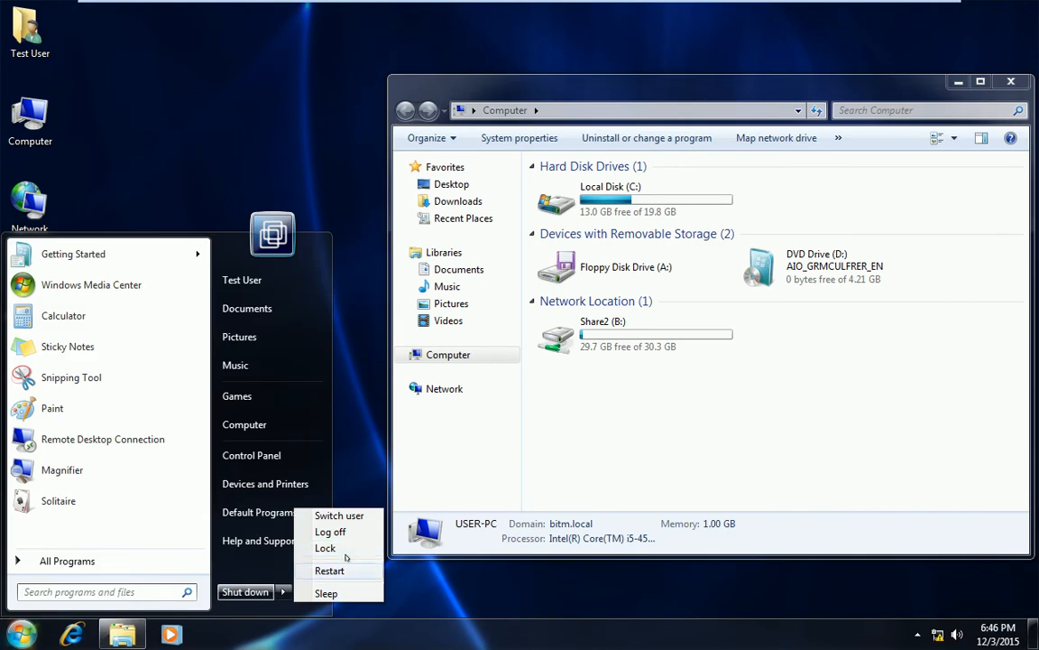
{"action": "left_click", "coordinate": [329, 532]}
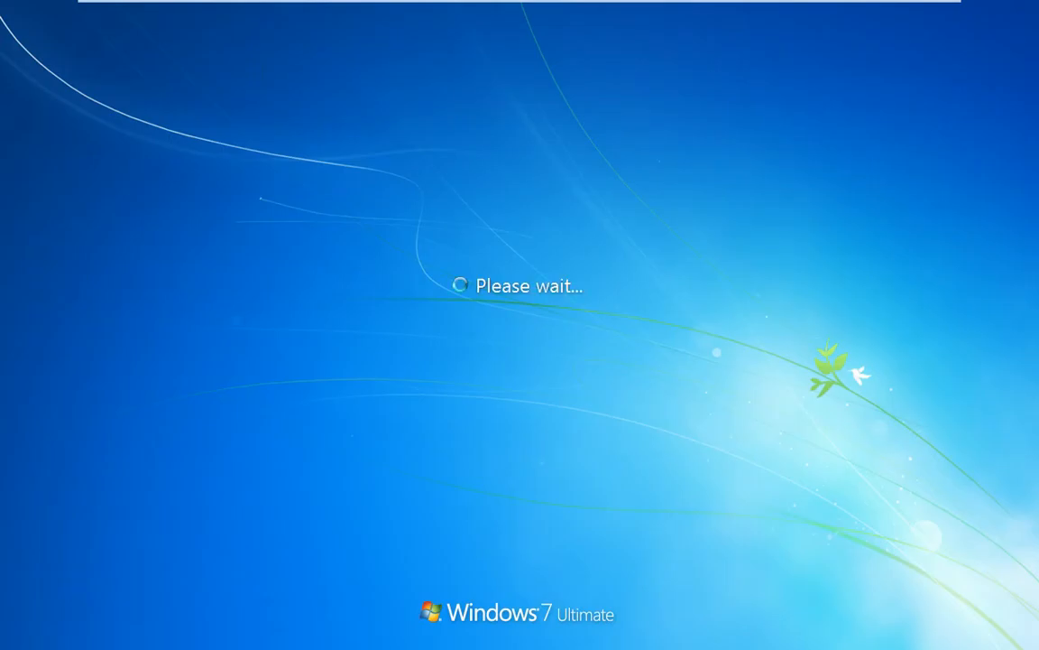
Log back on to Windows 7 with the user's password and open Computer
{"action": "key", "text": "ctrl+alt+Delete"}
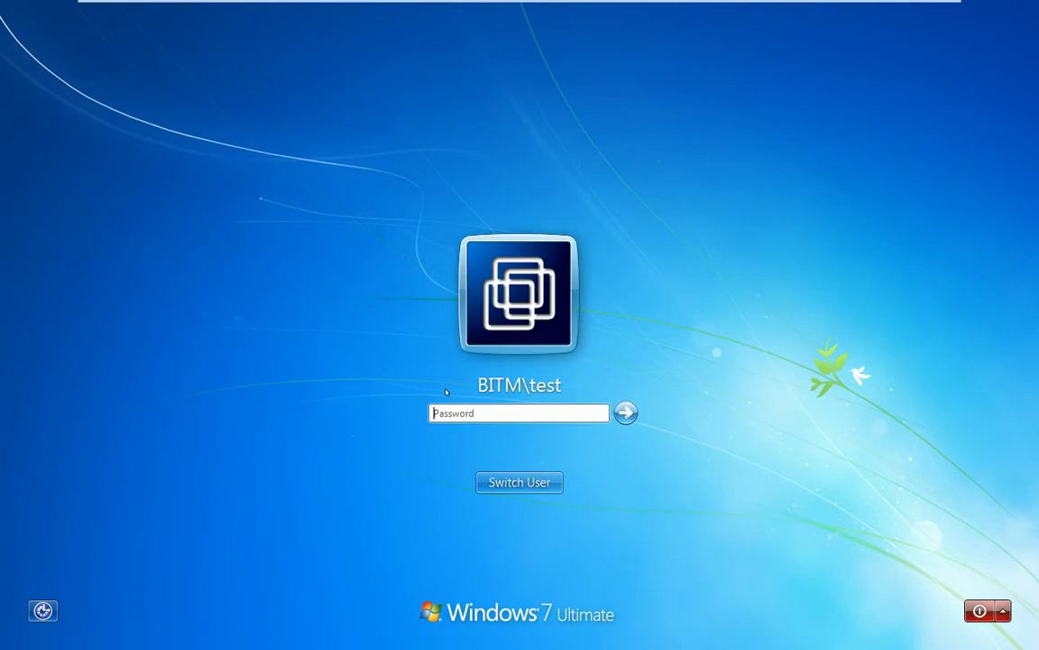
{"action": "type", "text": "test"}
{"action": "key", "text": "Return"}
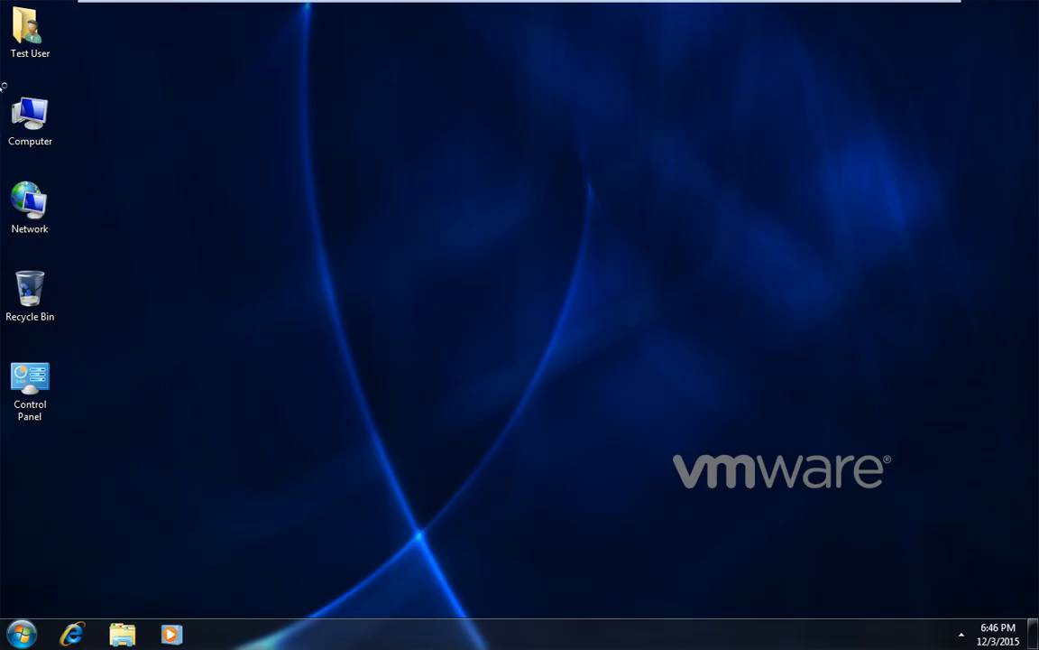
{"action": "double_click", "coordinate": [30, 115]}
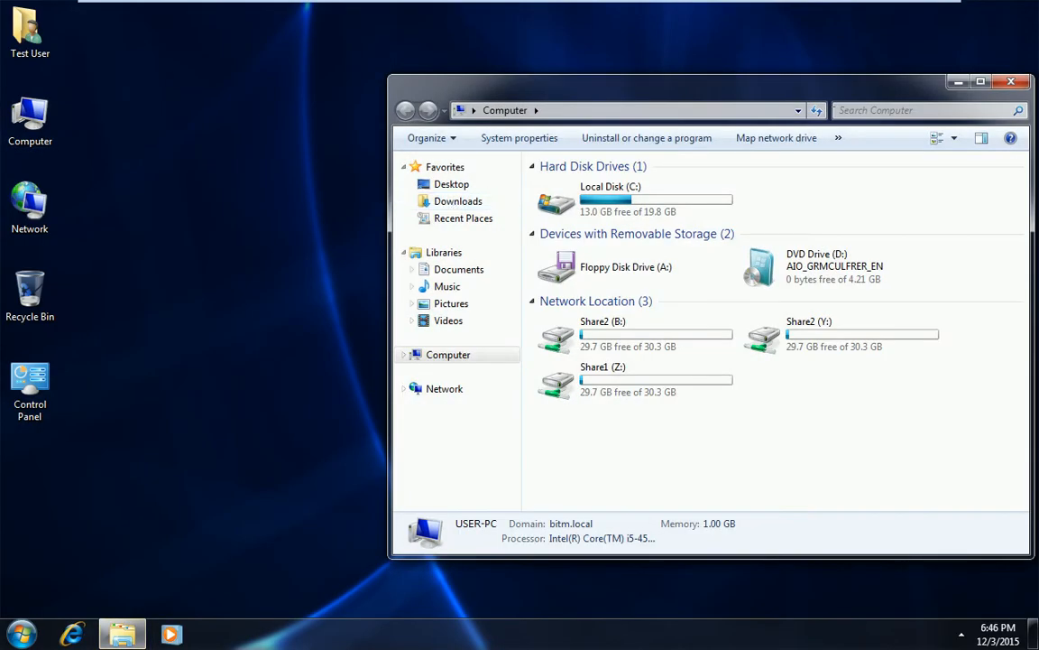
Refresh Computer until Share1 (Z:), Share2 (Y:) and Share2 (B:) appear, then switch to the server
{"action": "left_click_drag", "start_coordinate": [834, 87], "coordinate": [648, 87]}
{"action": "right_click", "coordinate": [645, 393]}
{"action": "left_click", "coordinate": [686, 451]}
{"action": "right_click", "coordinate": [653, 411]}
{"action": "left_click", "coordinate": [705, 475]}
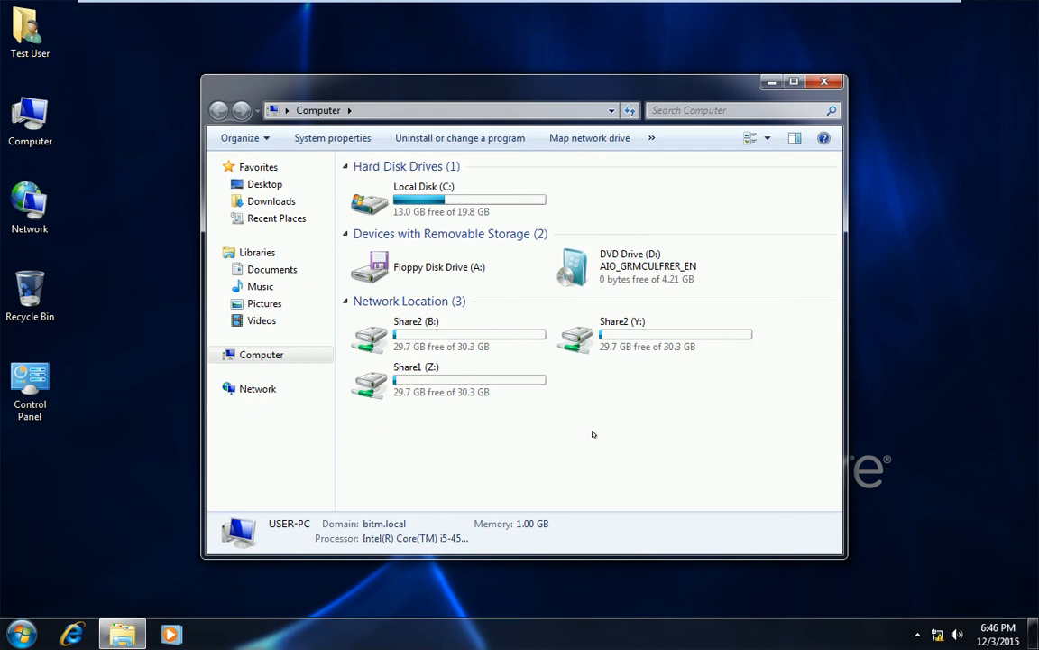
{"action": "right_click", "coordinate": [599, 373]}
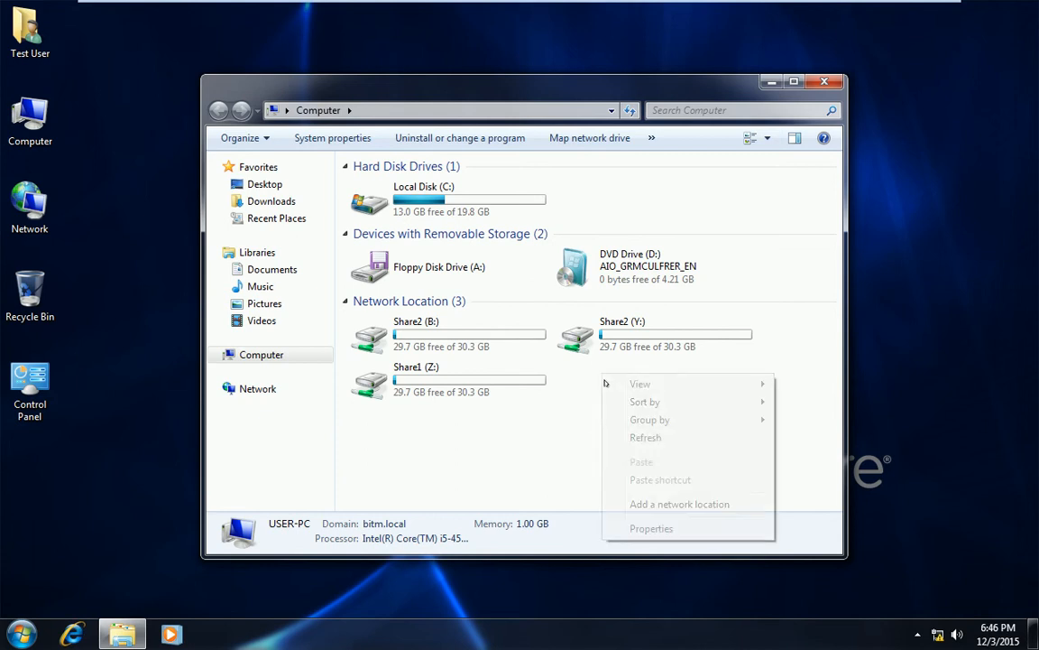
{"action": "left_click", "coordinate": [631, 437]}
{"action": "mouse_move", "coordinate": [494, 3]}
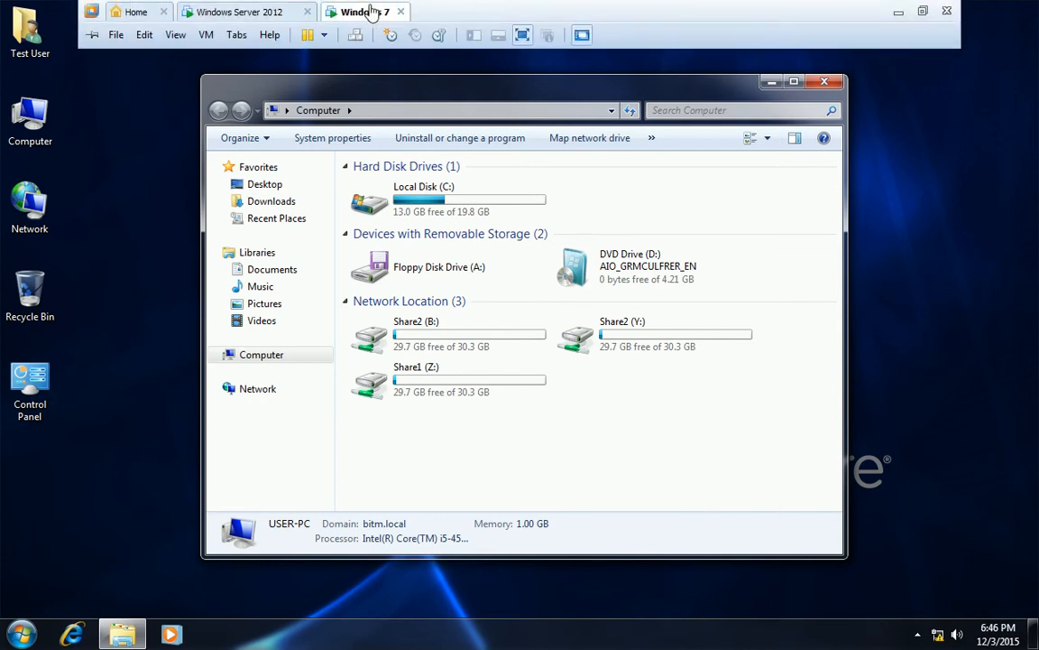
{"action": "left_click", "coordinate": [267, 17]}
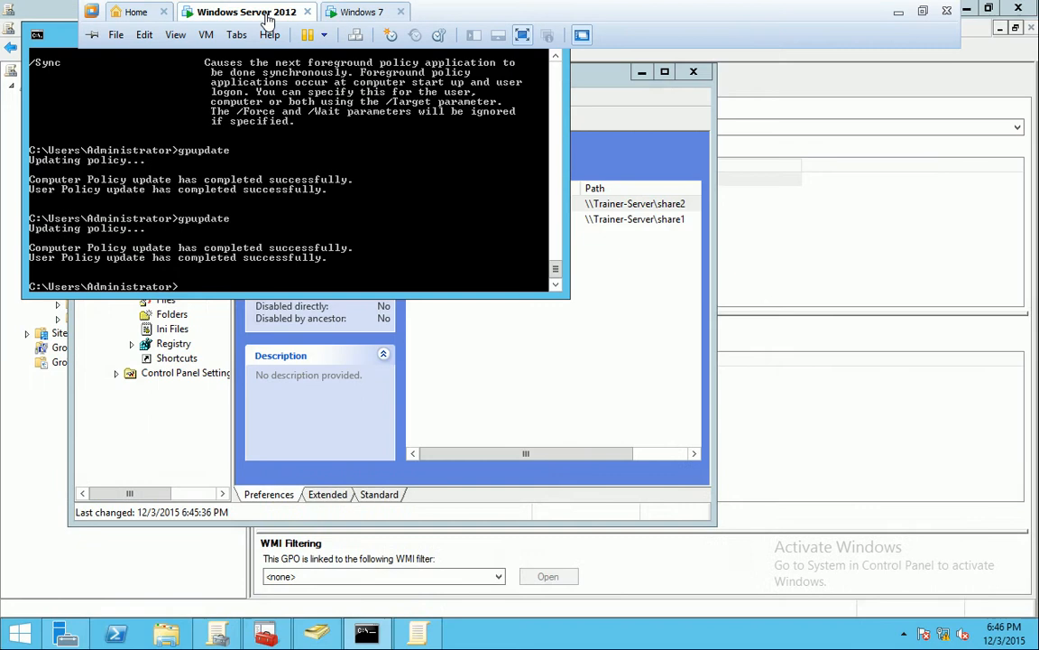
In Drive Maps, review the Z: (share1, order 1) and Y: (share2, order 2) mappings
{"action": "left_click", "coordinate": [638, 332]}
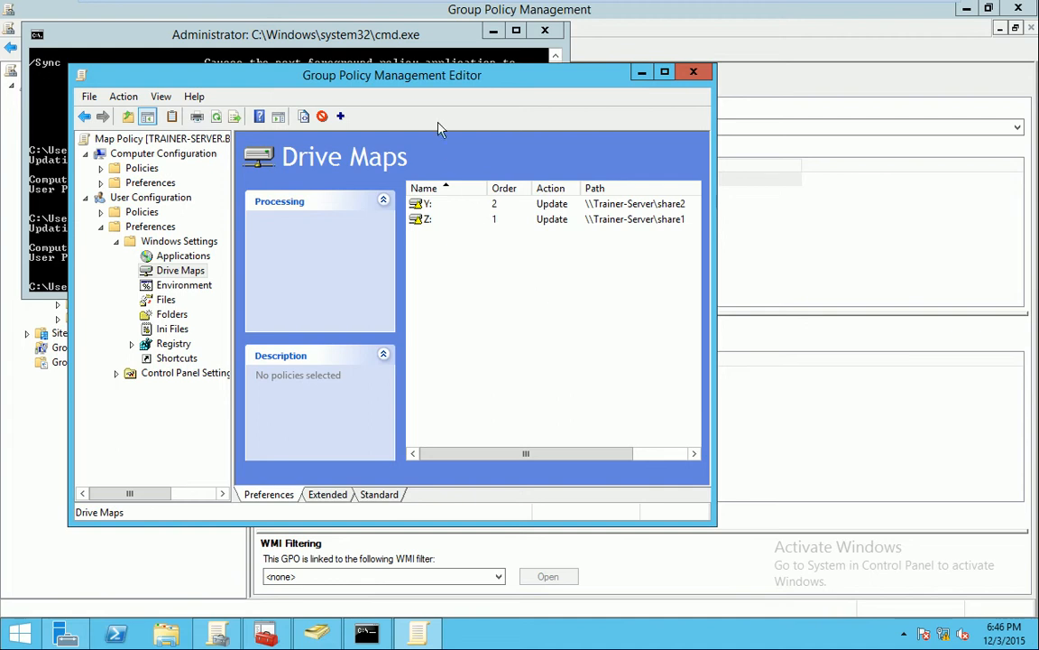
{"action": "left_click_drag", "start_coordinate": [426, 75], "coordinate": [628, 68]}
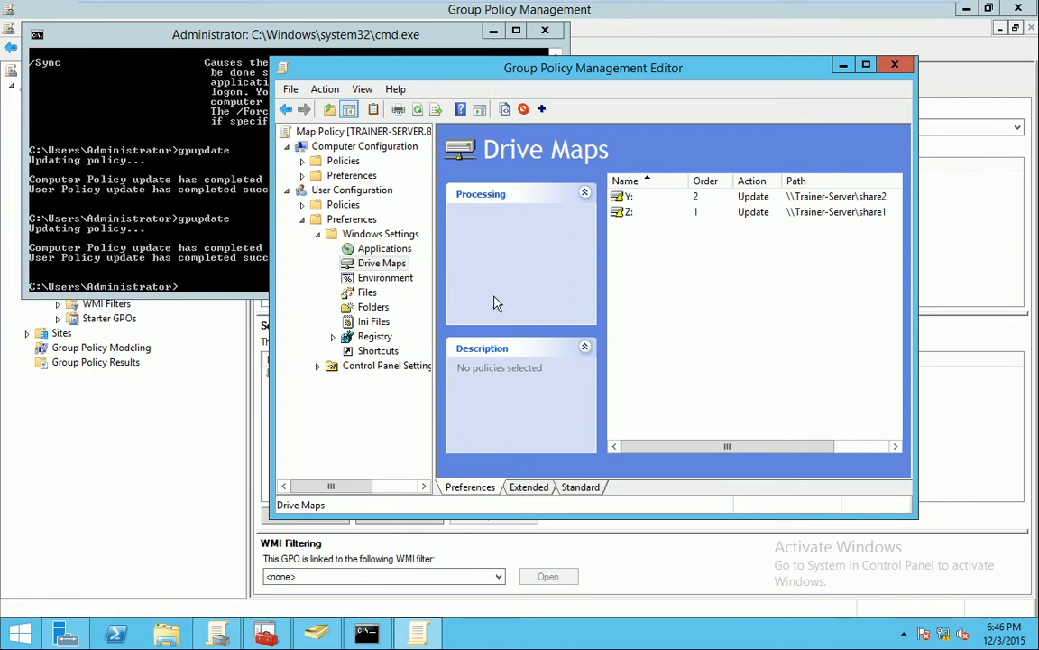
{"action": "right_click", "coordinate": [670, 277]}
{"action": "left_click", "coordinate": [628, 265]}
{"action": "left_click", "coordinate": [627, 213]}
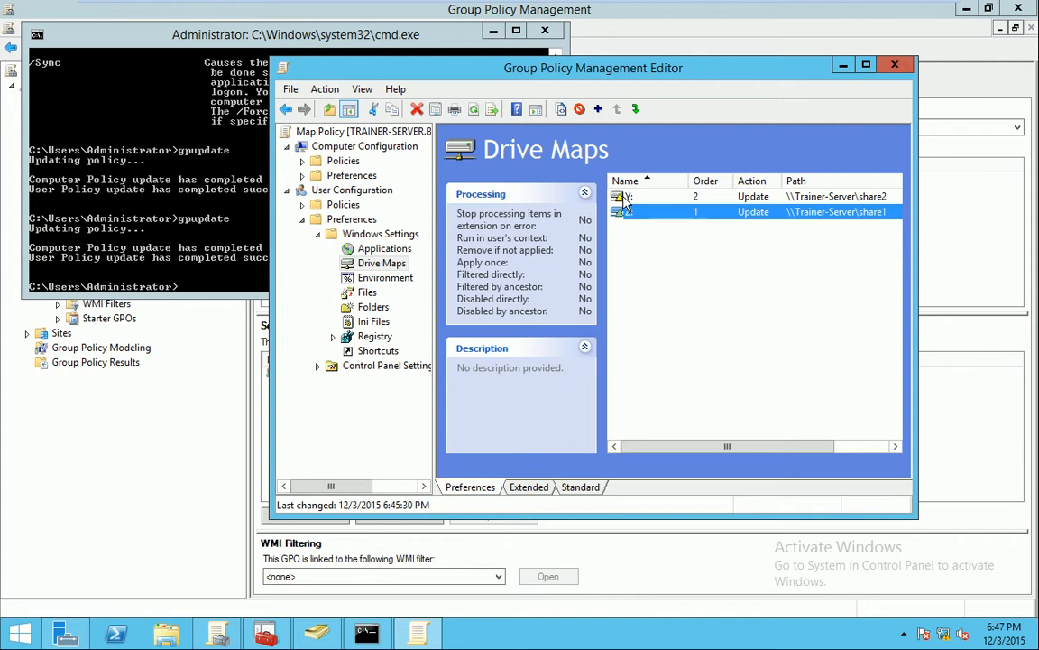
{"action": "right_click", "coordinate": [663, 286]}
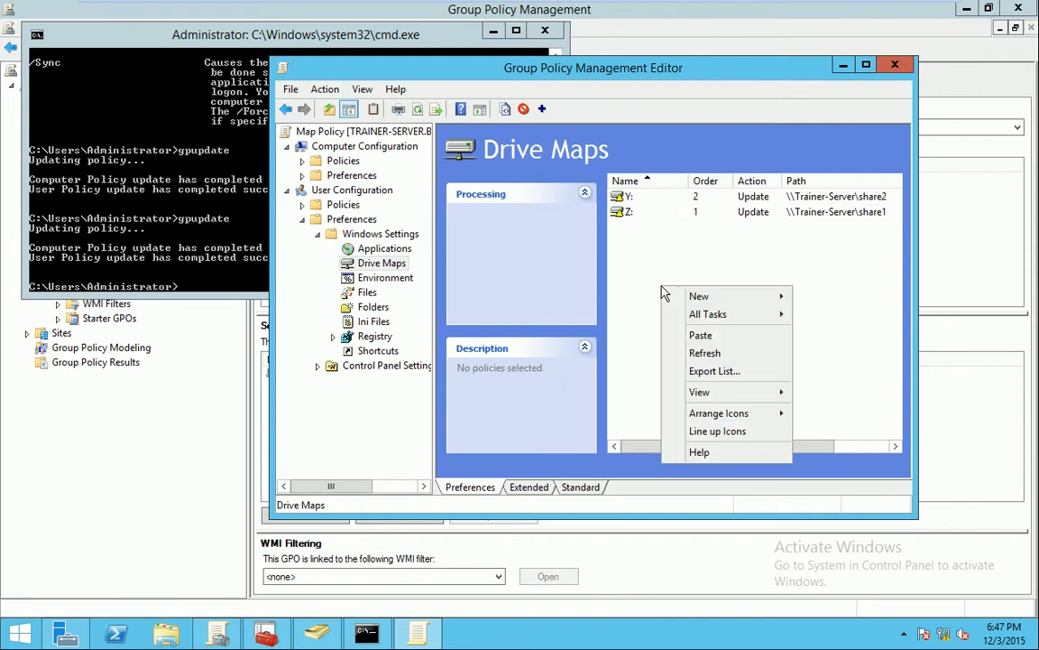
{"action": "left_click", "coordinate": [632, 196]}
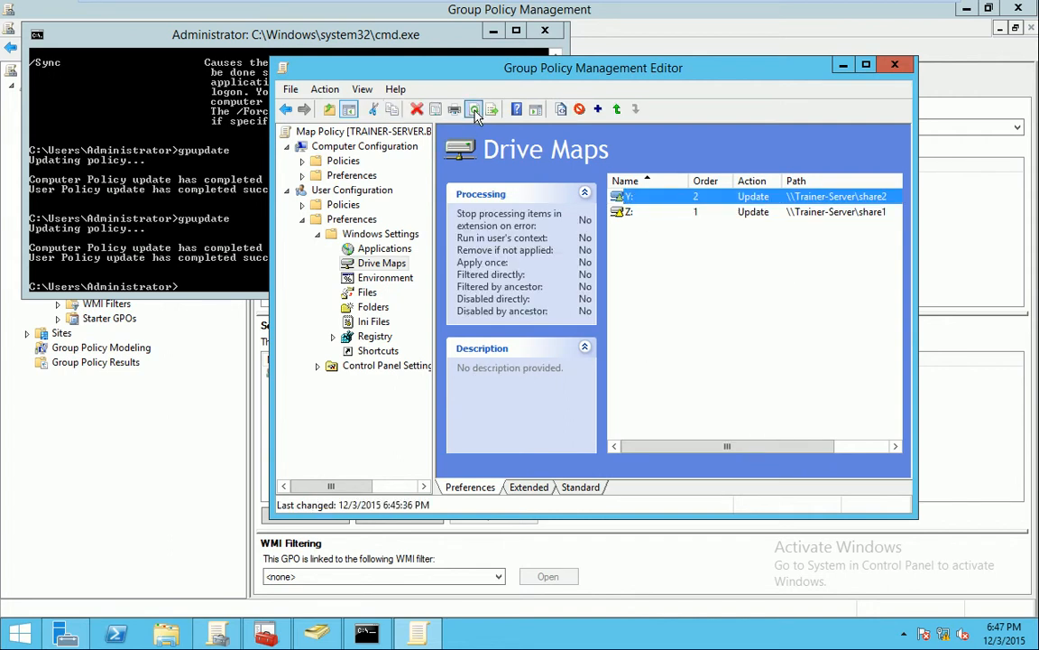
{"action": "mouse_move", "coordinate": [420, 8]}
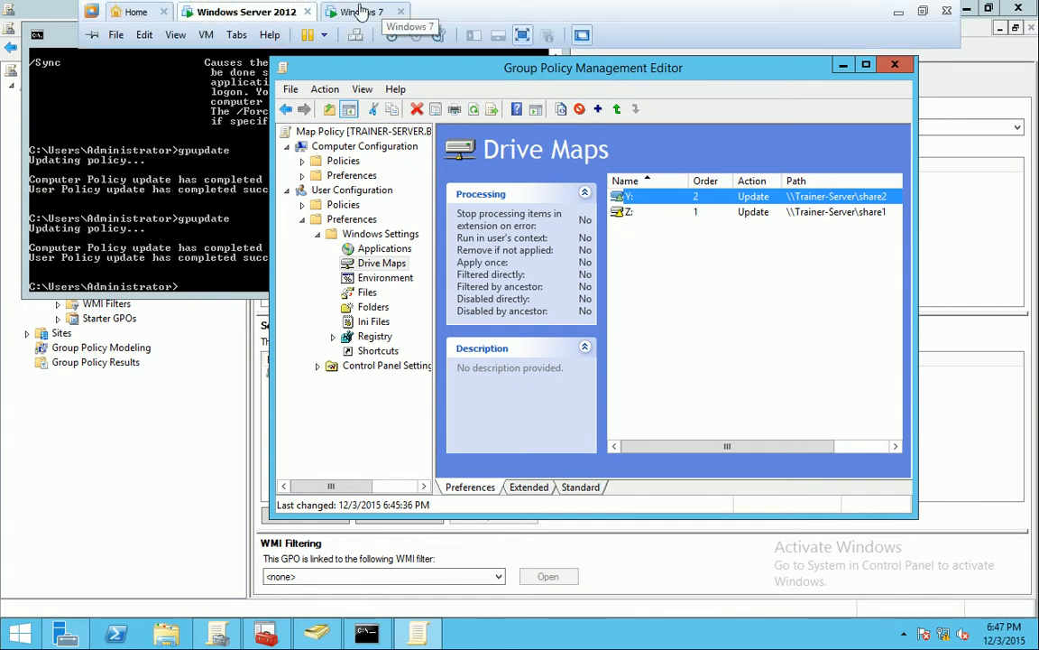
On Windows 7, refresh Computer and open Share1 (Z:), which holds one text document
{"action": "left_click", "coordinate": [359, 15]}
{"action": "right_click", "coordinate": [557, 354]}
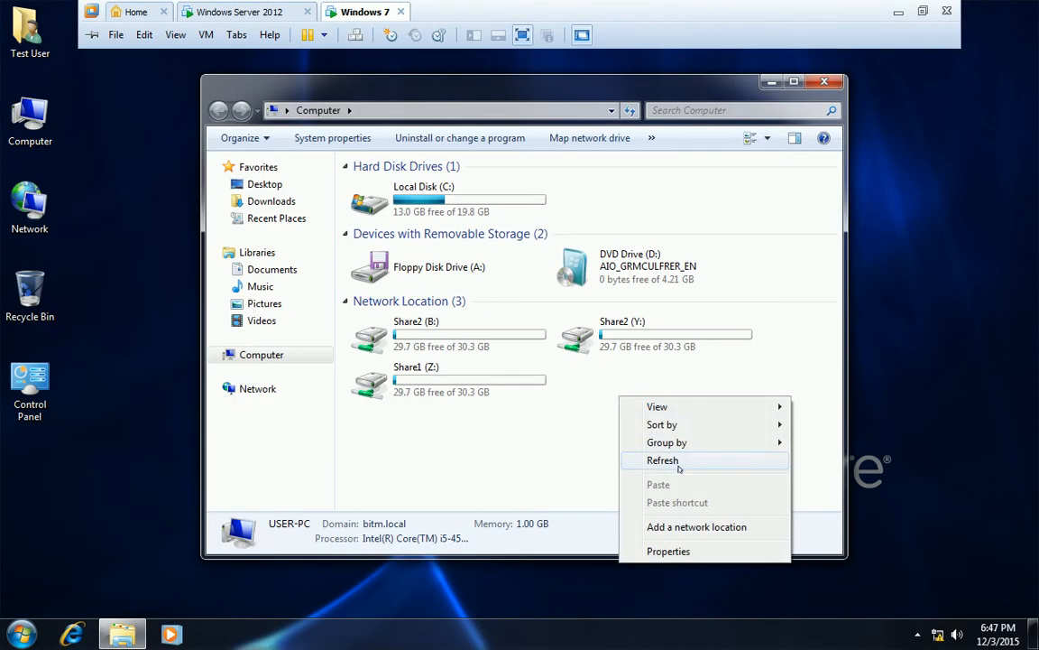
{"action": "left_click", "coordinate": [598, 450]}
{"action": "left_click", "coordinate": [430, 392]}
{"action": "double_click", "coordinate": [430, 393]}
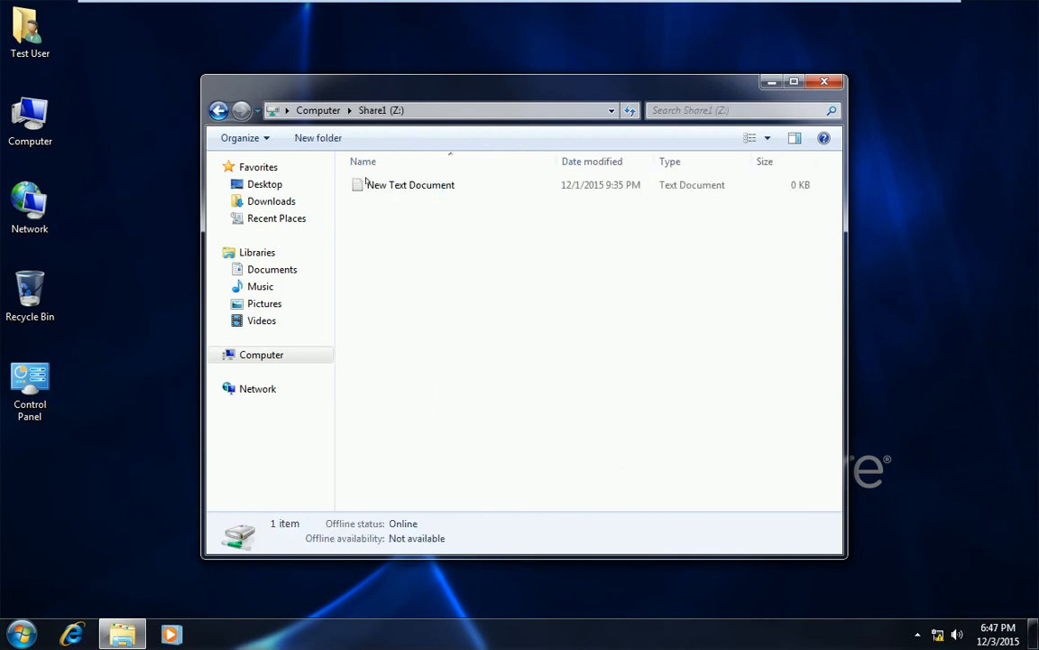
{"action": "left_click", "coordinate": [305, 109]}
Open Share2 (Y:) and Share2 (B:), refresh Computer, and return to the server
{"action": "left_click", "coordinate": [635, 322]}
{"action": "double_click", "coordinate": [636, 322]}
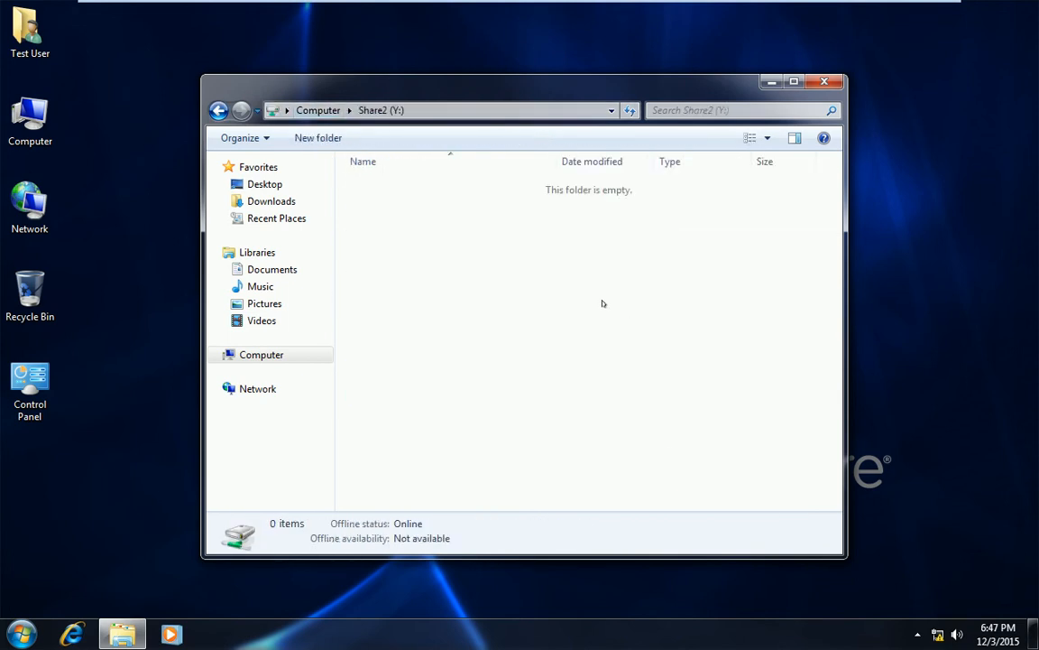
{"action": "left_click", "coordinate": [321, 112]}
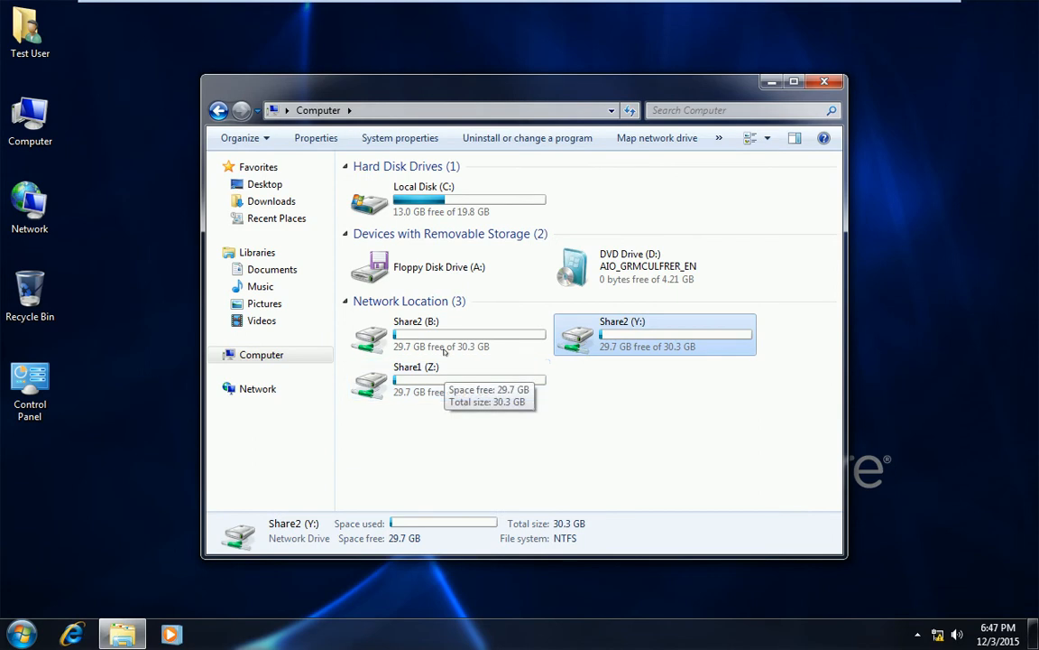
{"action": "double_click", "coordinate": [441, 335]}
{"action": "left_click", "coordinate": [314, 111]}
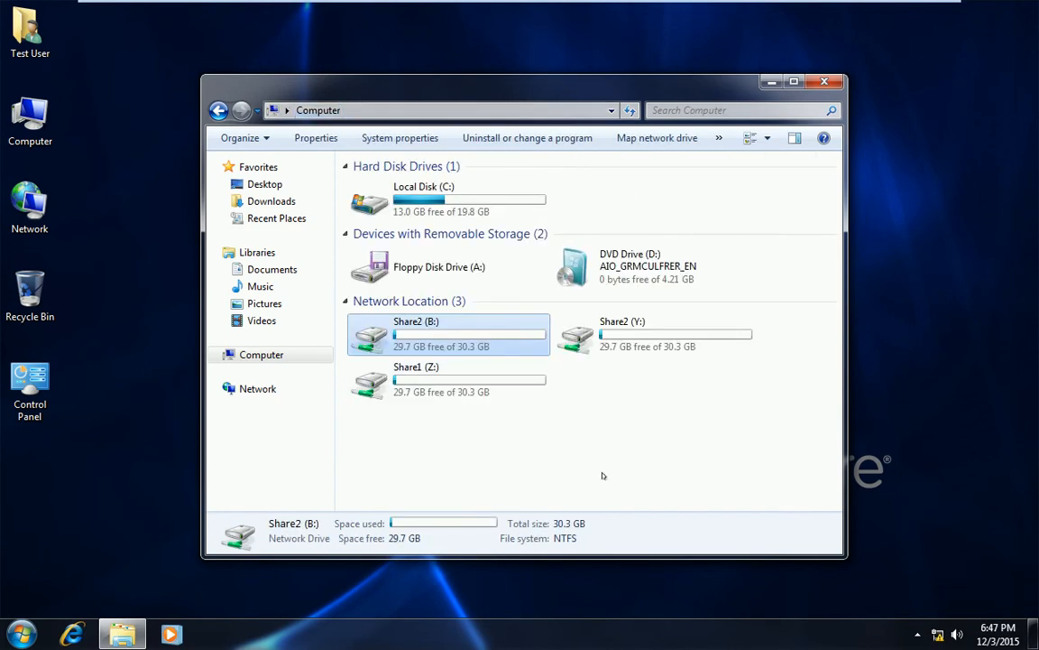
{"action": "right_click", "coordinate": [596, 405]}
{"action": "left_click", "coordinate": [644, 468]}
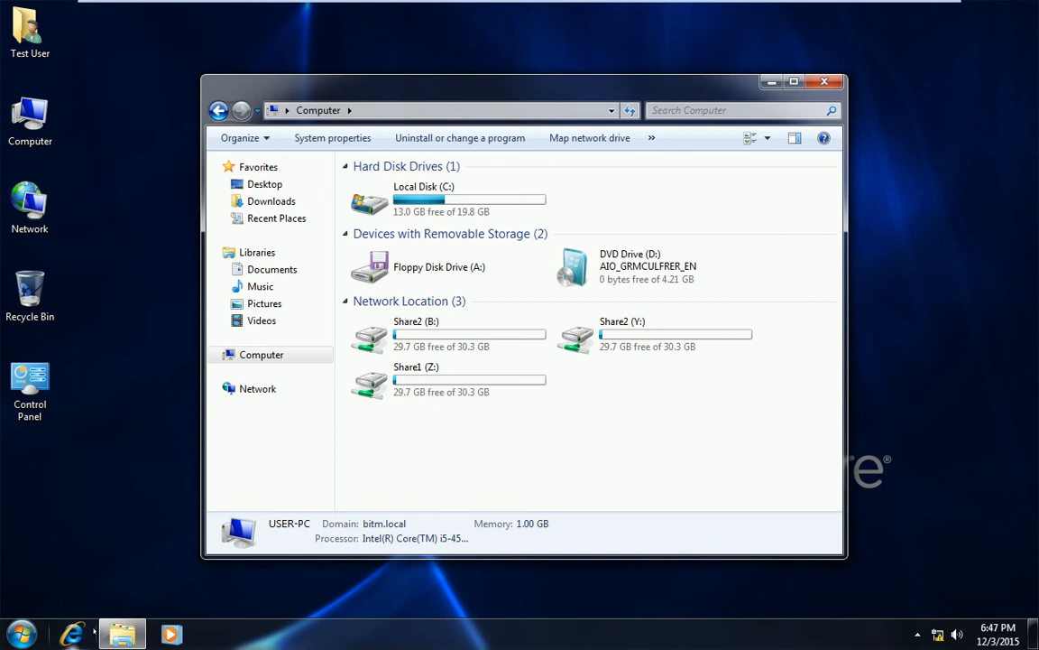
{"action": "mouse_move", "coordinate": [228, 7]}
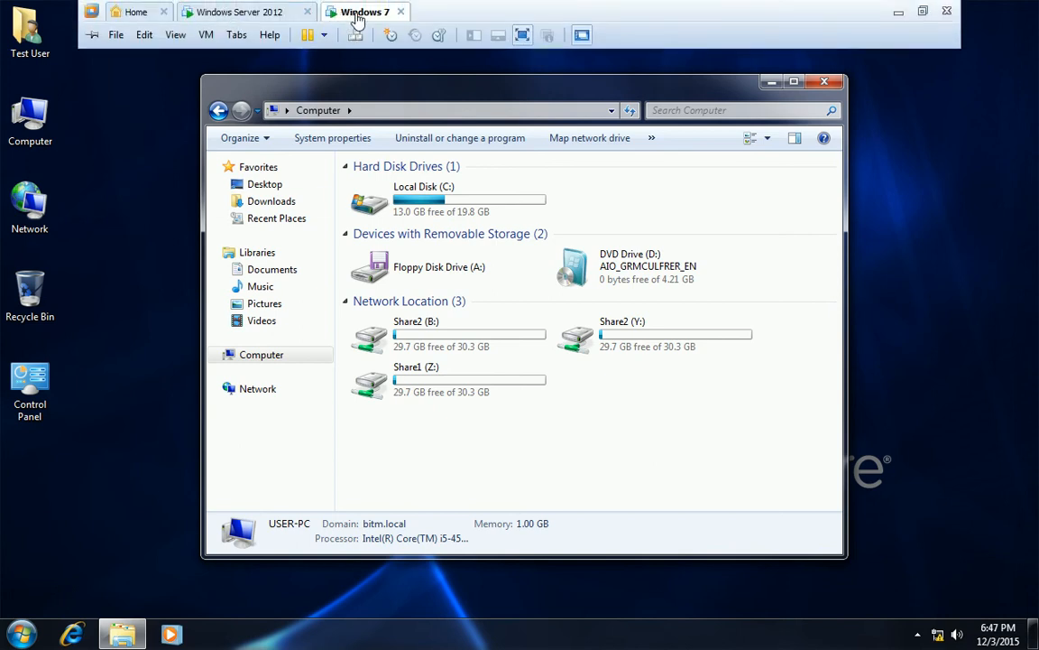
{"action": "left_click", "coordinate": [278, 18]}
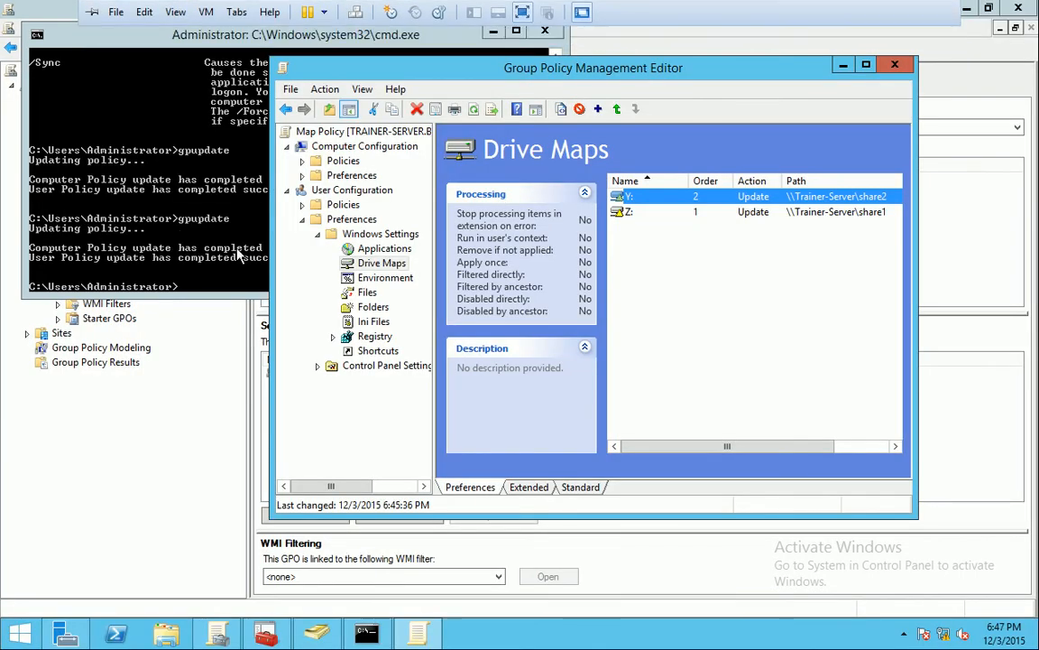
{"action": "right_click", "coordinate": [389, 264]}
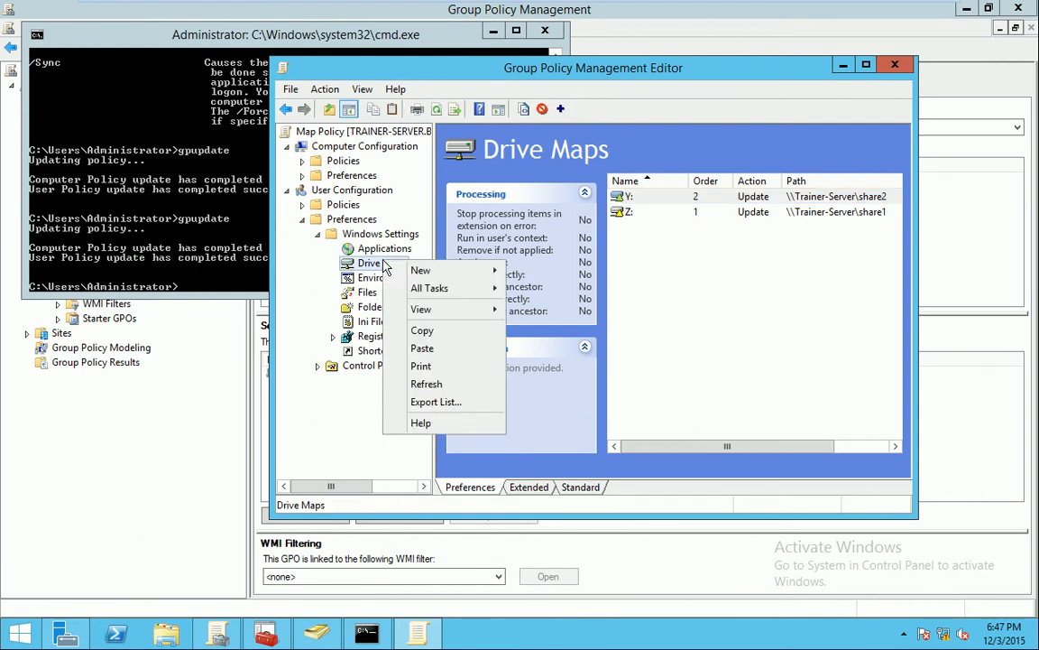
{"action": "left_click", "coordinate": [736, 283]}
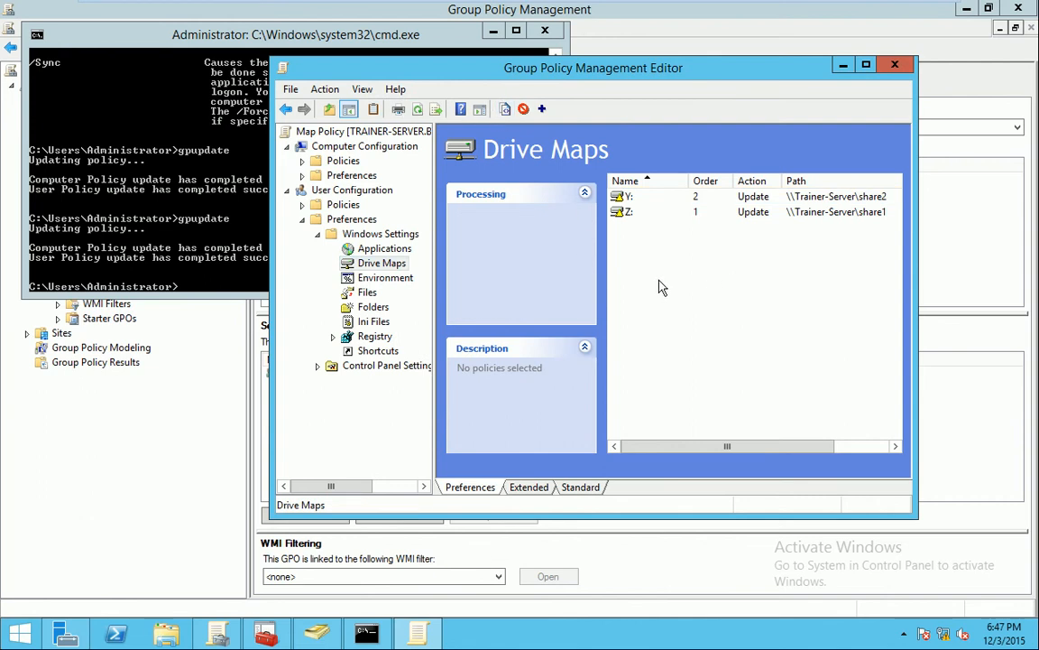
{"action": "left_click", "coordinate": [623, 198]}
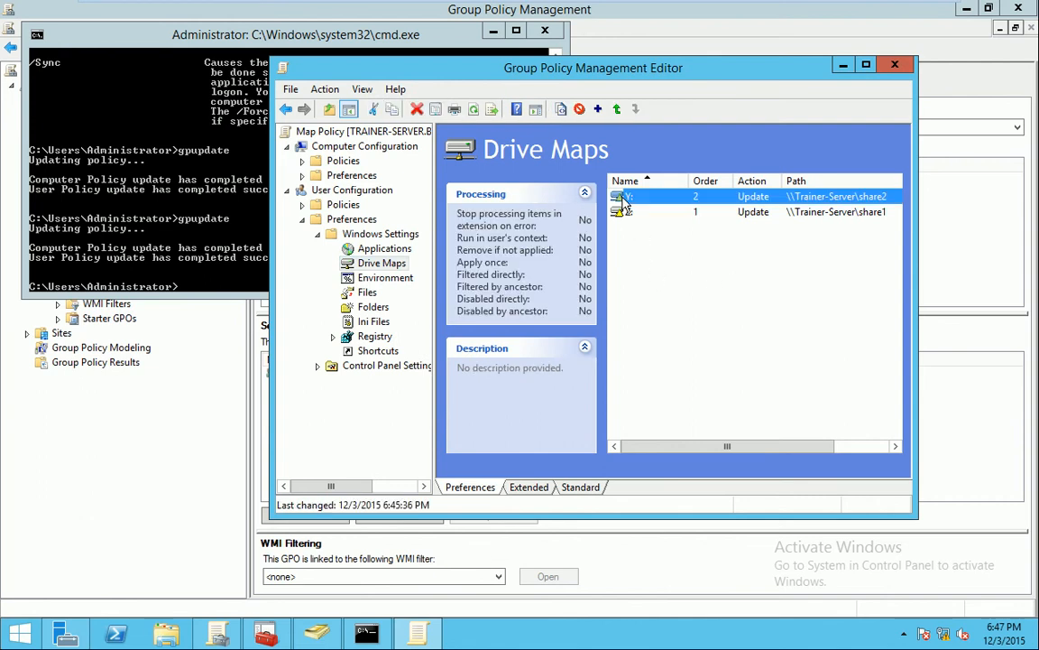
{"action": "right_click", "coordinate": [623, 199]}
{"action": "left_click", "coordinate": [685, 342]}
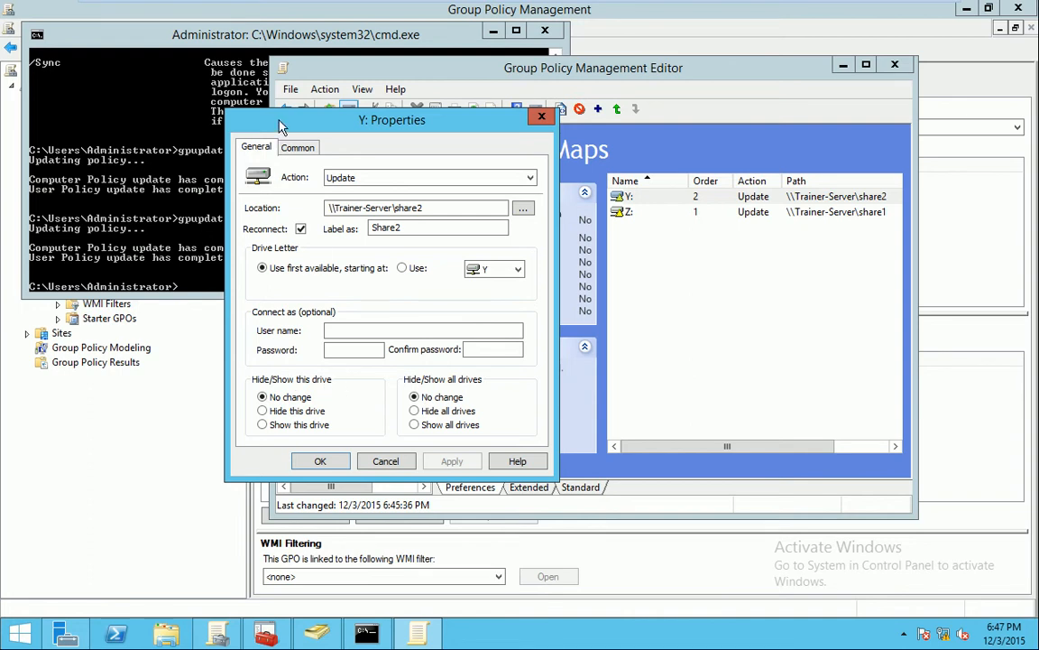
{"action": "left_click", "coordinate": [299, 149]}
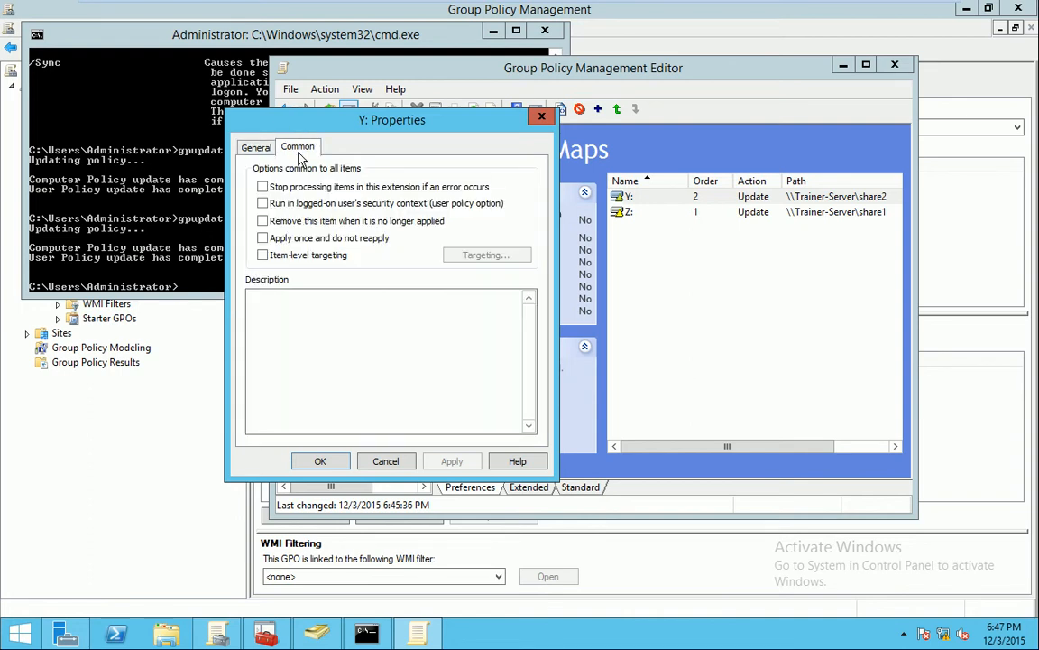
{"action": "left_click", "coordinate": [253, 147]}
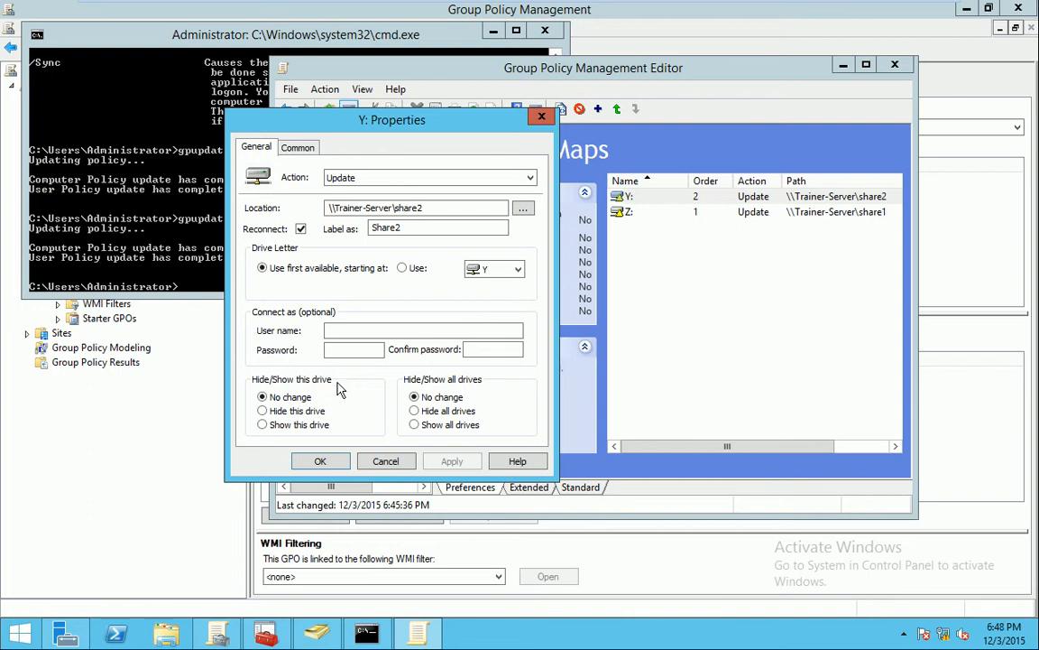
{"action": "left_click", "coordinate": [297, 147]}
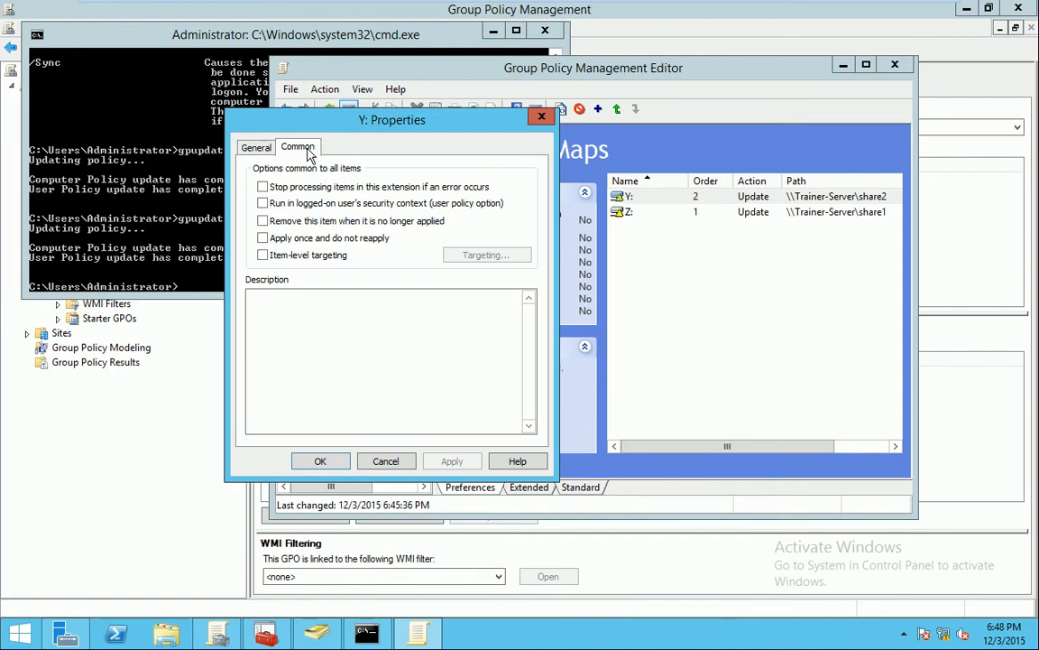
{"action": "left_click", "coordinate": [257, 147]}
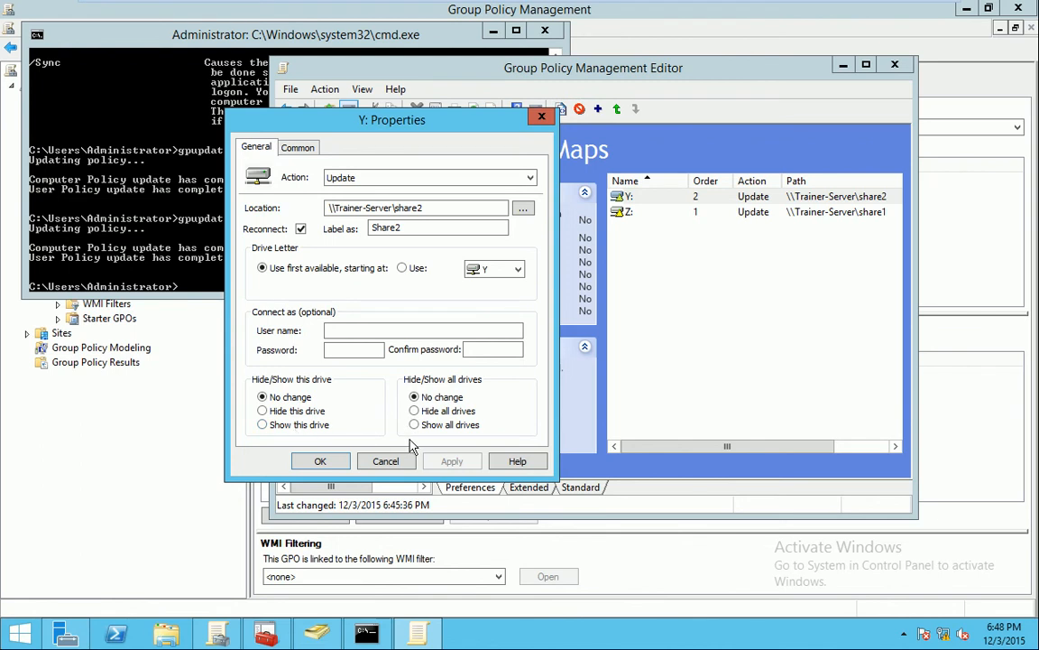
{"action": "left_click", "coordinate": [386, 462]}
{"action": "mouse_move", "coordinate": [203, 7]}
{"action": "left_click", "coordinate": [375, 18]}
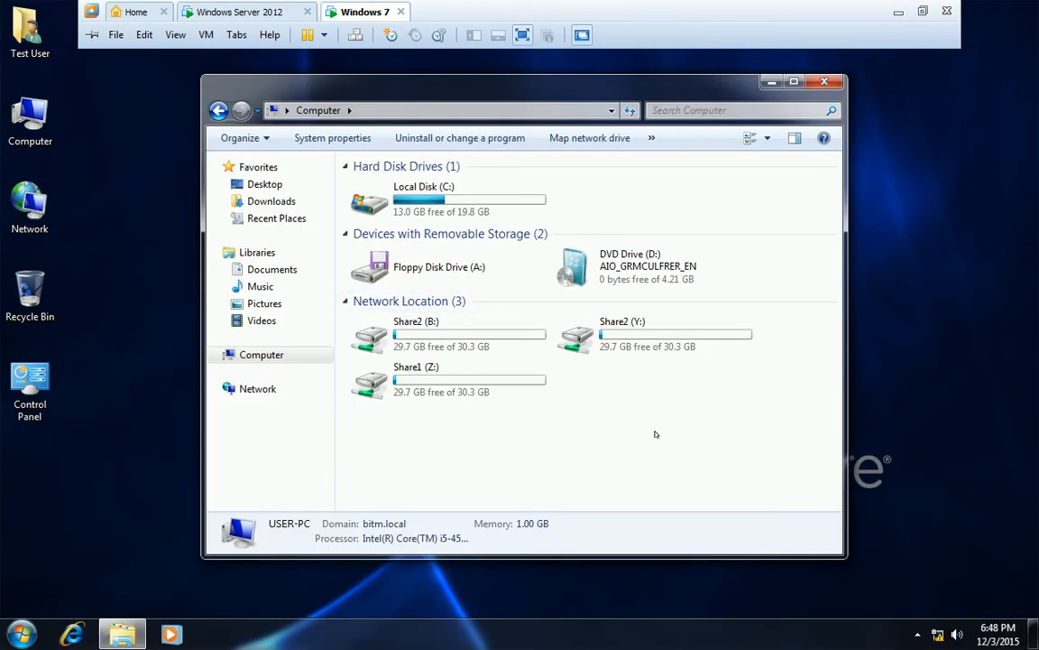
{"action": "right_click", "coordinate": [616, 388]}
{"action": "left_click", "coordinate": [657, 450]}
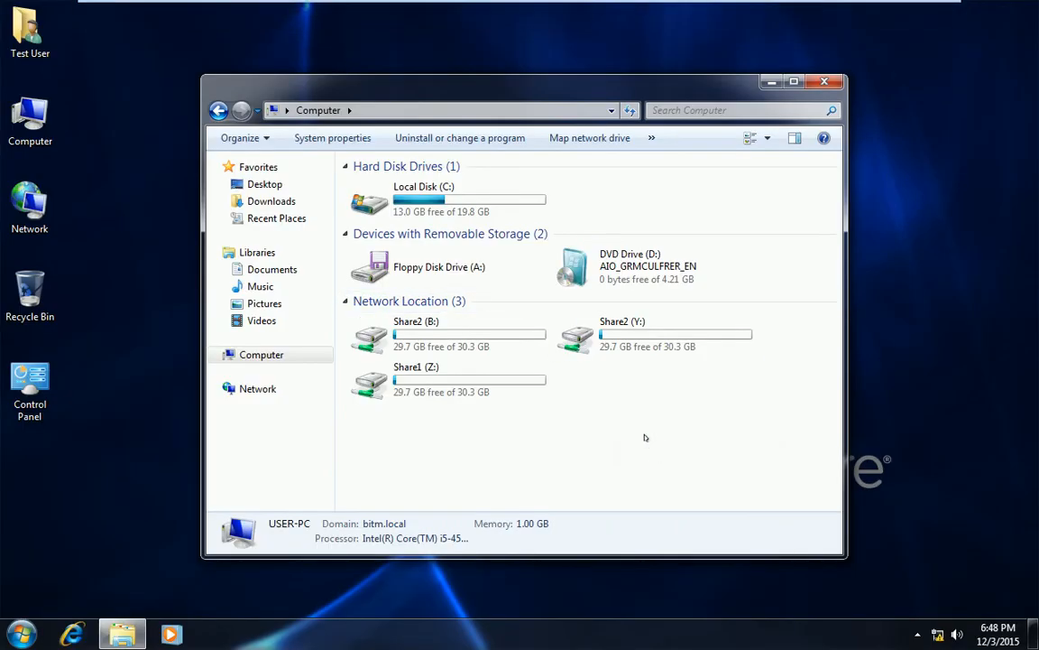
{"action": "left_click", "coordinate": [475, 332]}
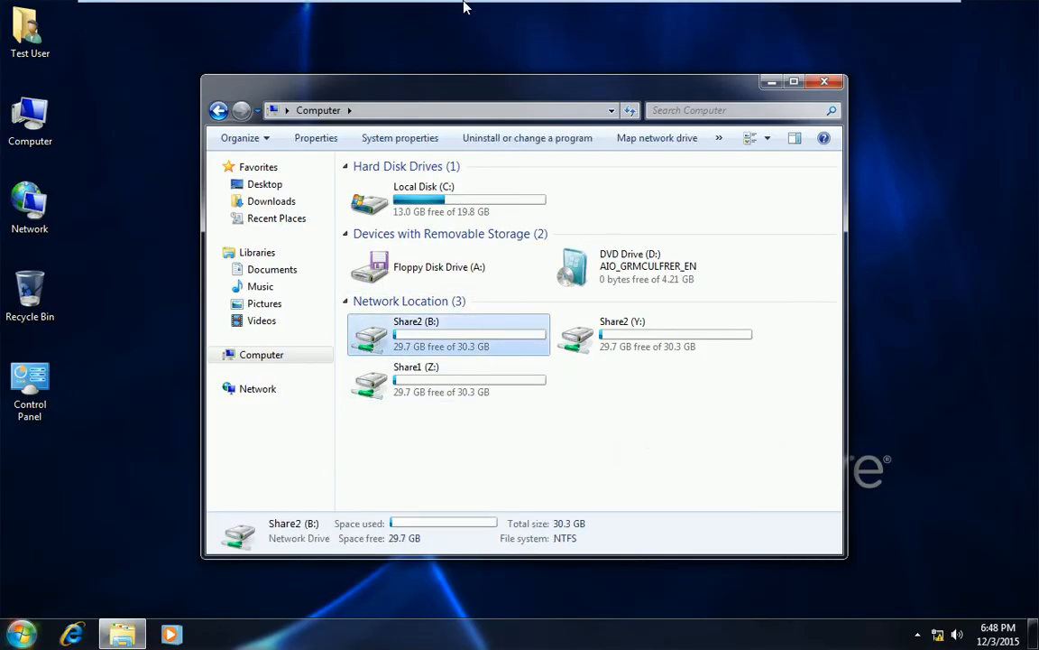
{"action": "mouse_move", "coordinate": [460, 7]}
{"action": "left_click", "coordinate": [269, 17]}
{"action": "left_click", "coordinate": [139, 206]}
Run gpupdate in the server's Command Prompt, then bring the Drive Maps editor back
{"action": "type", "text": "gpupdate"}
{"action": "key", "text": "Return"}
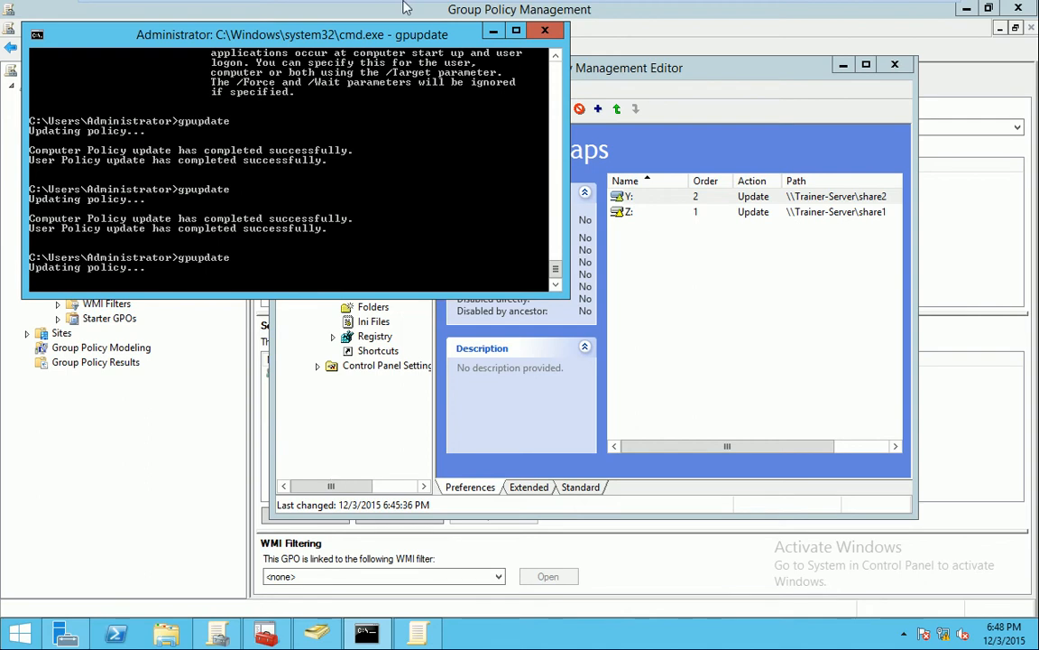
{"action": "mouse_move", "coordinate": [416, 7]}
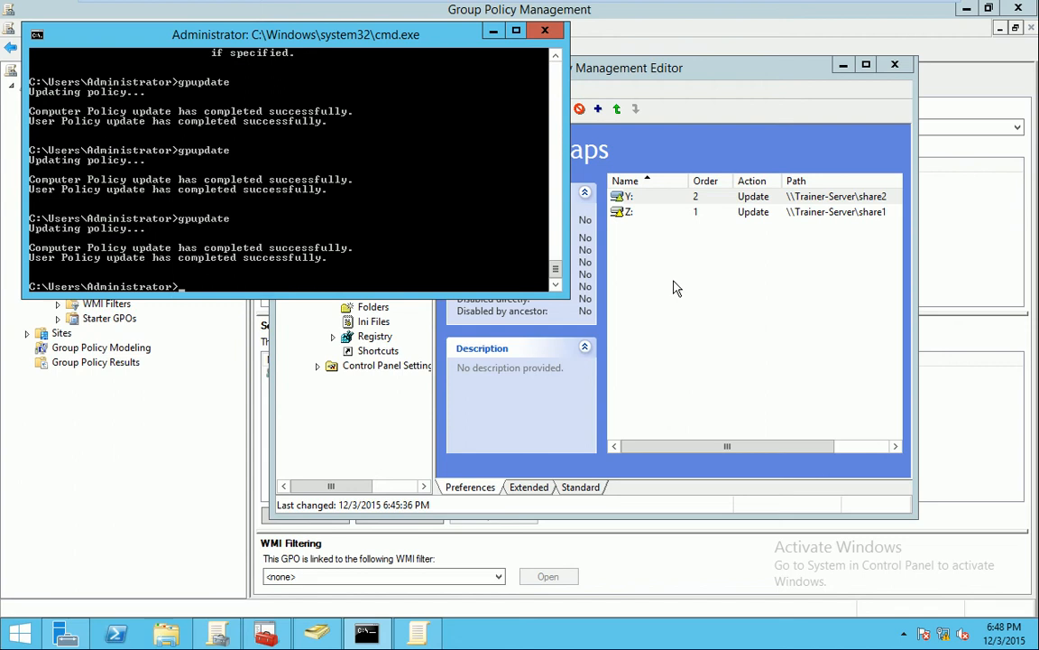
{"action": "left_click", "coordinate": [676, 287]}
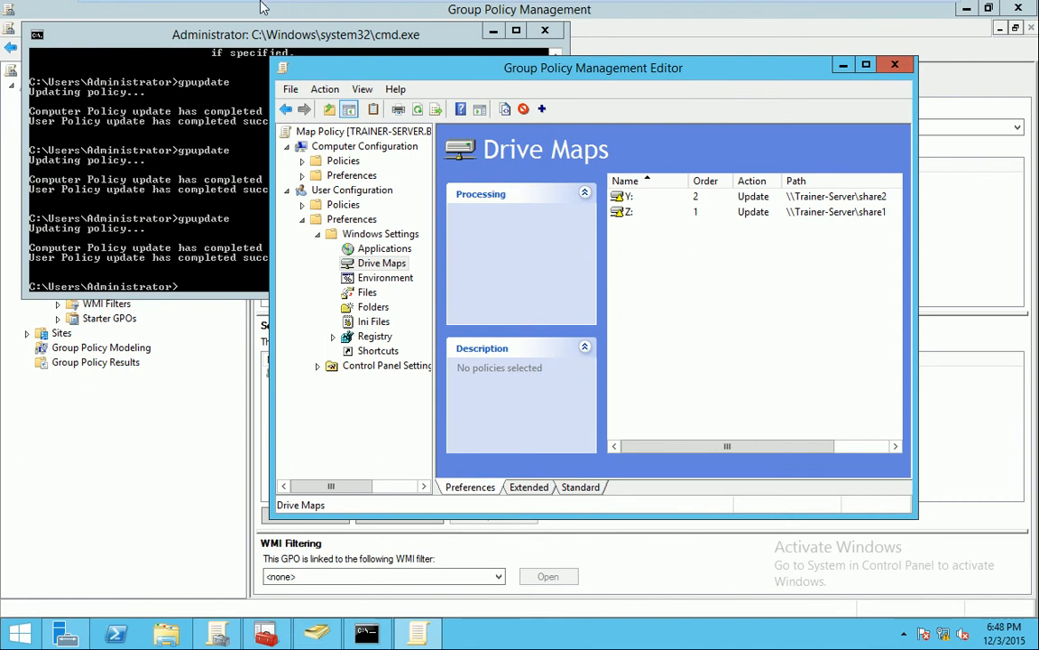
On Windows 7, refresh the drive list and log the domain user off
{"action": "left_click", "coordinate": [356, 12]}
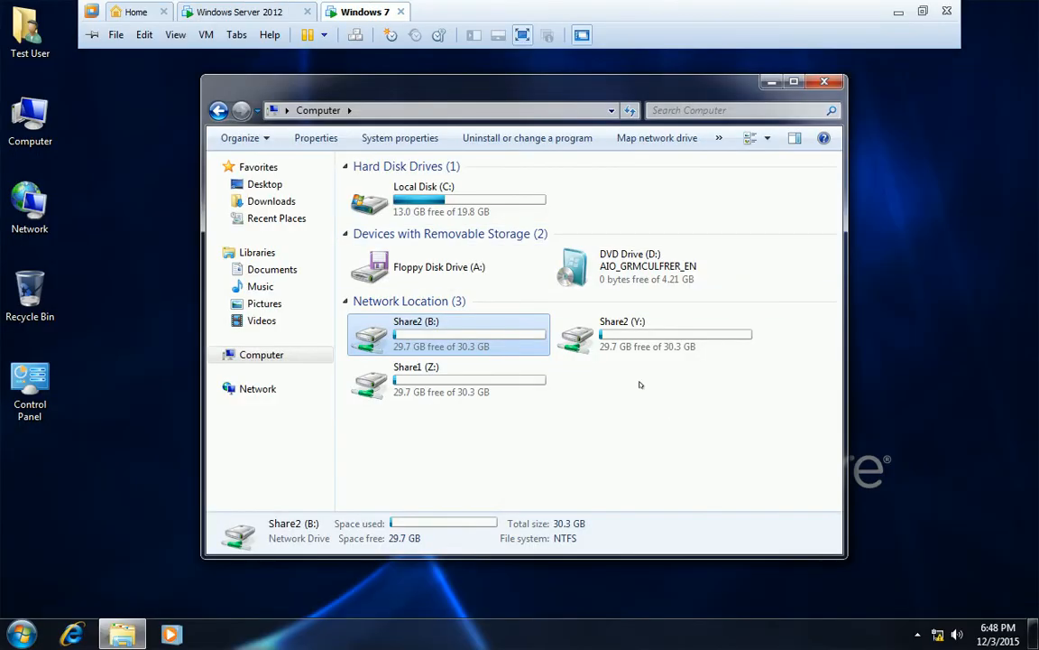
{"action": "right_click", "coordinate": [664, 394]}
{"action": "left_click", "coordinate": [682, 443]}
{"action": "key", "text": "super"}
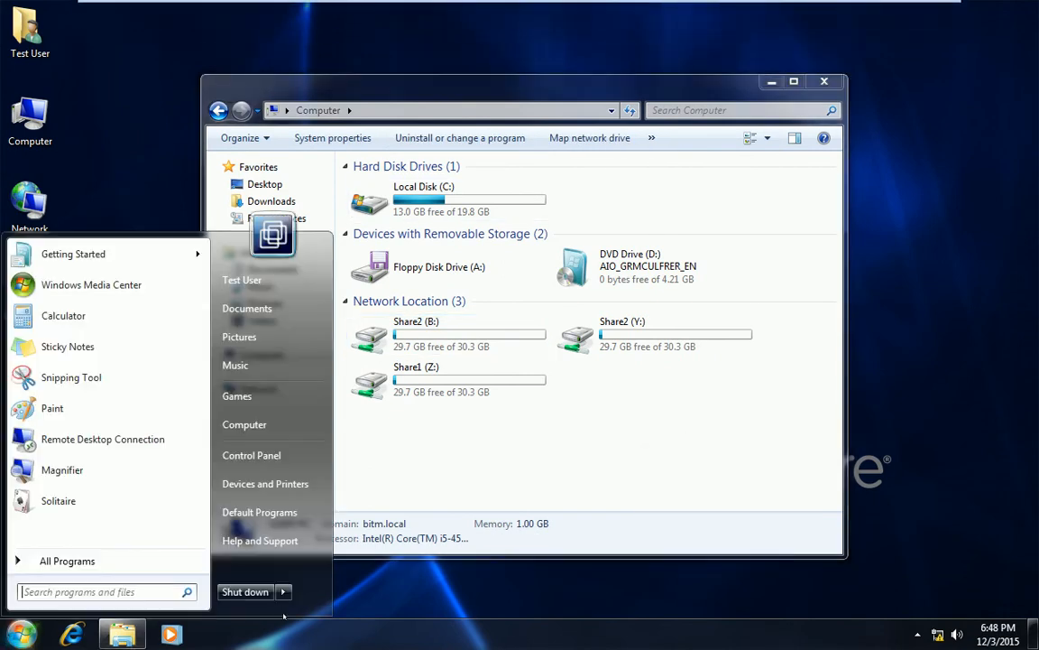
{"action": "mouse_move", "coordinate": [283, 591]}
{"action": "left_click", "coordinate": [330, 533]}
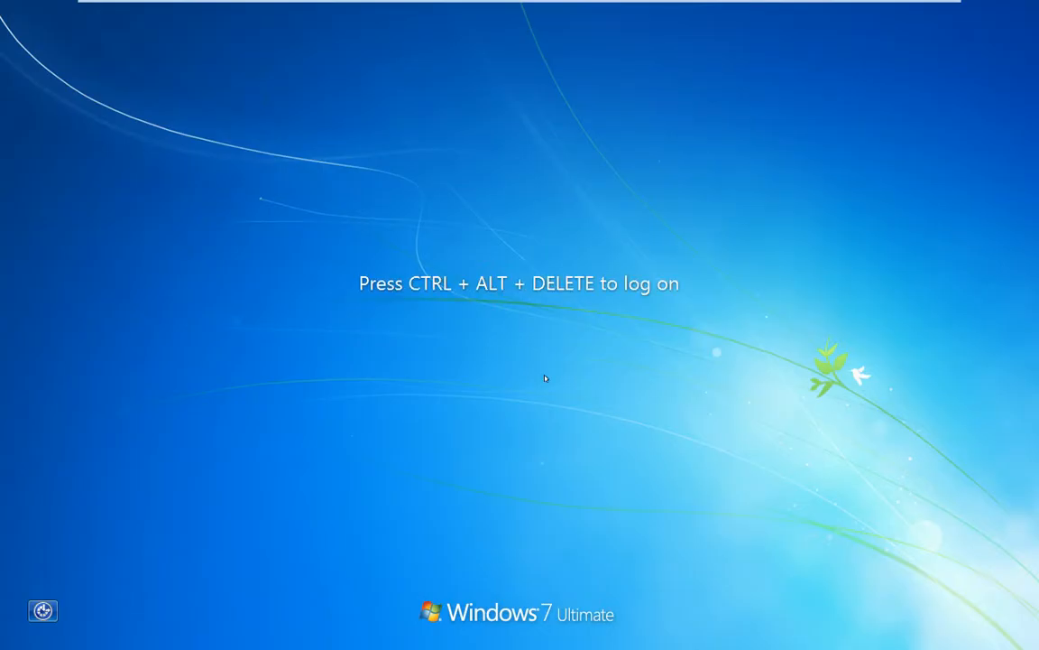
Log back on with the user's password and confirm Computer still lists Share2 (B:), Share2 (Y:), Share1 (Z:)
{"action": "key", "text": "ctrl+alt+Delete"}
{"action": "type", "text": "•••"}
{"action": "key", "text": "Return"}
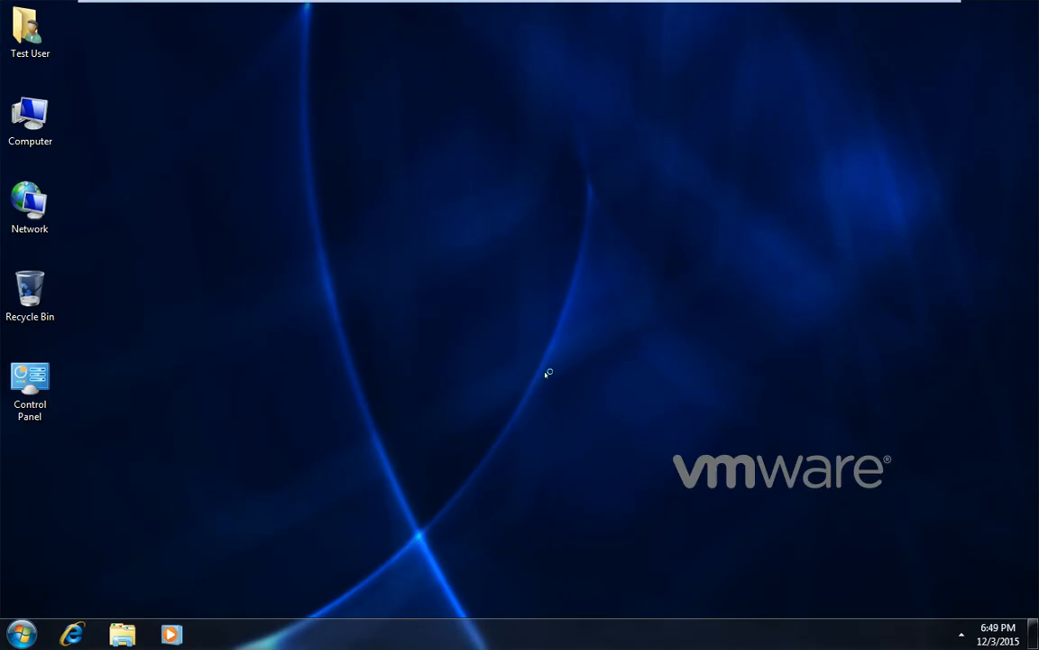
{"action": "double_click", "coordinate": [29, 117]}
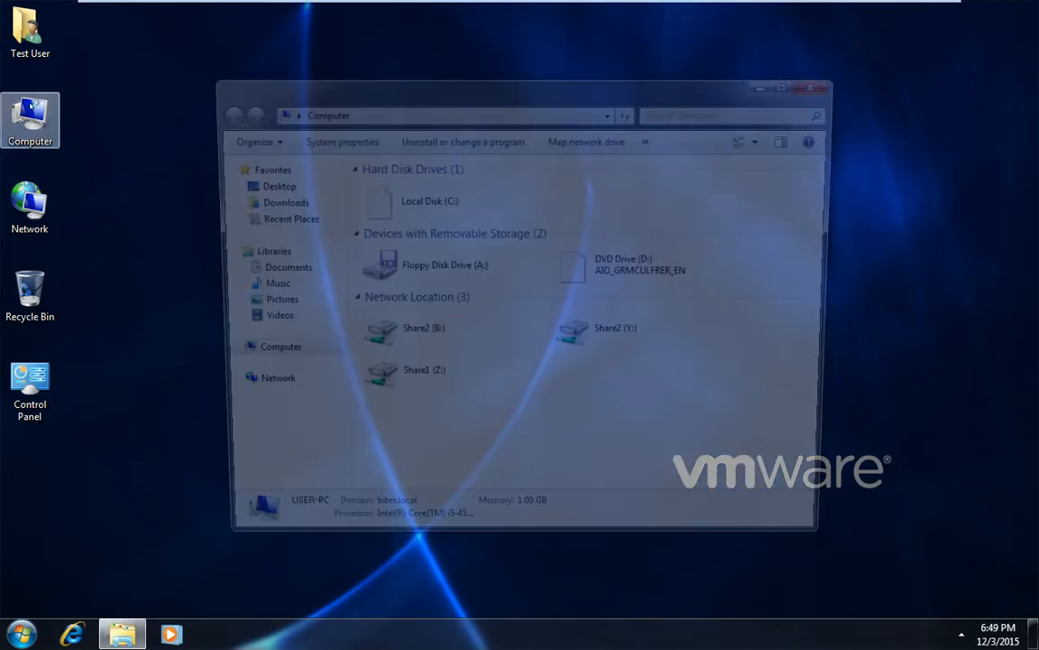
{"action": "right_click", "coordinate": [585, 390]}
{"action": "left_click", "coordinate": [629, 473]}
{"action": "right_click", "coordinate": [610, 399]}
{"action": "left_click", "coordinate": [674, 461]}
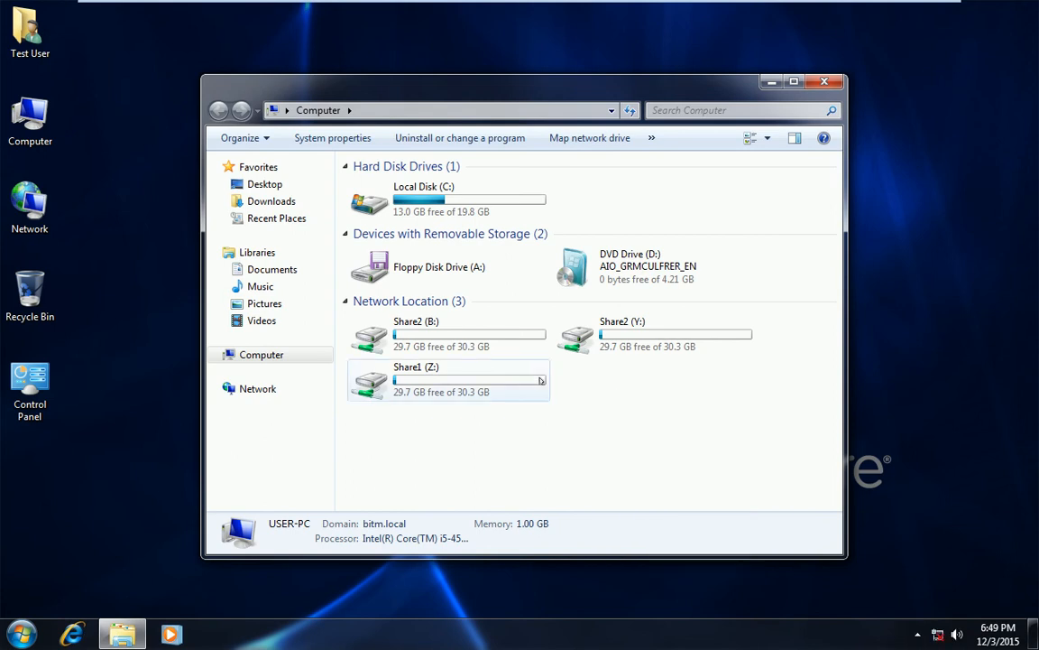
{"action": "mouse_move", "coordinate": [331, 12]}
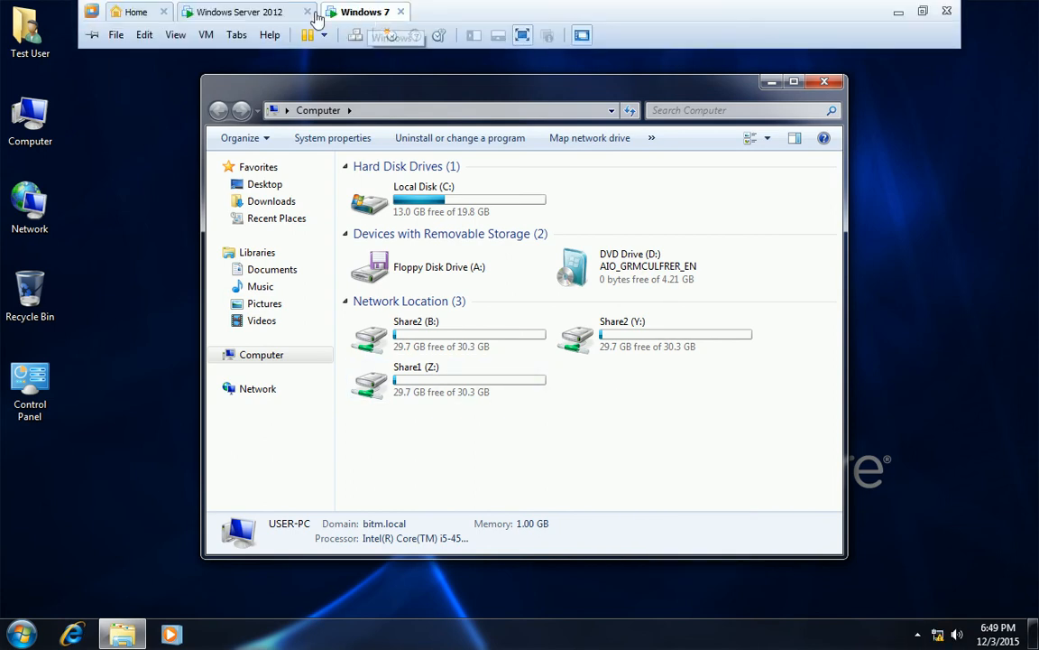
{"action": "left_click", "coordinate": [239, 12]}
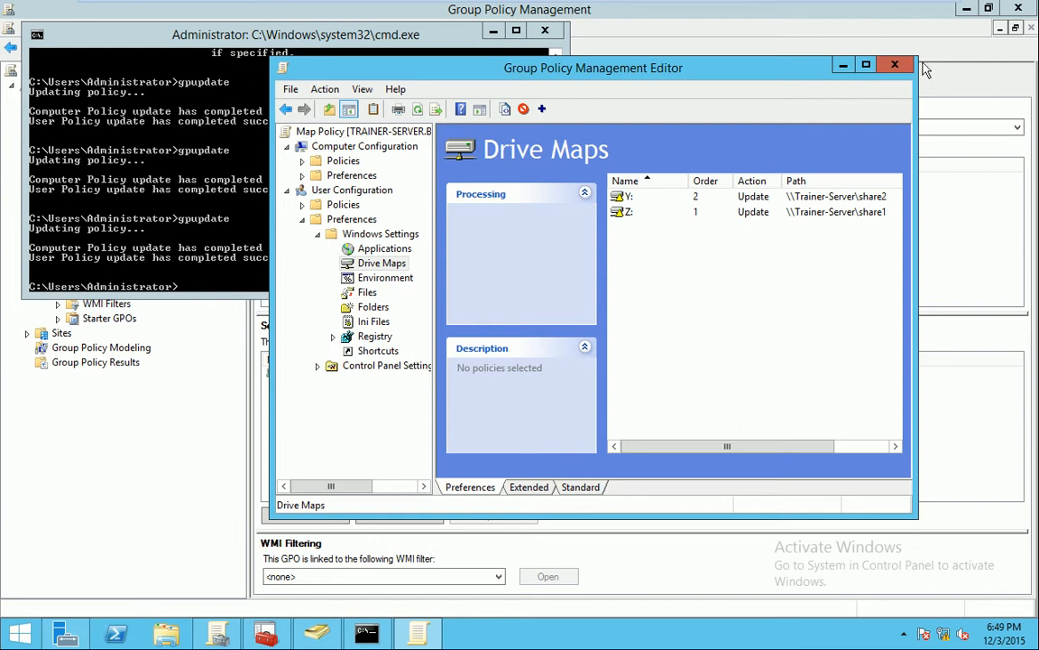
Close the editor and Command Prompt, then delete Map Policy's link under the Test OU
{"action": "left_click", "coordinate": [892, 67]}
{"action": "left_click", "coordinate": [545, 30]}
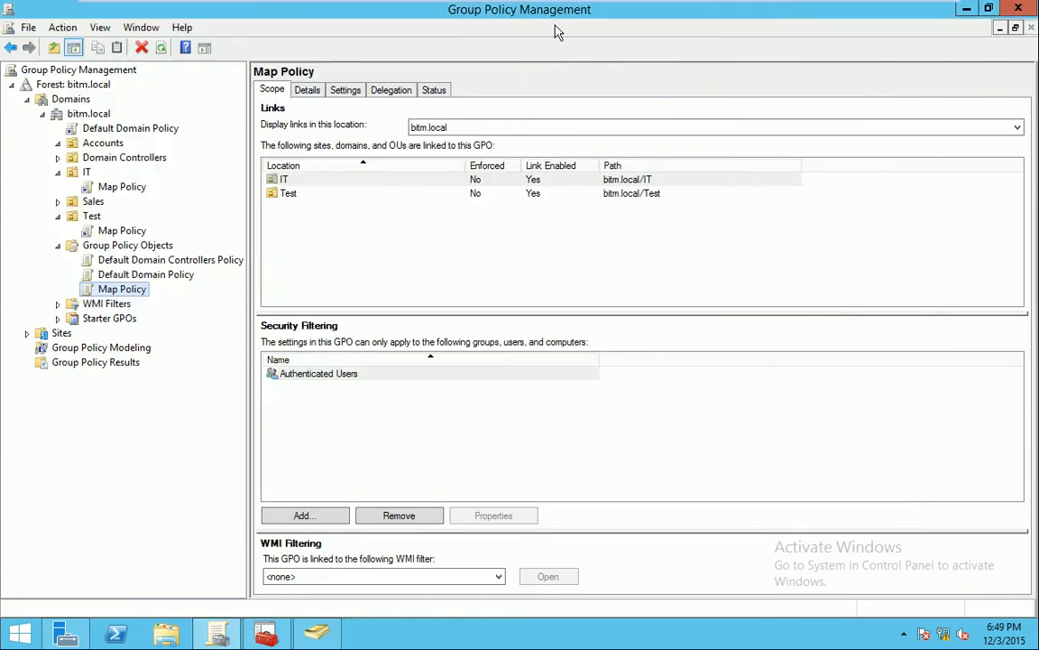
{"action": "right_click", "coordinate": [119, 233]}
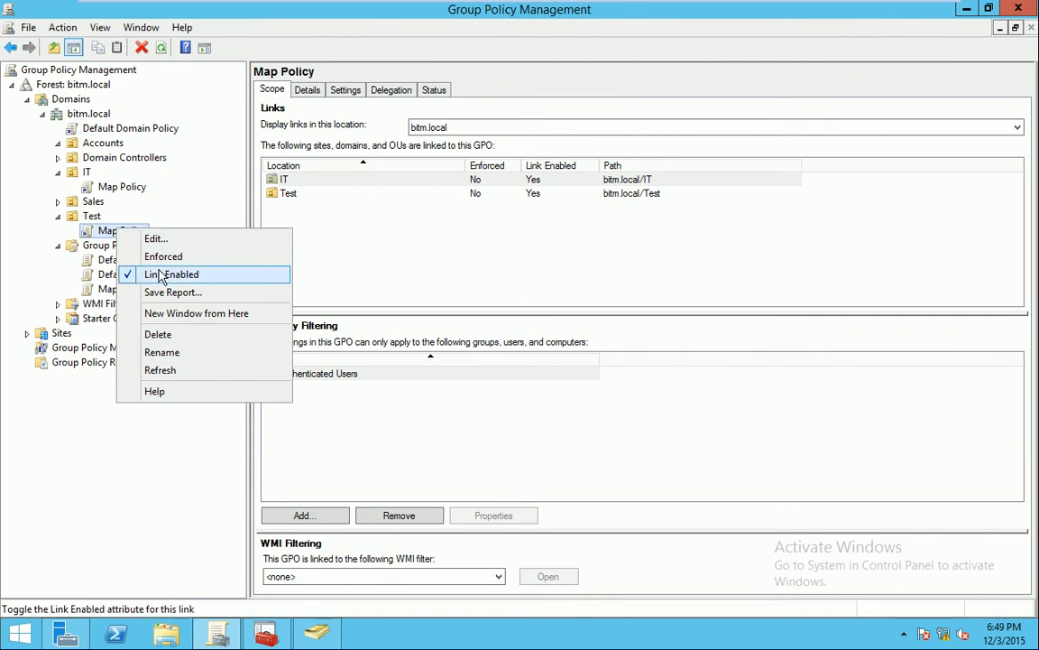
{"action": "left_click", "coordinate": [159, 334]}
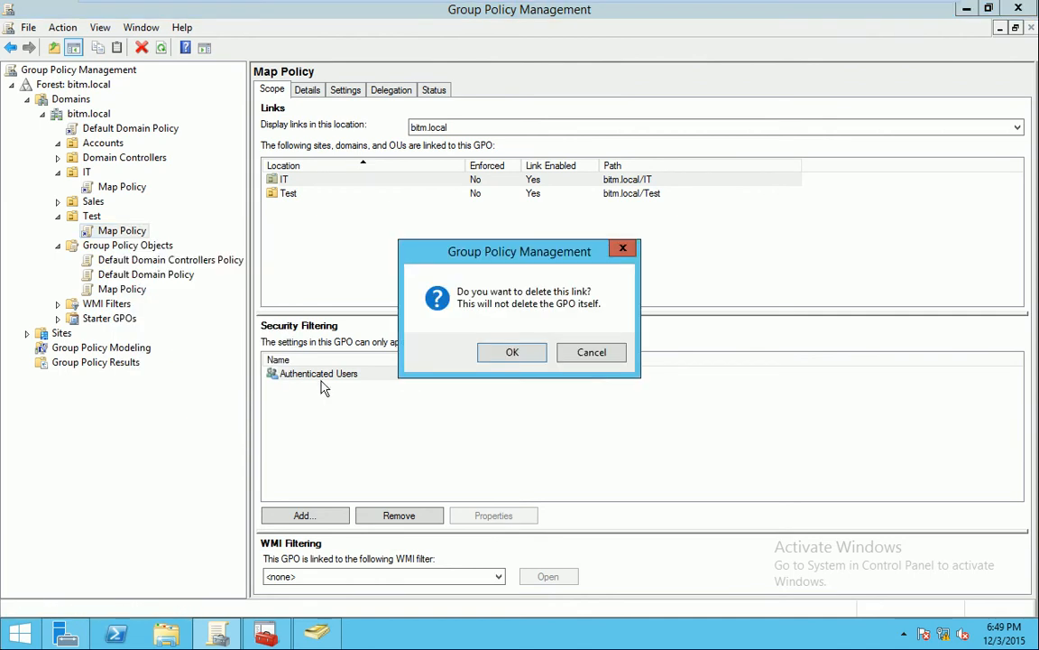
{"action": "left_click", "coordinate": [510, 353]}
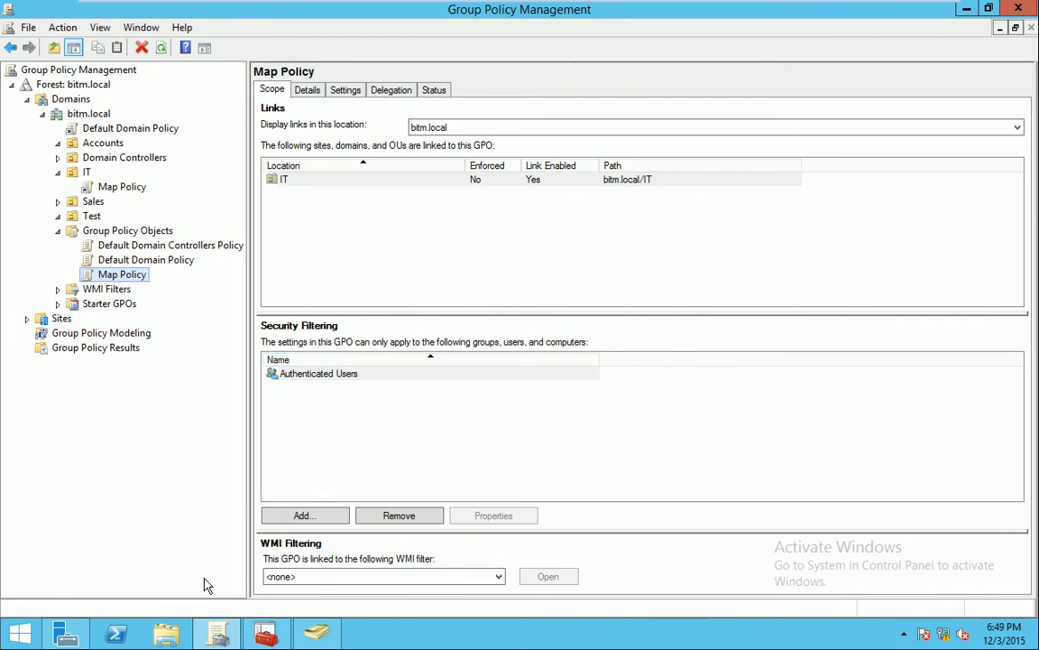
{"action": "key", "text": "super+r"}
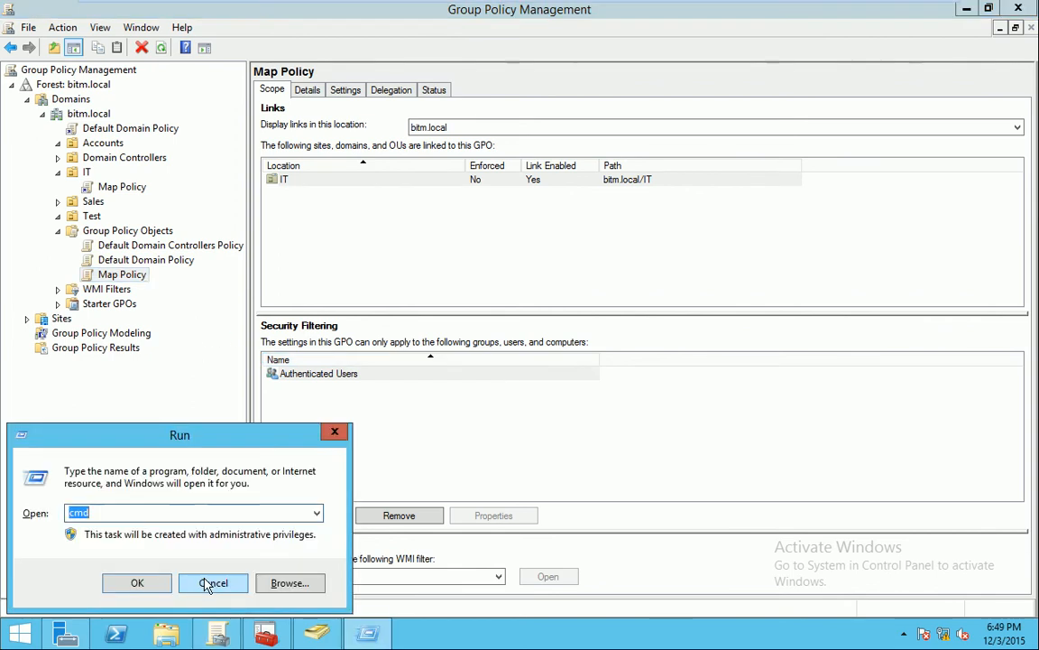
Run gpupdate on the server from the Run box, then go to the Windows 7 Computer window
{"action": "type", "text": "g"}
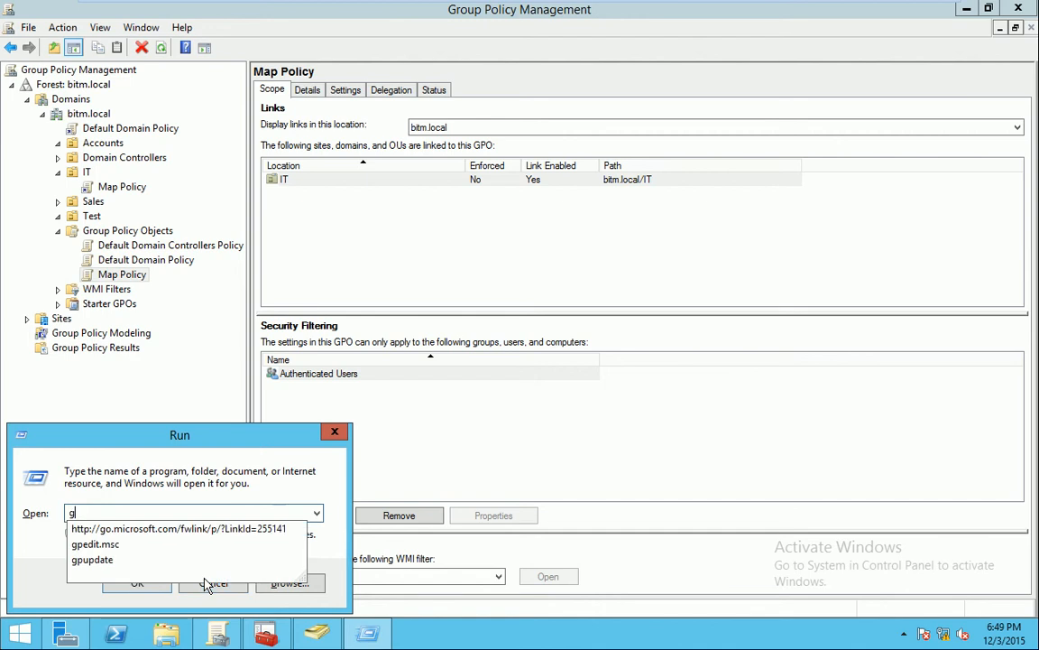
{"action": "left_click", "coordinate": [127, 559]}
{"action": "left_click", "coordinate": [137, 584]}
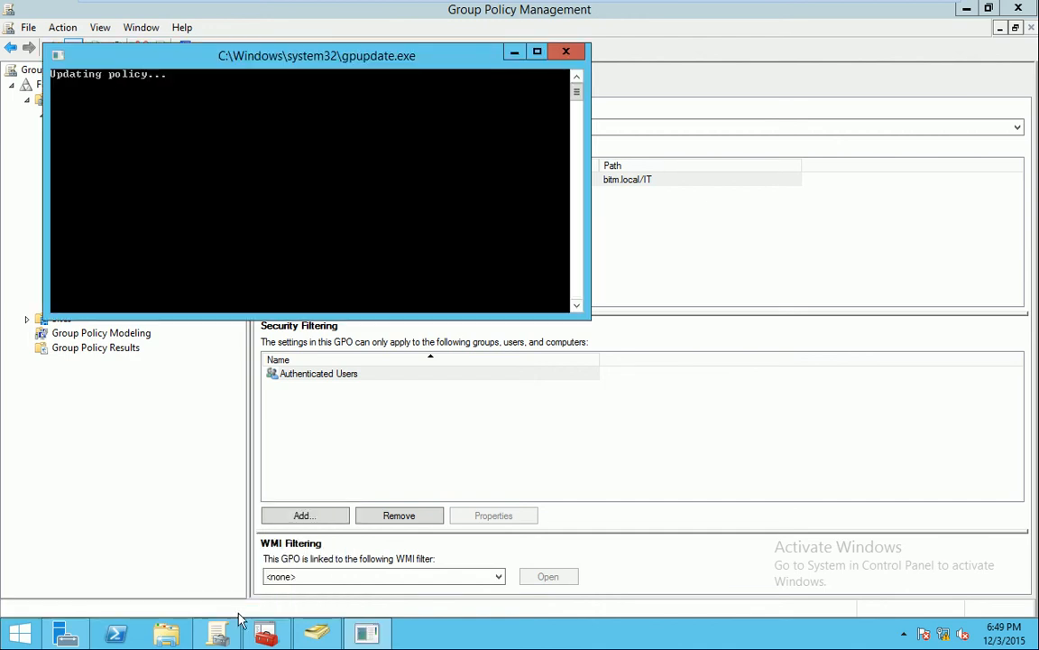
{"action": "mouse_move", "coordinate": [357, 6]}
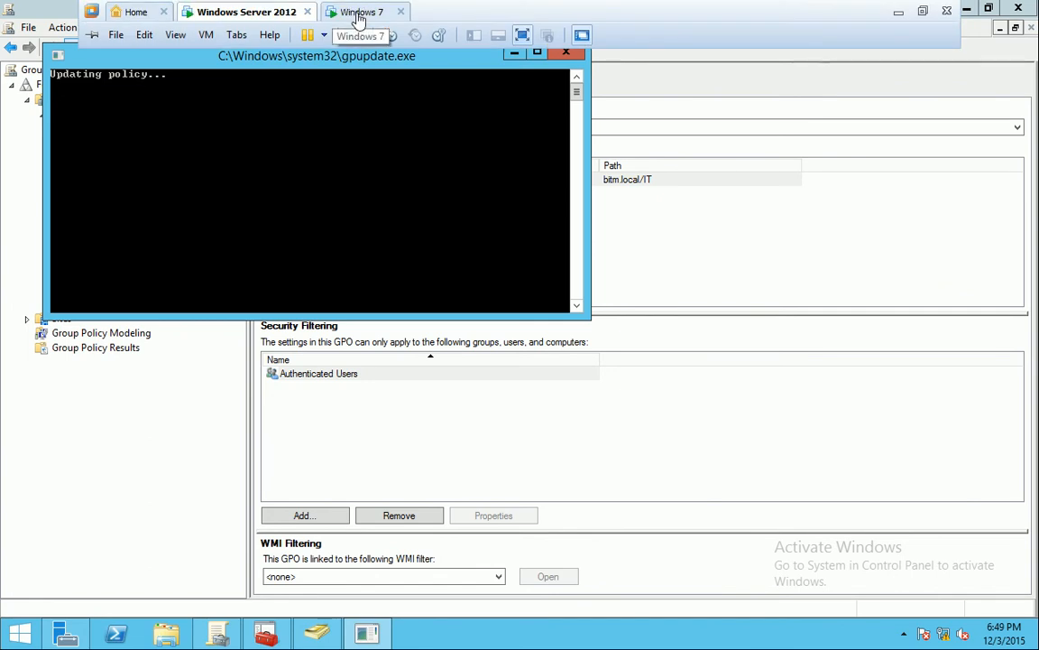
{"action": "left_click", "coordinate": [361, 15]}
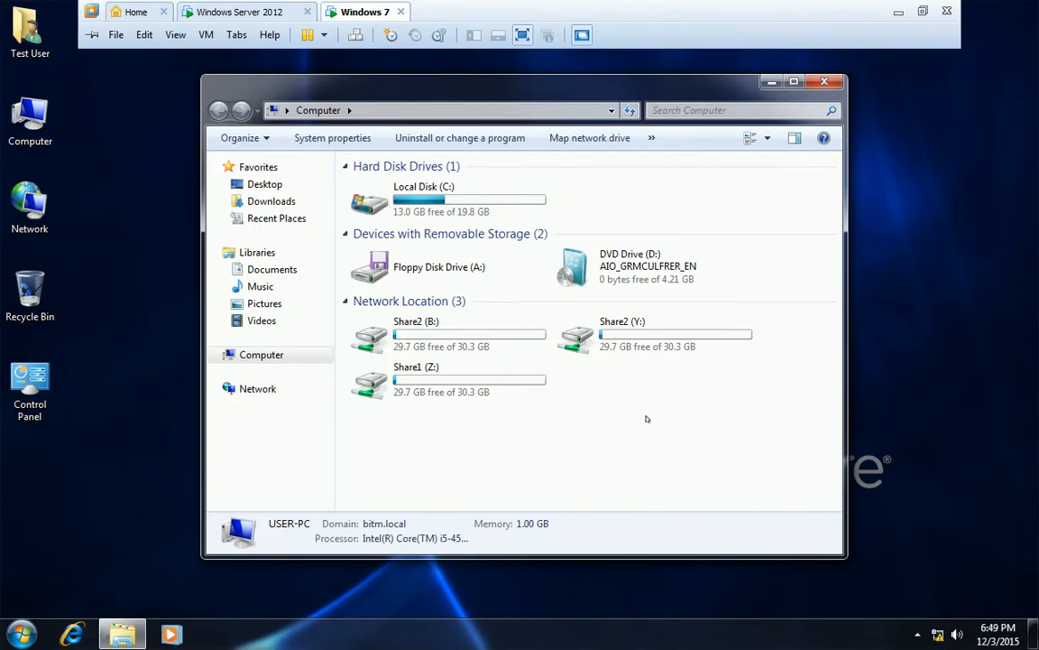
Close Computer on Windows 7 and log the user off
{"action": "left_click", "coordinate": [822, 82]}
{"action": "mouse_move", "coordinate": [209, 7]}
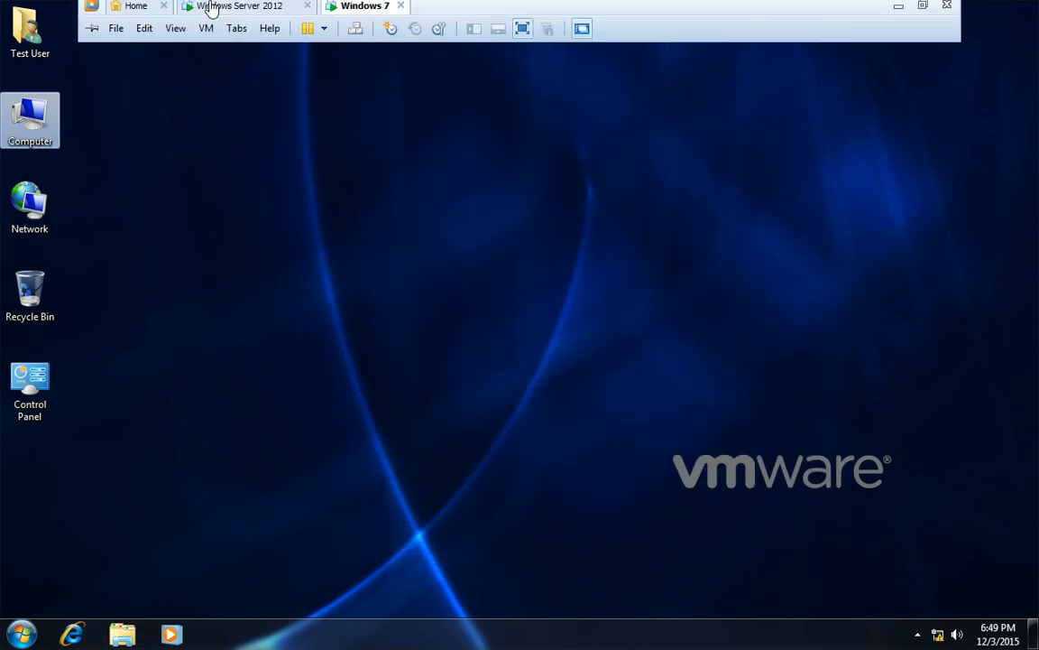
{"action": "left_click", "coordinate": [240, 15]}
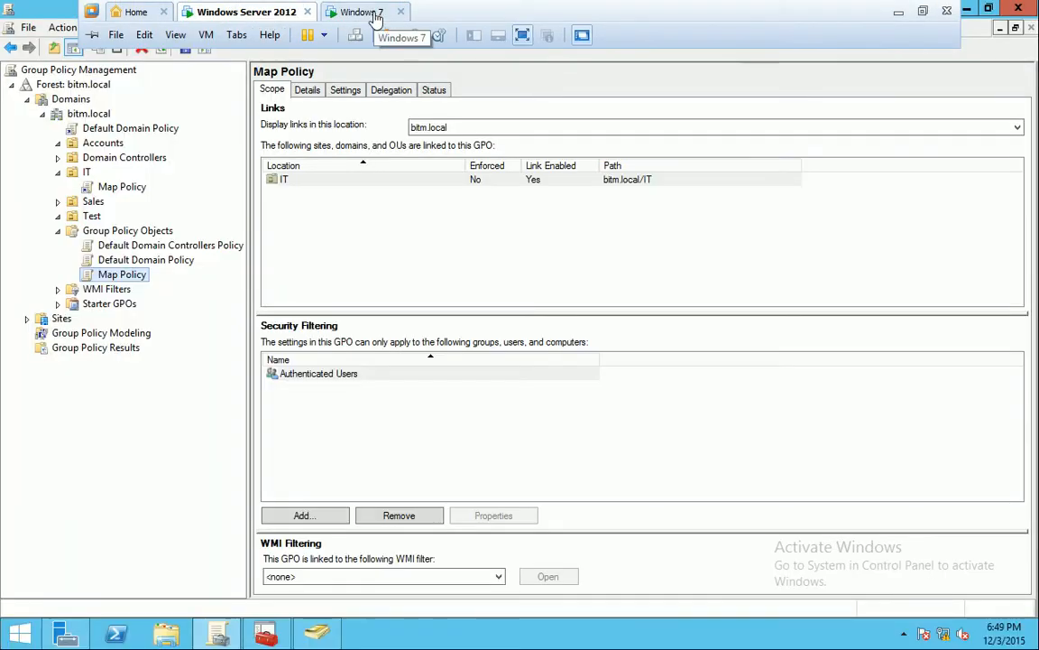
{"action": "left_click", "coordinate": [376, 16]}
{"action": "left_click", "coordinate": [21, 634]}
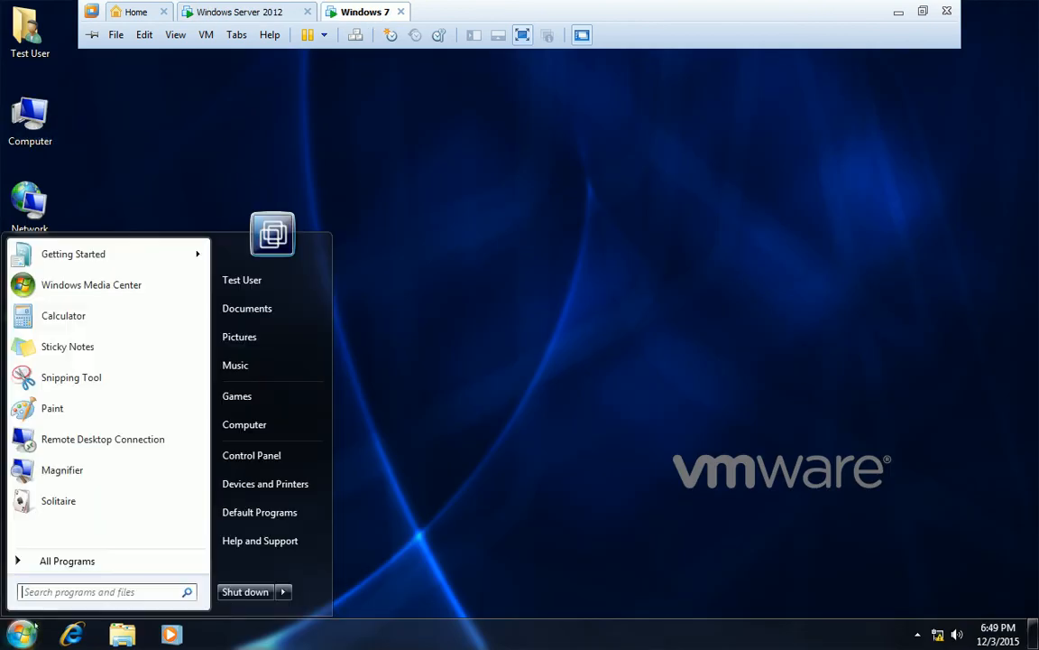
{"action": "left_click", "coordinate": [283, 592]}
{"action": "left_click", "coordinate": [348, 531]}
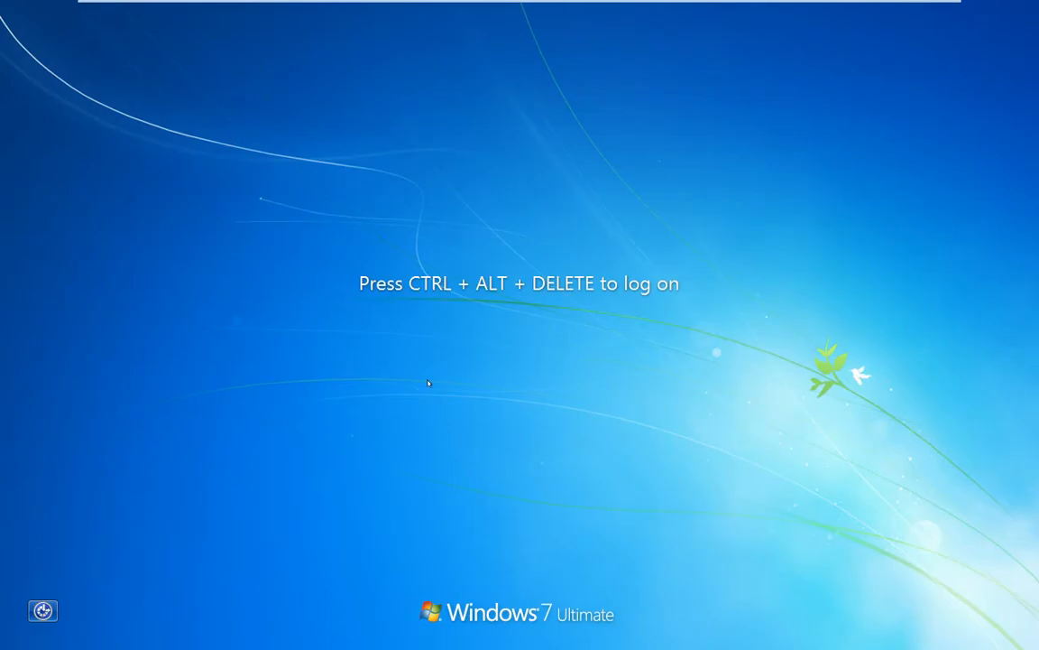
Log back on, refresh Computer, browse Share2 (Y:) and Share1 (Z:), then close Explorer
{"action": "key", "text": "ctrl+alt+Delete"}
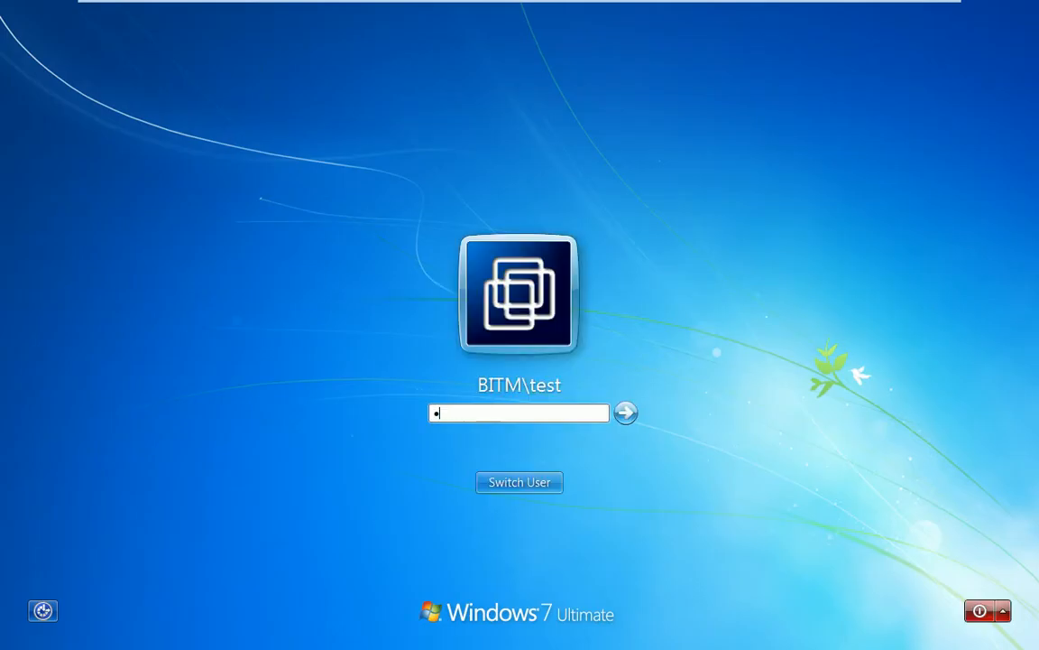
{"action": "key", "text": "Return"}
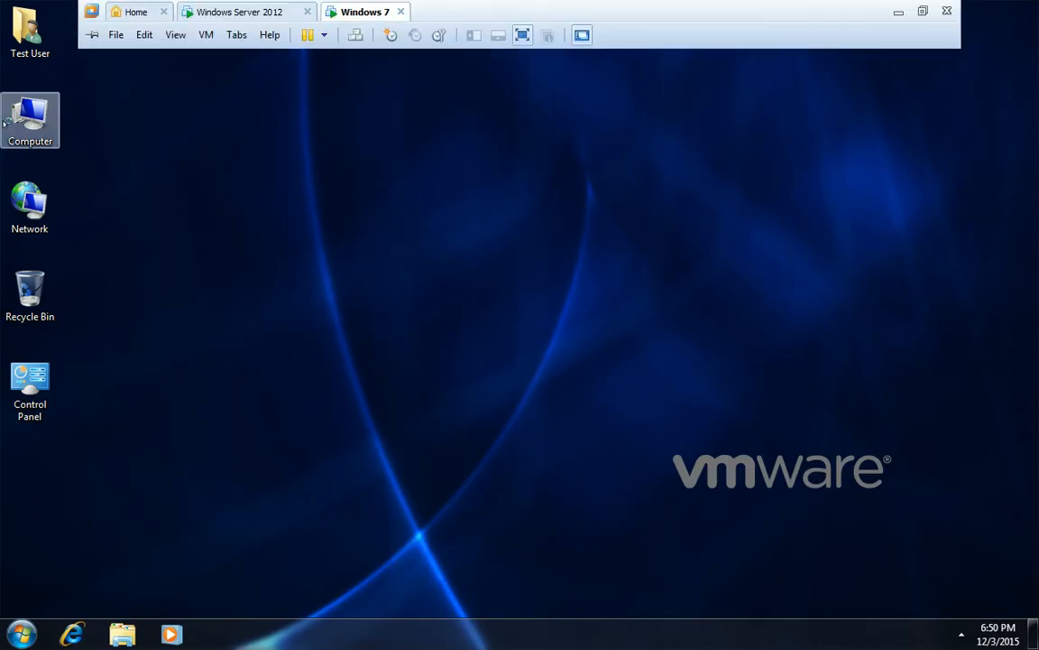
{"action": "double_click", "coordinate": [6, 124]}
{"action": "right_click", "coordinate": [534, 338]}
{"action": "left_click", "coordinate": [623, 402]}
{"action": "right_click", "coordinate": [623, 399]}
{"action": "left_click", "coordinate": [663, 465]}
{"action": "double_click", "coordinate": [636, 347]}
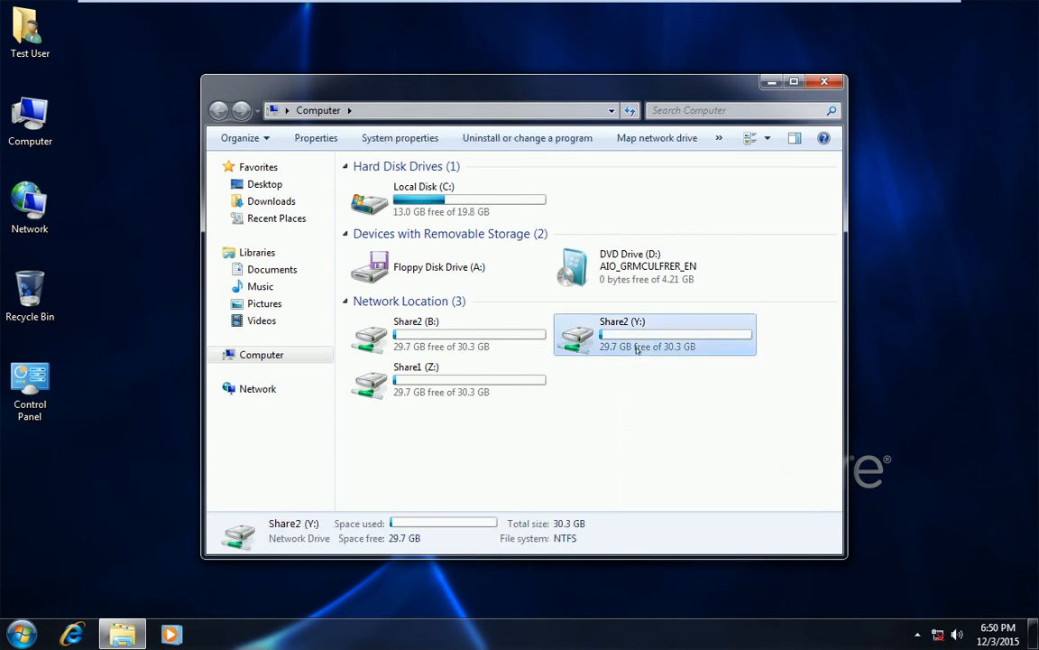
{"action": "left_click", "coordinate": [218, 110]}
{"action": "double_click", "coordinate": [415, 374]}
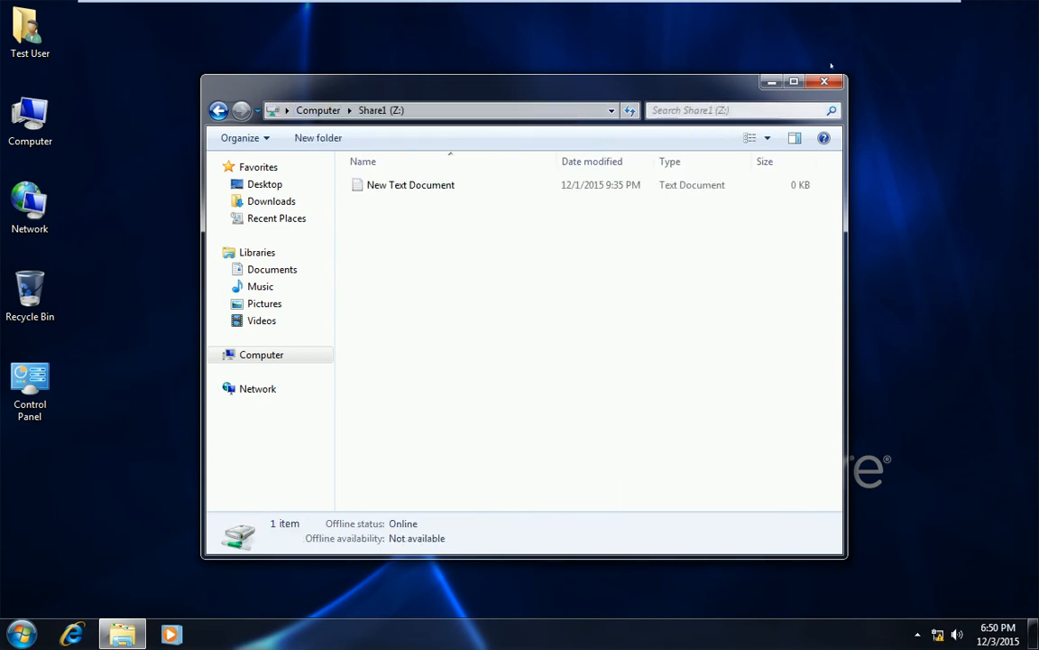
{"action": "left_click", "coordinate": [824, 82]}
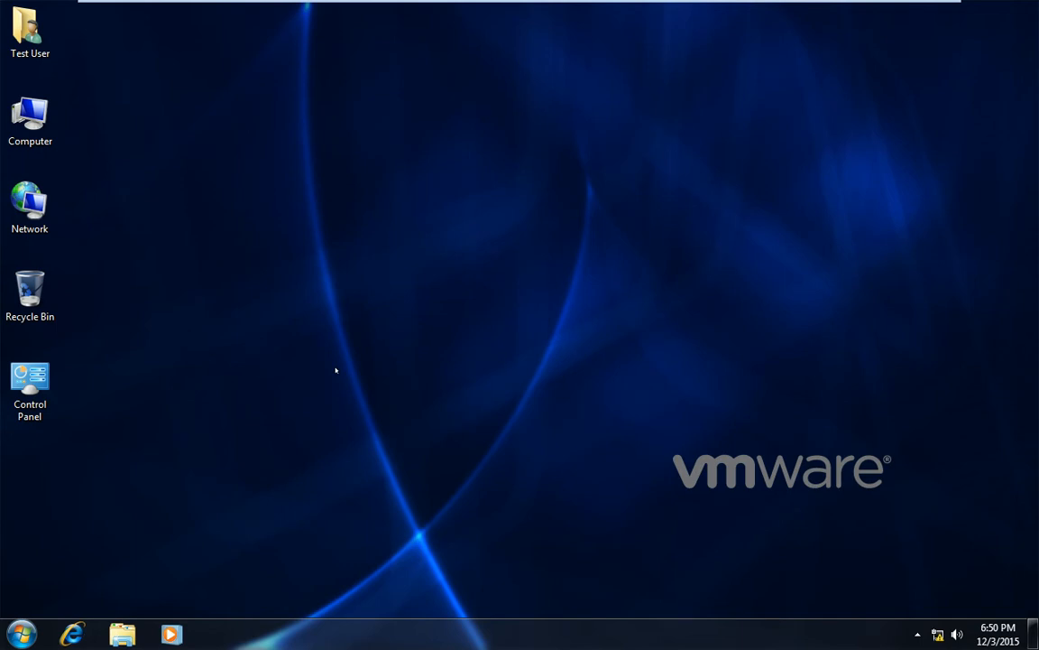
Run gpupdate from the Start search on the Windows 7 client
{"action": "left_click", "coordinate": [21, 634]}
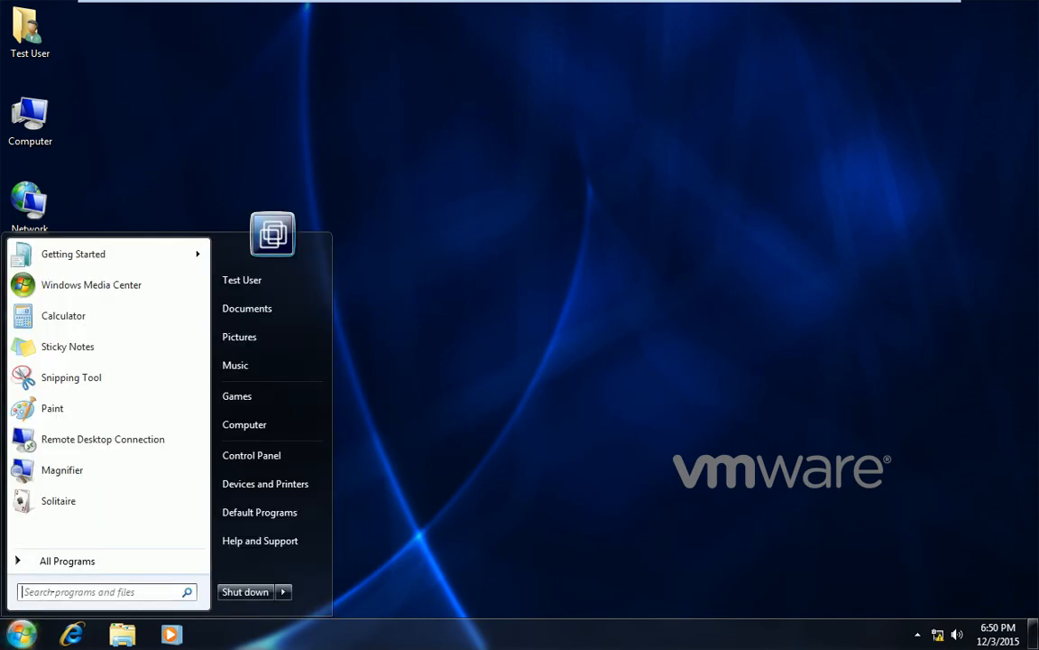
{"action": "type", "text": "gp"}
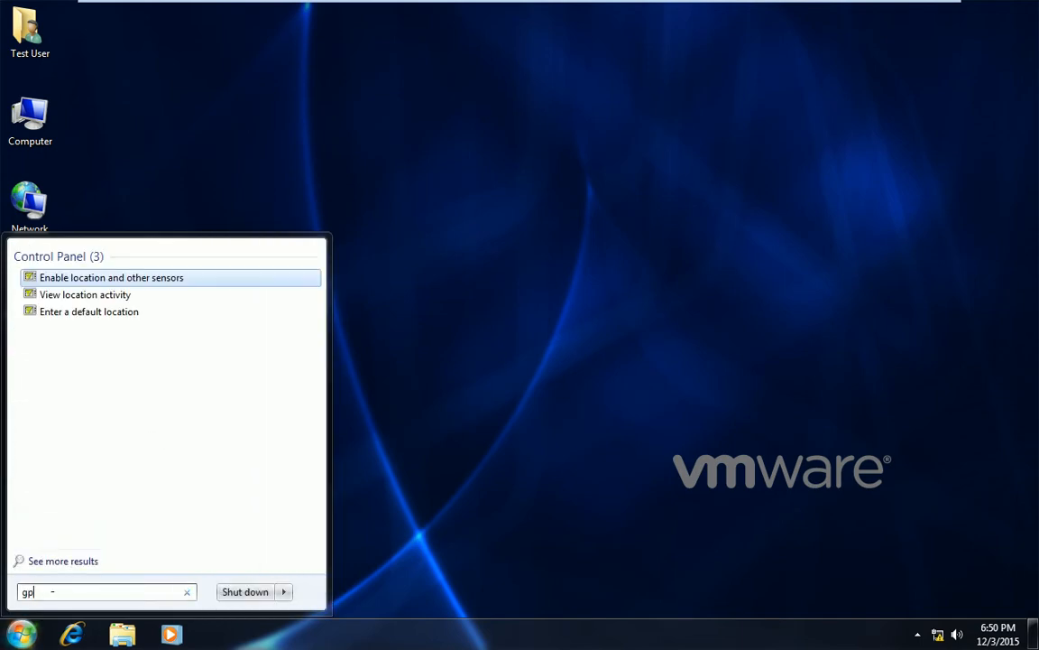
{"action": "type", "text": "update"}
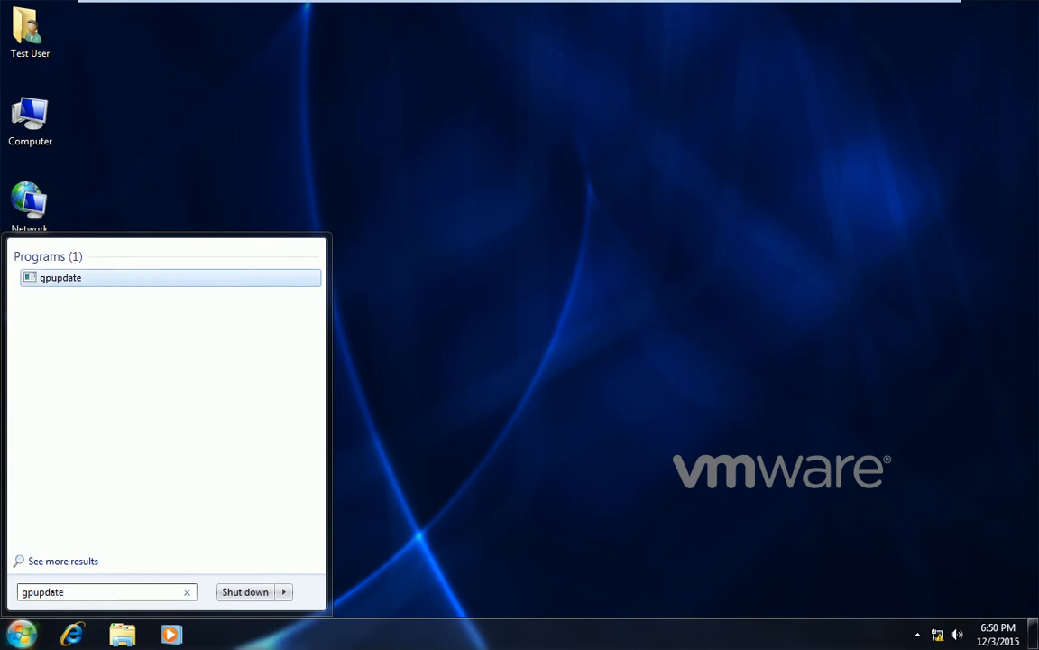
{"action": "key", "text": "Return"}
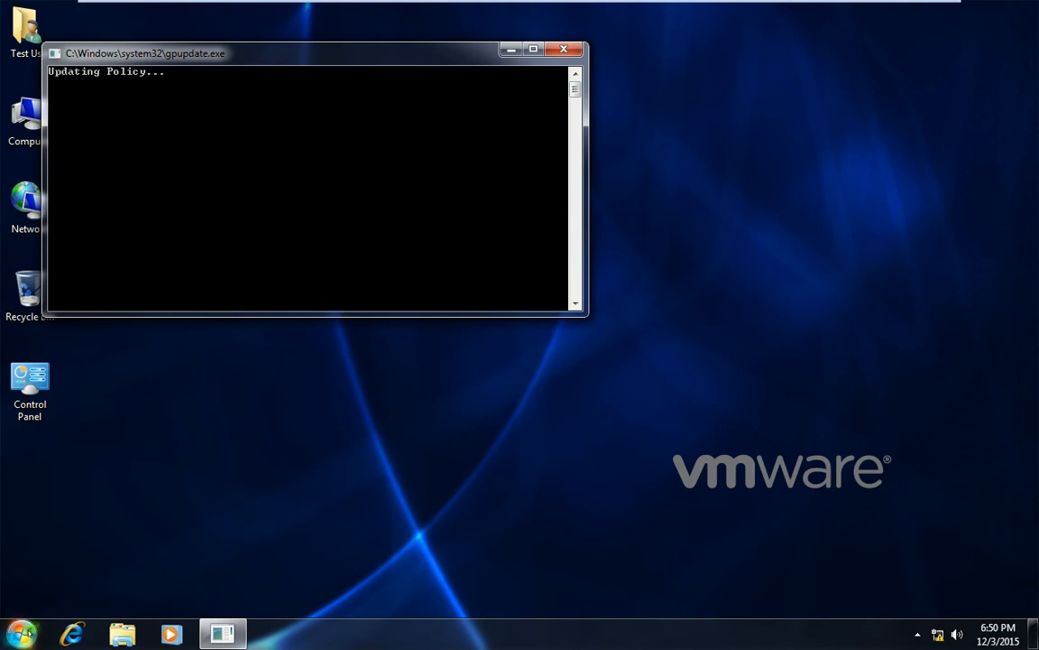
Create a gpupdate desktop shortcut via Send to > Desktop, then reopen Computer
{"action": "left_click", "coordinate": [28, 636]}
{"action": "type", "text": "gpu"}
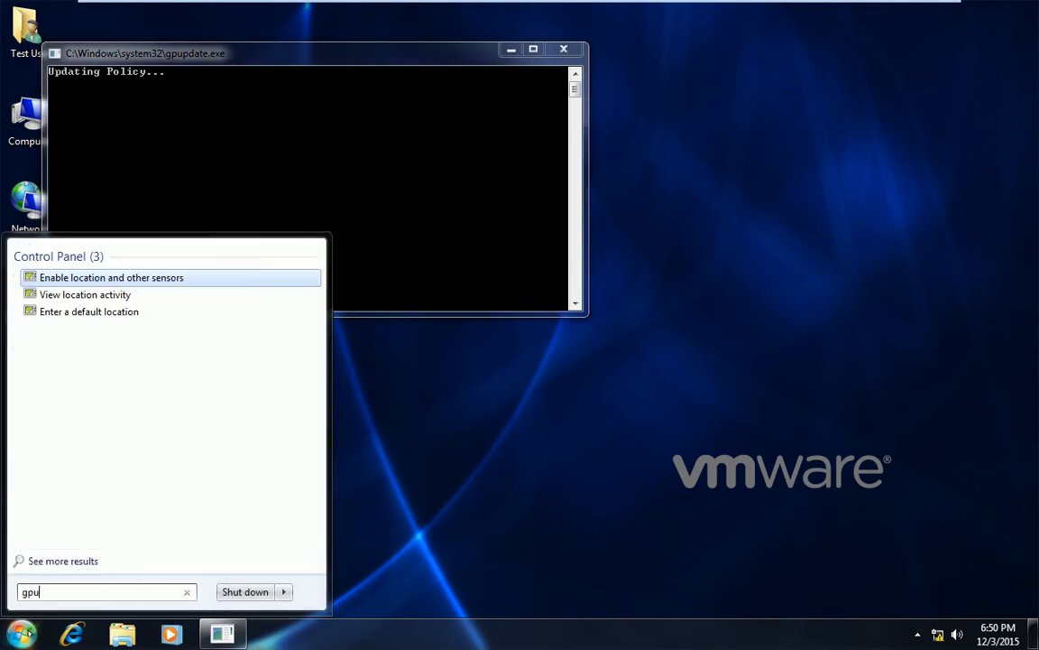
{"action": "type", "text": "pdate"}
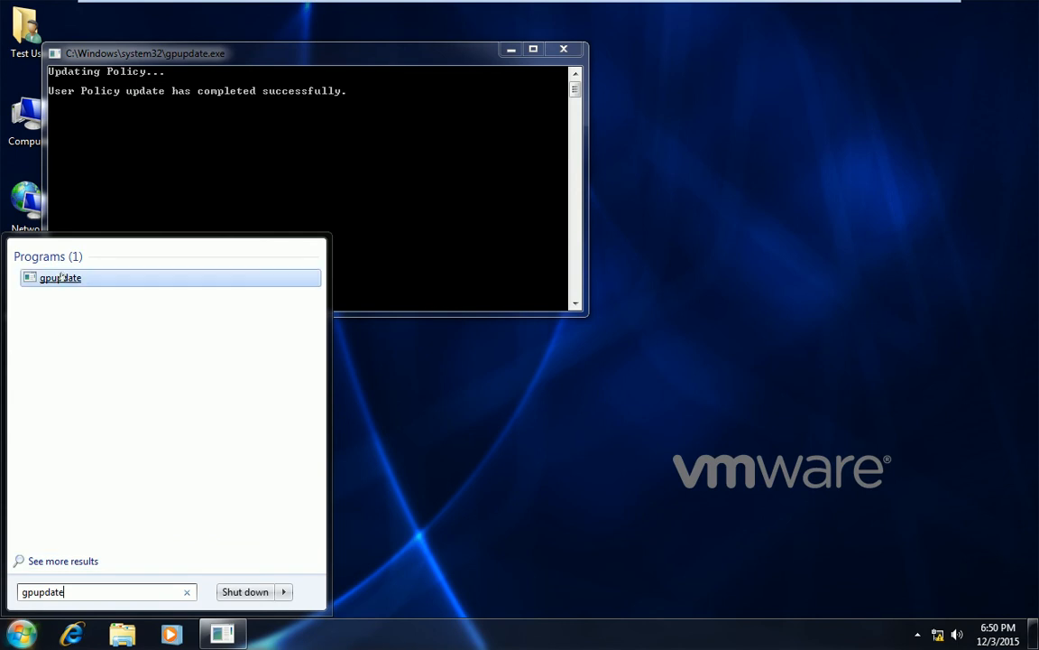
{"action": "right_click", "coordinate": [60, 278]}
{"action": "mouse_move", "coordinate": [206, 389]}
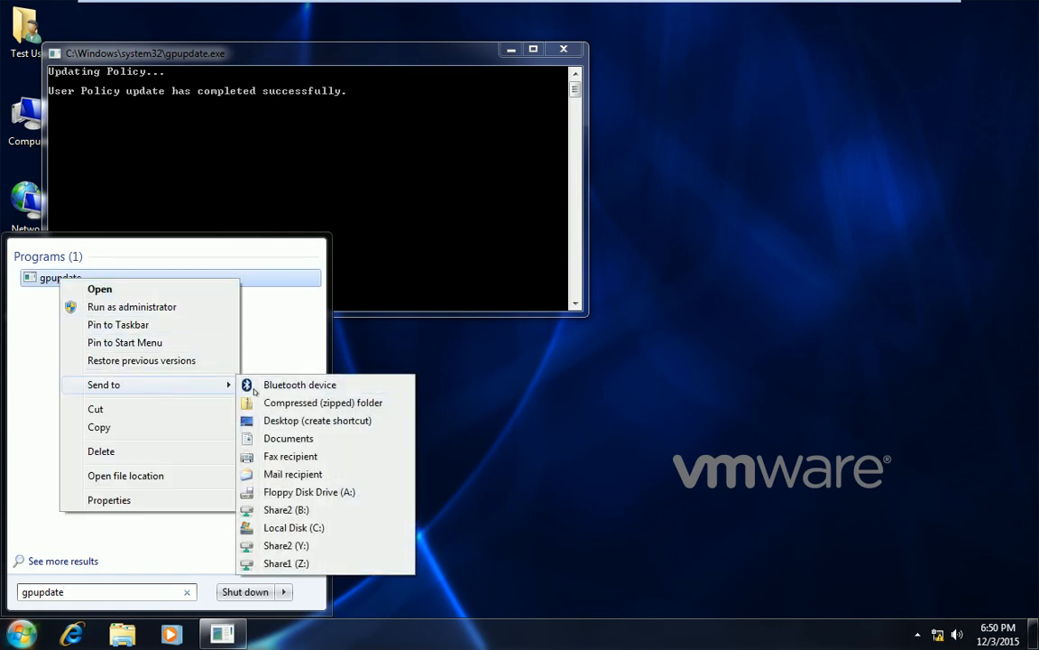
{"action": "left_click", "coordinate": [289, 420]}
{"action": "left_click", "coordinate": [468, 418]}
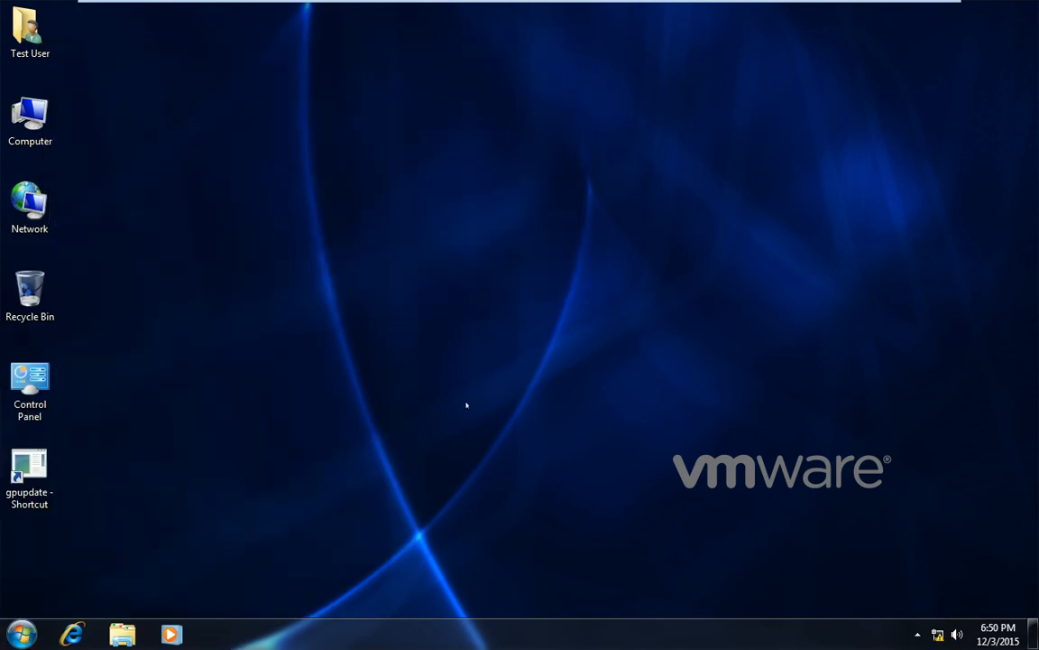
{"action": "double_click", "coordinate": [30, 117]}
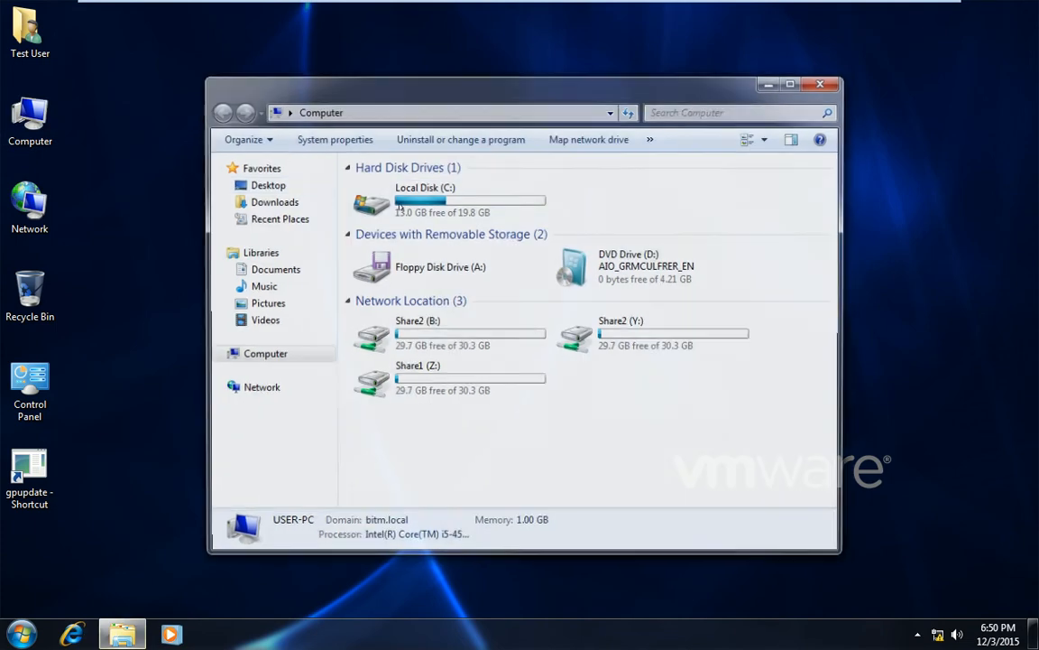
Log the test user off Windows 7 and sign back in with the account password
{"action": "left_click", "coordinate": [824, 82]}
{"action": "left_click", "coordinate": [19, 634]}
{"action": "left_click", "coordinate": [282, 591]}
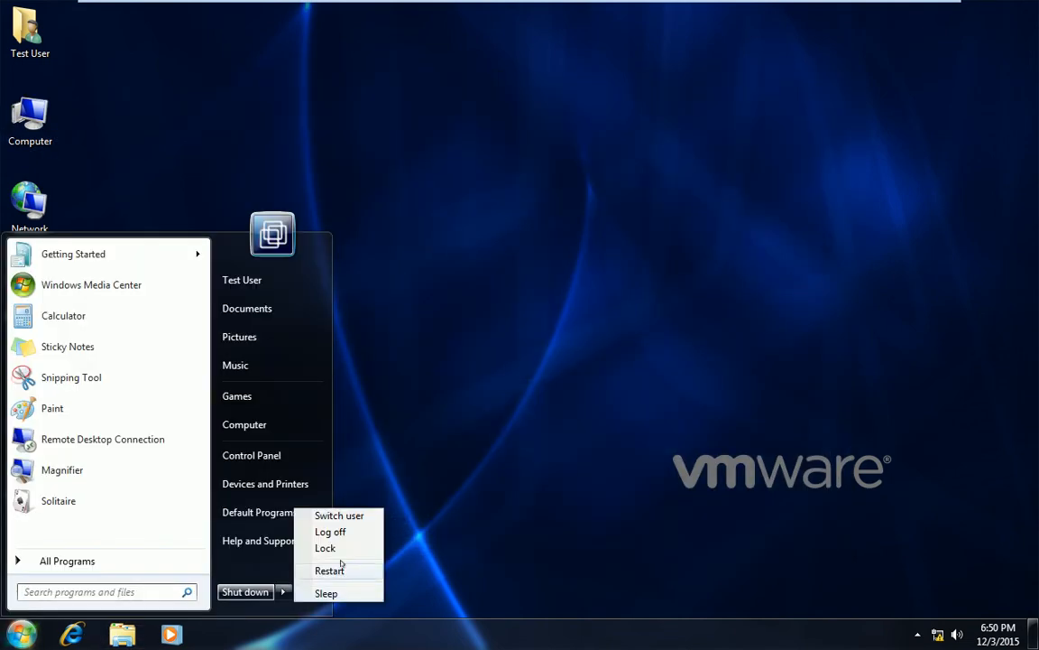
{"action": "left_click", "coordinate": [343, 533]}
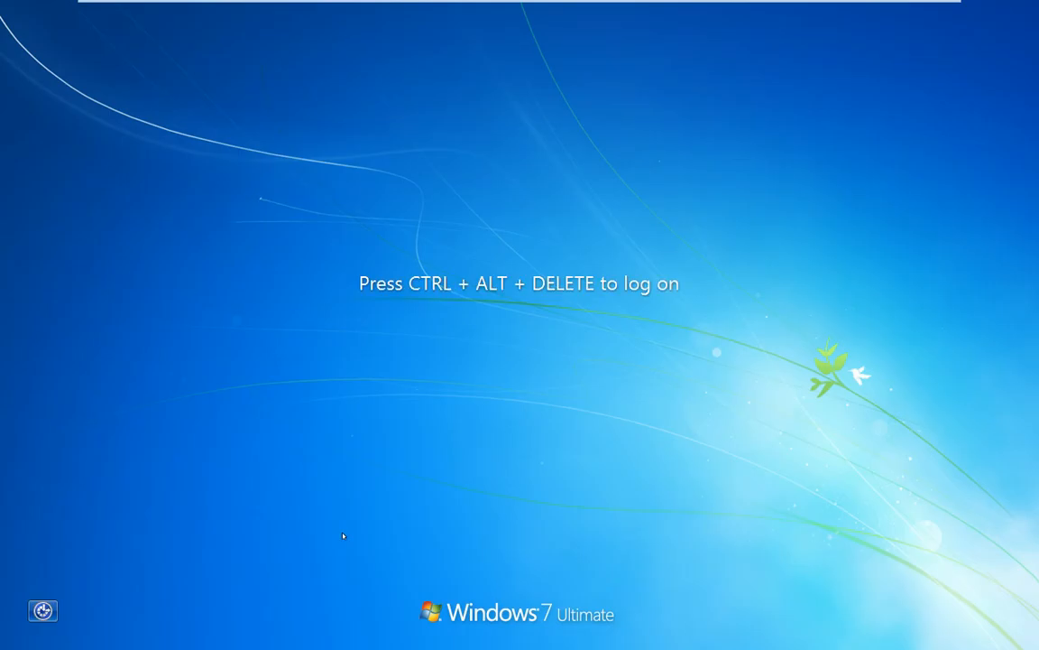
{"action": "key", "text": "ctrl+alt+Delete"}
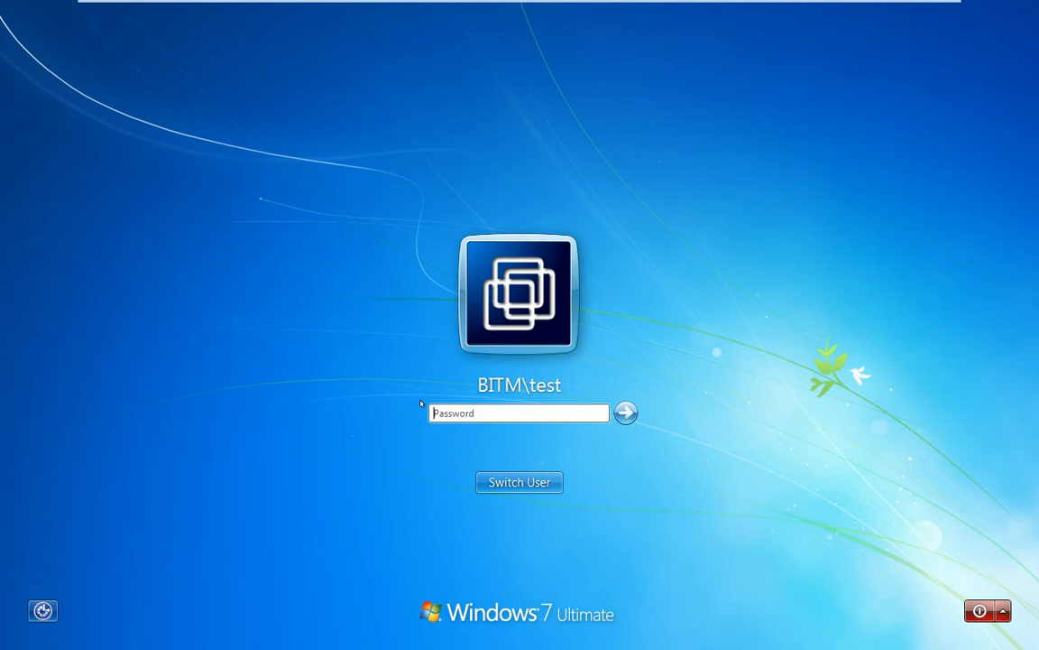
{"action": "type", "text": "•••"}
{"action": "key", "text": "Return"}
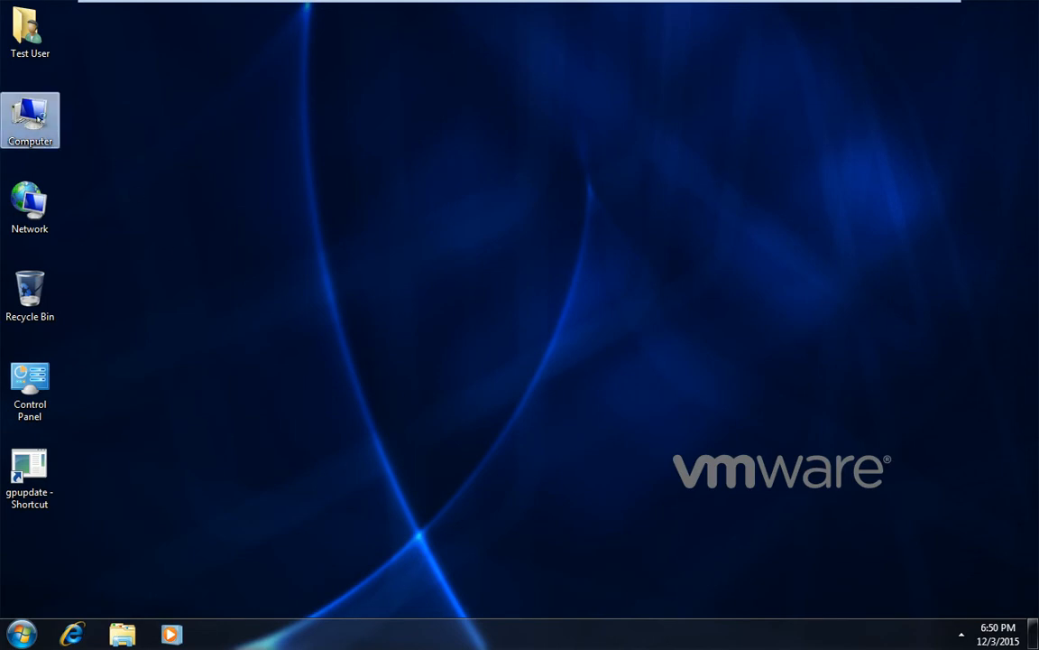
Open Computer to confirm Share1 and Share2 are still mapped, then return to the server
{"action": "double_click", "coordinate": [36, 116]}
{"action": "mouse_move", "coordinate": [523, 8]}
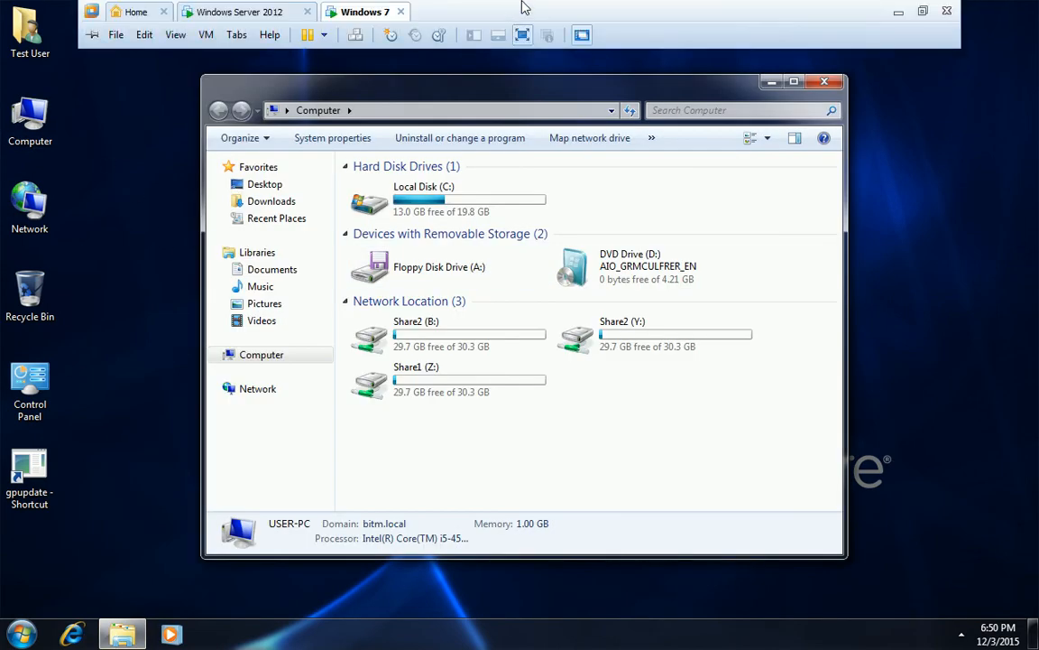
{"action": "left_click", "coordinate": [232, 11]}
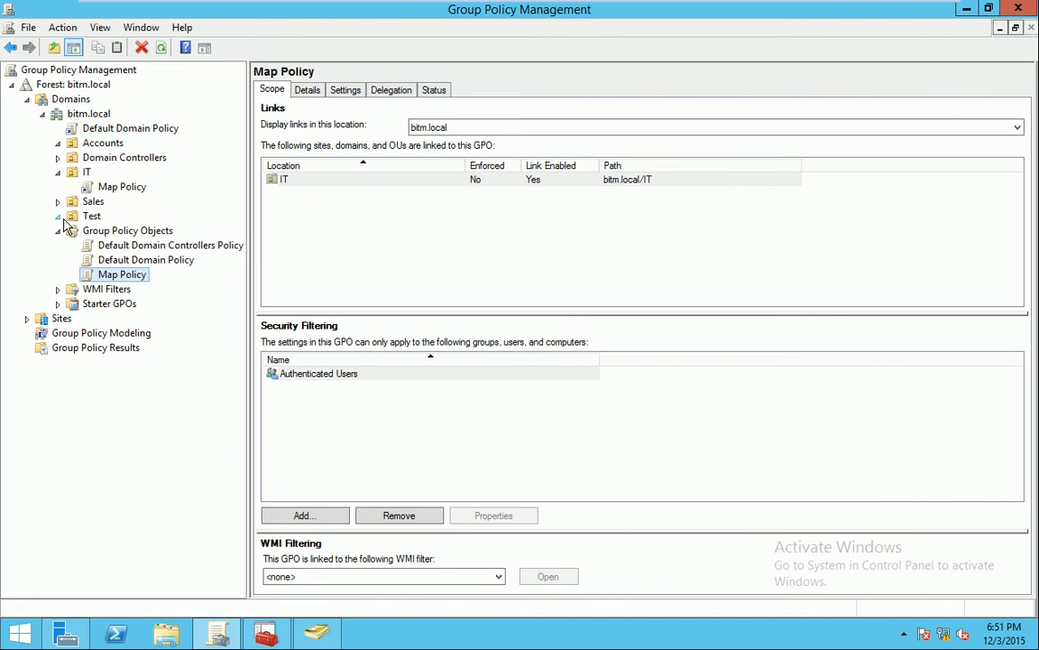
Refresh the Group Policy Management console several times, then run gpupdate on the server
{"action": "left_click", "coordinate": [162, 53]}
{"action": "left_click", "coordinate": [163, 53]}
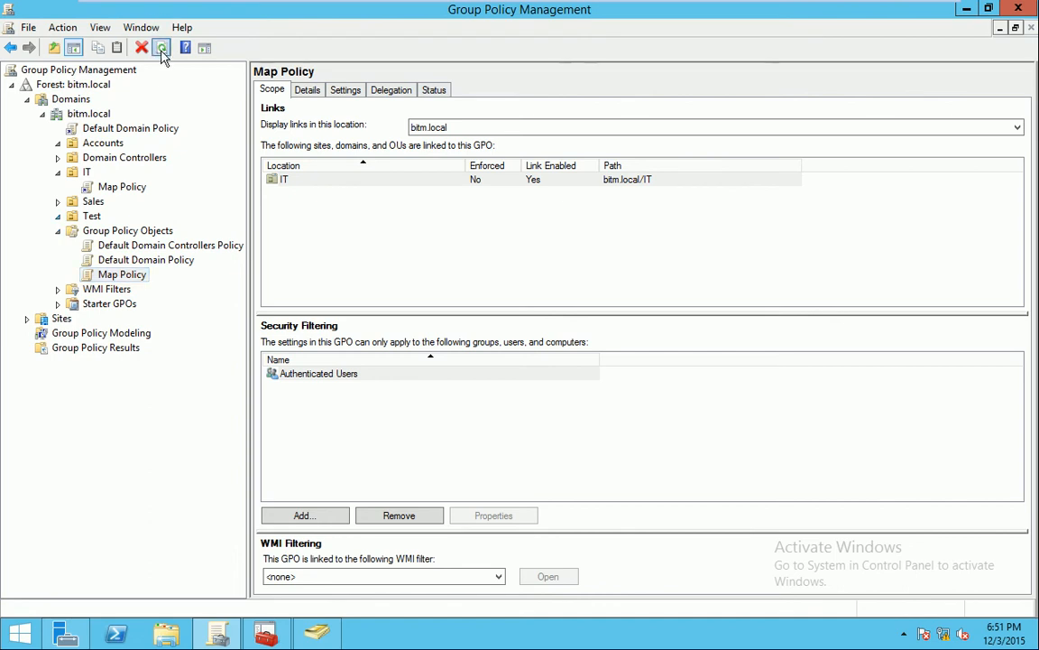
{"action": "left_click", "coordinate": [163, 53]}
{"action": "left_click", "coordinate": [162, 53]}
{"action": "key", "text": "super+r"}
{"action": "key", "text": "Return"}
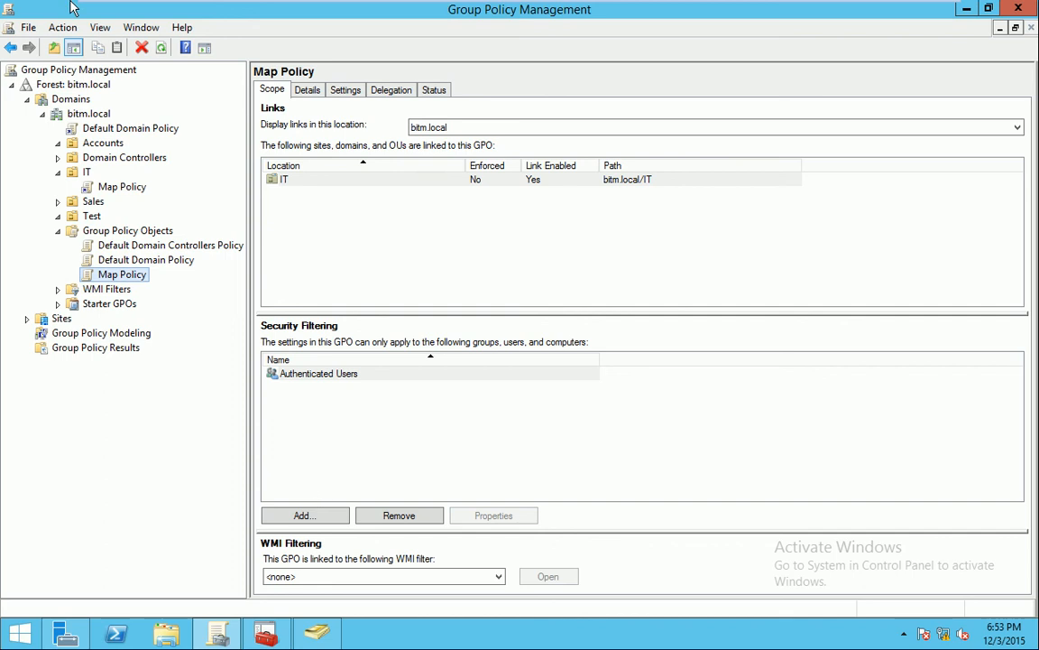
On Windows 7, open a command prompt and run 'gpupdate /force'
{"action": "mouse_move", "coordinate": [185, 3]}
{"action": "left_click", "coordinate": [319, 11]}
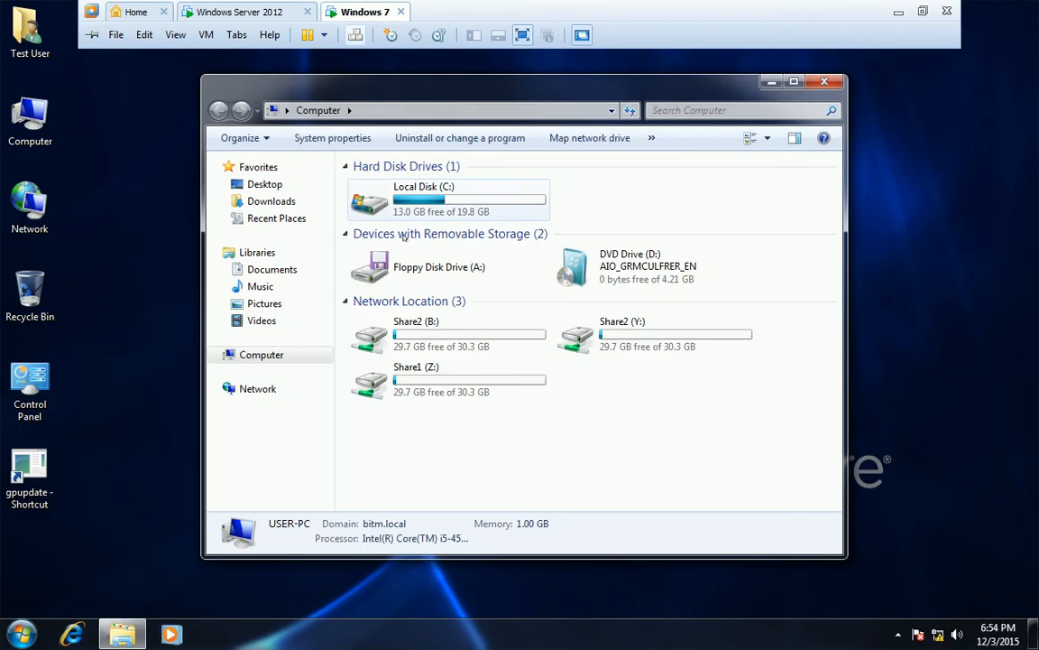
{"action": "left_click", "coordinate": [824, 82]}
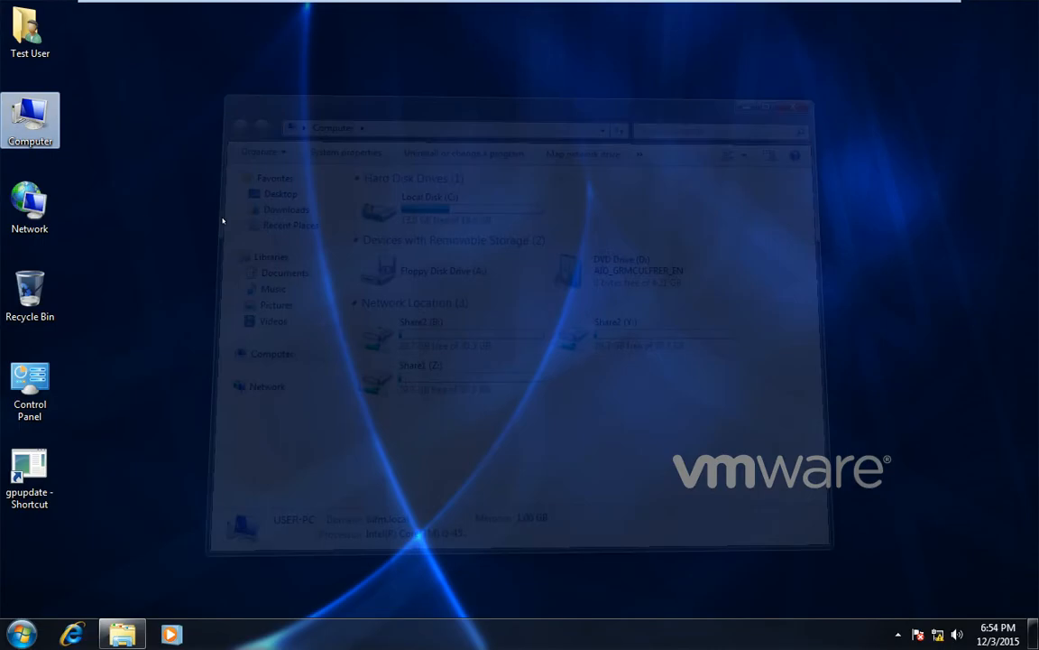
{"action": "left_click", "coordinate": [21, 633]}
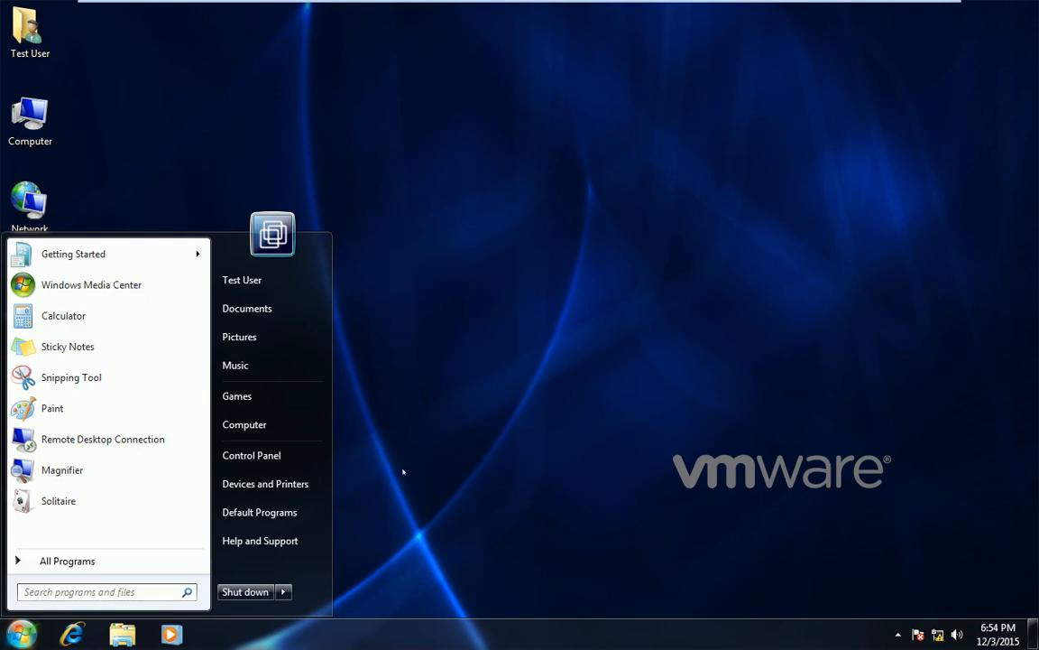
{"action": "type", "text": "cmd"}
{"action": "key", "text": "Return"}
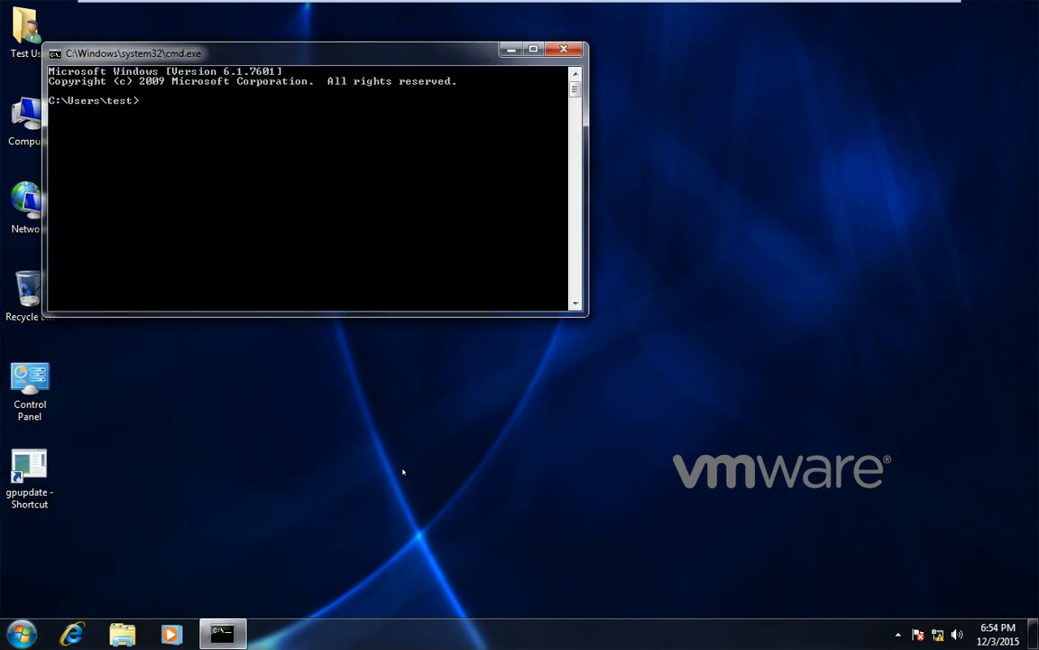
{"action": "type", "text": "gpupdate /force"}
{"action": "key", "text": "Return"}
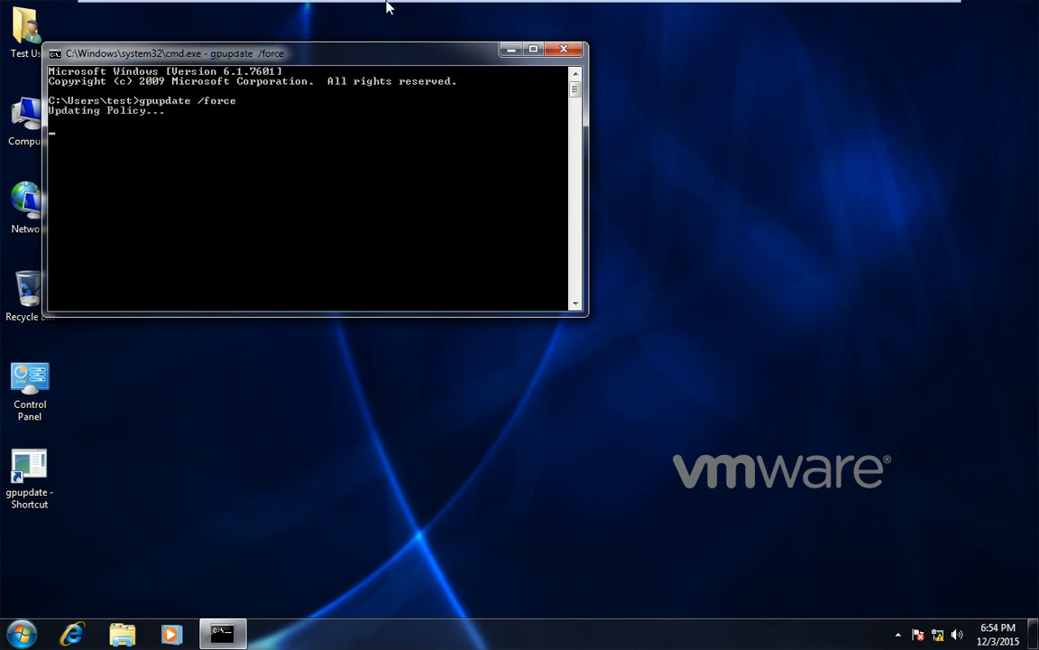
Open Computer and refresh the drive list repeatedly to confirm the Share drives still appear
{"action": "mouse_move", "coordinate": [388, 9]}
{"action": "left_click", "coordinate": [262, 14]}
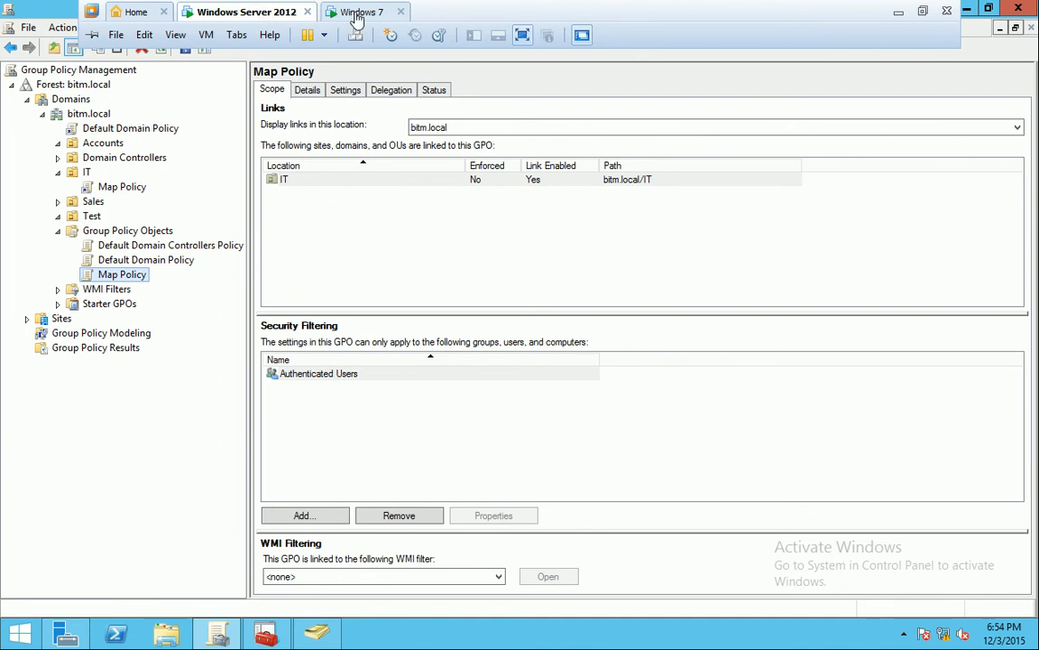
{"action": "left_click", "coordinate": [323, 14]}
{"action": "left_click_drag", "start_coordinate": [154, 55], "coordinate": [203, 163]}
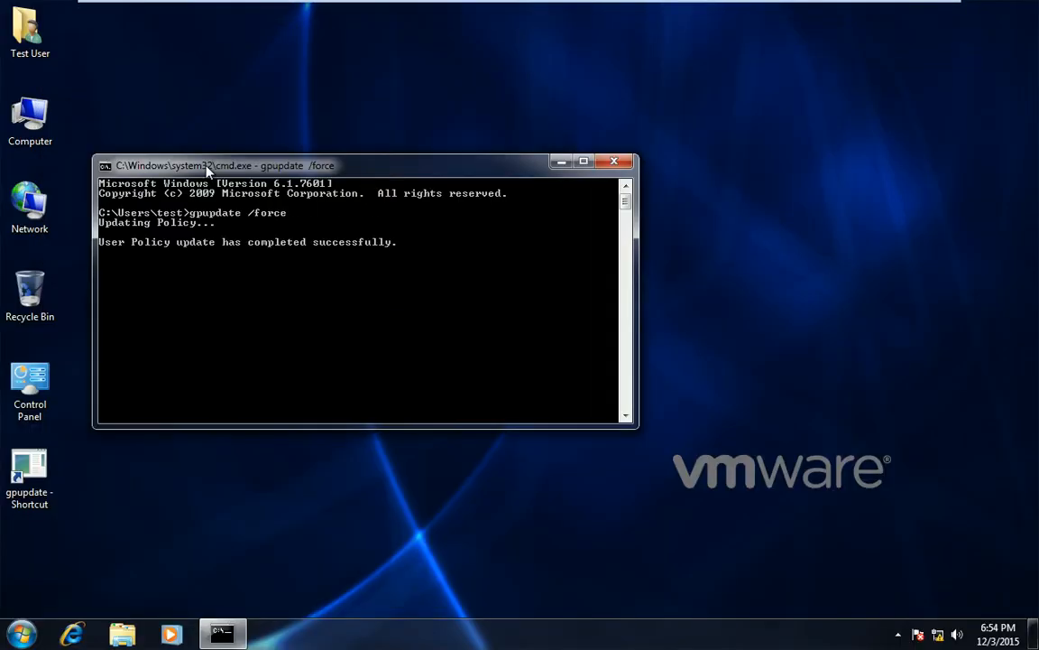
{"action": "double_click", "coordinate": [30, 118]}
{"action": "right_click", "coordinate": [617, 382]}
{"action": "left_click", "coordinate": [669, 449]}
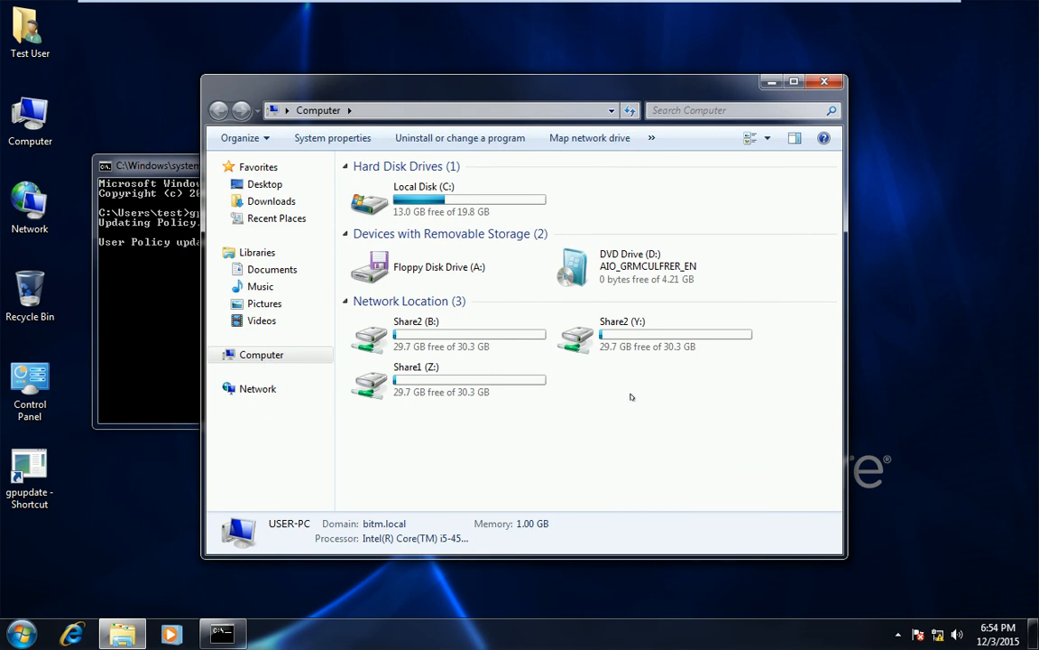
{"action": "right_click", "coordinate": [624, 392]}
{"action": "left_click", "coordinate": [668, 451]}
{"action": "right_click", "coordinate": [678, 395]}
{"action": "left_click", "coordinate": [672, 456]}
{"action": "right_click", "coordinate": [640, 412]}
{"action": "left_click", "coordinate": [677, 474]}
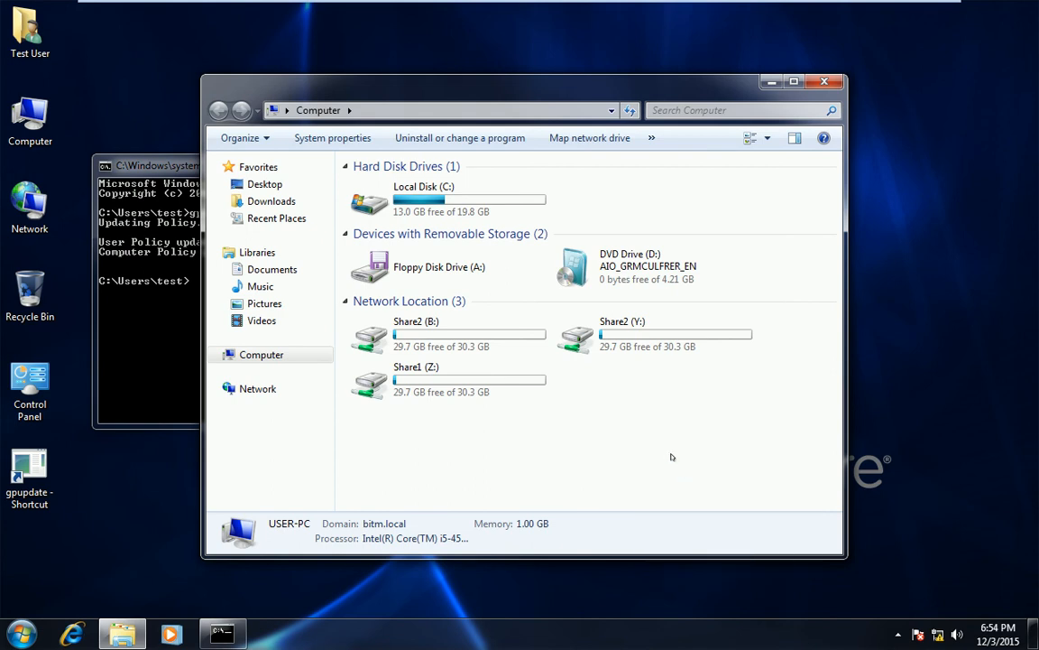
Close the command window and restart the Windows 7 VM
{"action": "left_click", "coordinate": [160, 161]}
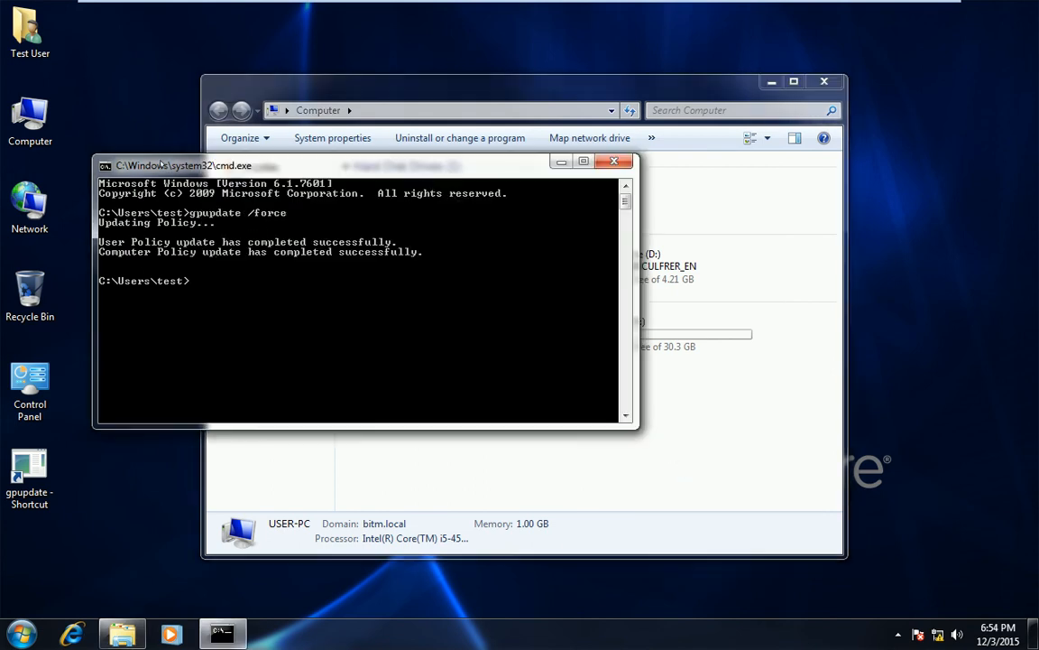
{"action": "left_click", "coordinate": [613, 162]}
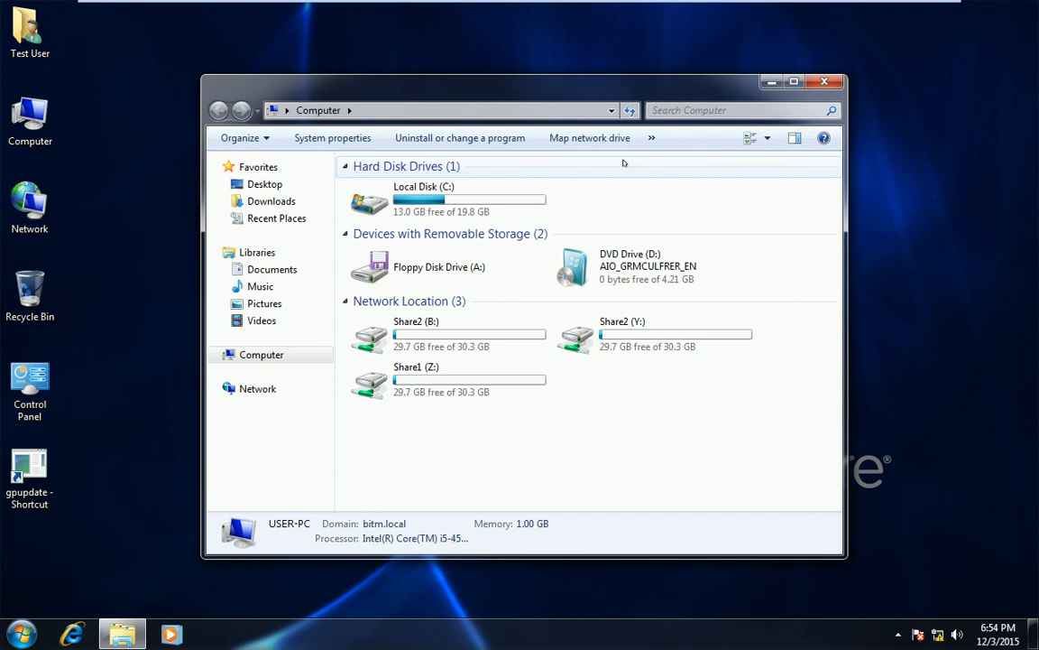
{"action": "left_click", "coordinate": [20, 634]}
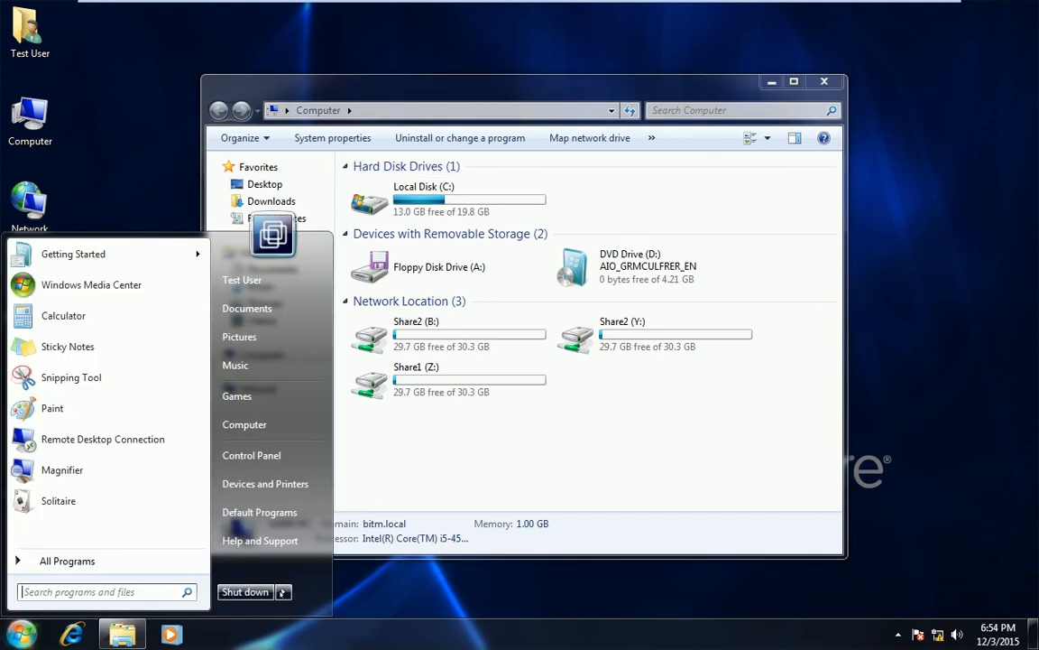
{"action": "left_click", "coordinate": [283, 592]}
{"action": "left_click", "coordinate": [328, 569]}
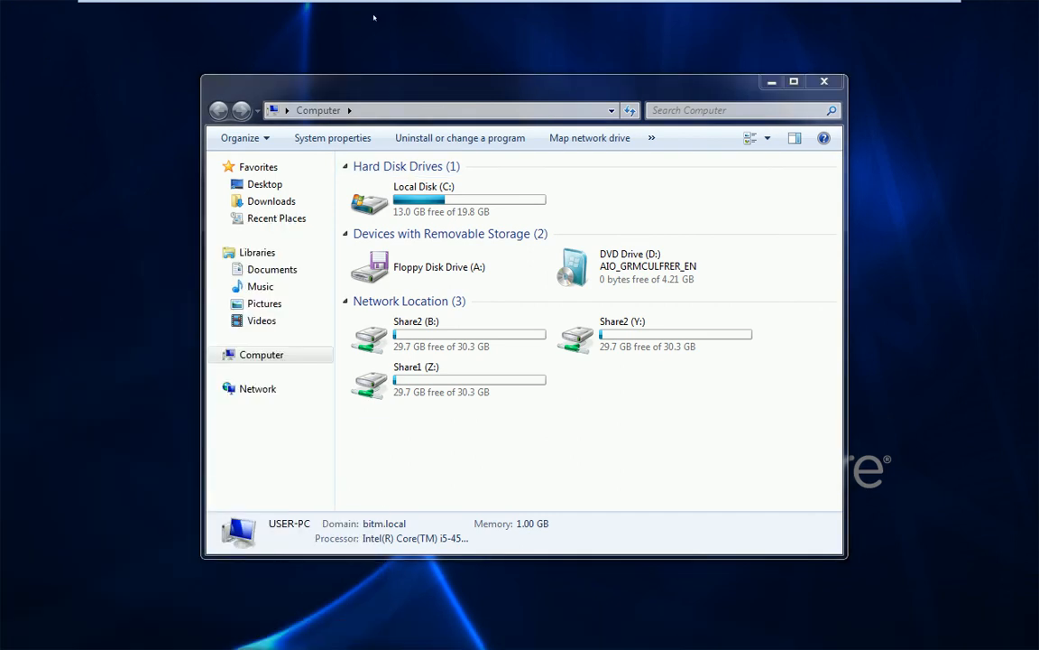
Return to Windows Server 2012 and bring up the Run prompt with gpupdate filled in
{"action": "mouse_move", "coordinate": [353, 4]}
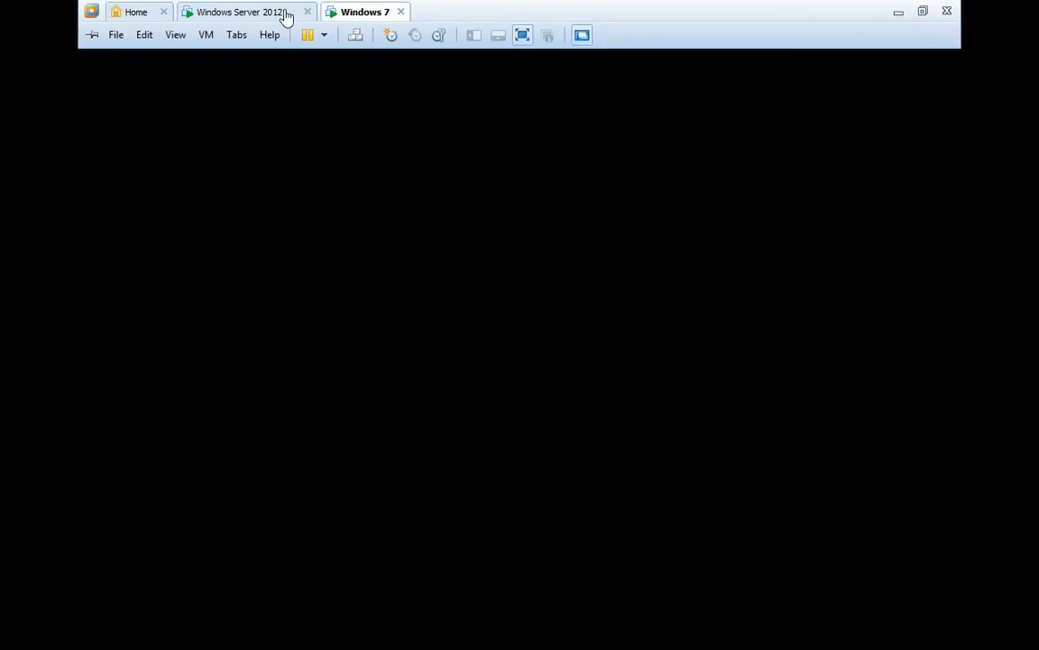
{"action": "left_click", "coordinate": [285, 15]}
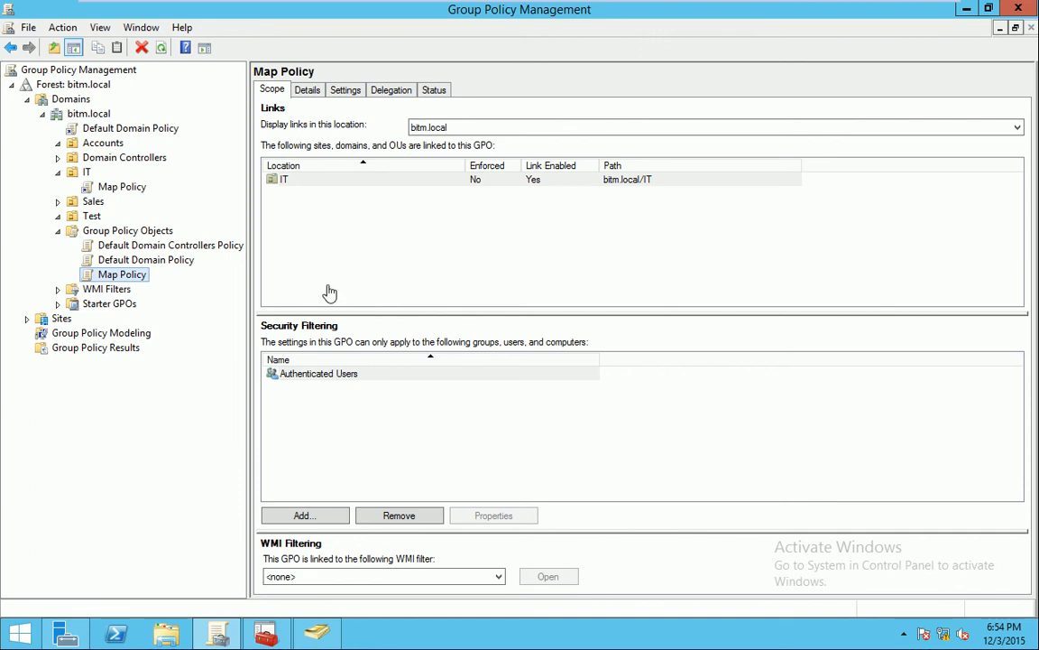
{"action": "key", "text": "super+r"}
{"action": "mouse_move", "coordinate": [774, 7]}
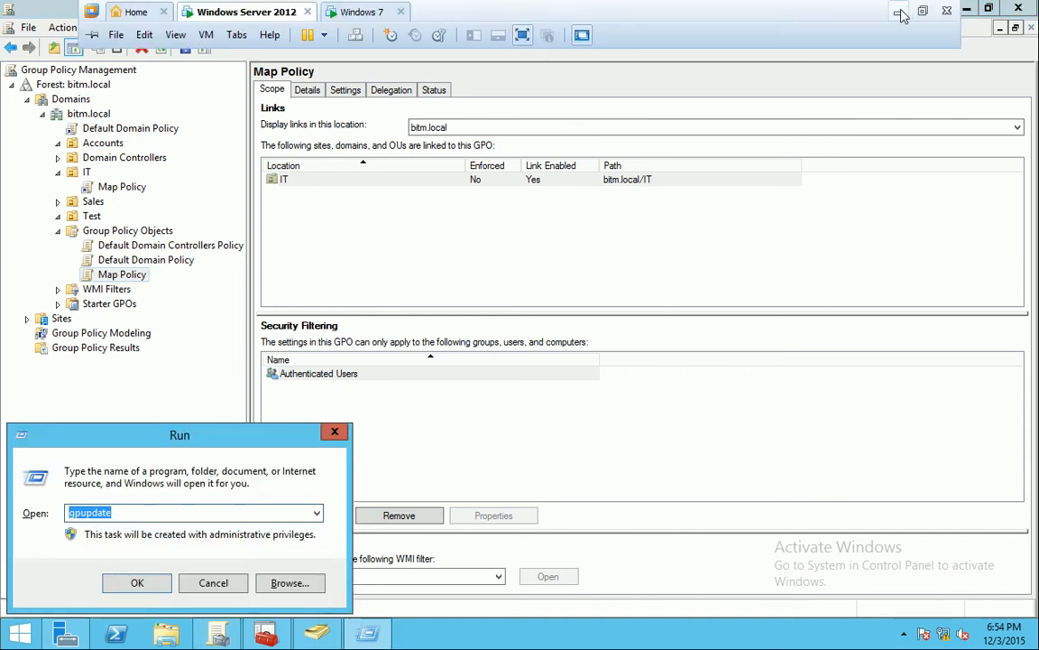